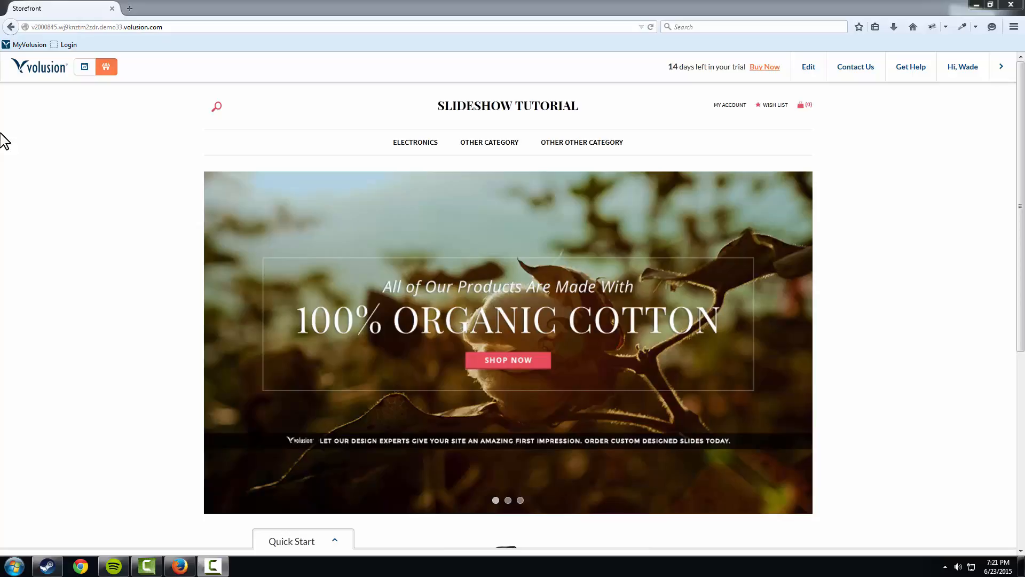
View the Homepage Slideshow settings in the store's admin area and return to the storefront.
{"action": "left_click", "coordinate": [84, 67]}
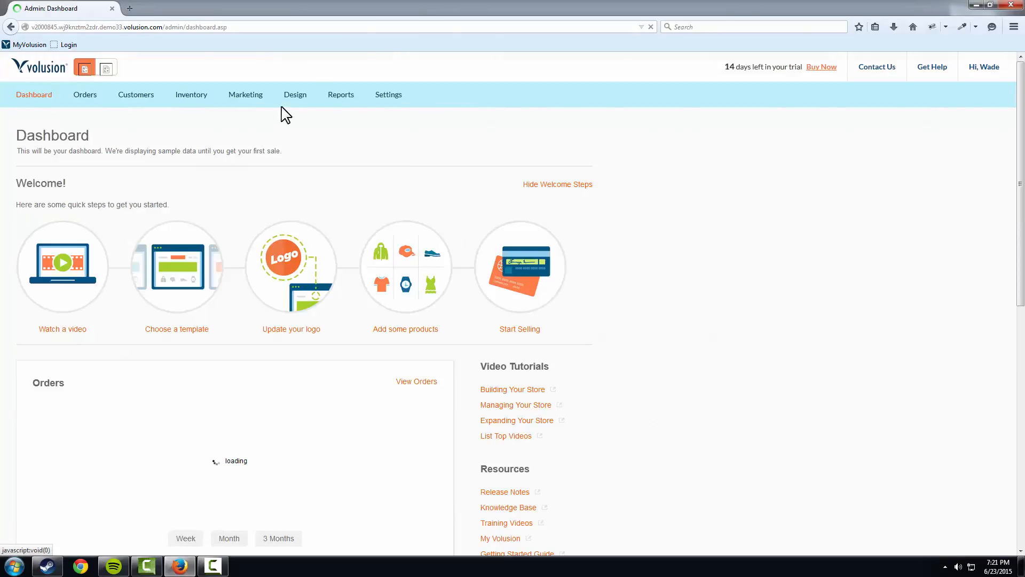
{"action": "mouse_move", "coordinate": [293, 110]}
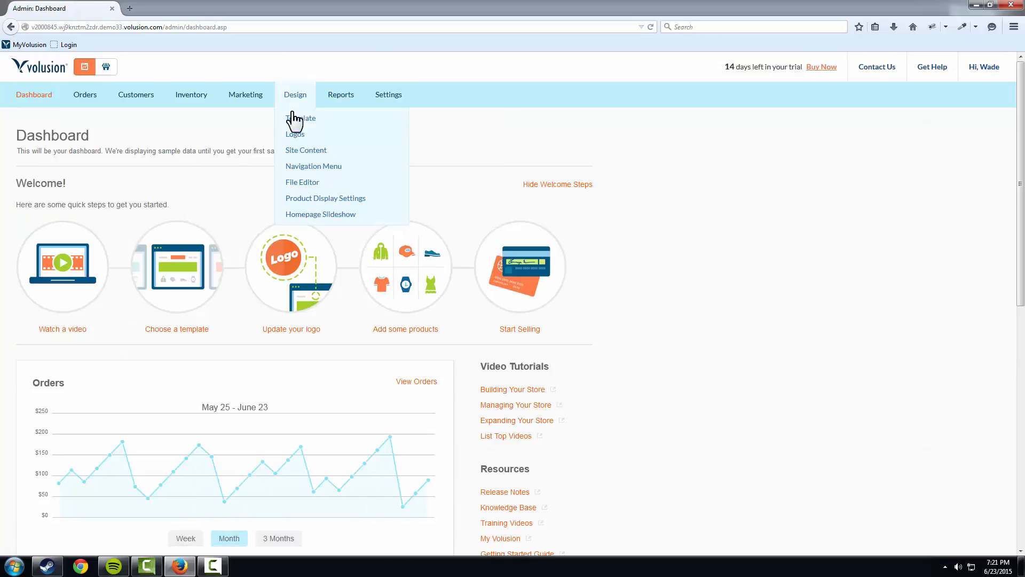
{"action": "left_click", "coordinate": [316, 216]}
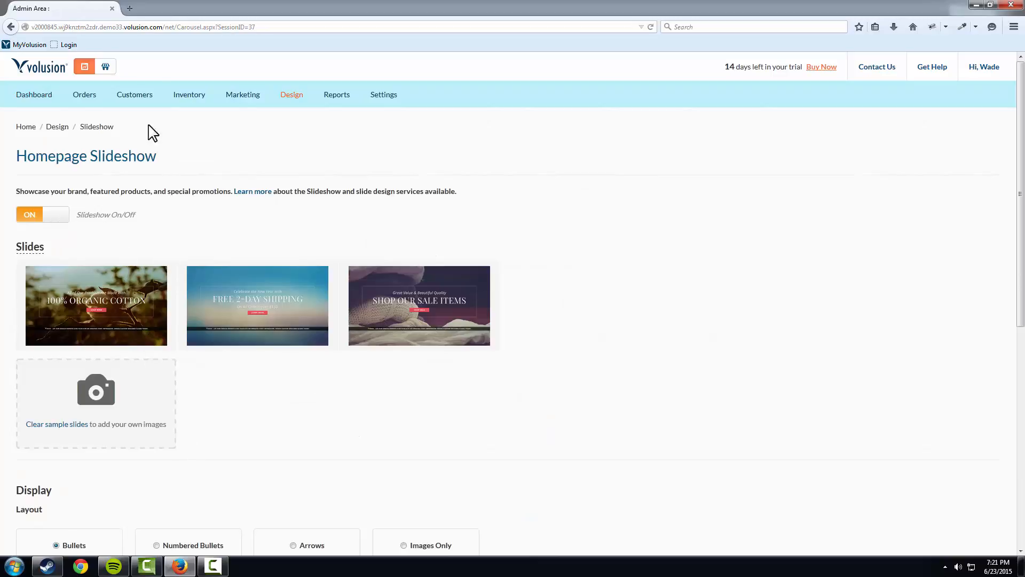
{"action": "left_click", "coordinate": [107, 66]}
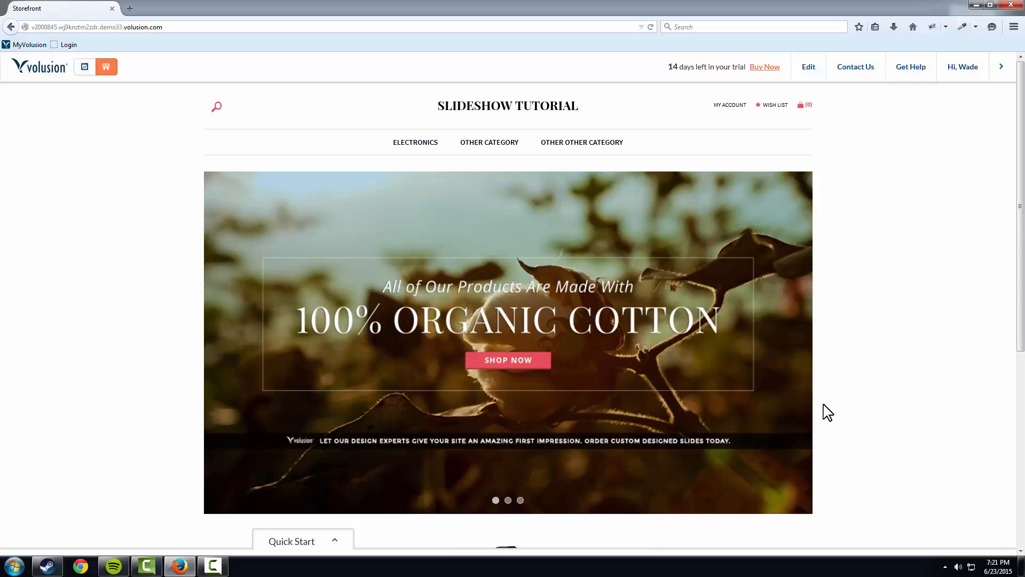
{"action": "left_click", "coordinate": [85, 68]}
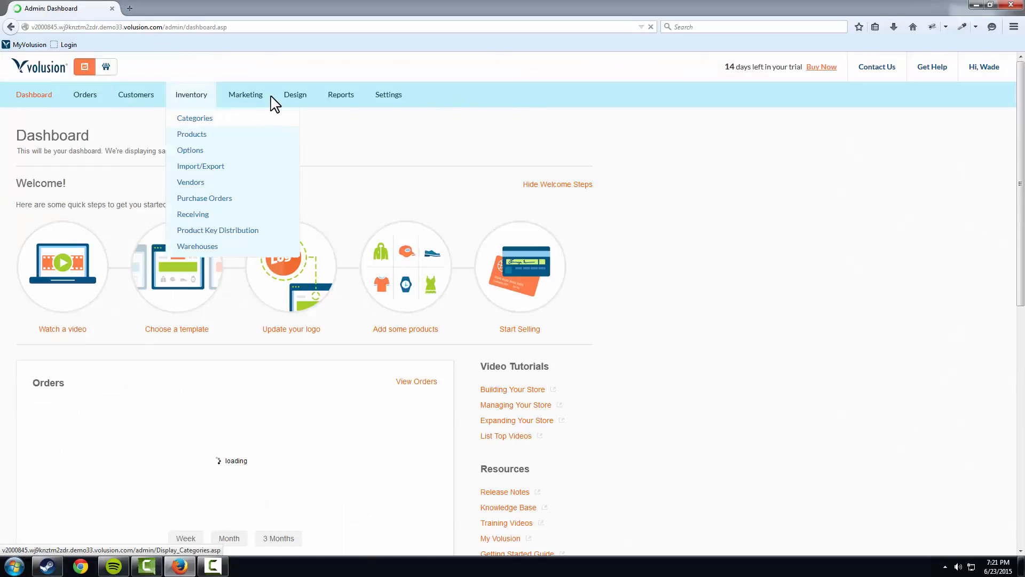
{"action": "mouse_move", "coordinate": [293, 102]}
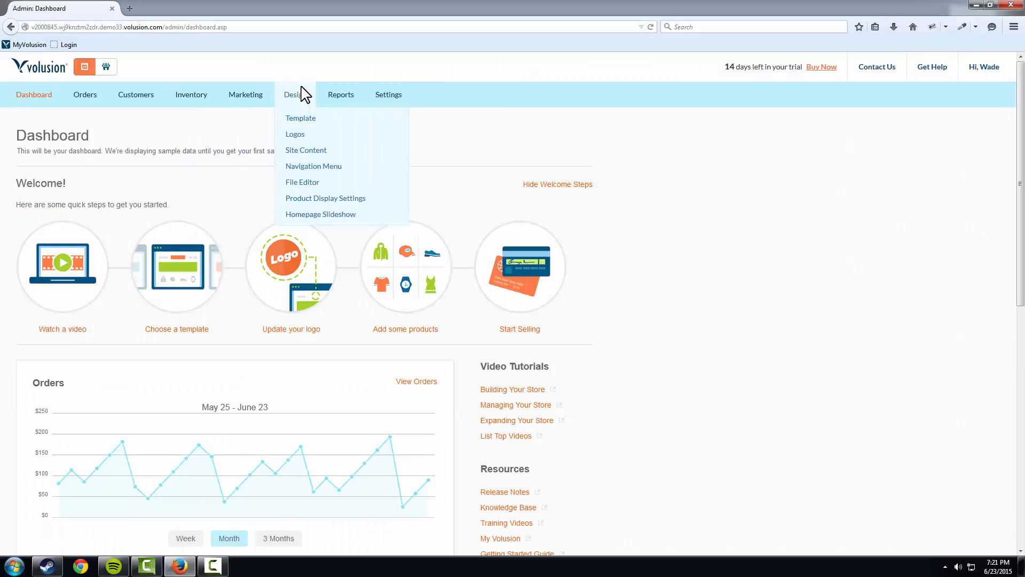
{"action": "mouse_move", "coordinate": [241, 98]}
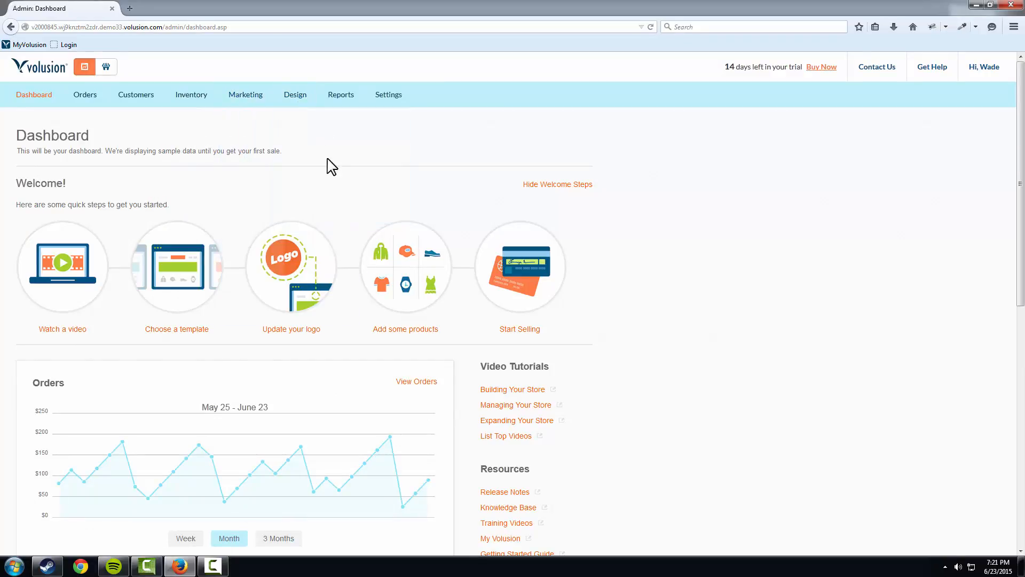
{"action": "left_click", "coordinate": [104, 68]}
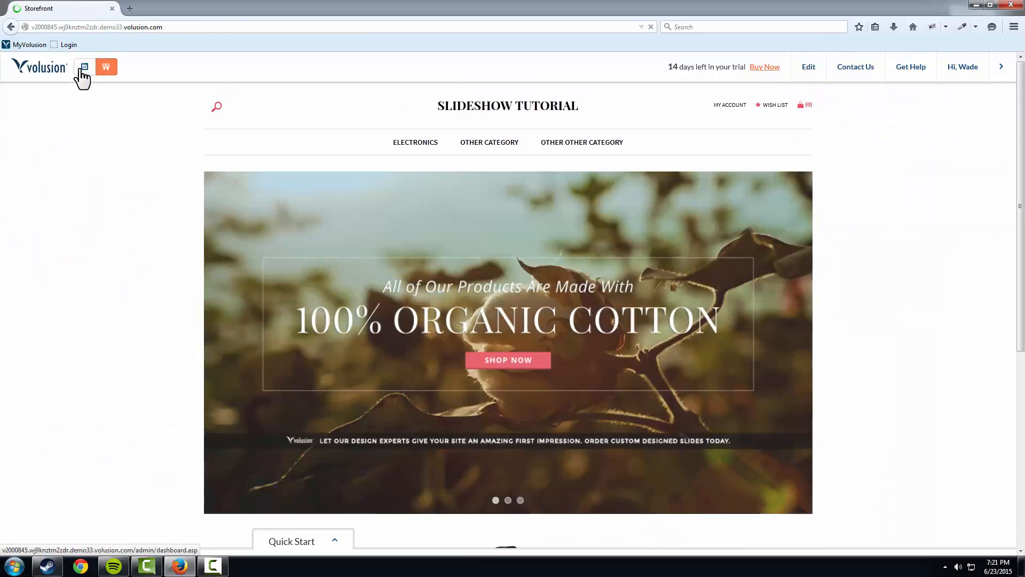
Open the Homepage Slideshow settings in the admin area and clear the sample slides.
{"action": "left_click", "coordinate": [84, 68]}
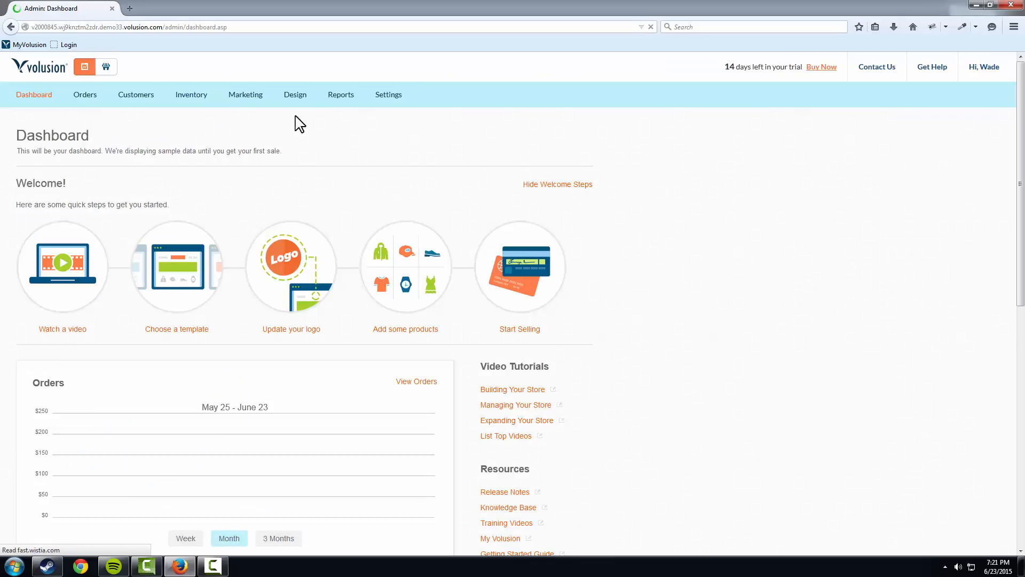
{"action": "mouse_move", "coordinate": [294, 130]}
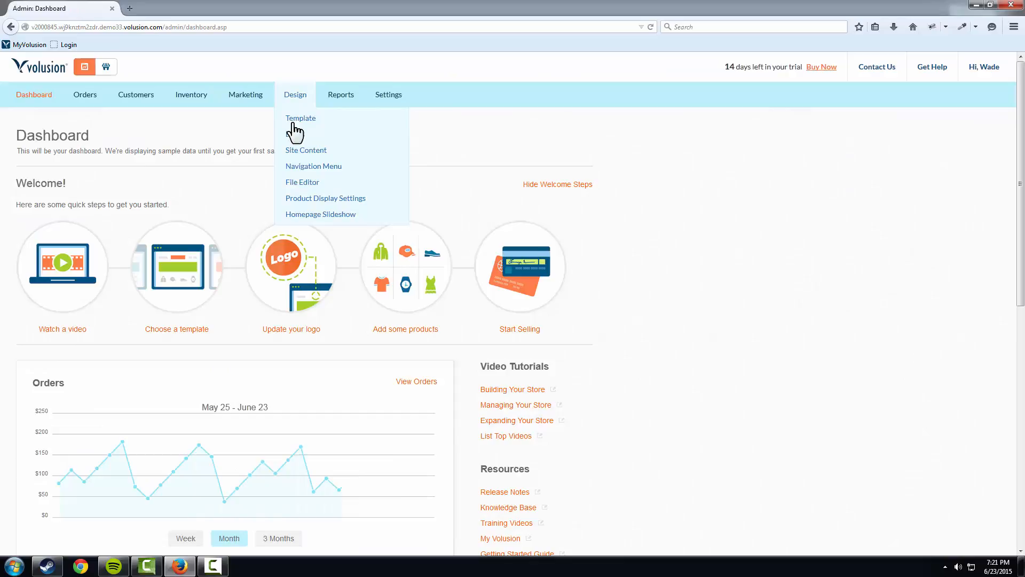
{"action": "left_click", "coordinate": [299, 214]}
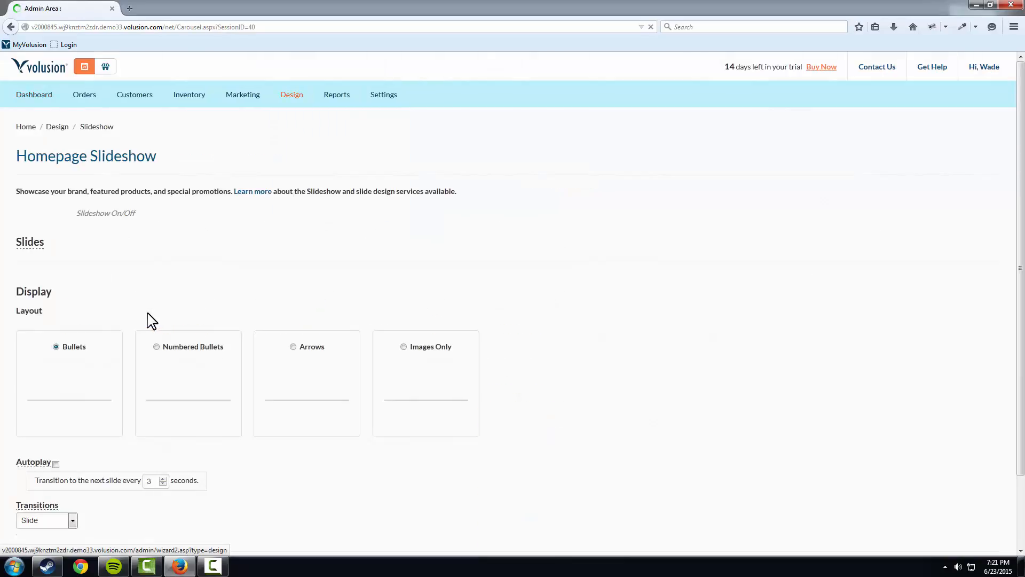
{"action": "left_click", "coordinate": [70, 425]}
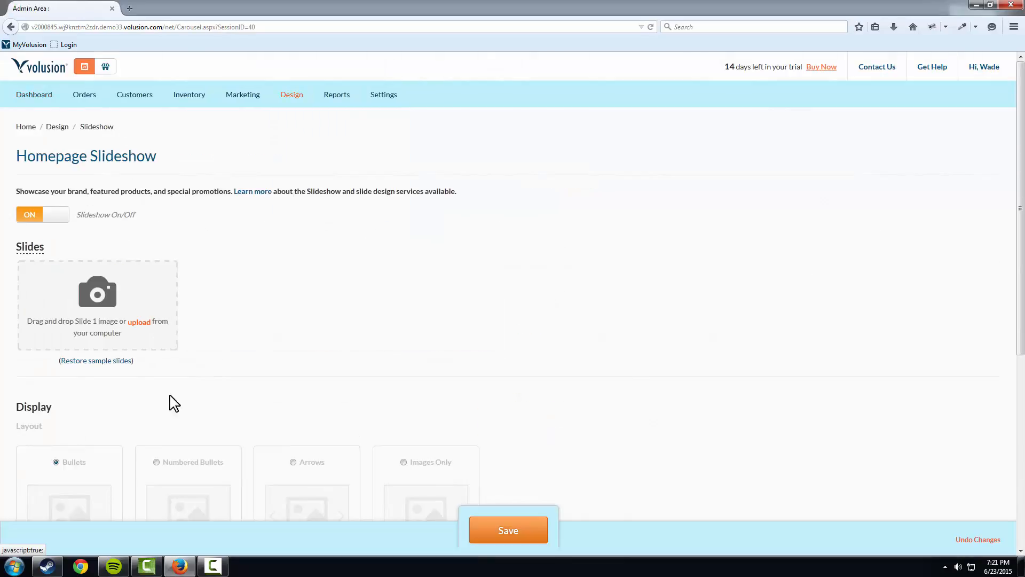
Upload apple-ipad-3-32gb, ecko motion headphones and muvi kseries k1 camera as slides 1 to 3, and save the slideshow.
{"action": "left_click", "coordinate": [140, 323]}
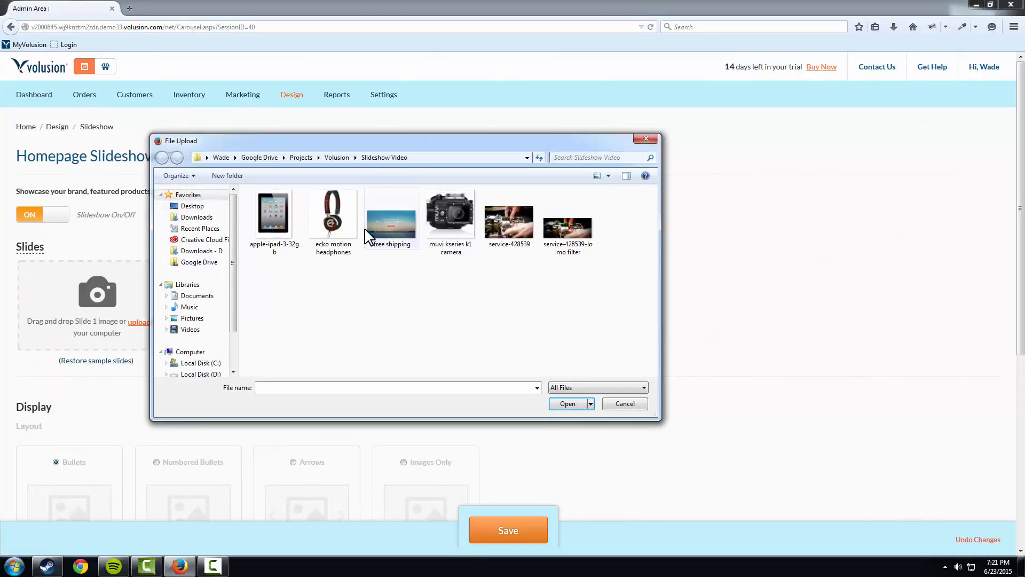
{"action": "double_click", "coordinate": [289, 224]}
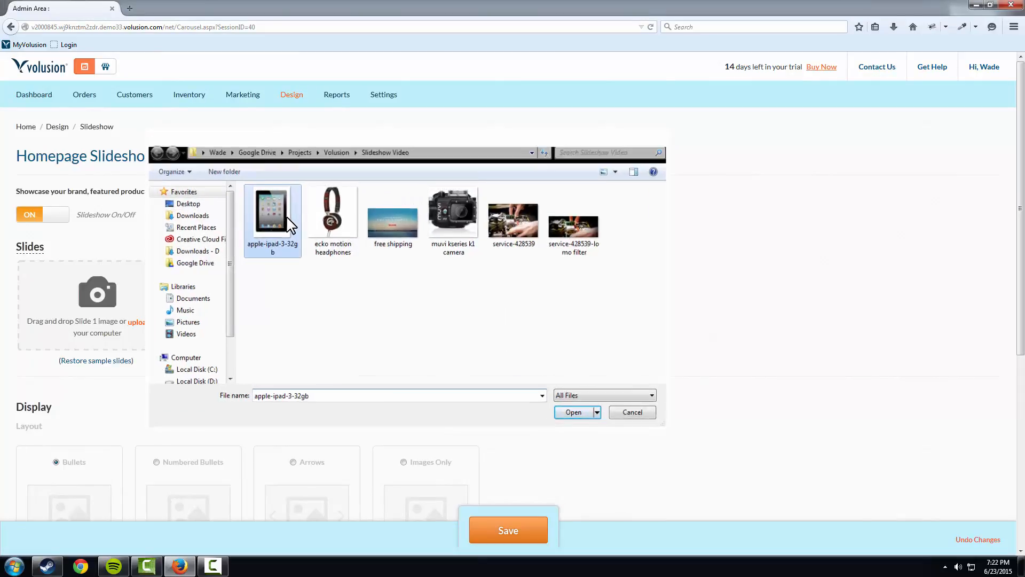
{"action": "left_click", "coordinate": [298, 324]}
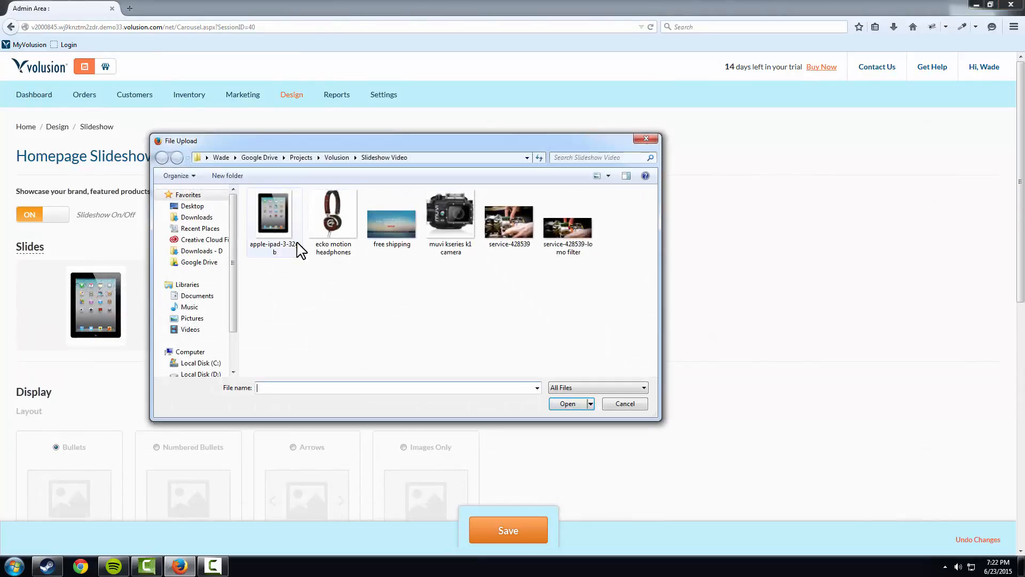
{"action": "double_click", "coordinate": [326, 250]}
{"action": "left_click", "coordinate": [457, 323]}
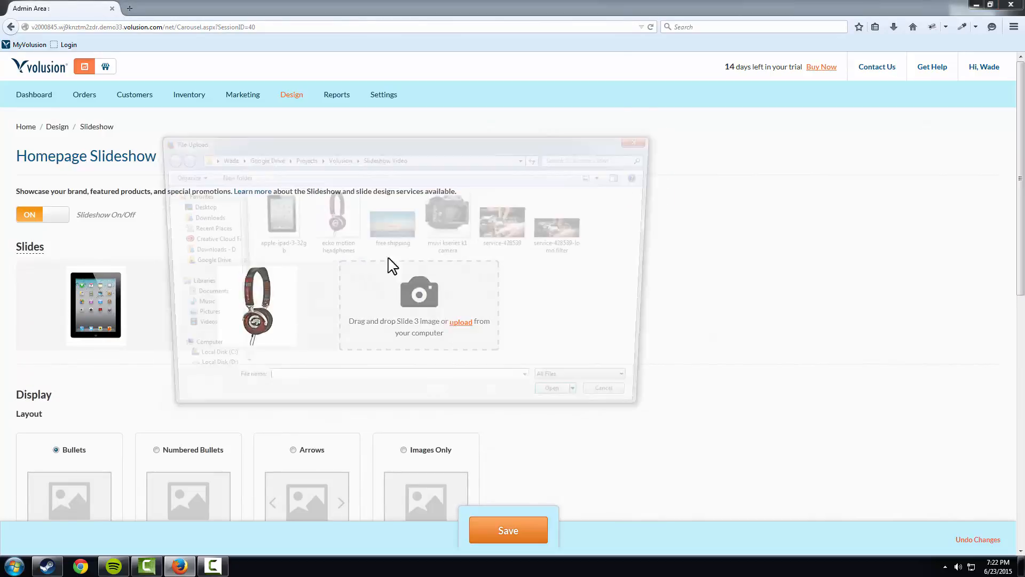
{"action": "left_click", "coordinate": [453, 219]}
{"action": "key", "text": "Return"}
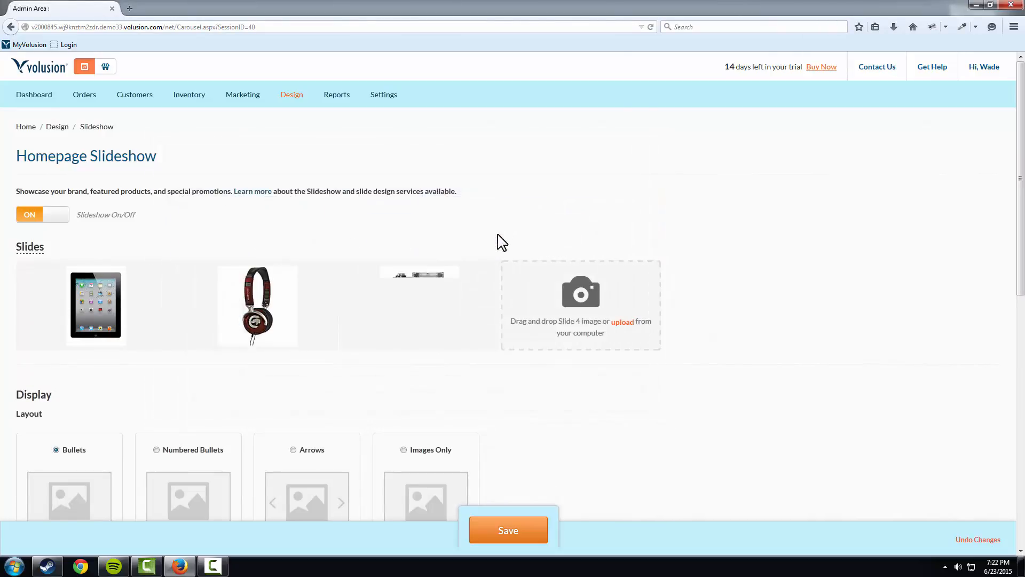
{"action": "left_click", "coordinate": [510, 530]}
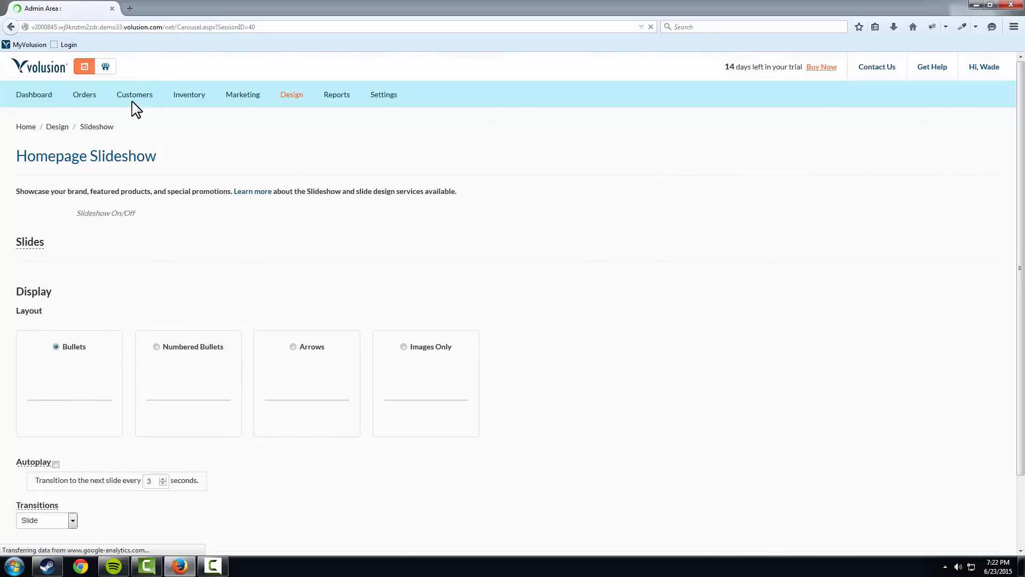
Examine on the storefront how large the uploaded slides appear and how they position the featured products below.
{"action": "left_click", "coordinate": [106, 66]}
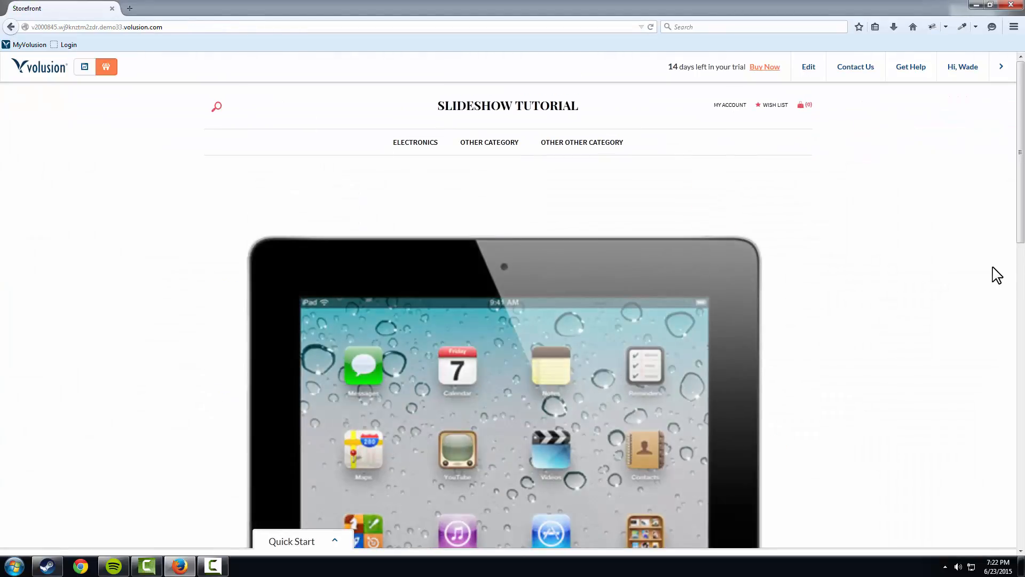
{"action": "scroll", "coordinate": [972, 268], "scroll_direction": "down", "scroll_amount": 1}
{"action": "scroll", "coordinate": [972, 267], "scroll_direction": "up", "scroll_amount": 1}
{"action": "scroll", "coordinate": [712, 272], "scroll_direction": "down", "scroll_amount": 3}
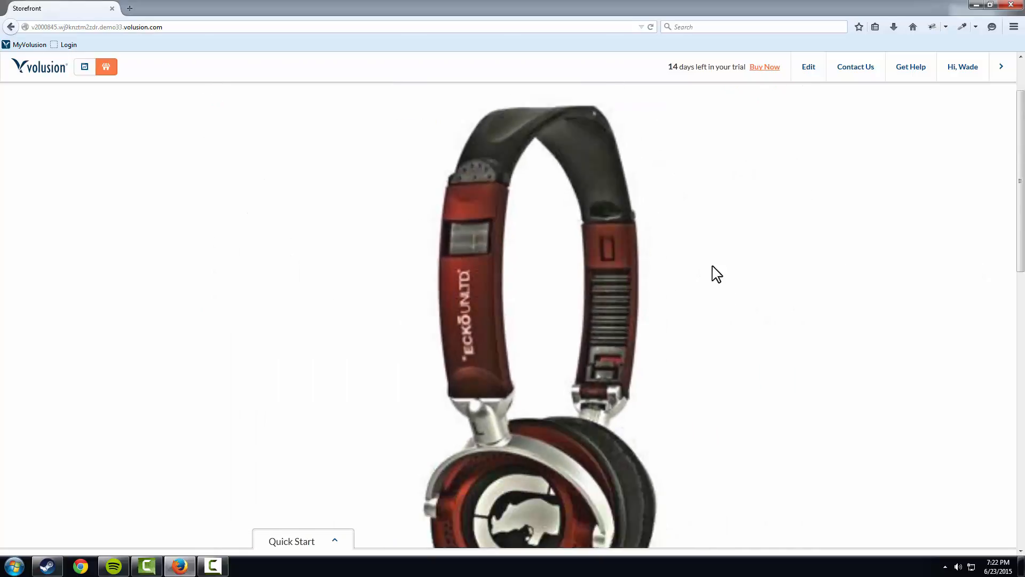
{"action": "scroll", "coordinate": [747, 253], "scroll_direction": "down", "scroll_amount": 8}
{"action": "scroll", "coordinate": [769, 240], "scroll_direction": "up", "scroll_amount": 12}
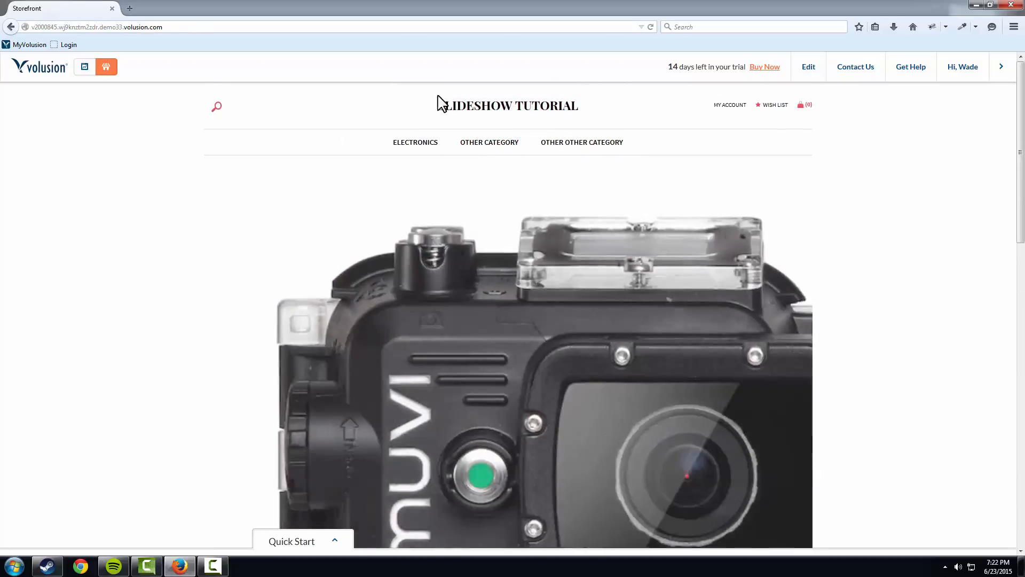
{"action": "scroll", "coordinate": [838, 214], "scroll_direction": "down", "scroll_amount": 6}
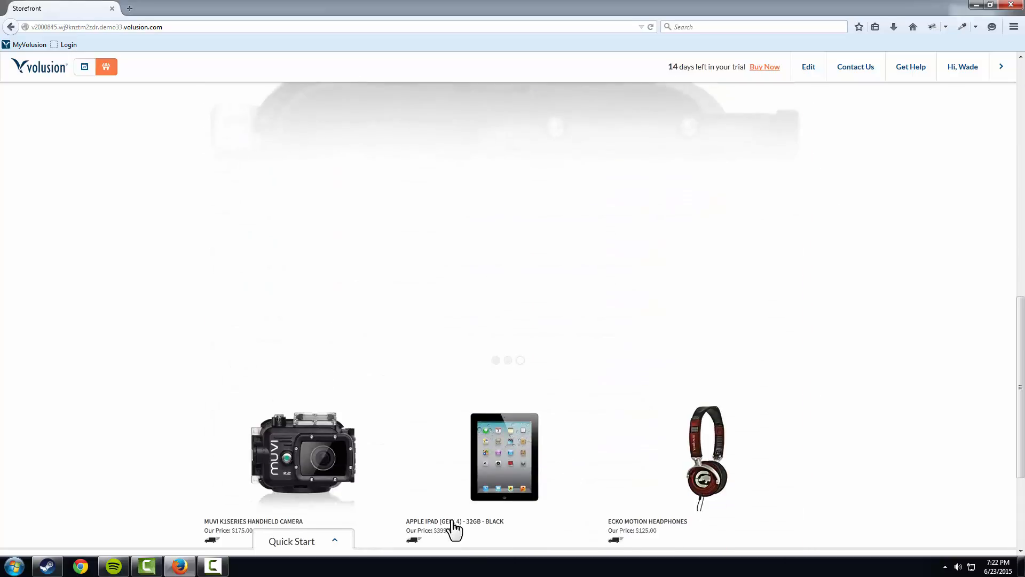
{"action": "scroll", "coordinate": [558, 392], "scroll_direction": "down", "scroll_amount": 2}
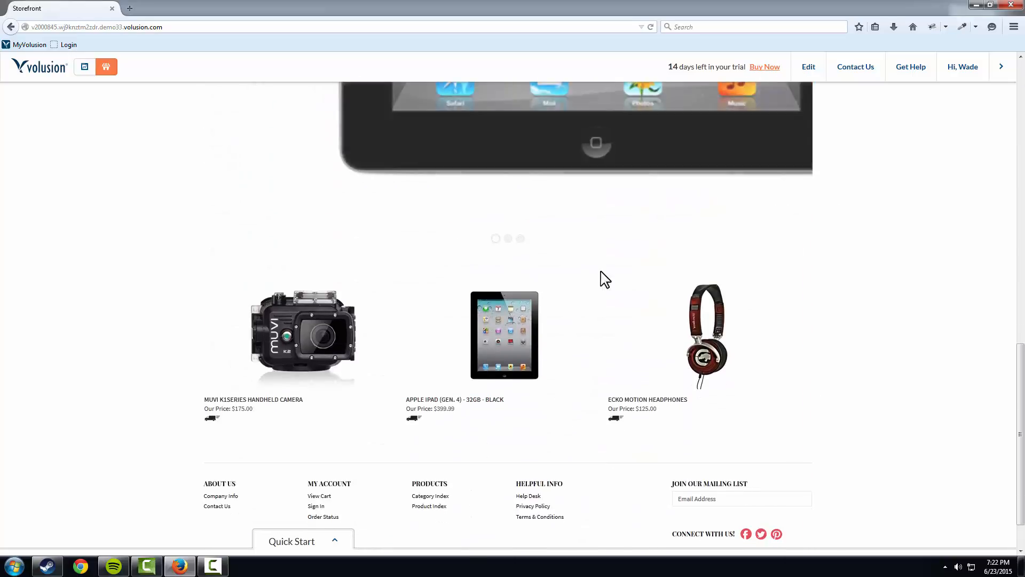
{"action": "scroll", "coordinate": [571, 306], "scroll_direction": "up", "scroll_amount": 10}
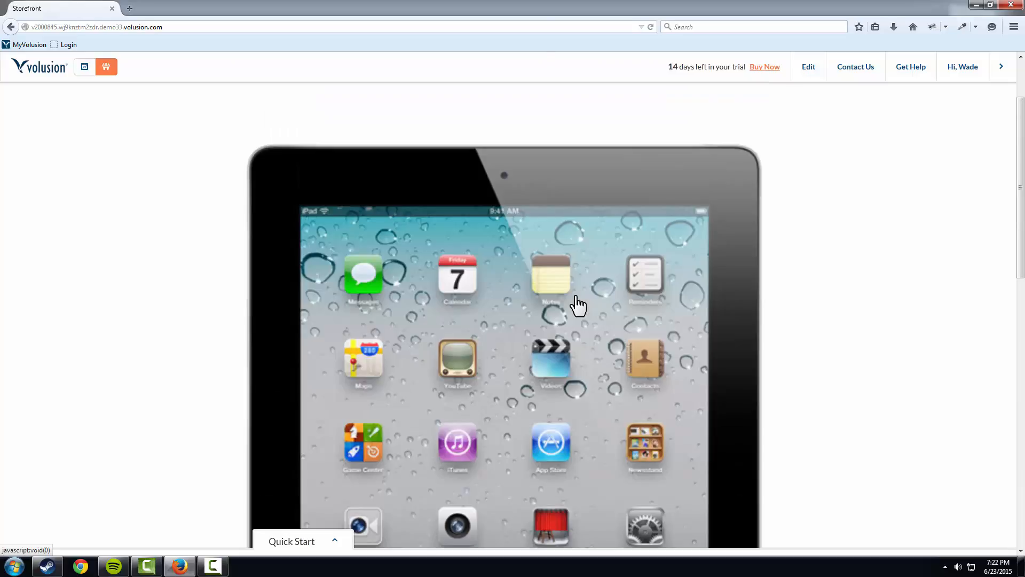
{"action": "scroll", "coordinate": [563, 308], "scroll_direction": "up", "scroll_amount": 3}
{"action": "scroll", "coordinate": [571, 228], "scroll_direction": "down", "scroll_amount": 10}
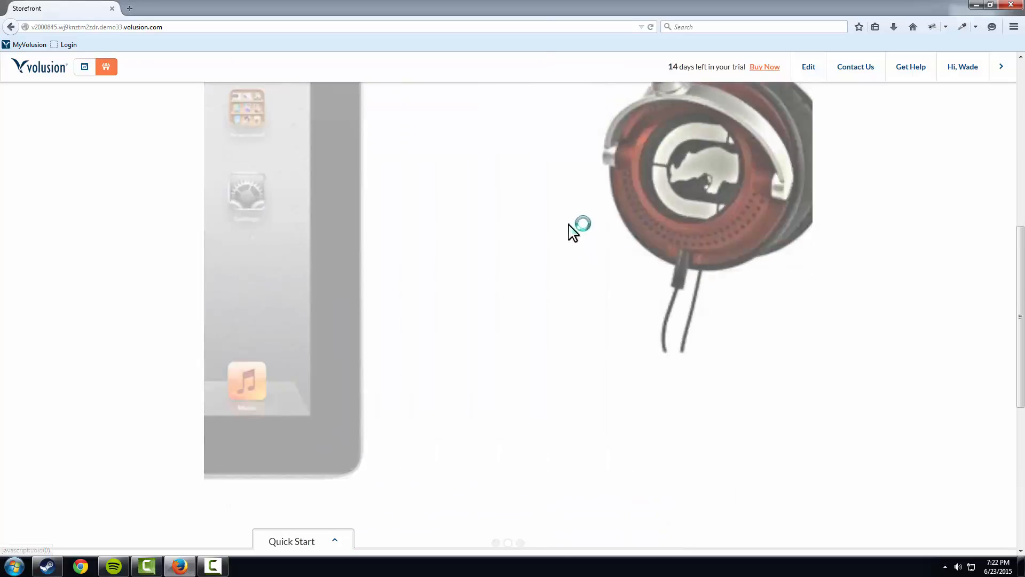
{"action": "scroll", "coordinate": [577, 225], "scroll_direction": "up", "scroll_amount": 9}
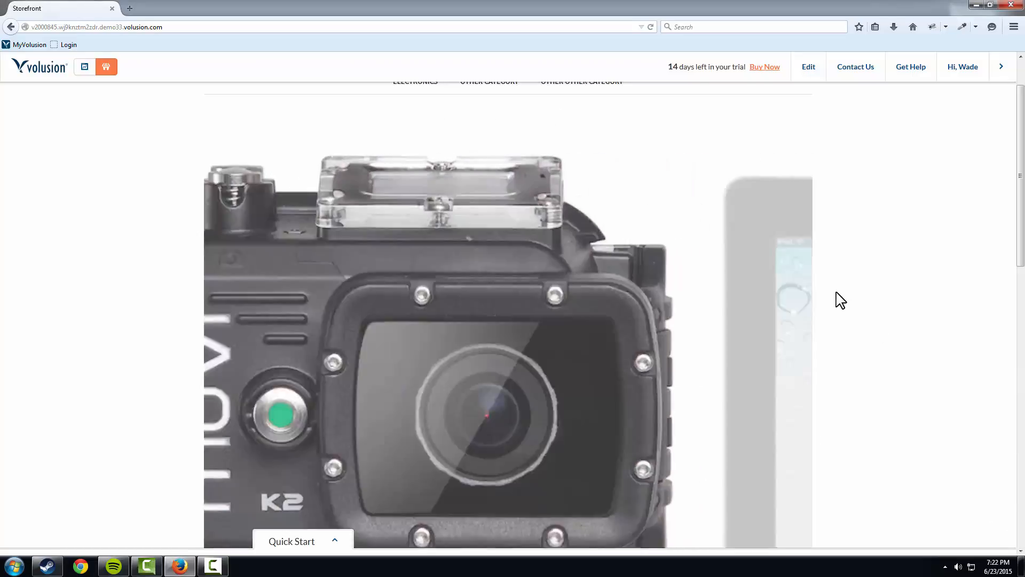
{"action": "scroll", "coordinate": [699, 299], "scroll_direction": "down", "scroll_amount": 5}
{"action": "scroll", "coordinate": [684, 282], "scroll_direction": "up", "scroll_amount": 4}
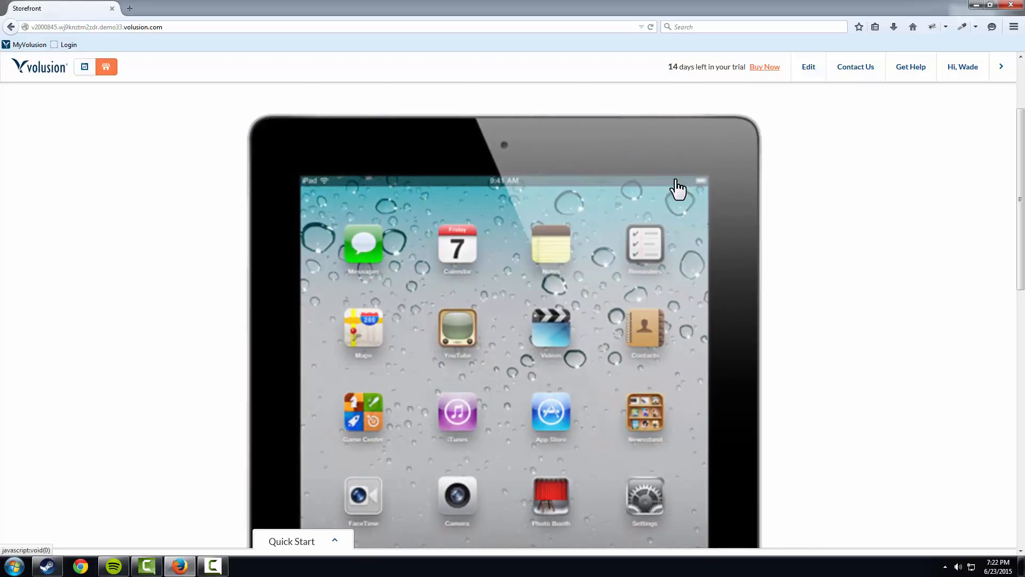
{"action": "scroll", "coordinate": [585, 254], "scroll_direction": "down", "scroll_amount": 5}
{"action": "scroll", "coordinate": [650, 207], "scroll_direction": "up", "scroll_amount": 7}
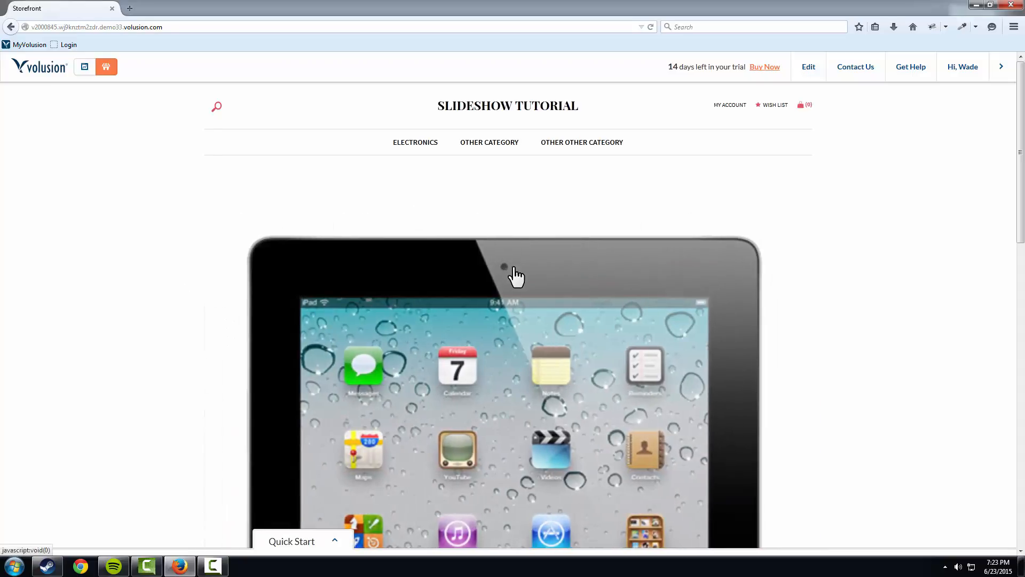
{"action": "scroll", "coordinate": [560, 270], "scroll_direction": "down", "scroll_amount": 5}
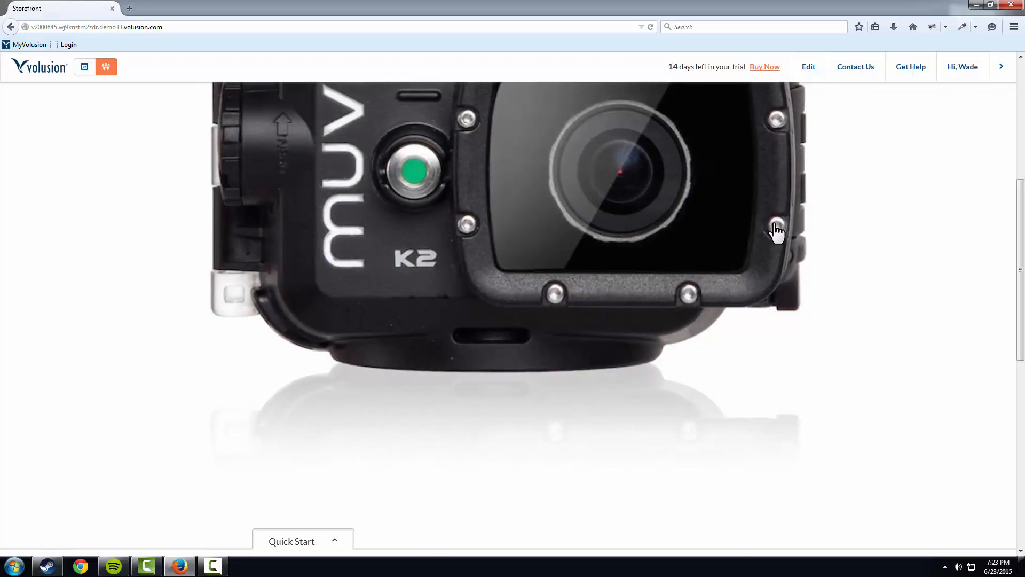
{"action": "scroll", "coordinate": [826, 227], "scroll_direction": "up", "scroll_amount": 5}
{"action": "scroll", "coordinate": [728, 184], "scroll_direction": "down", "scroll_amount": 15}
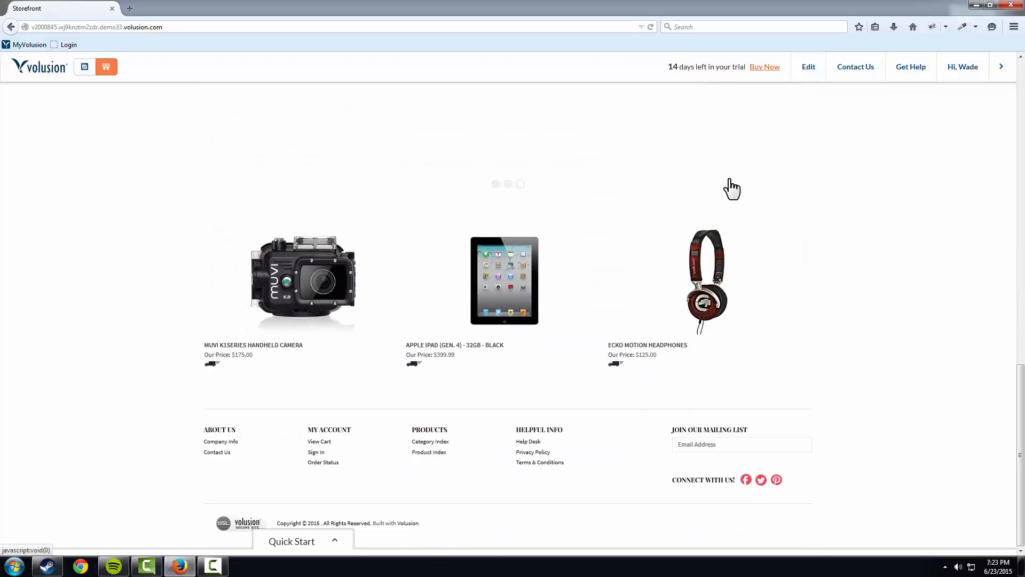
{"action": "scroll", "coordinate": [717, 208], "scroll_direction": "up", "scroll_amount": 5}
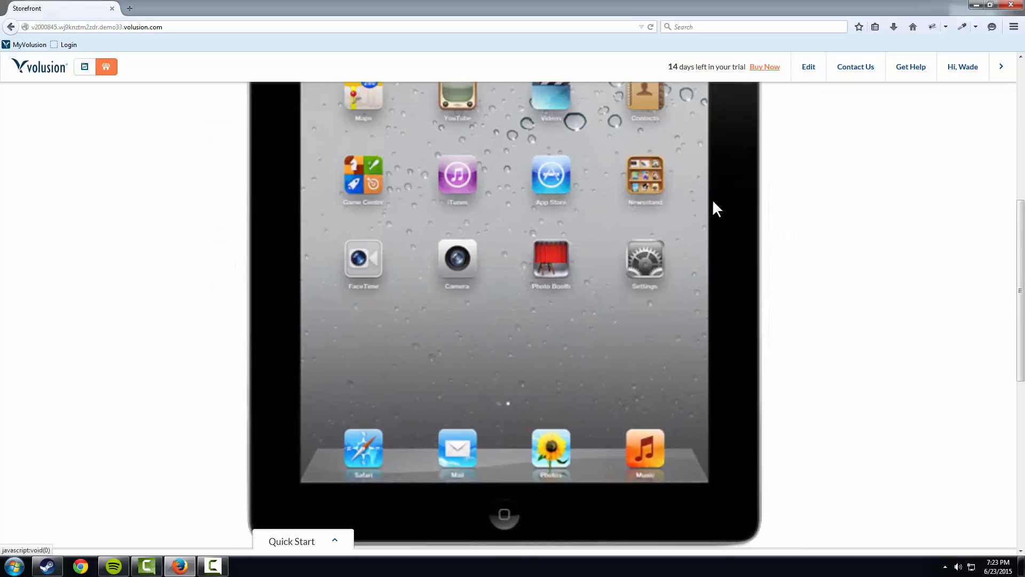
Return from the storefront to the Homepage Slideshow settings in the admin area.
{"action": "left_click", "coordinate": [83, 68]}
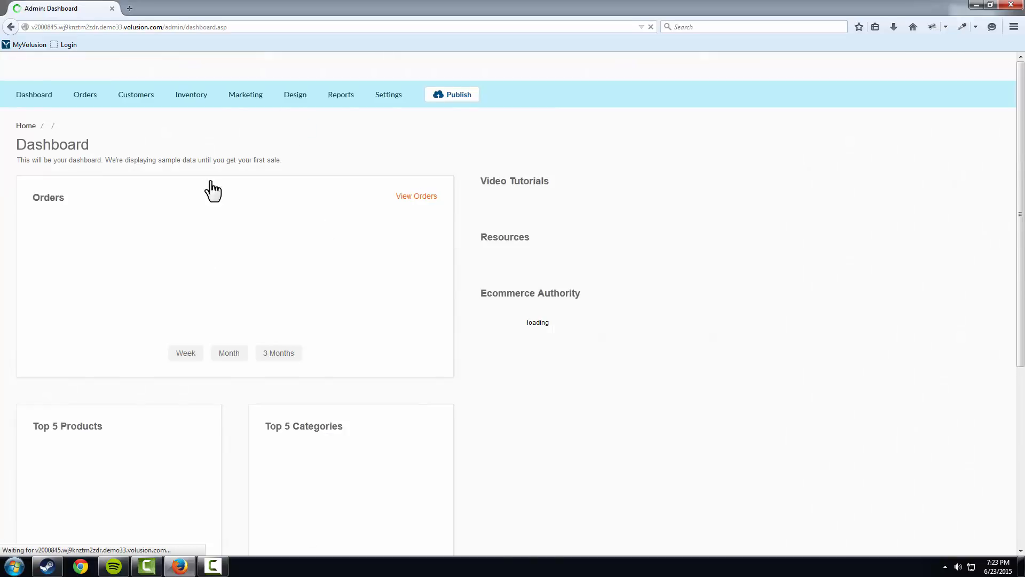
{"action": "mouse_move", "coordinate": [300, 96]}
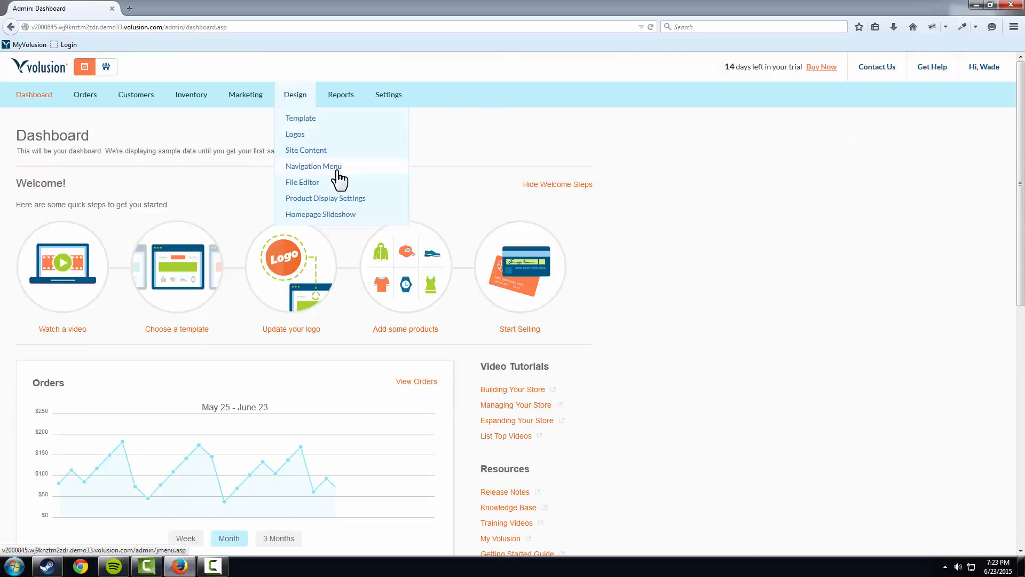
{"action": "left_click", "coordinate": [338, 203]}
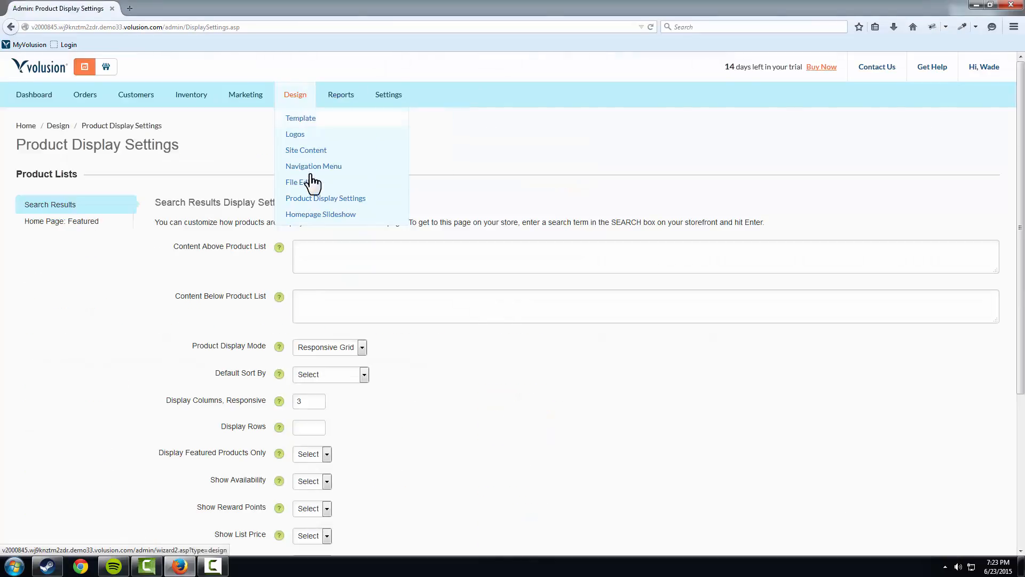
{"action": "left_click", "coordinate": [322, 215]}
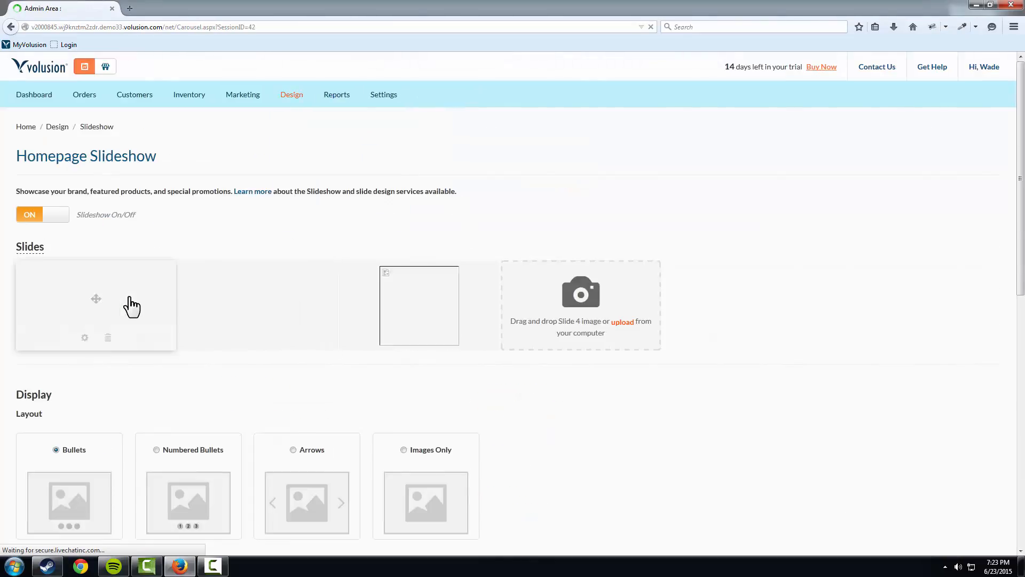
Delete the three uploaded product images from the homepage slideshow, confirming each deletion.
{"action": "left_click", "coordinate": [111, 340]}
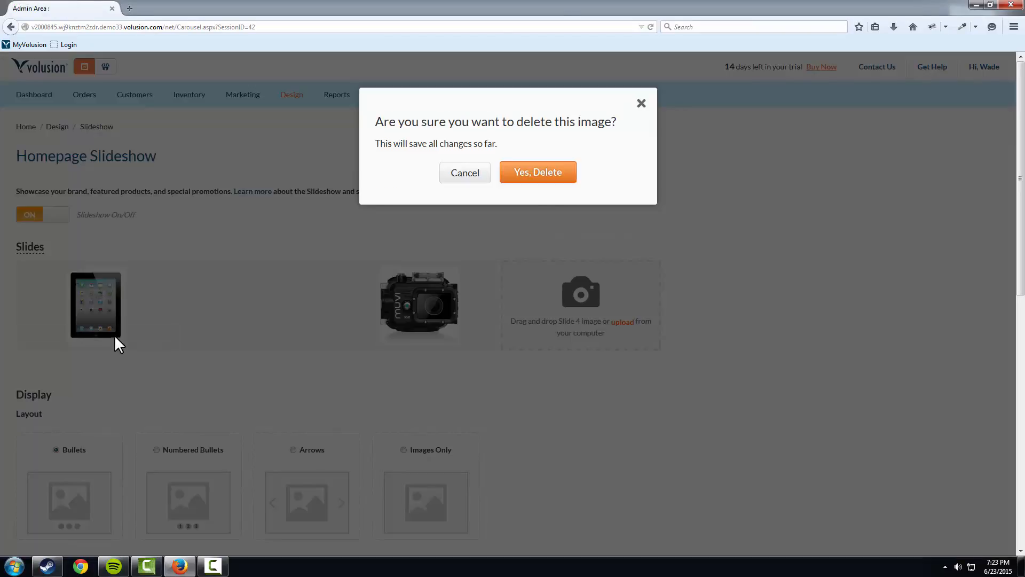
{"action": "left_click", "coordinate": [542, 179]}
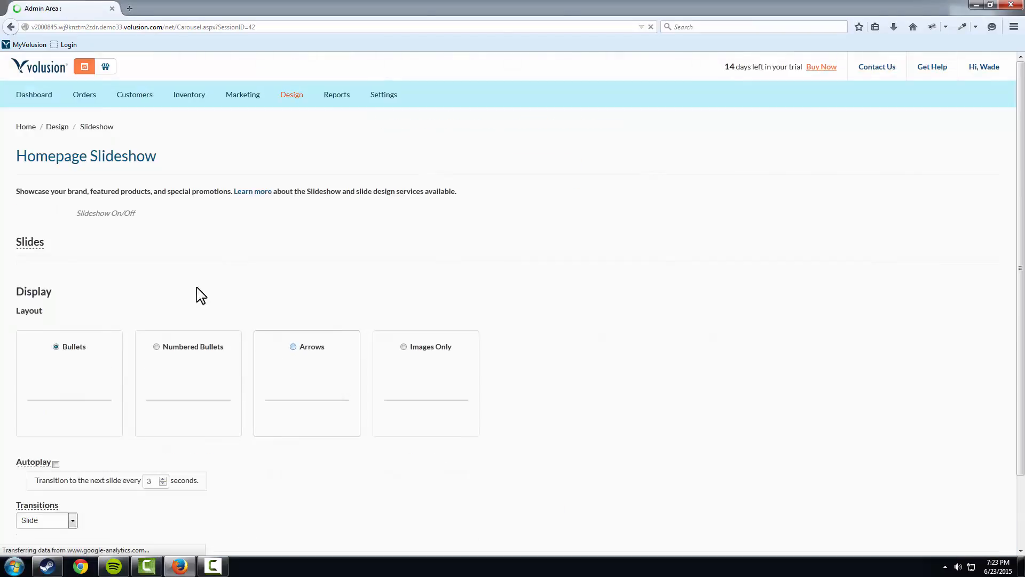
{"action": "left_click", "coordinate": [271, 343]}
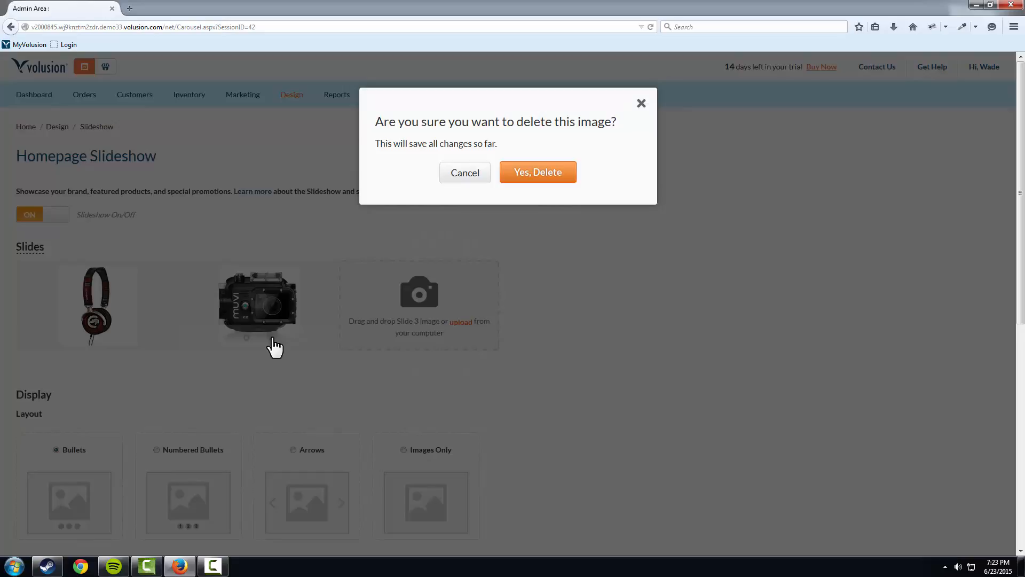
{"action": "left_click", "coordinate": [534, 176]}
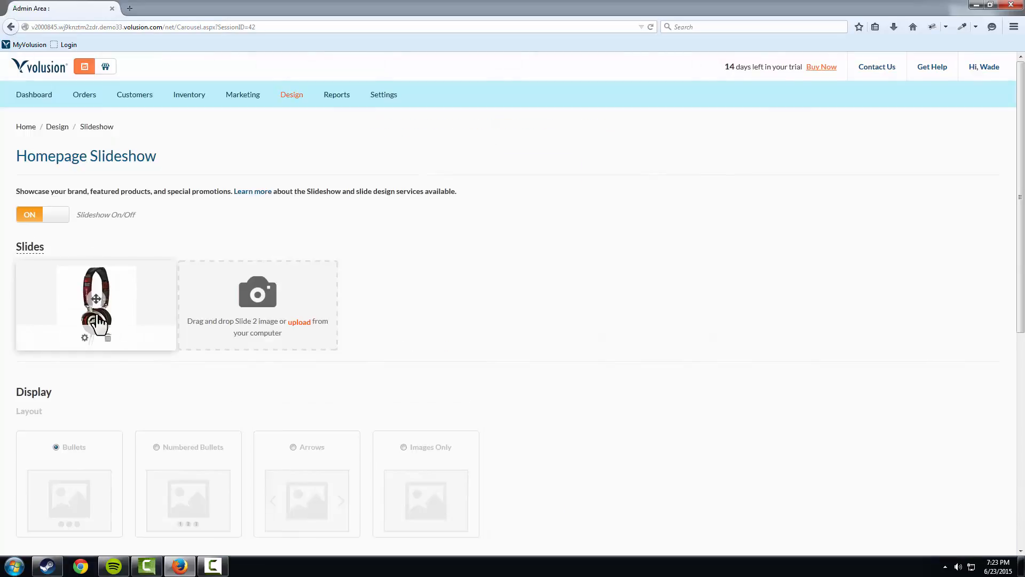
{"action": "left_click", "coordinate": [107, 338]}
{"action": "left_click", "coordinate": [526, 176]}
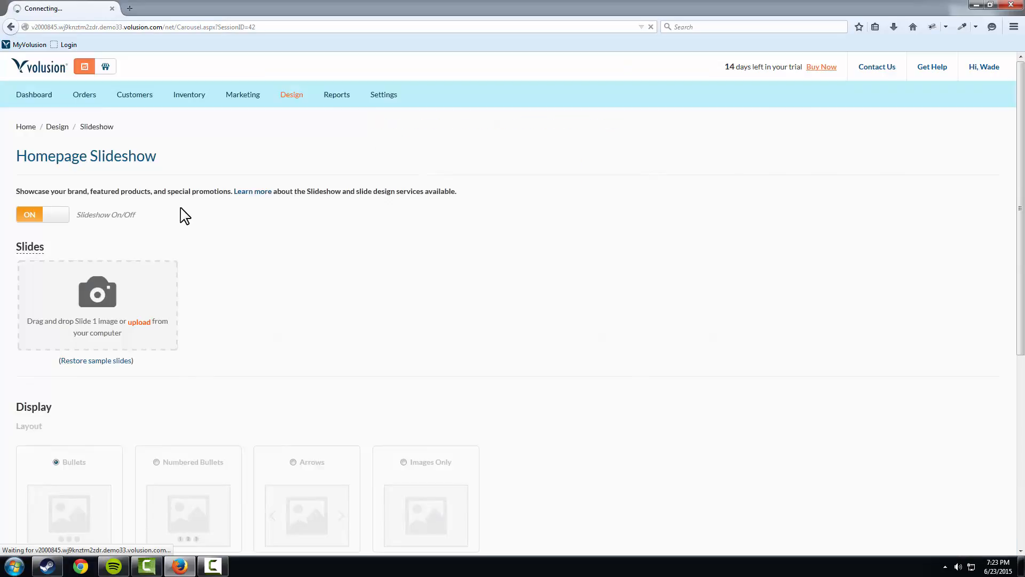
Restore the sample slides in the homepage slideshow and save the change.
{"action": "left_click", "coordinate": [34, 217]}
{"action": "left_click", "coordinate": [472, 531]}
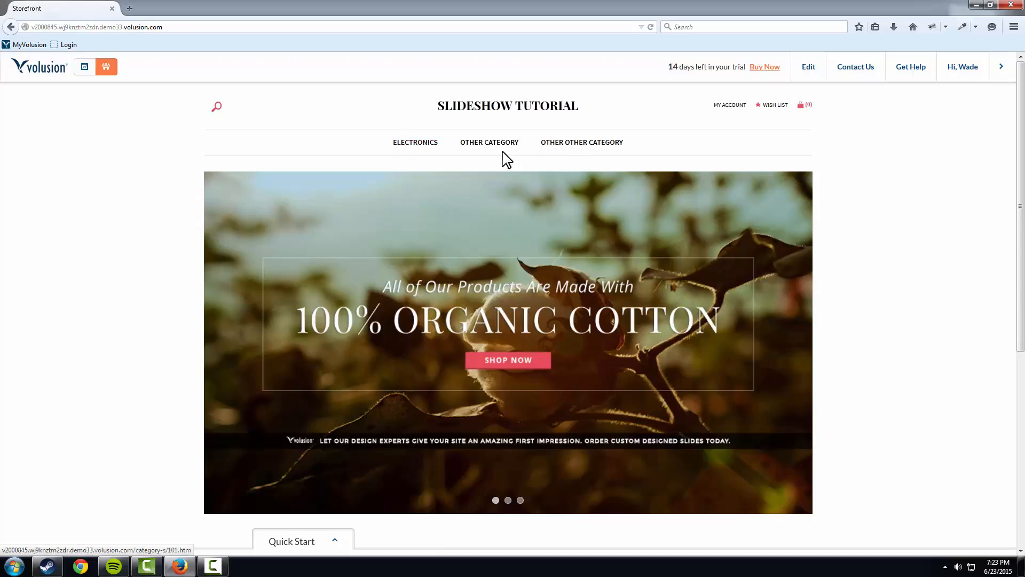
Examine the three sample slides on the storefront, checking how their shape fits the page above the featured products.
{"action": "left_click", "coordinate": [507, 502]}
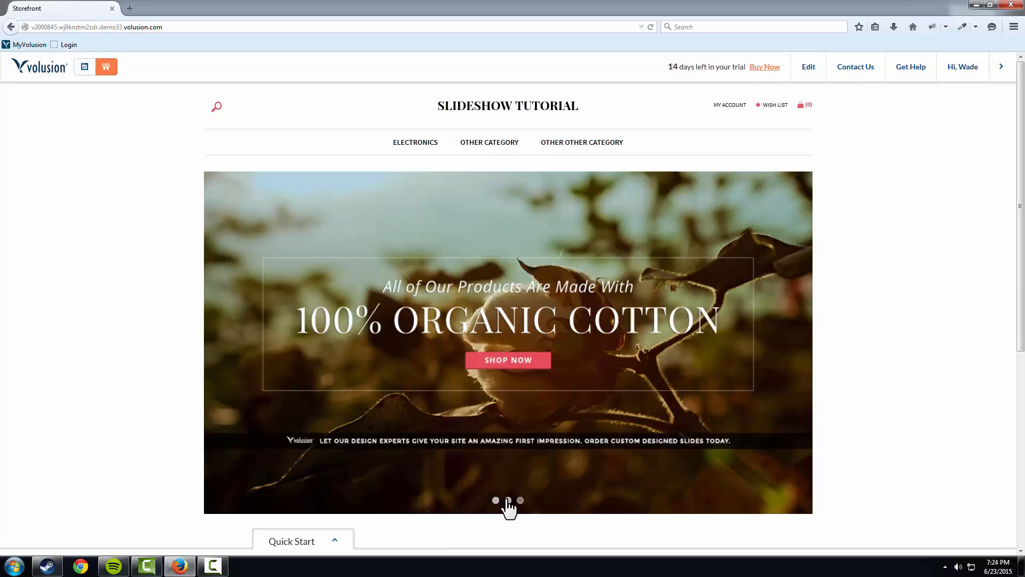
{"action": "left_click", "coordinate": [521, 503]}
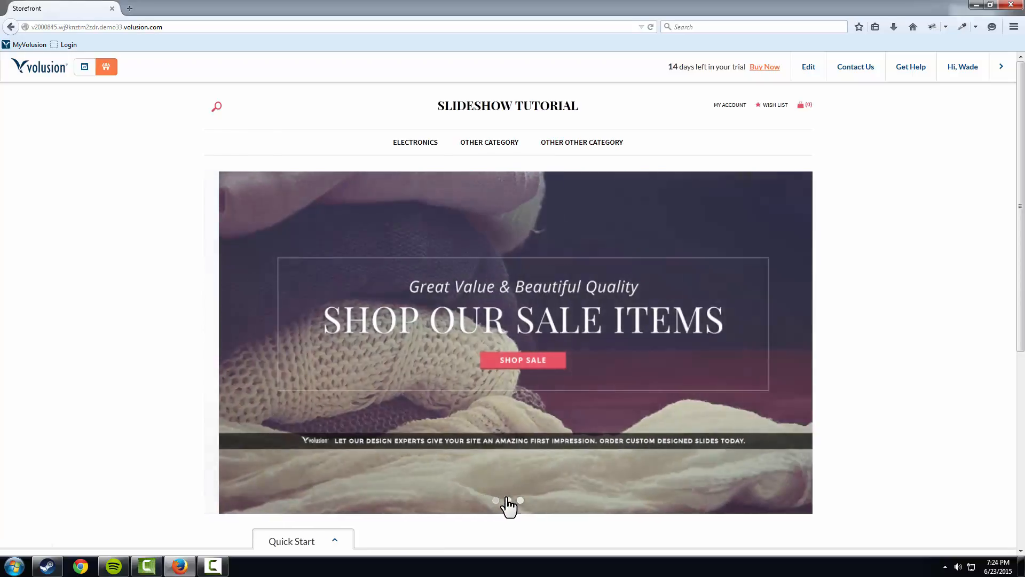
{"action": "left_click", "coordinate": [496, 501]}
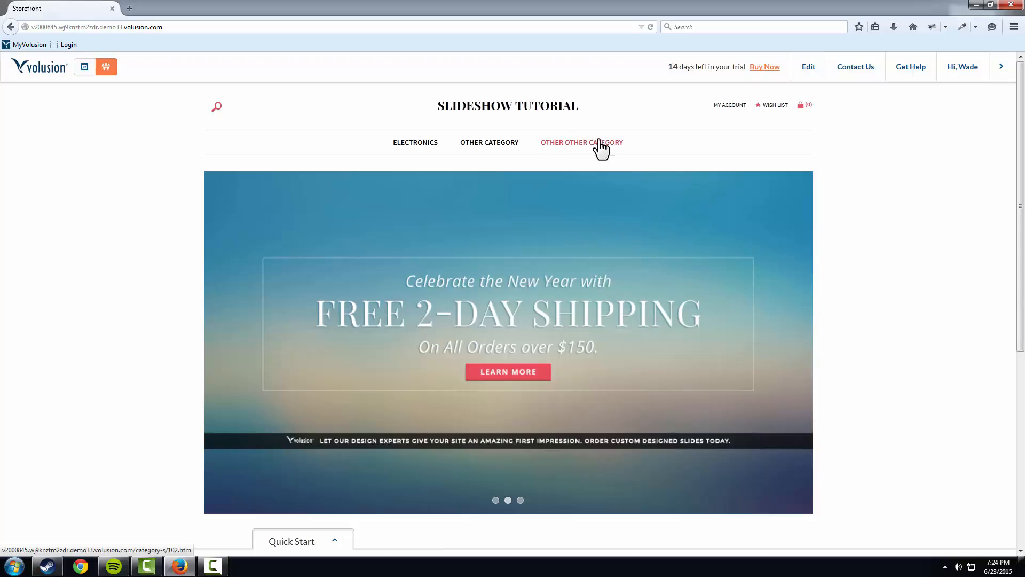
{"action": "mouse_move", "coordinate": [649, 144]}
{"action": "left_mouse_down"}
{"action": "mouse_move", "coordinate": [739, 119]}
{"action": "mouse_move", "coordinate": [648, 144]}
{"action": "left_mouse_up"}
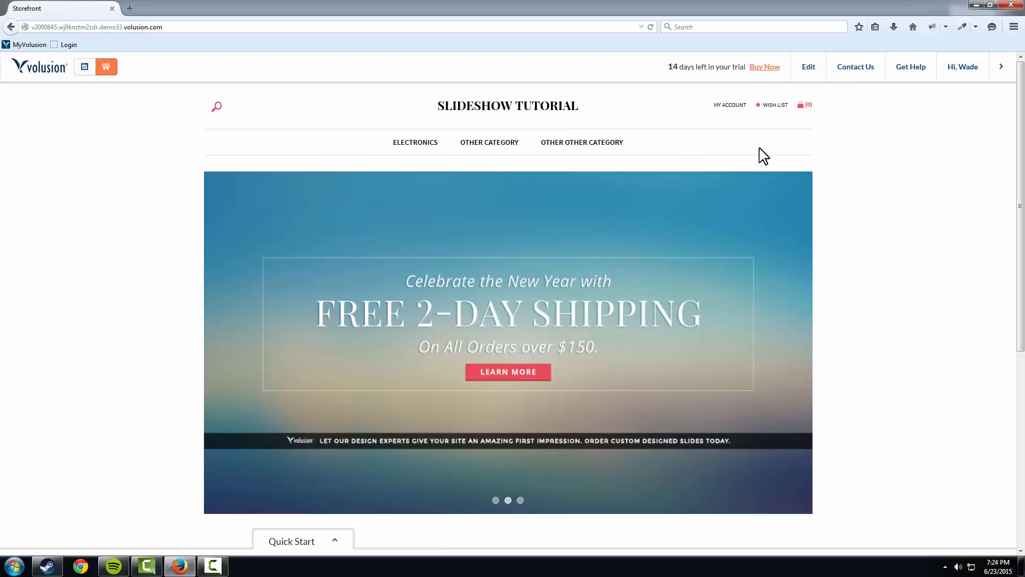
{"action": "scroll", "coordinate": [654, 161], "scroll_direction": "down", "scroll_amount": 5}
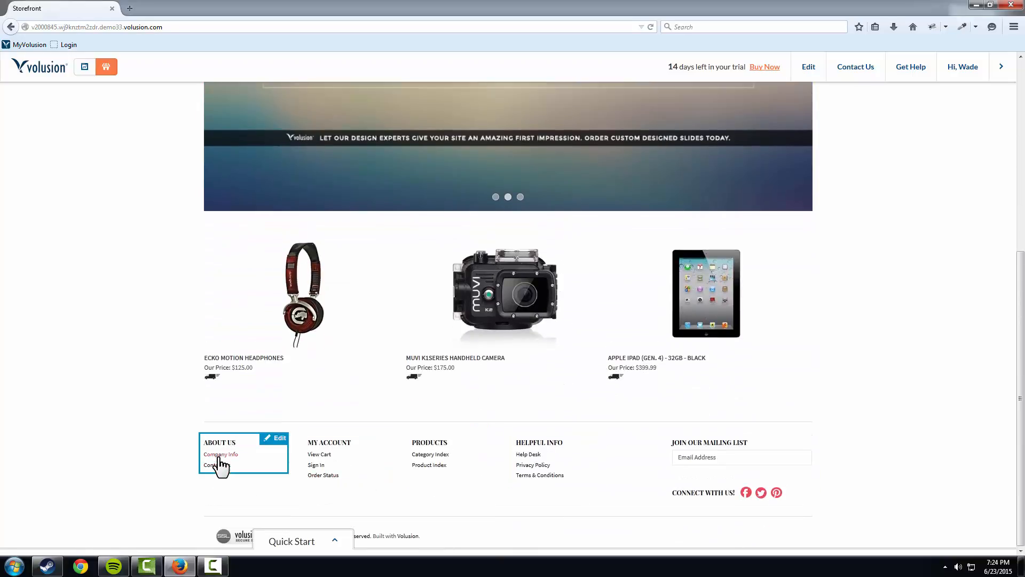
{"action": "scroll", "coordinate": [278, 454], "scroll_direction": "up", "scroll_amount": 2}
{"action": "scroll", "coordinate": [291, 427], "scroll_direction": "up", "scroll_amount": 3}
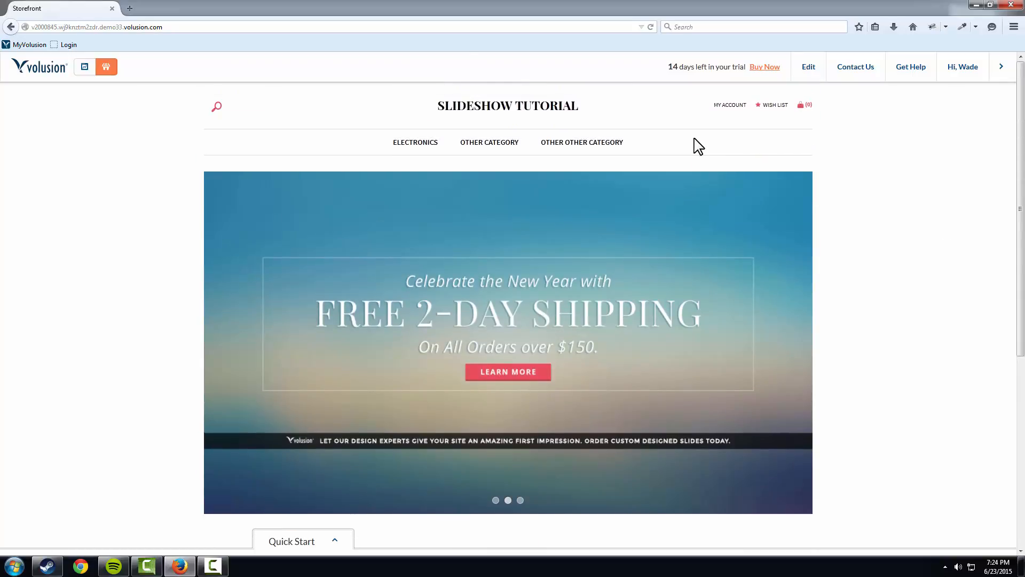
{"action": "scroll", "coordinate": [496, 339], "scroll_direction": "down", "scroll_amount": 5}
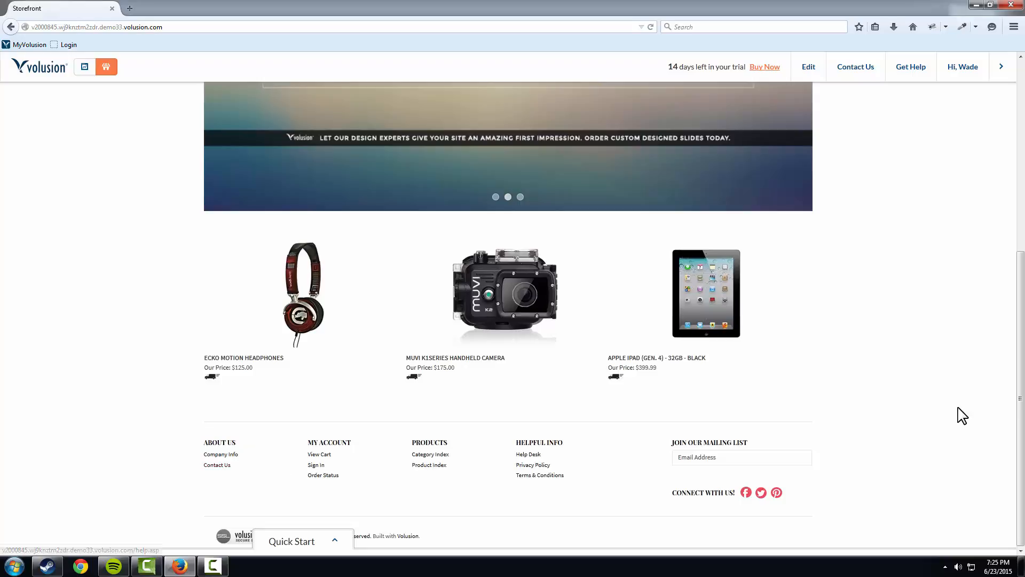
{"action": "scroll", "coordinate": [370, 465], "scroll_direction": "up", "scroll_amount": 3}
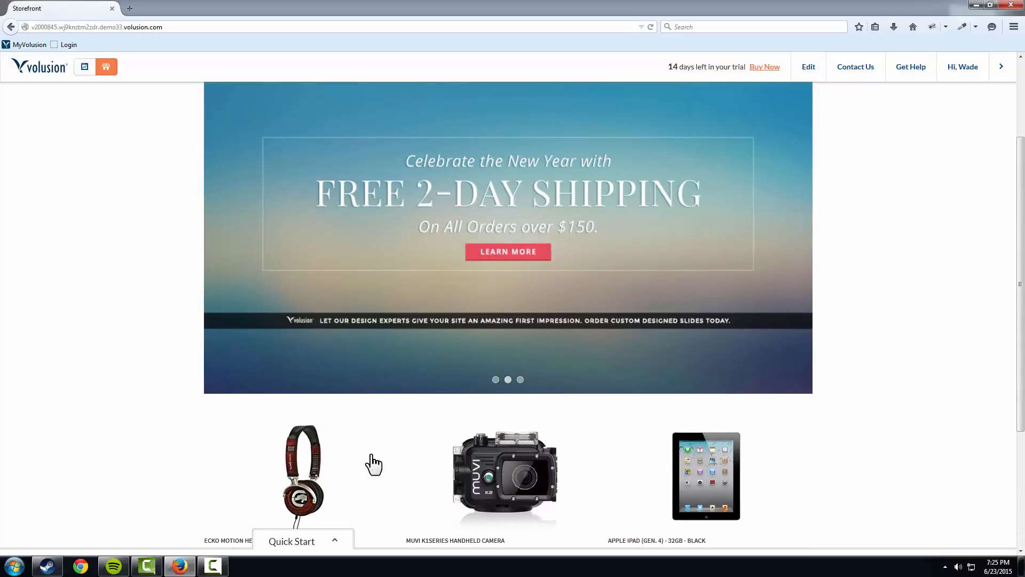
{"action": "scroll", "coordinate": [259, 414], "scroll_direction": "down", "scroll_amount": 3}
{"action": "scroll", "coordinate": [339, 366], "scroll_direction": "up", "scroll_amount": 5}
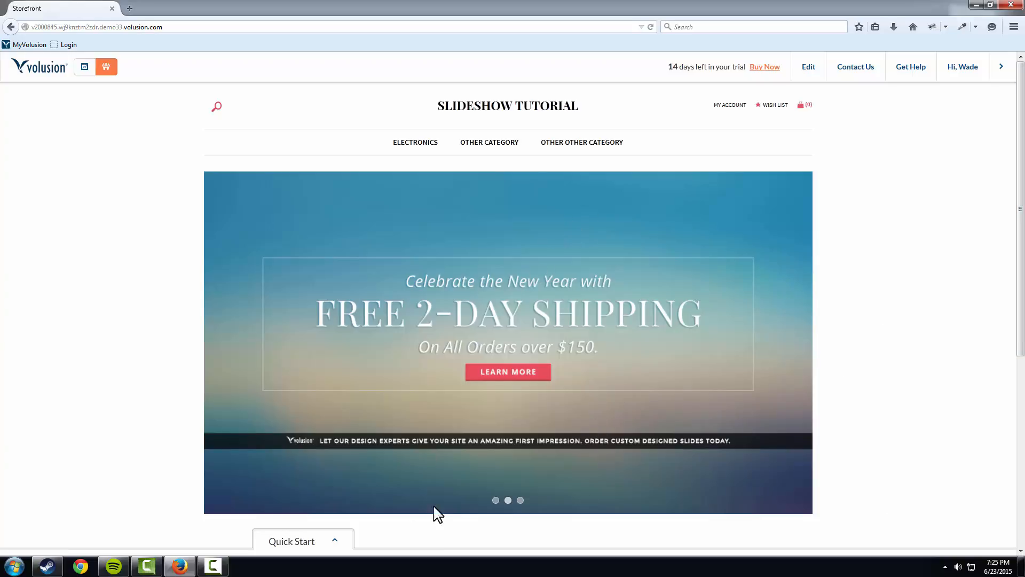
{"action": "left_click", "coordinate": [519, 501]}
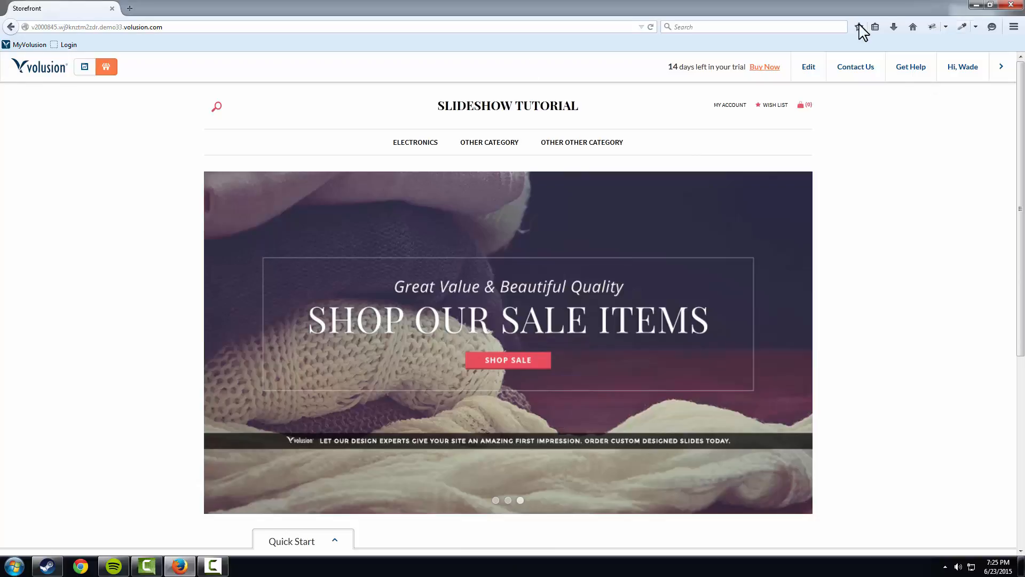
Open the article "55 Inspiring Examples of Slideshows in Web Design" from the browsing history in a new browser tab.
{"action": "left_click", "coordinate": [130, 8]}
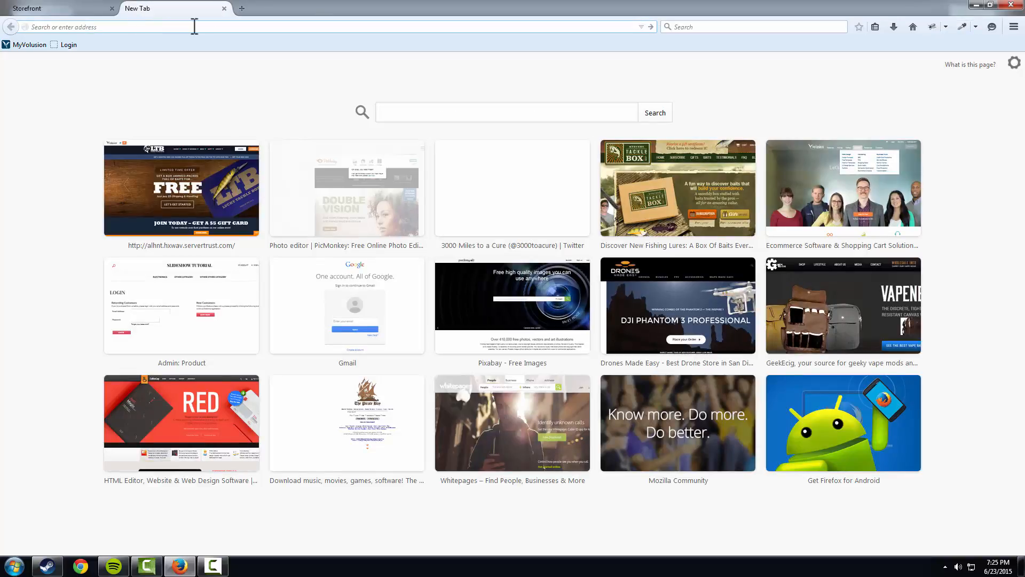
{"action": "key", "text": "ctrl+h"}
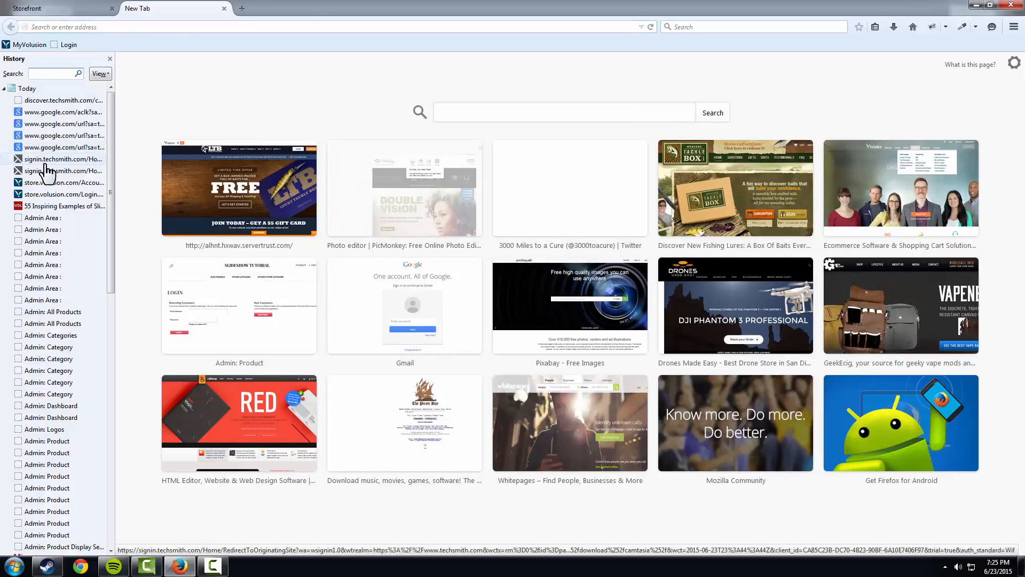
{"action": "left_click", "coordinate": [57, 207]}
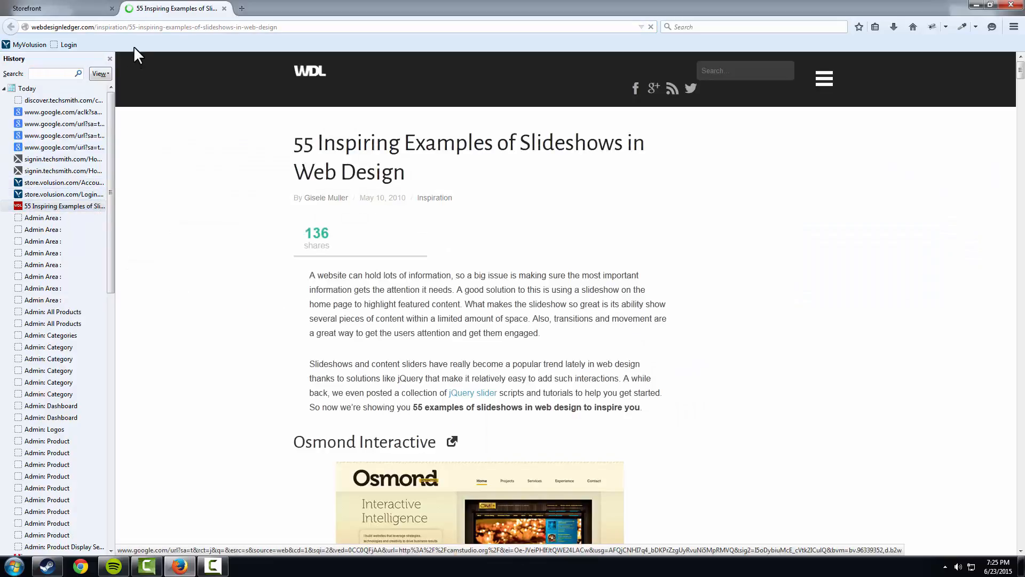
{"action": "left_click", "coordinate": [110, 59]}
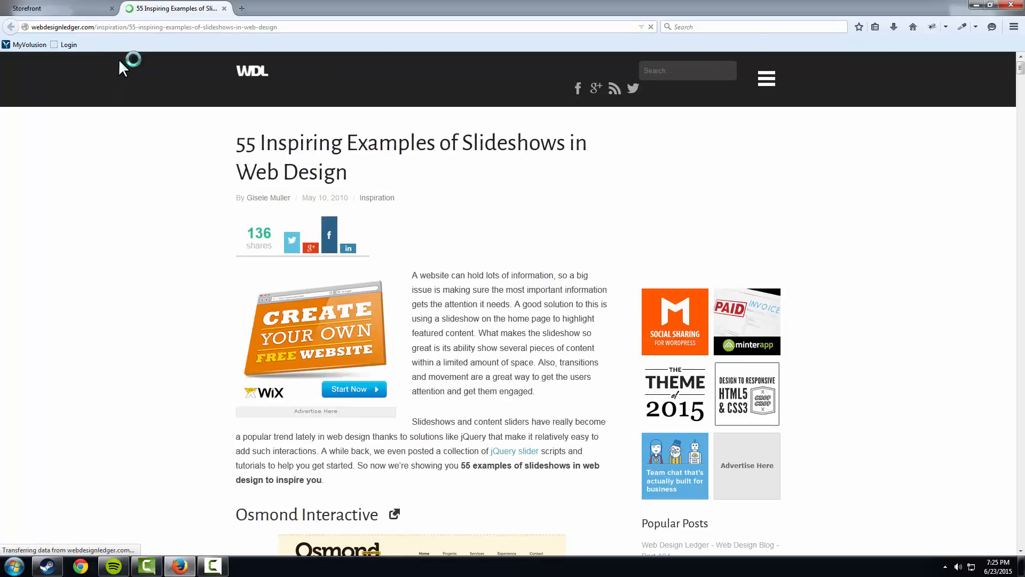
Look through the article's website slideshow examples for design ideas, comparing their layouts, images and text.
{"action": "scroll", "coordinate": [551, 250], "scroll_direction": "down", "scroll_amount": 5}
{"action": "scroll", "coordinate": [556, 229], "scroll_direction": "down", "scroll_amount": 8}
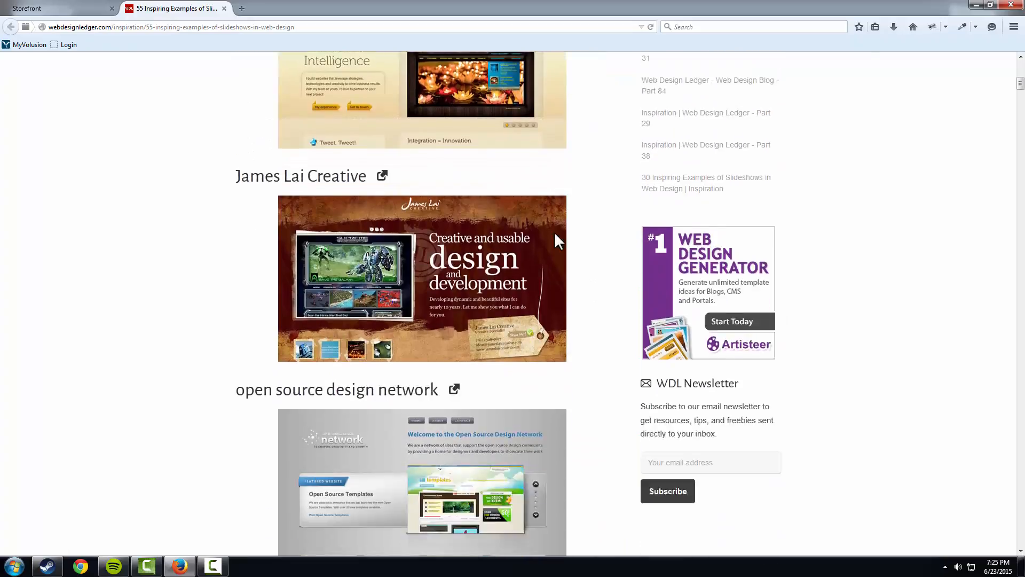
{"action": "scroll", "coordinate": [557, 238], "scroll_direction": "up", "scroll_amount": 5}
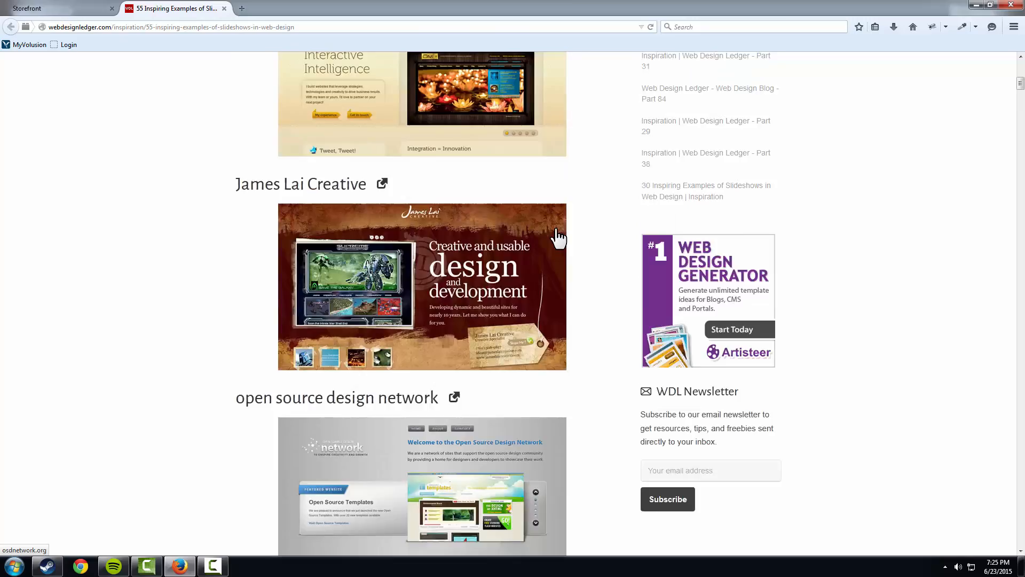
{"action": "scroll", "coordinate": [555, 246], "scroll_direction": "down", "scroll_amount": 15}
{"action": "scroll", "coordinate": [552, 255], "scroll_direction": "down", "scroll_amount": 11}
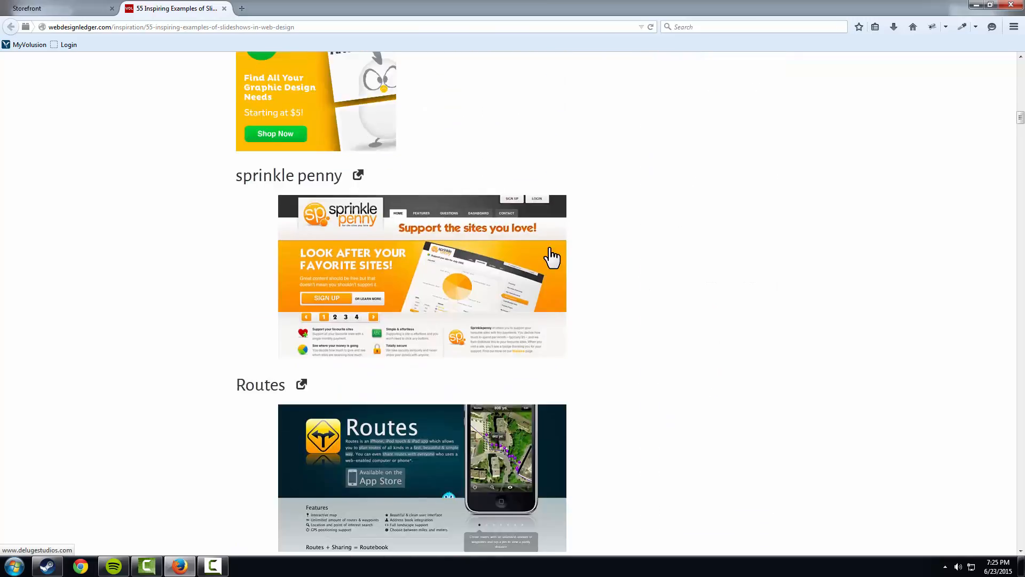
{"action": "scroll", "coordinate": [550, 257], "scroll_direction": "up", "scroll_amount": 5}
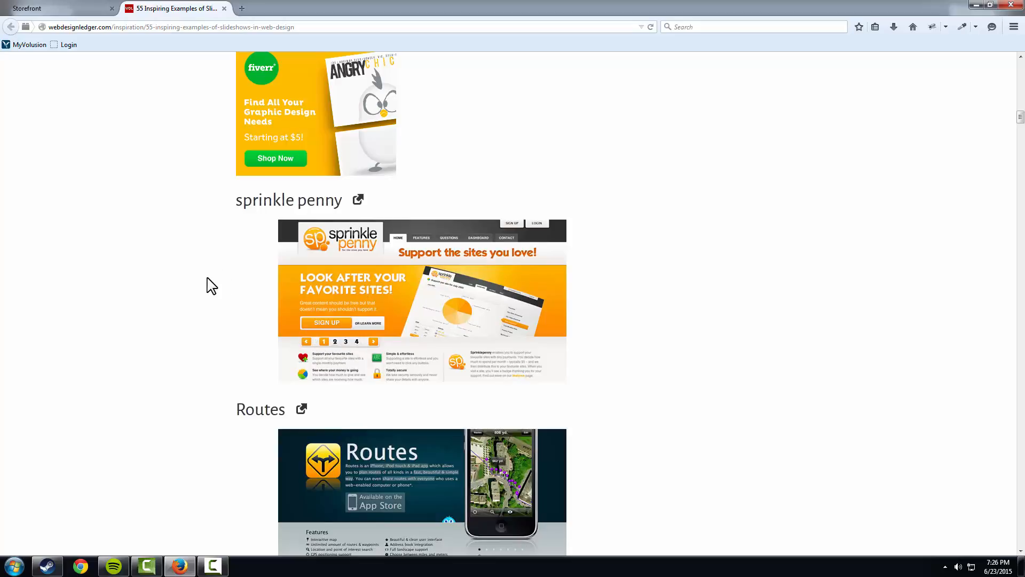
{"action": "scroll", "coordinate": [107, 279], "scroll_direction": "down", "scroll_amount": 9}
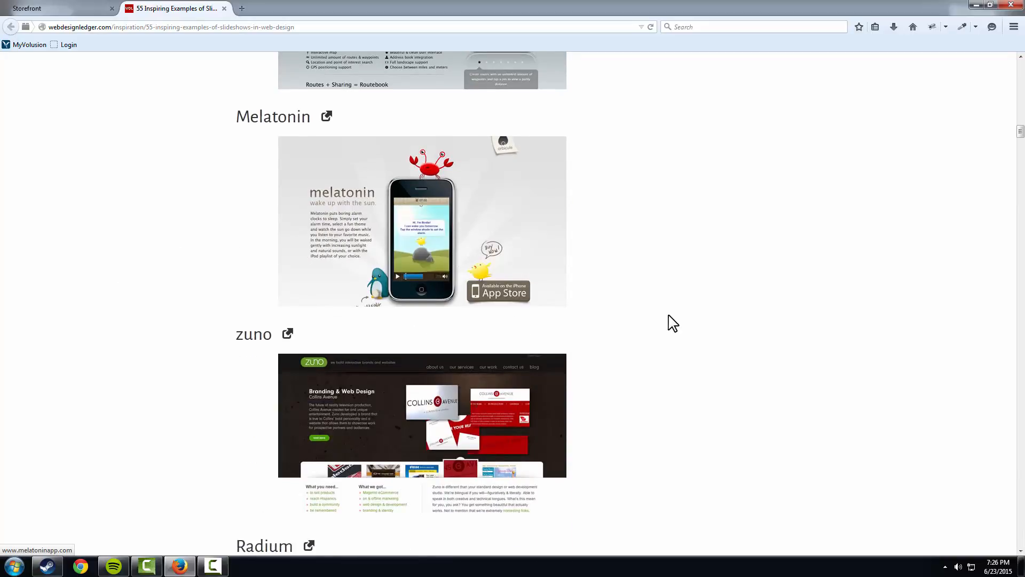
{"action": "scroll", "coordinate": [636, 286], "scroll_direction": "down", "scroll_amount": 6}
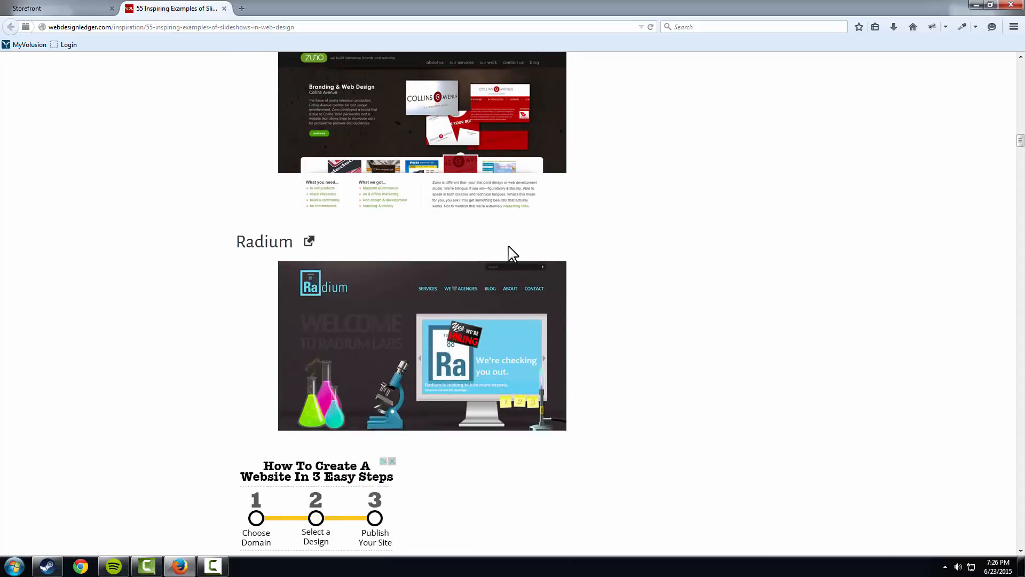
{"action": "scroll", "coordinate": [636, 395], "scroll_direction": "down", "scroll_amount": 6}
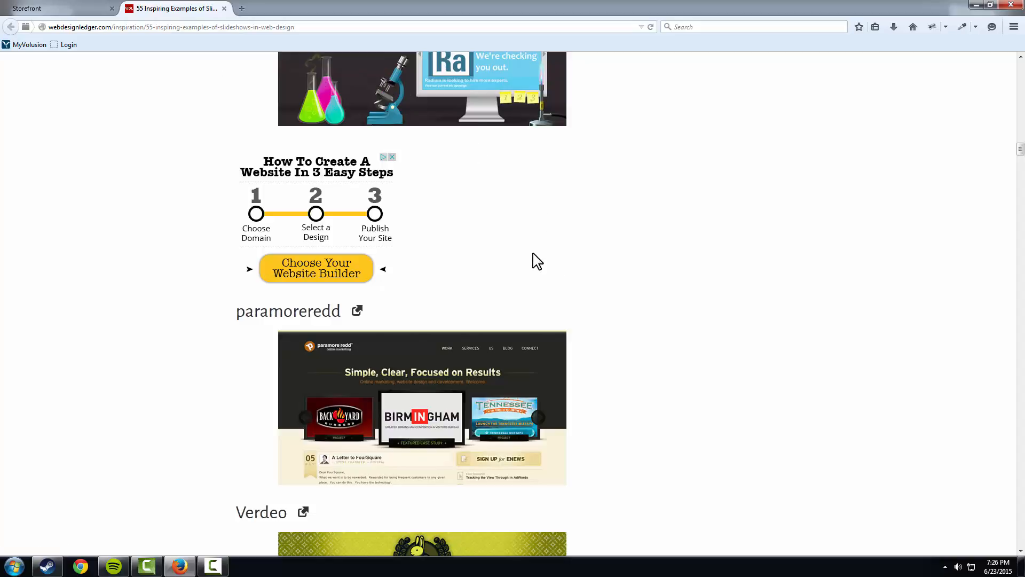
{"action": "scroll", "coordinate": [533, 258], "scroll_direction": "up", "scroll_amount": 10}
Return to the storefront, open the admin area in a separate browser tab and go to the Homepage Slideshow settings.
{"action": "left_click", "coordinate": [78, 8]}
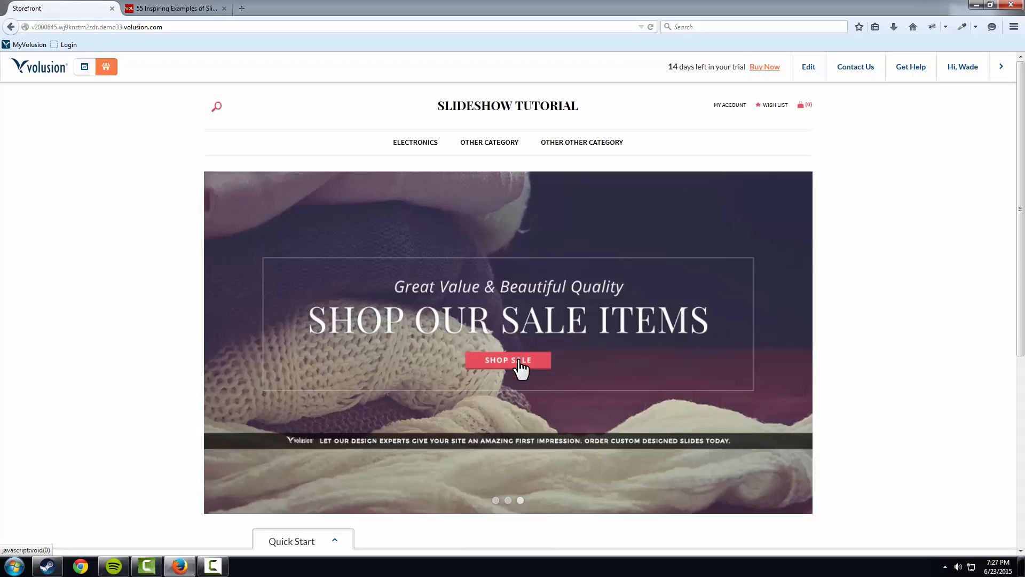
{"action": "right_click", "coordinate": [88, 64]}
{"action": "left_click", "coordinate": [127, 72]}
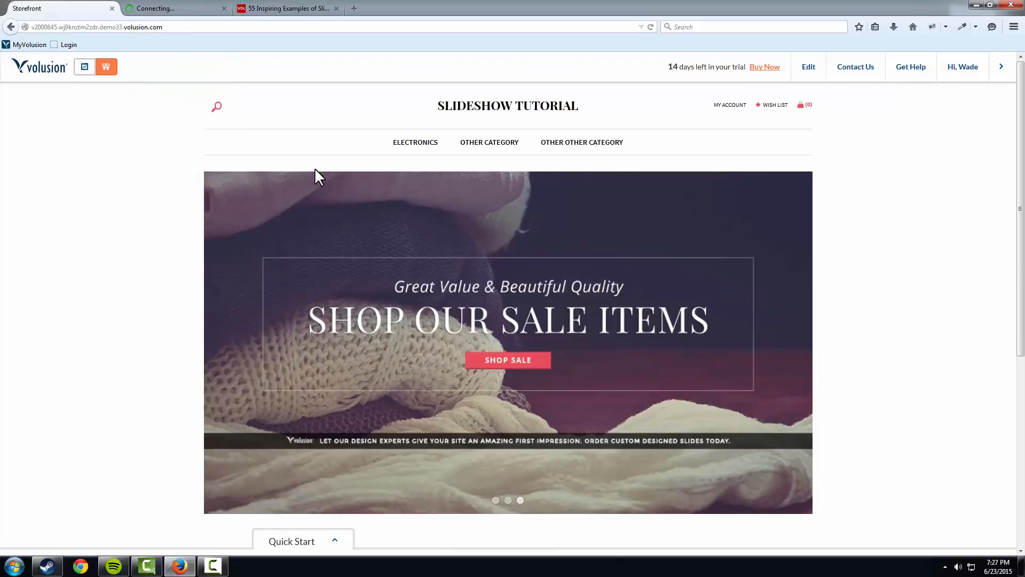
{"action": "left_click", "coordinate": [178, 13]}
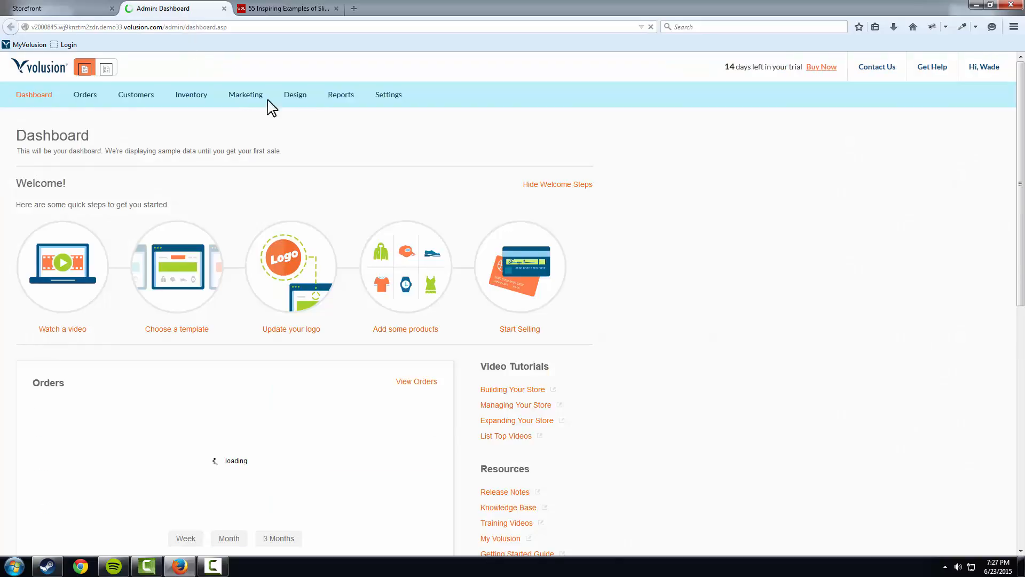
{"action": "mouse_move", "coordinate": [321, 107]}
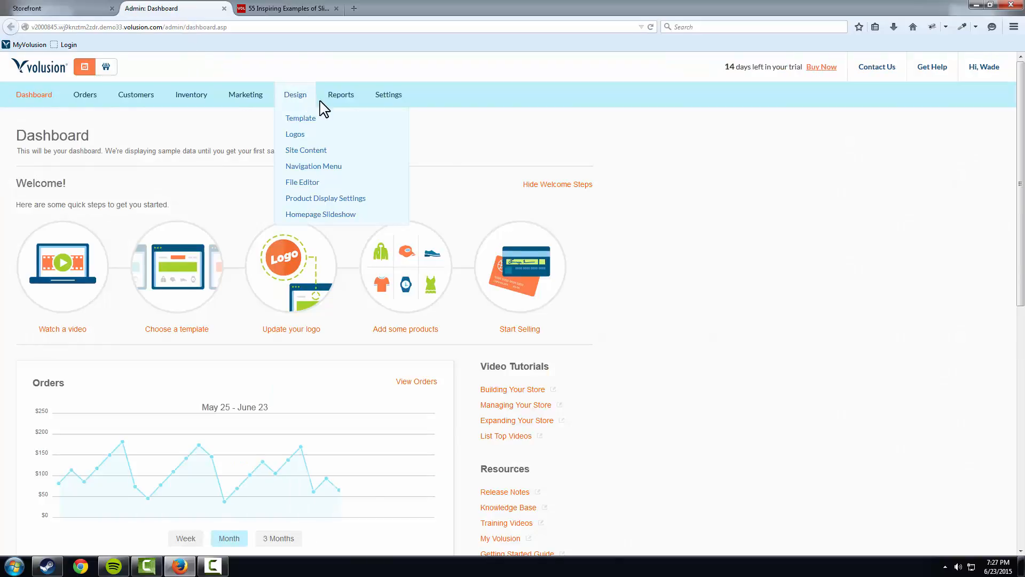
{"action": "left_click", "coordinate": [326, 214]}
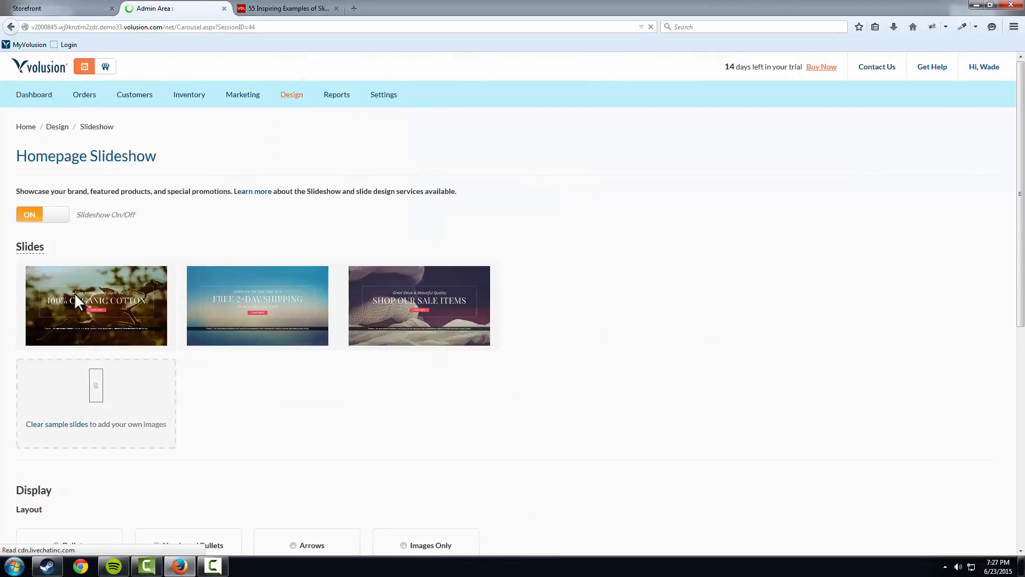
Clear the sample slides and upload the free shipping image as slide 1.
{"action": "left_click", "coordinate": [55, 424]}
{"action": "left_click", "coordinate": [139, 322]}
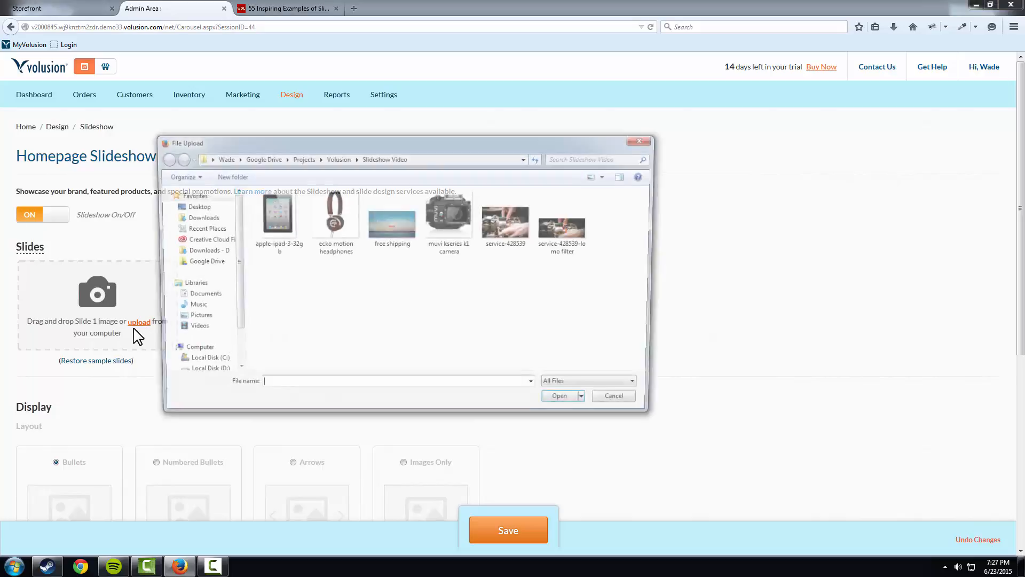
{"action": "double_click", "coordinate": [377, 251]}
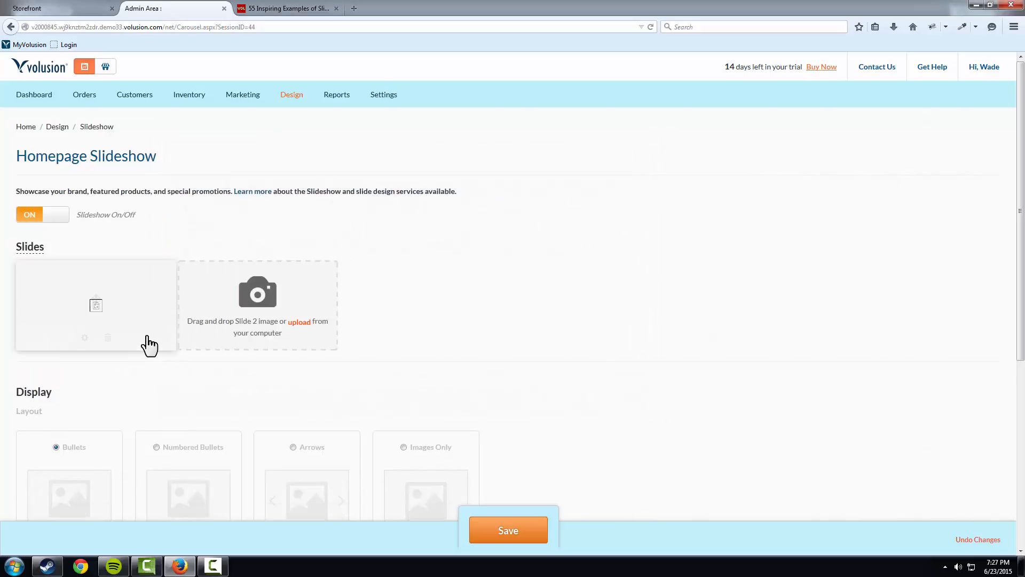
Check slide 1's alt text and link settings, close them unchanged and open the storefront homepage in a new browser tab.
{"action": "left_click", "coordinate": [84, 338]}
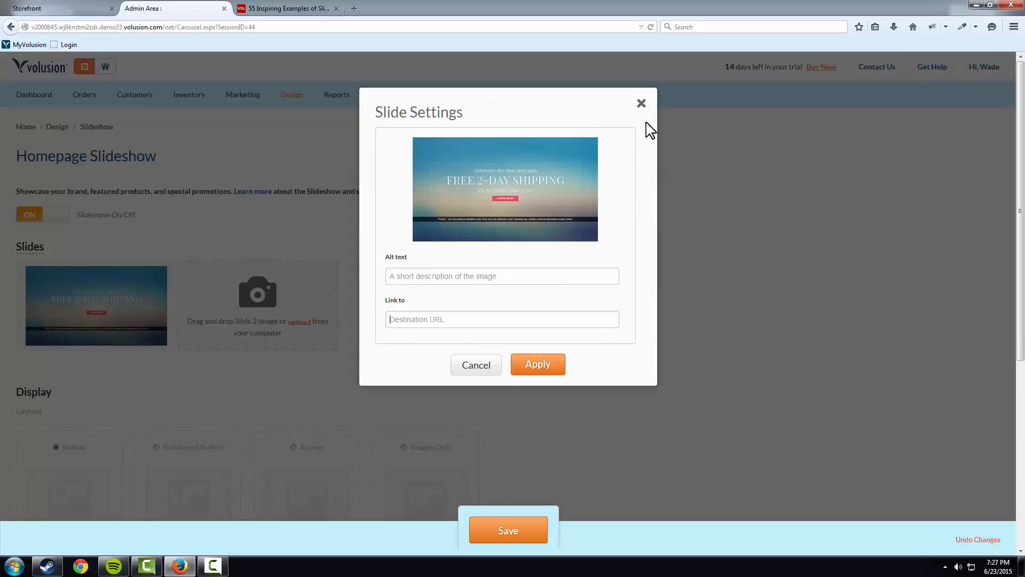
{"action": "left_click", "coordinate": [643, 103]}
{"action": "right_click", "coordinate": [105, 69]}
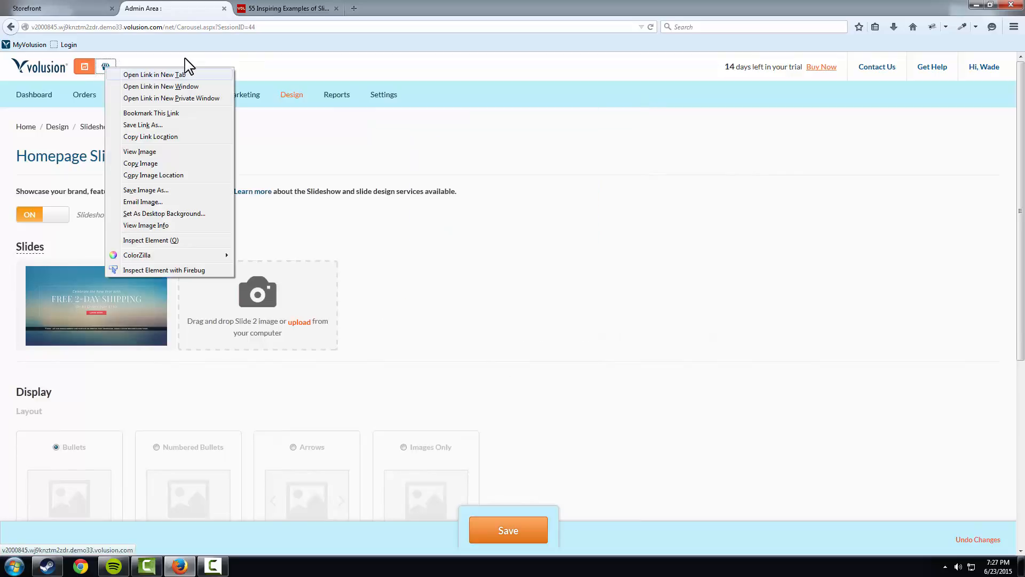
{"action": "left_click", "coordinate": [155, 73]}
{"action": "left_click", "coordinate": [276, 8]}
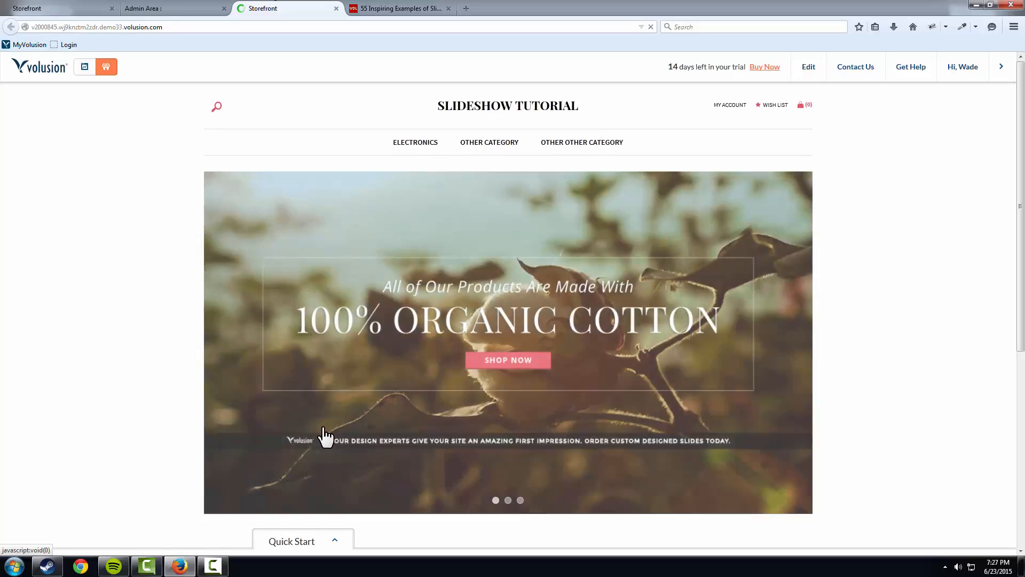
{"action": "scroll", "coordinate": [328, 430], "scroll_direction": "down", "scroll_amount": 5}
{"action": "scroll", "coordinate": [332, 425], "scroll_direction": "up", "scroll_amount": 5}
Open the Free Shipping category from the admin's Categories list, view its live page and copy that page's URL.
{"action": "left_click", "coordinate": [81, 70]}
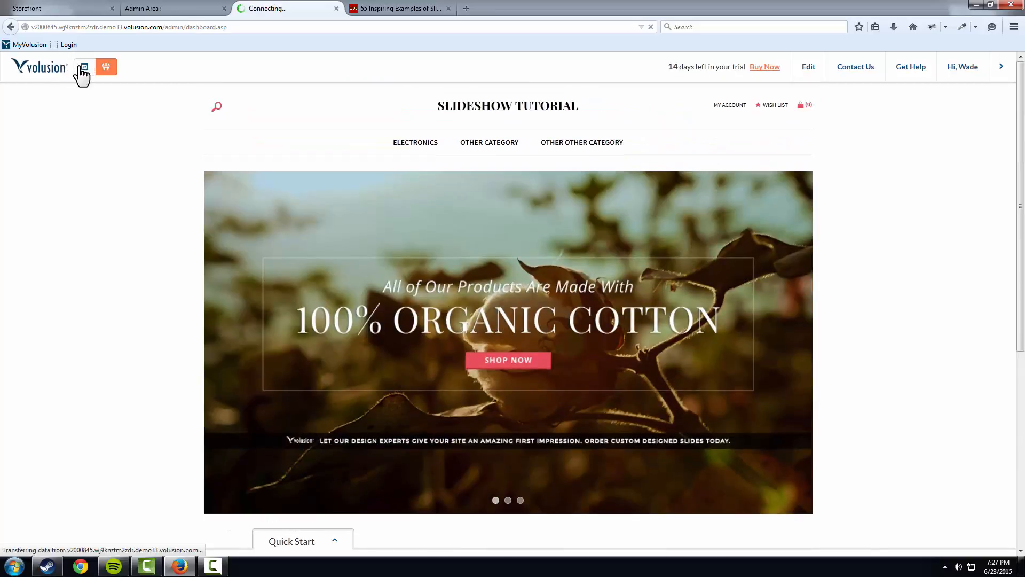
{"action": "left_click", "coordinate": [209, 117]}
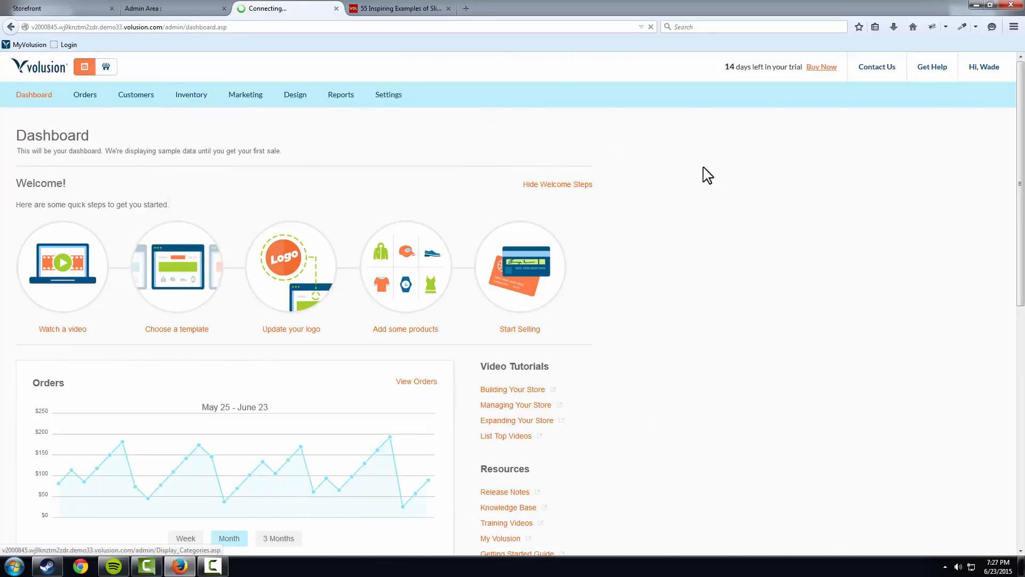
{"action": "left_click", "coordinate": [949, 172]}
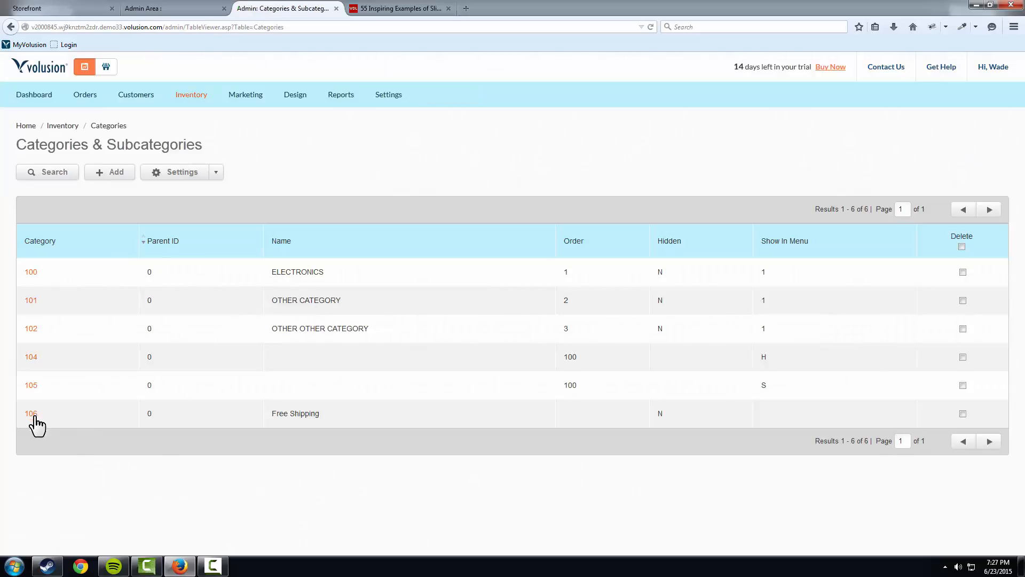
{"action": "left_click", "coordinate": [32, 415]}
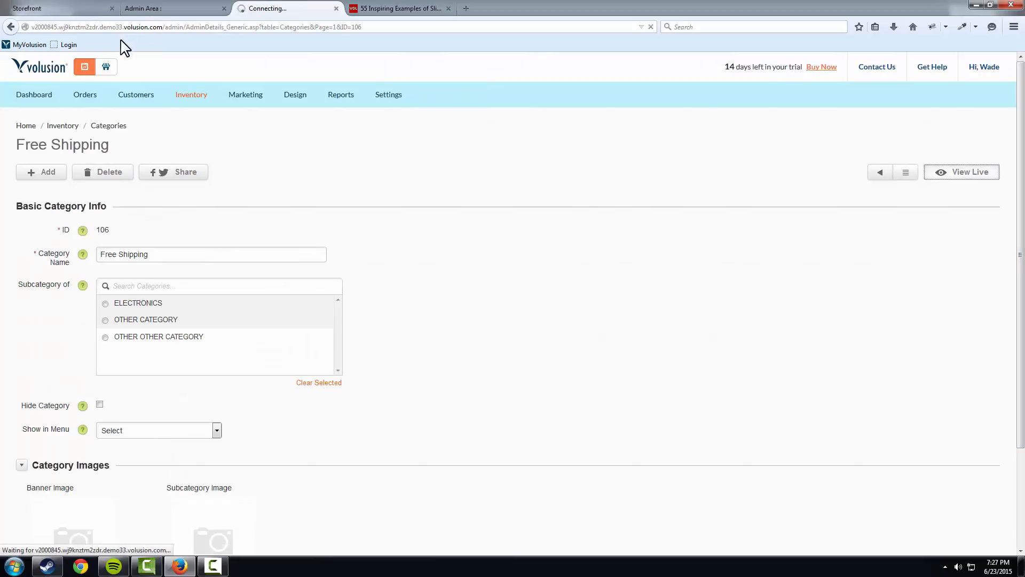
{"action": "left_click", "coordinate": [262, 29]}
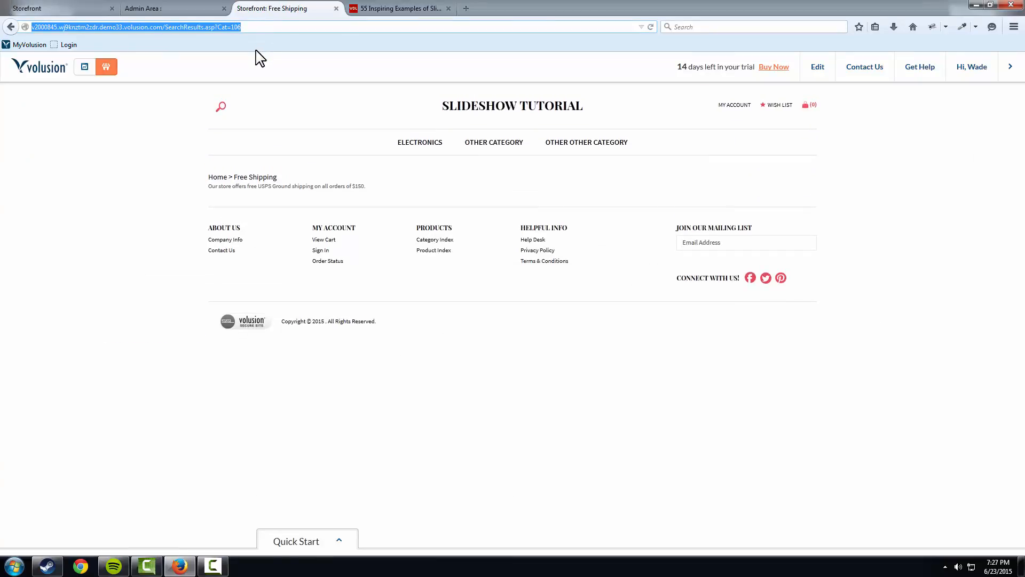
{"action": "right_click", "coordinate": [179, 22]}
{"action": "left_click", "coordinate": [194, 60]}
Set slide 1's link to the copied Free Shipping category URL, apply it and save the homepage slideshow.
{"action": "left_click", "coordinate": [201, 11]}
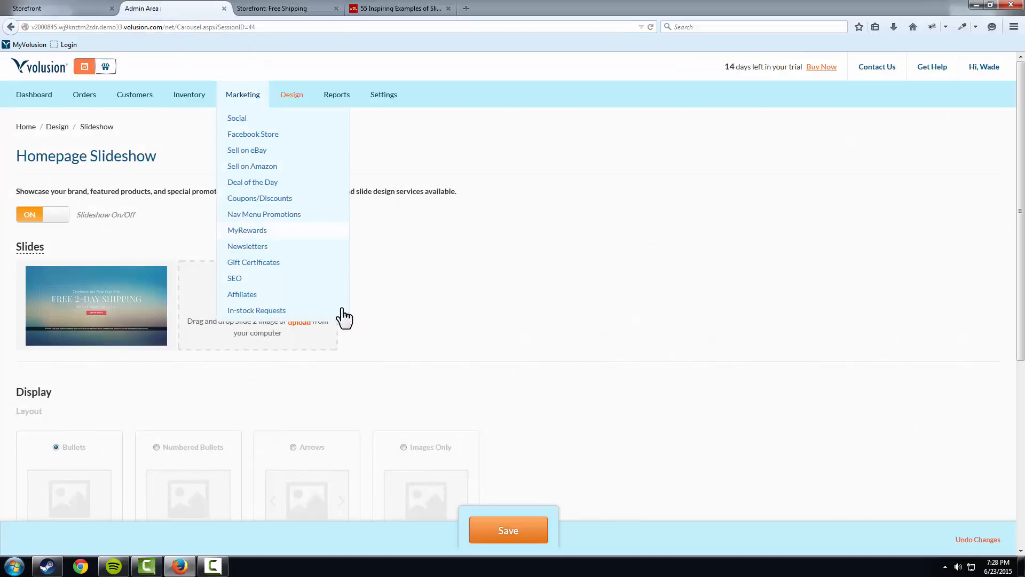
{"action": "left_click", "coordinate": [86, 338]}
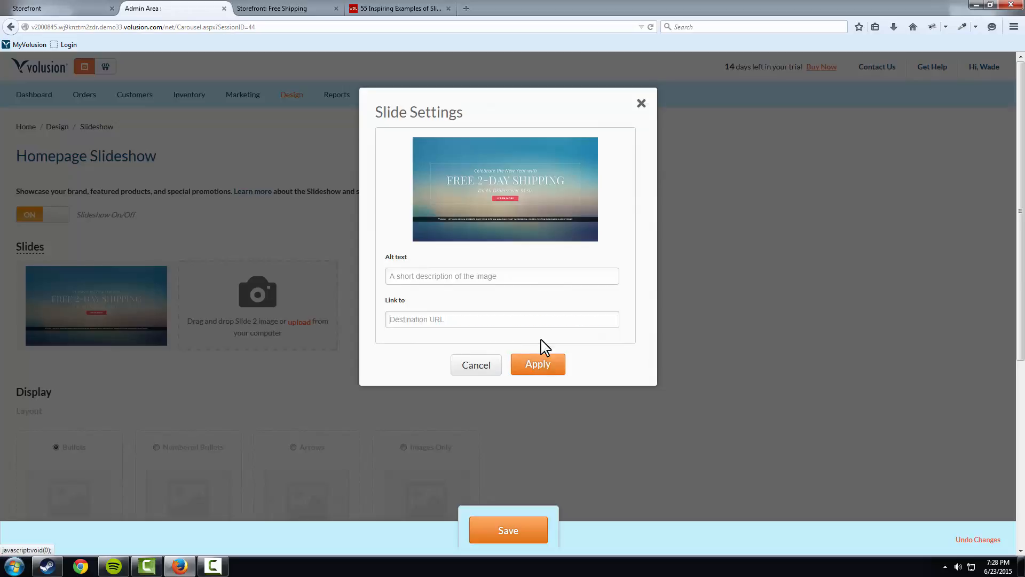
{"action": "right_click", "coordinate": [538, 323]}
{"action": "left_click", "coordinate": [578, 368]}
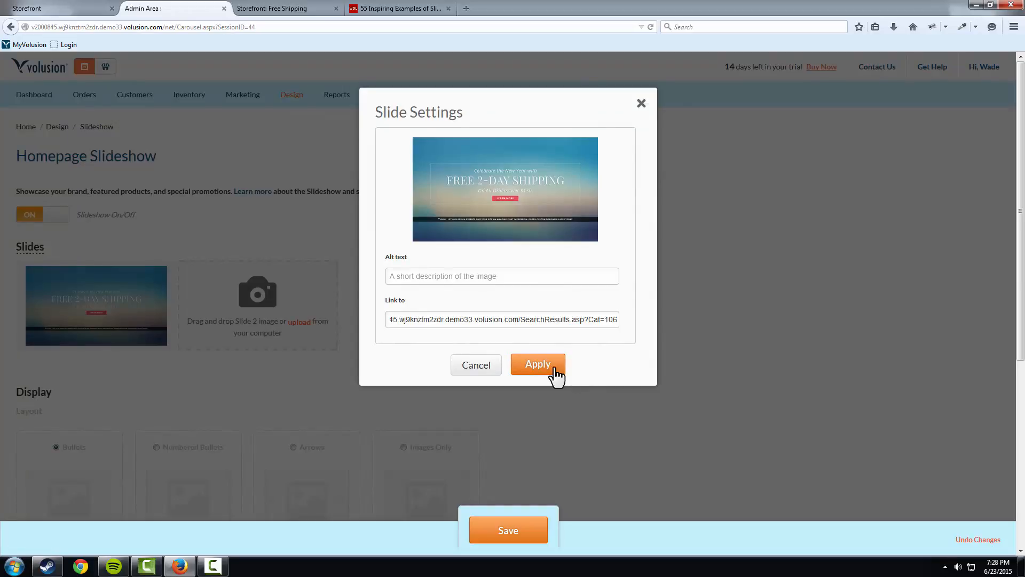
{"action": "left_click", "coordinate": [553, 375]}
{"action": "left_click", "coordinate": [486, 530]}
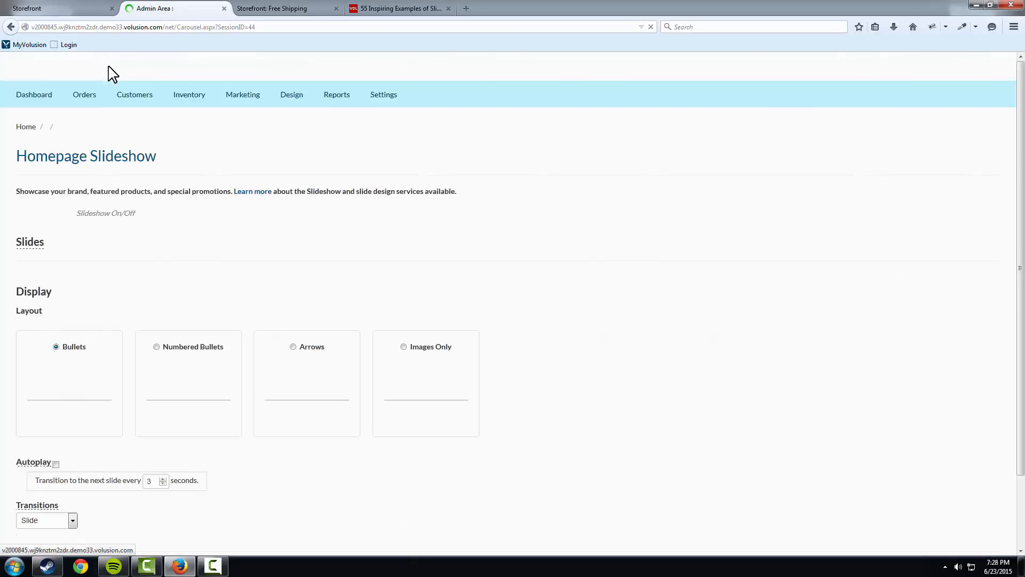
Test slide 1's link from the storefront and check the shipping offer text on the page it opens.
{"action": "left_click", "coordinate": [107, 74]}
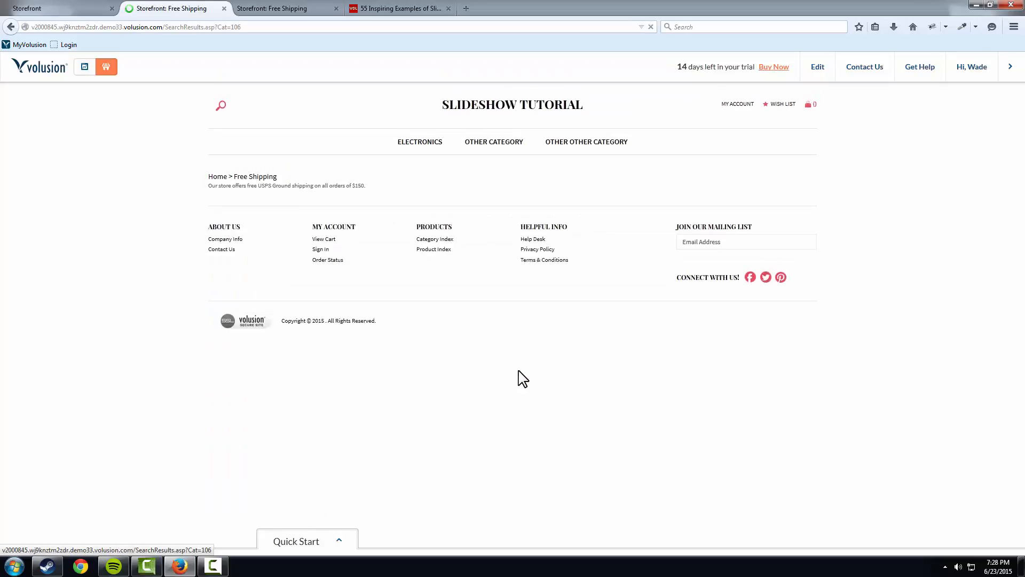
{"action": "left_click_drag", "start_coordinate": [443, 186], "coordinate": [190, 177]}
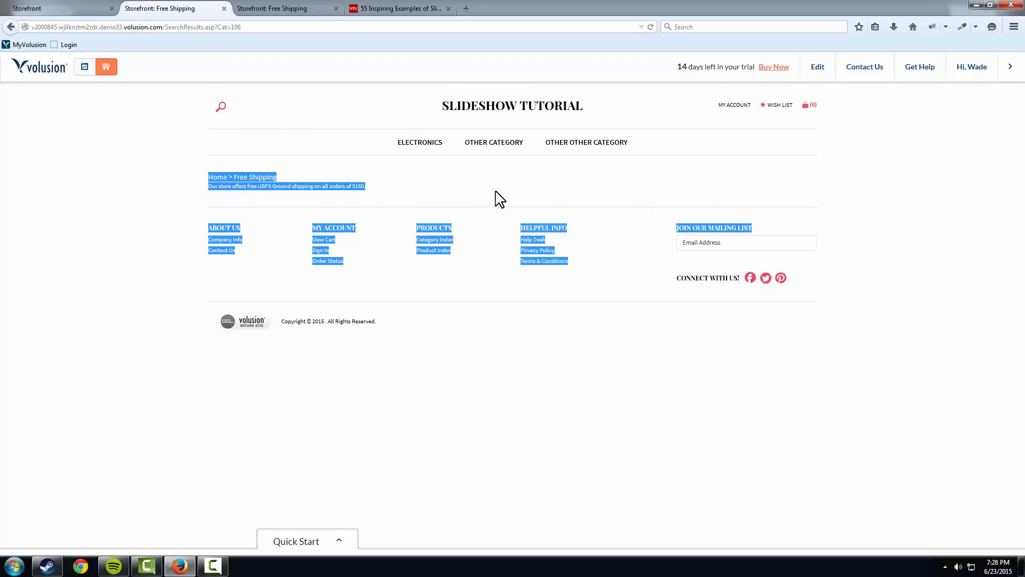
{"action": "left_click", "coordinate": [533, 209]}
{"action": "left_click", "coordinate": [226, 572]}
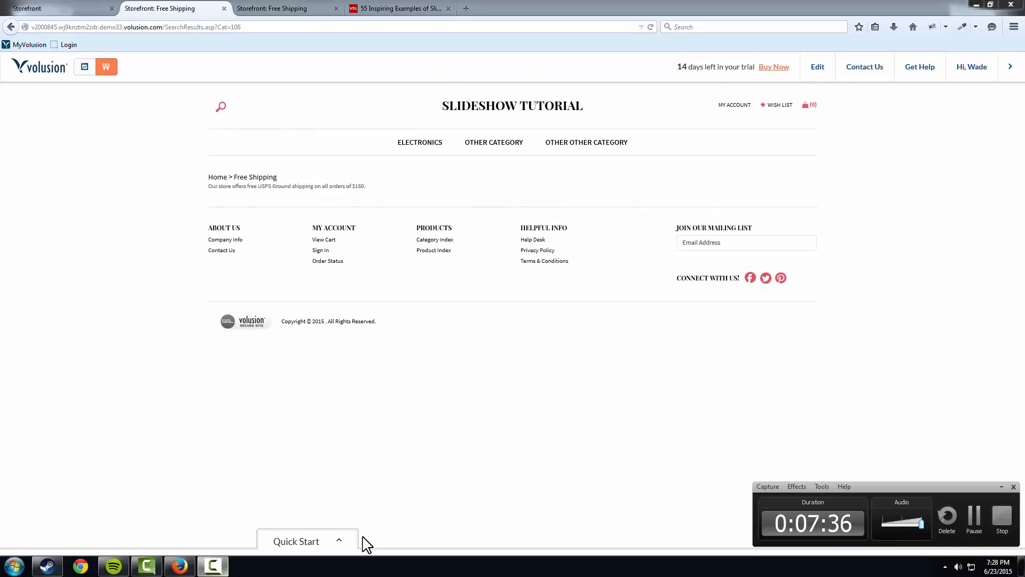
{"action": "left_click", "coordinate": [1002, 489]}
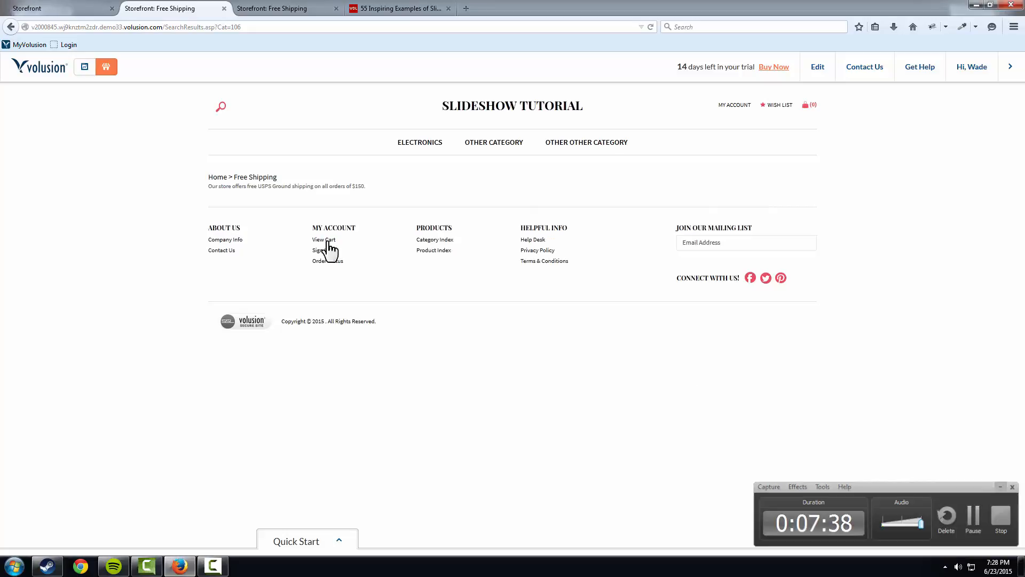
{"action": "right_click", "coordinate": [87, 71]}
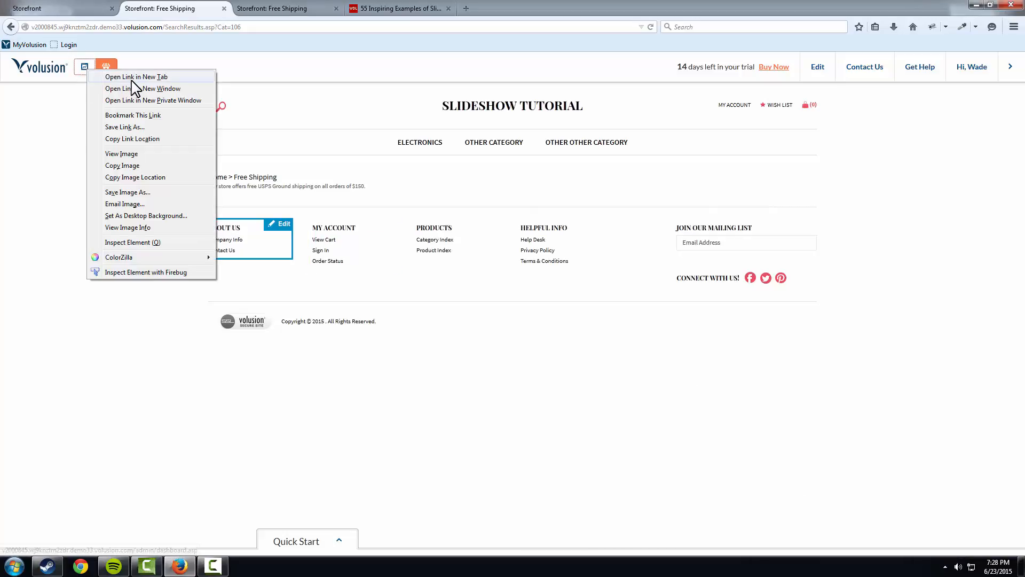
{"action": "left_click", "coordinate": [133, 77]}
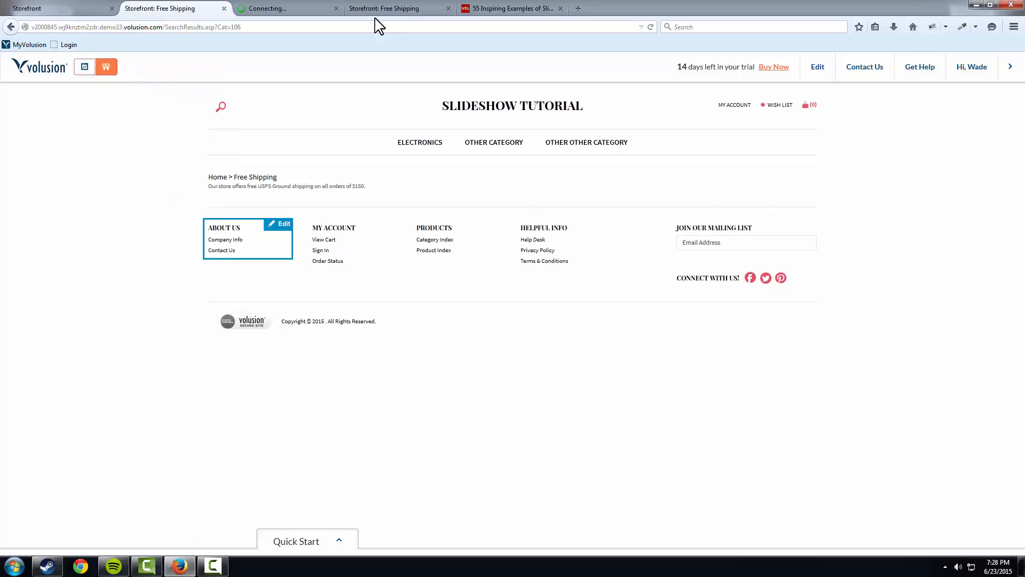
{"action": "left_click", "coordinate": [337, 9]}
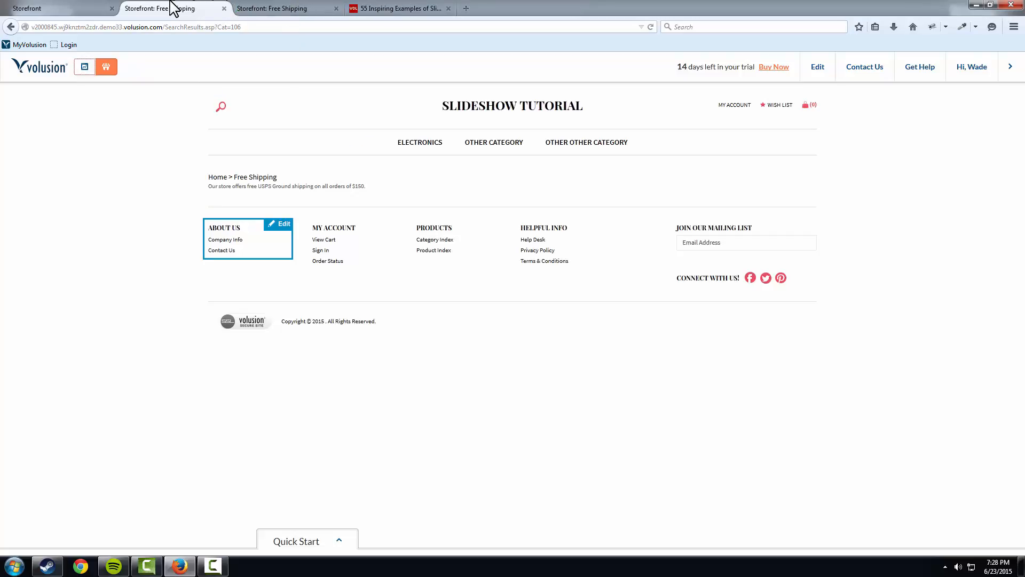
Close the extra Free Shipping browser tab and return to the Homepage Slideshow settings in the admin area.
{"action": "left_click", "coordinate": [337, 9]}
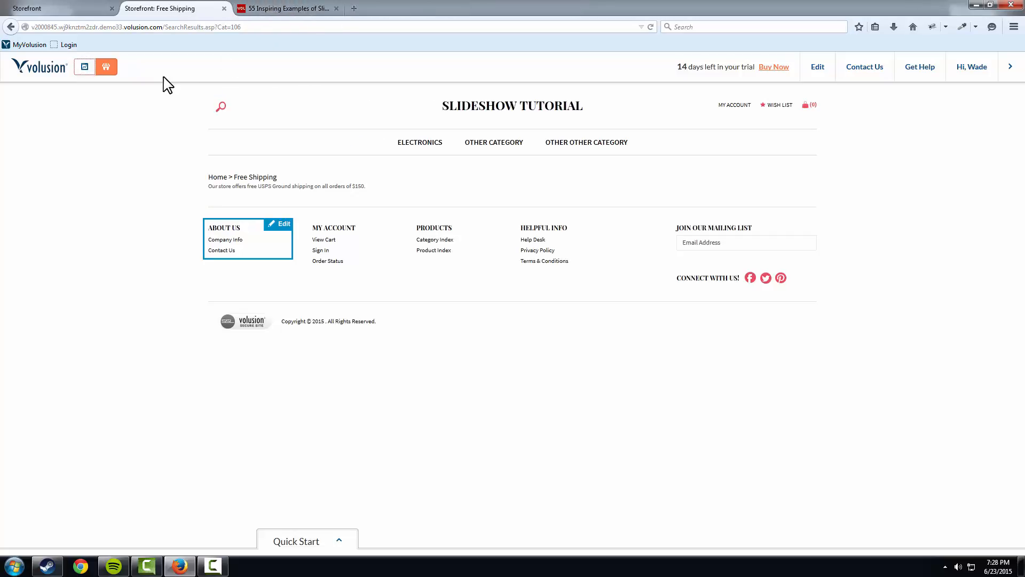
{"action": "left_click", "coordinate": [84, 67]}
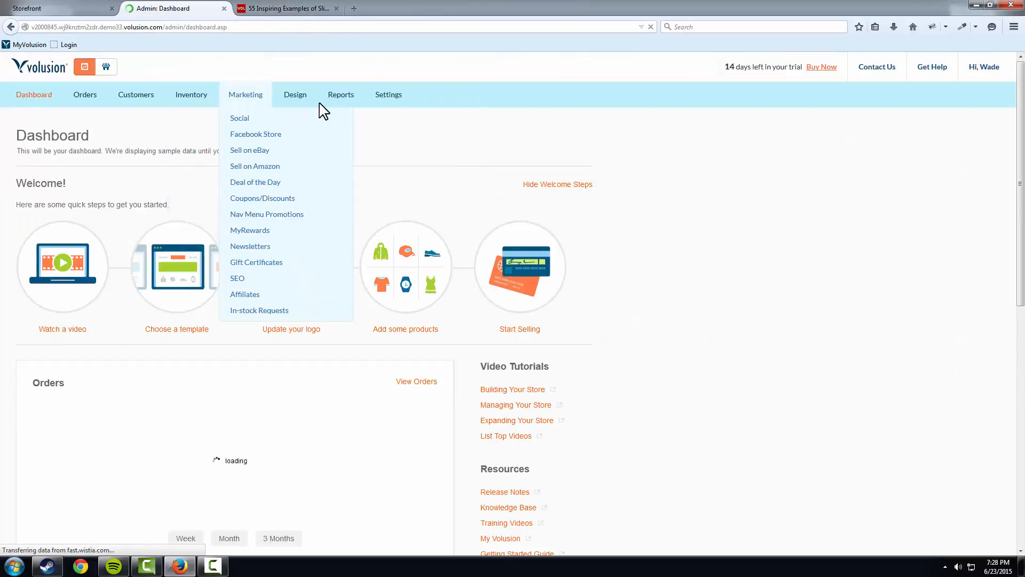
{"action": "mouse_move", "coordinate": [295, 97]}
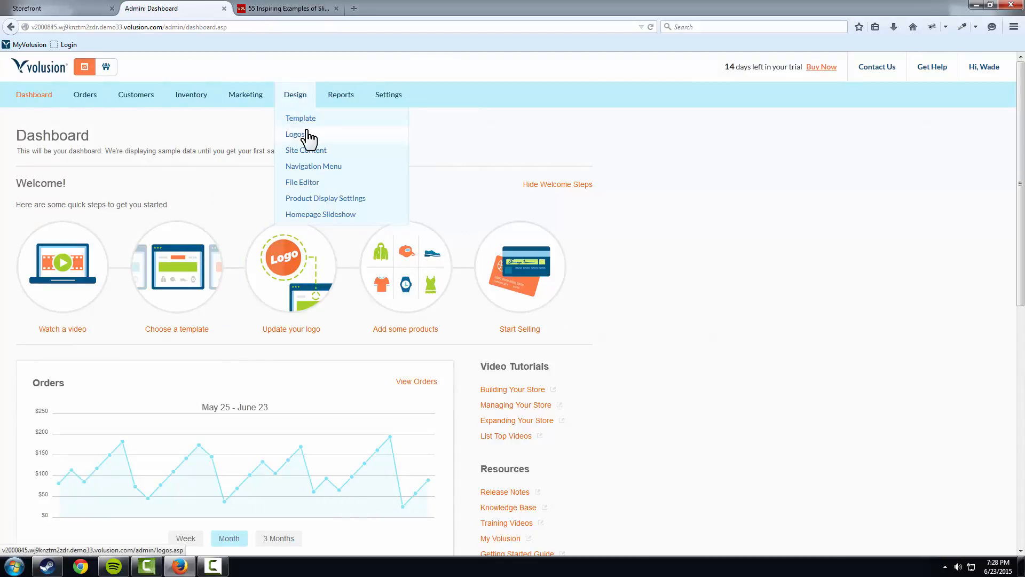
{"action": "left_click", "coordinate": [345, 122]}
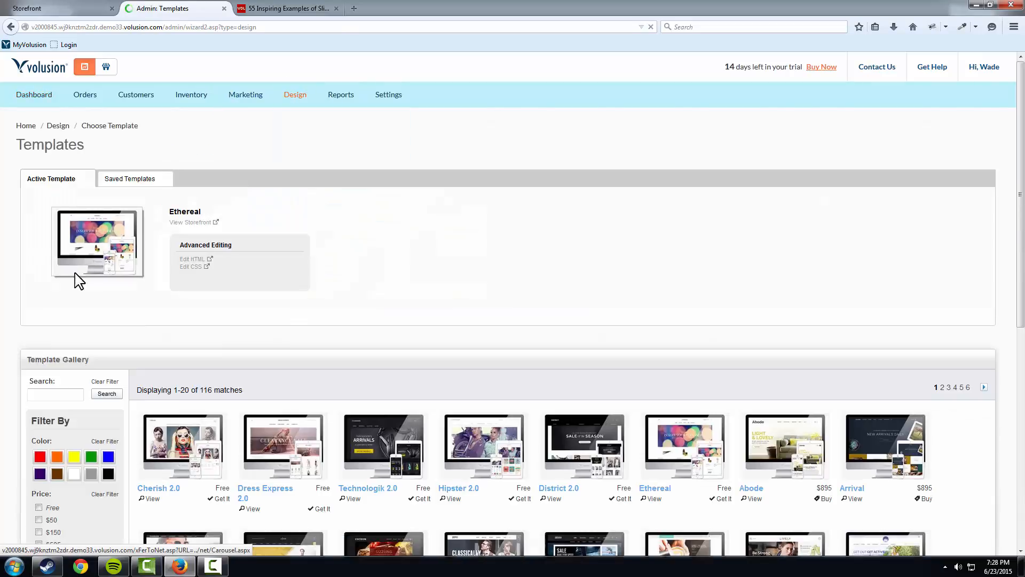
{"action": "left_click", "coordinate": [79, 280]}
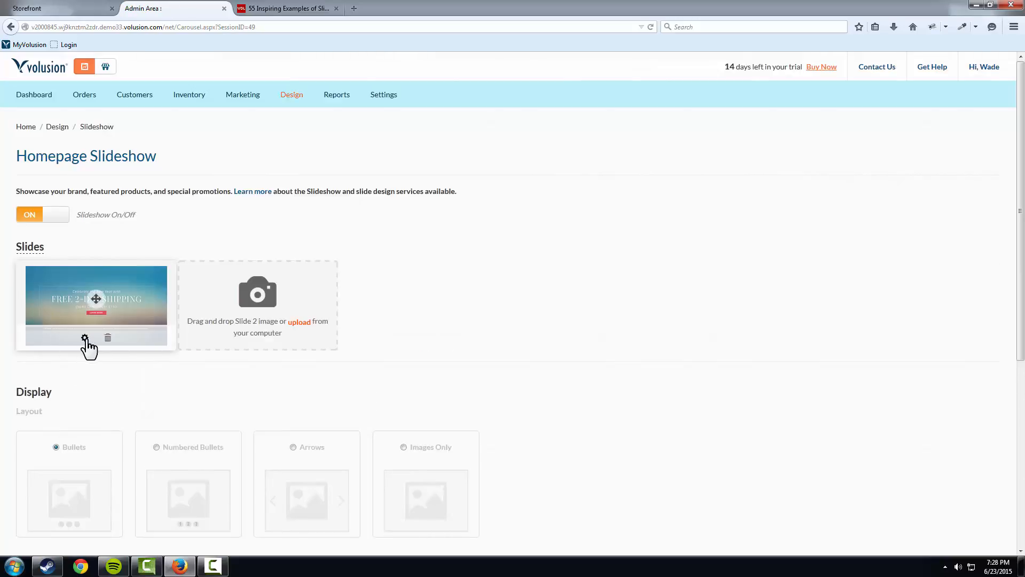
Delete the free shipping slide, restore the sample slides with the slideshow switched on, and save the changes.
{"action": "left_click", "coordinate": [107, 337]}
{"action": "left_click", "coordinate": [507, 175]}
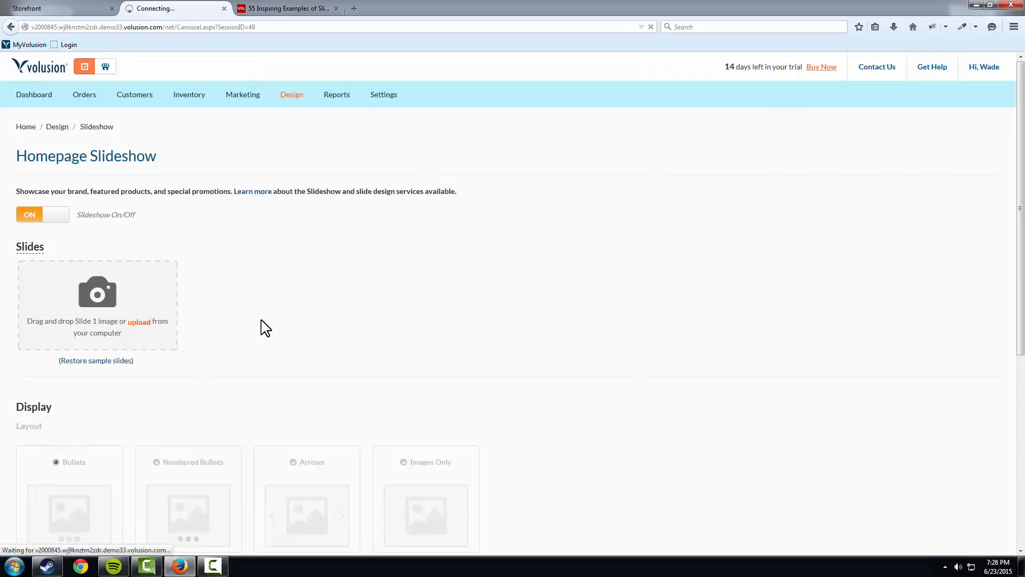
{"action": "left_click", "coordinate": [32, 216]}
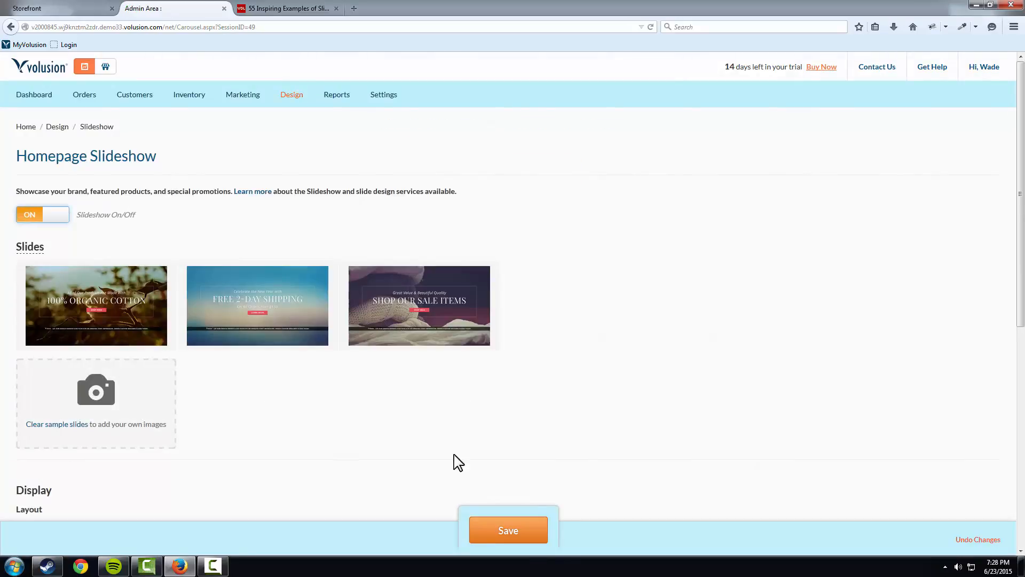
{"action": "left_click", "coordinate": [510, 533]}
Open the storefront and examine how the sample slideshow displays and responds to swiping above the featured products.
{"action": "left_click", "coordinate": [107, 69]}
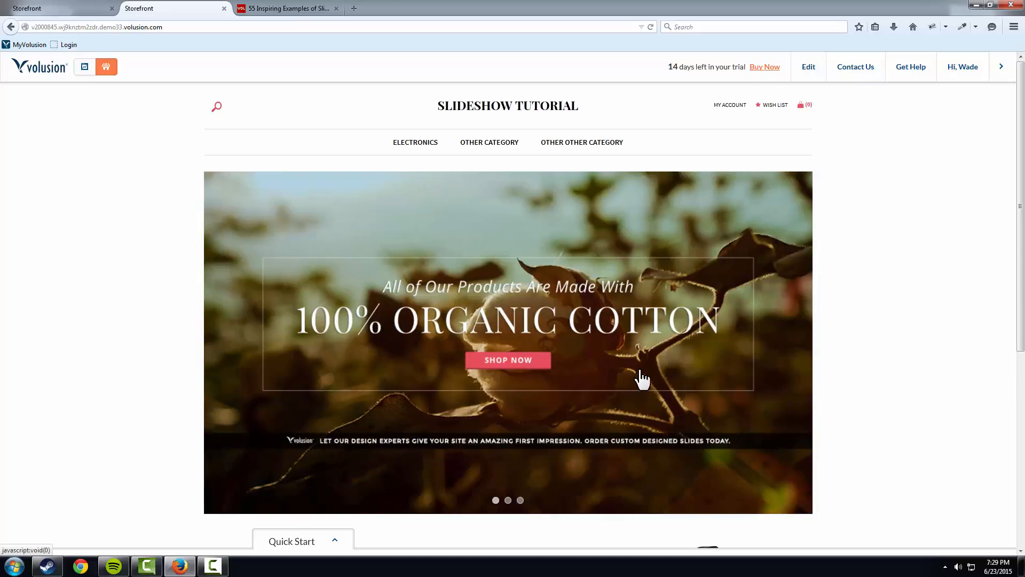
{"action": "mouse_move", "coordinate": [607, 377]}
{"action": "left_mouse_down"}
{"action": "mouse_move", "coordinate": [578, 377]}
{"action": "mouse_move", "coordinate": [614, 382]}
{"action": "left_mouse_up"}
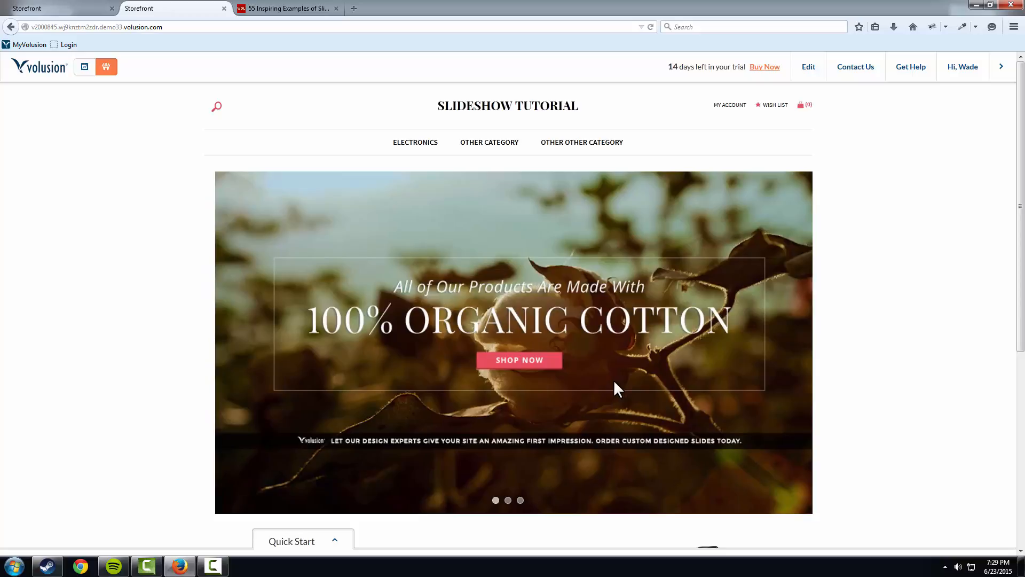
{"action": "left_click_drag", "start_coordinate": [613, 380], "coordinate": [602, 382]}
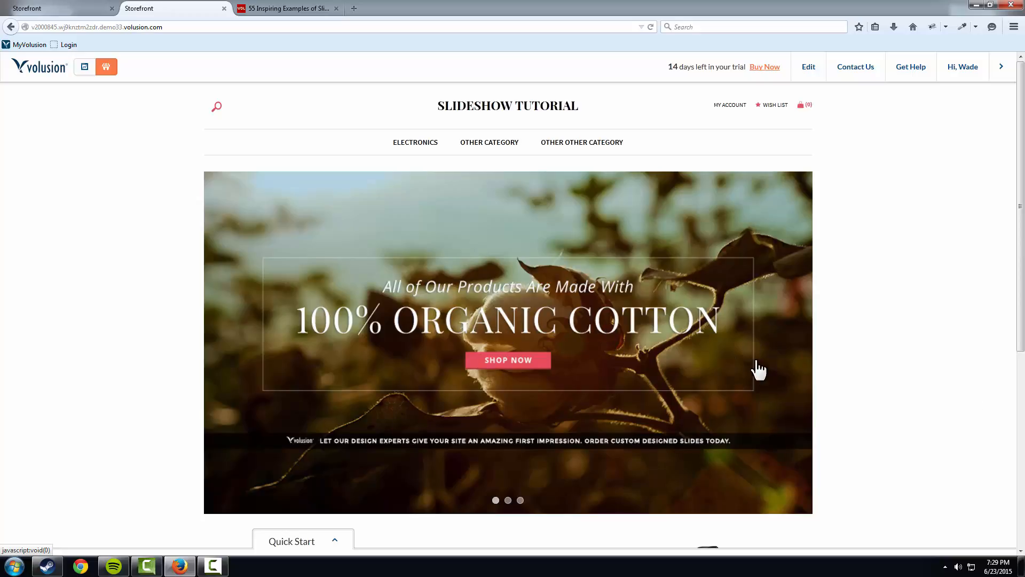
{"action": "scroll", "coordinate": [897, 378], "scroll_direction": "down", "scroll_amount": 5}
{"action": "scroll", "coordinate": [889, 374], "scroll_direction": "up", "scroll_amount": 4}
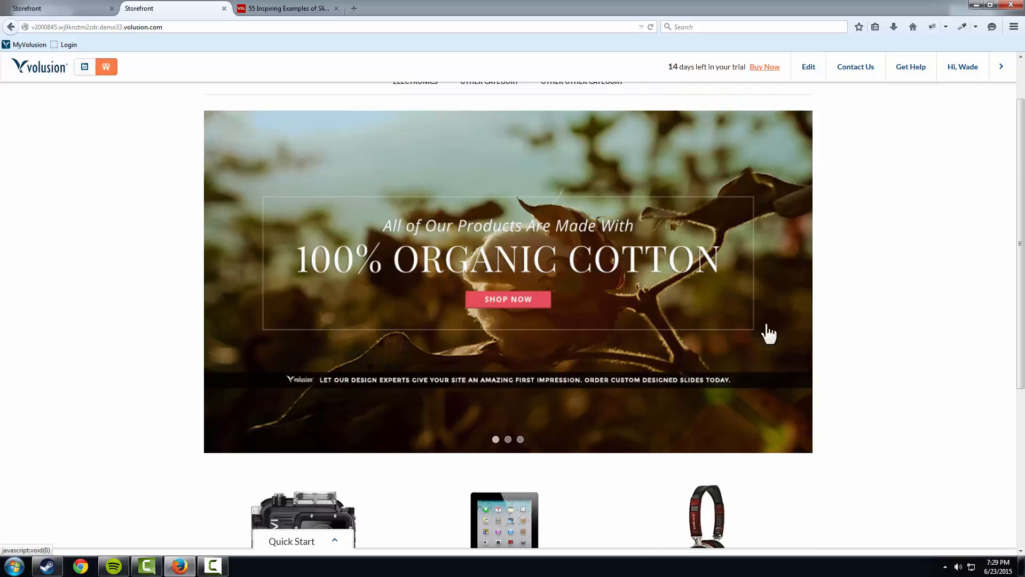
View the 100% Organic Cotton slide image on its own to check its pixel dimensions, and return to the storefront homepage.
{"action": "right_click", "coordinate": [316, 159]}
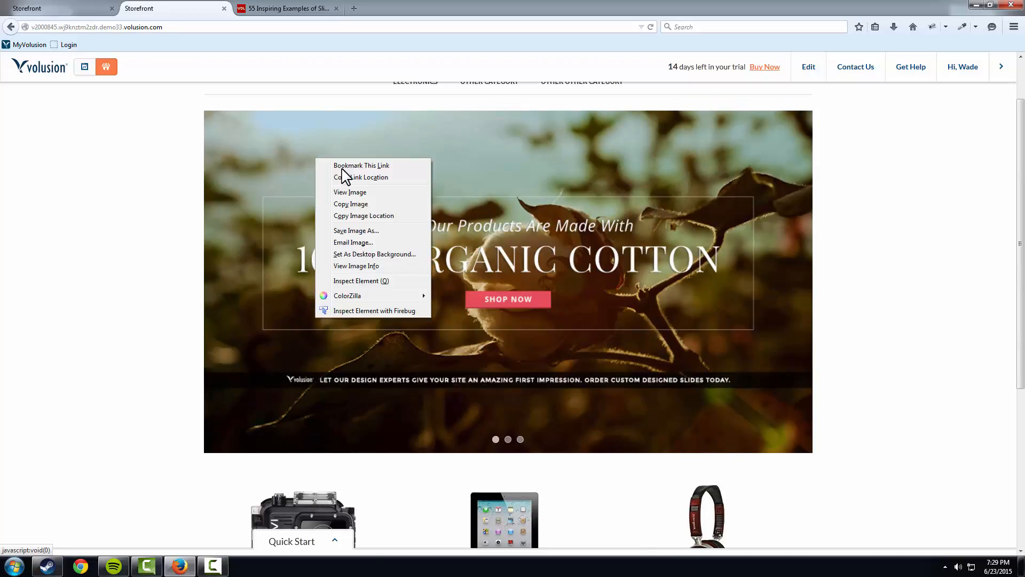
{"action": "left_click", "coordinate": [356, 193]}
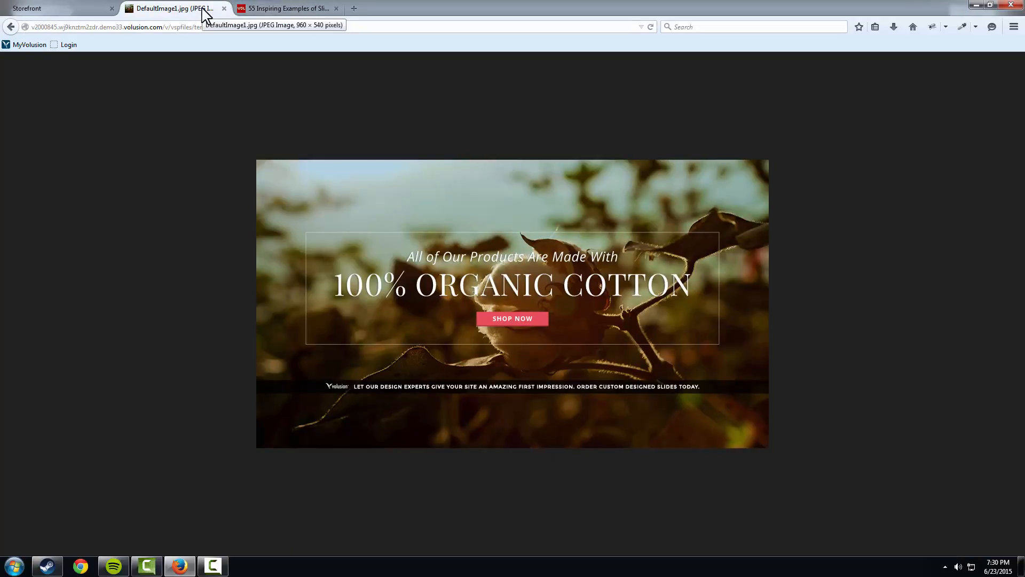
{"action": "left_click", "coordinate": [5, 30]}
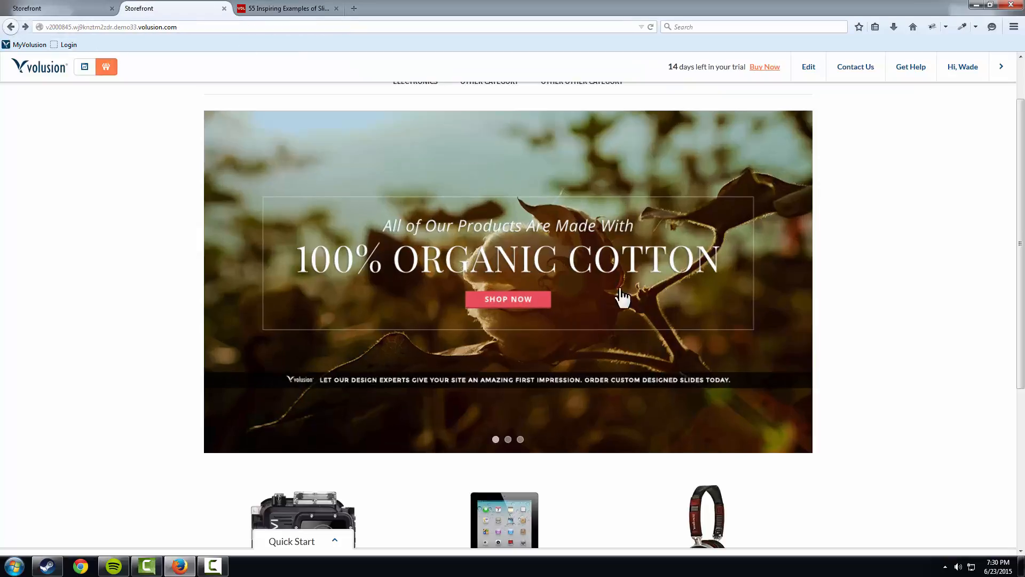
{"action": "scroll", "coordinate": [813, 304], "scroll_direction": "up", "scroll_amount": 2}
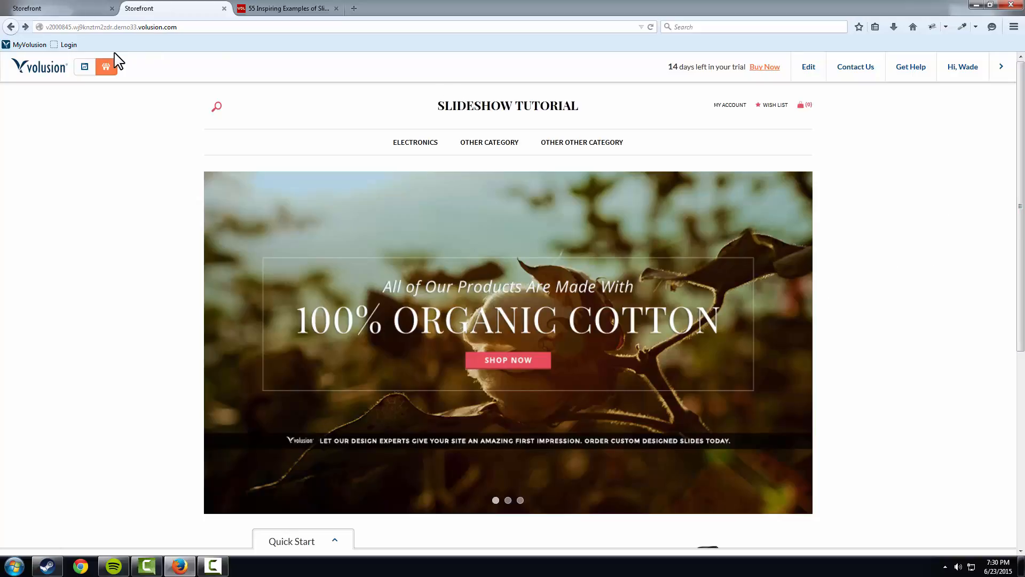
{"action": "left_click", "coordinate": [157, 28]}
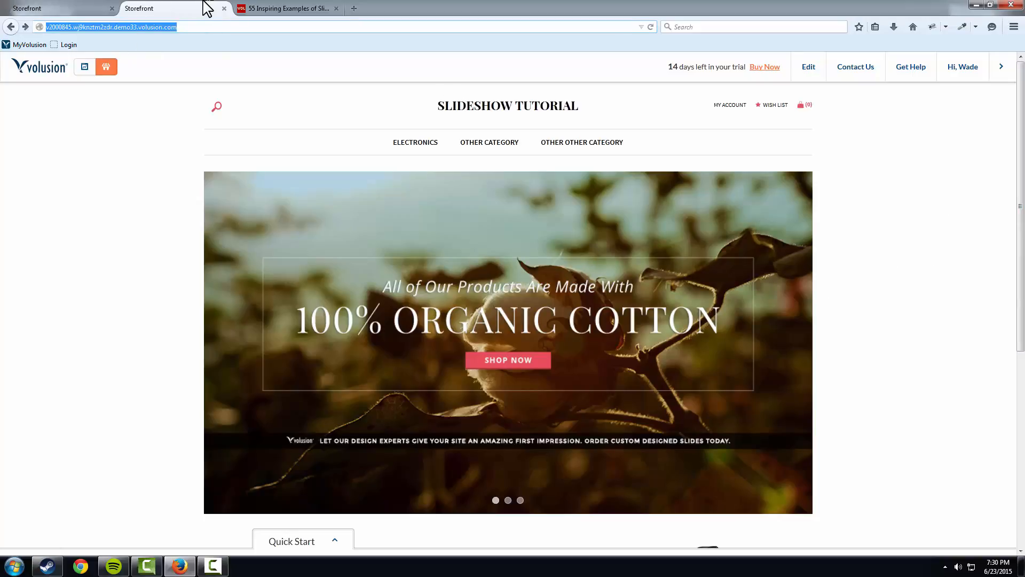
{"action": "left_click", "coordinate": [246, 8]}
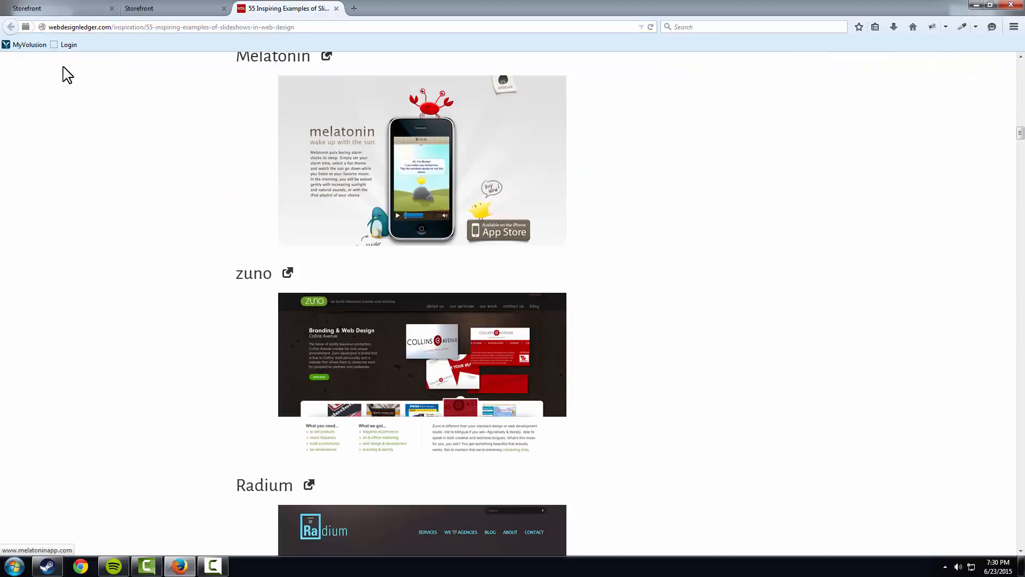
{"action": "left_click", "coordinate": [223, 27]}
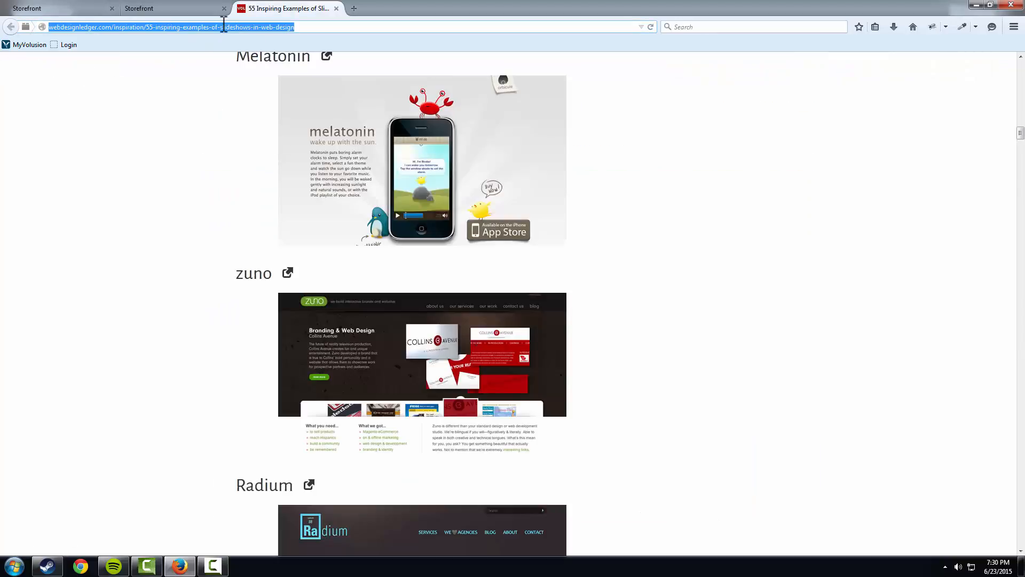
{"action": "type", "text": "www.pi"}
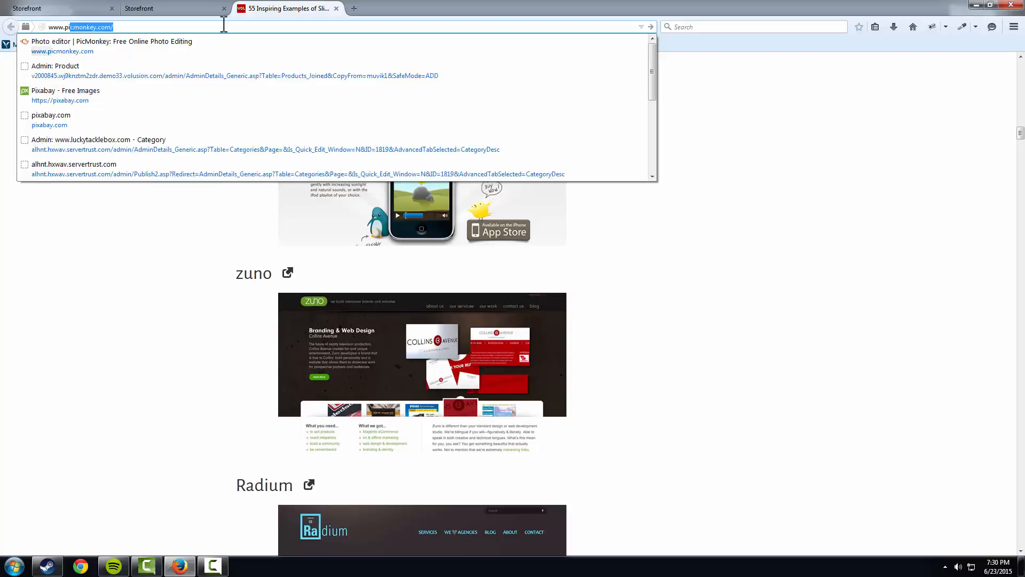
{"action": "type", "text": "xaba"}
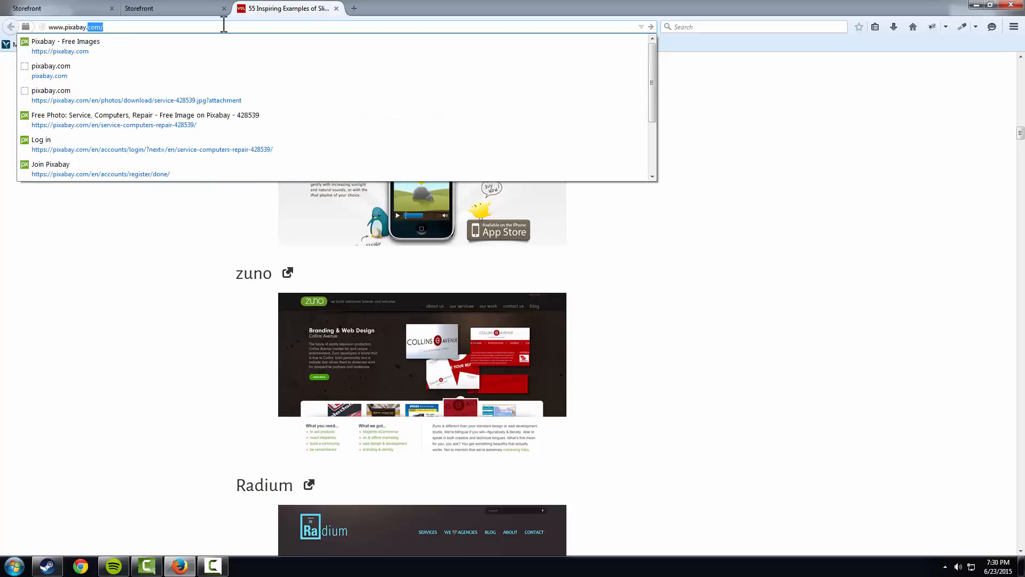
{"action": "key", "text": "Return"}
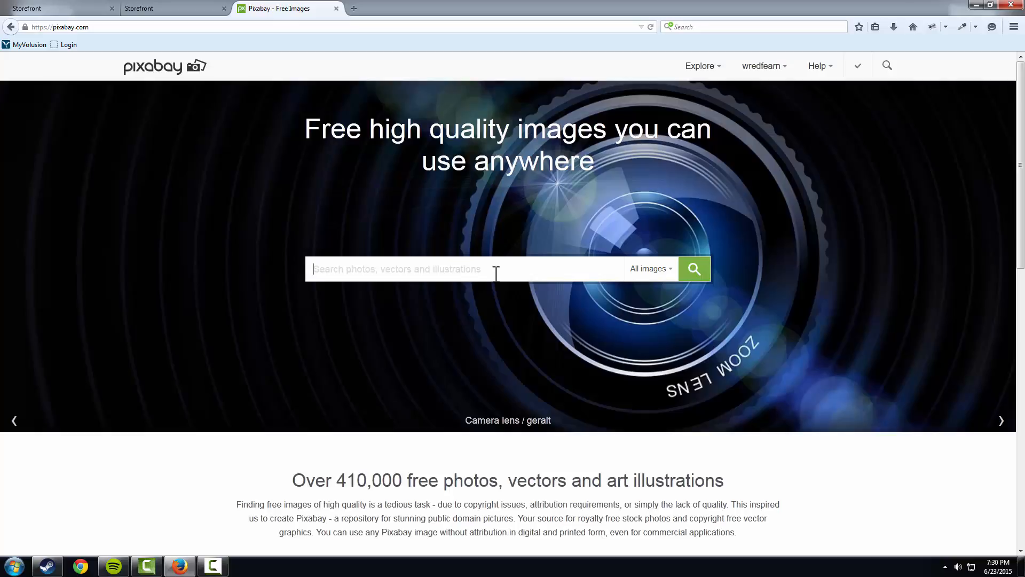
{"action": "type", "text": "repair"}
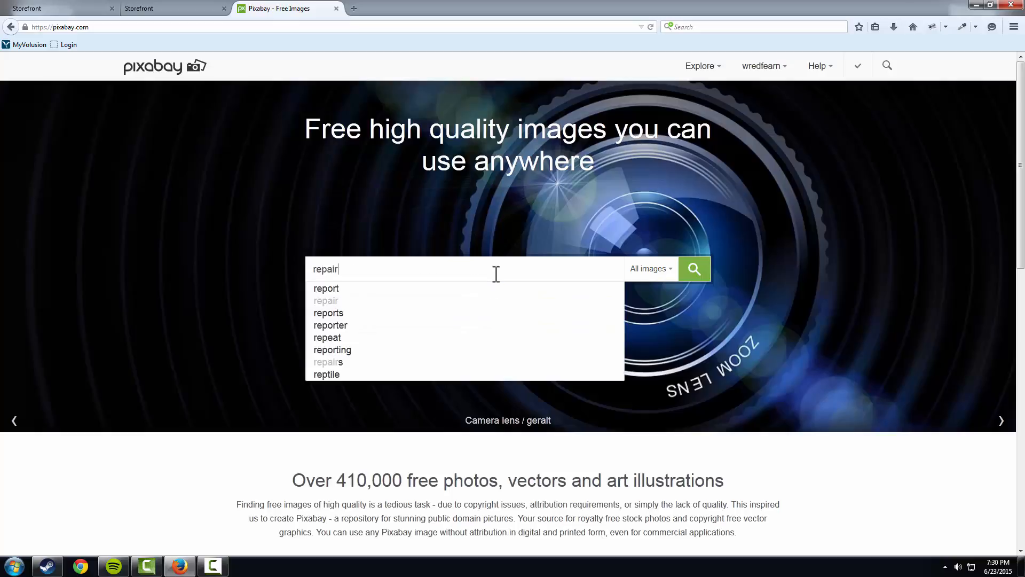
{"action": "key", "text": "Return"}
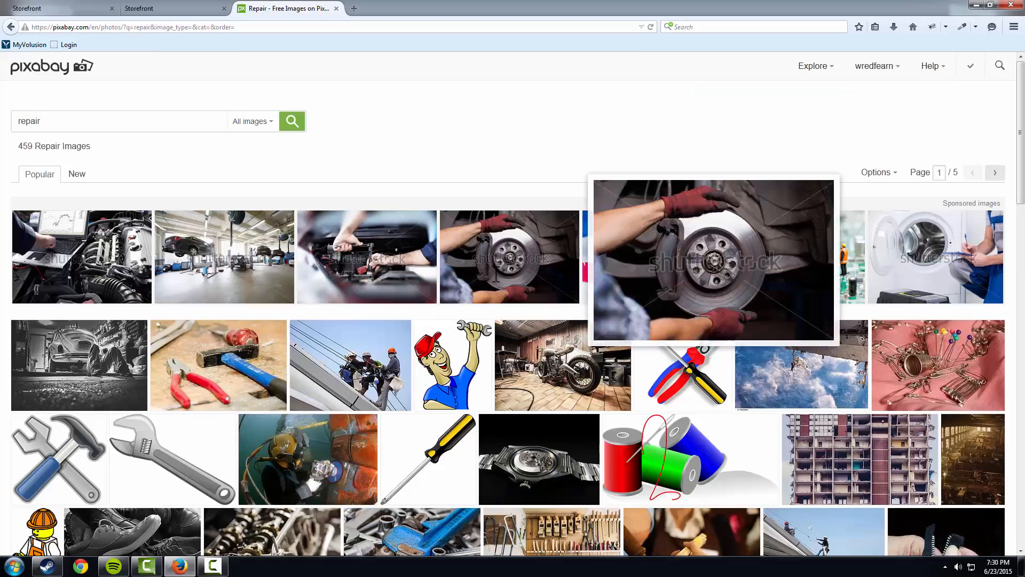
Browse the repair image results and open the Service, Computers, Repair photo showing the circuit board with the orange slot.
{"action": "scroll", "coordinate": [497, 283], "scroll_direction": "down", "scroll_amount": 2}
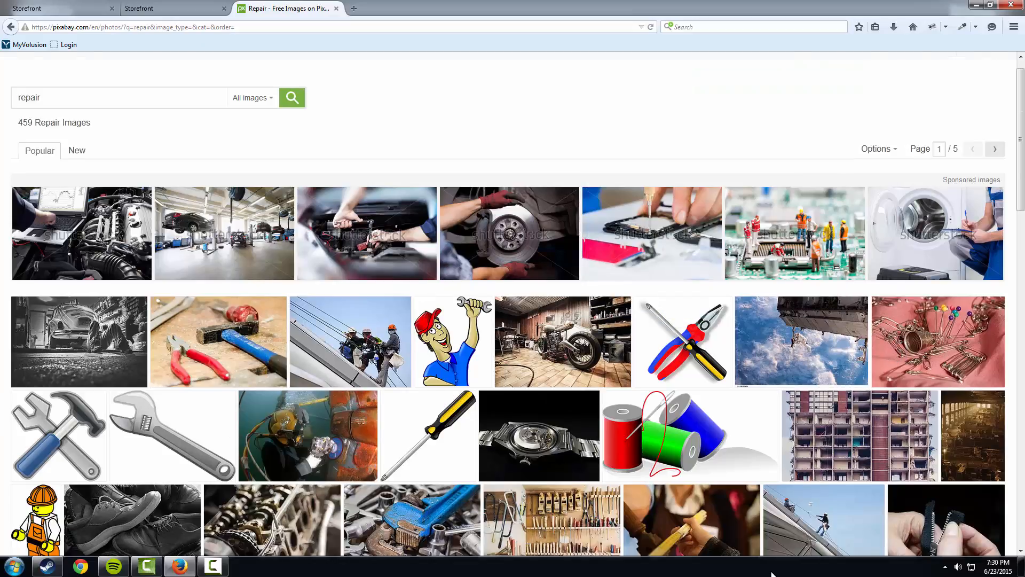
{"action": "scroll", "coordinate": [8, 157], "scroll_direction": "up", "scroll_amount": 2}
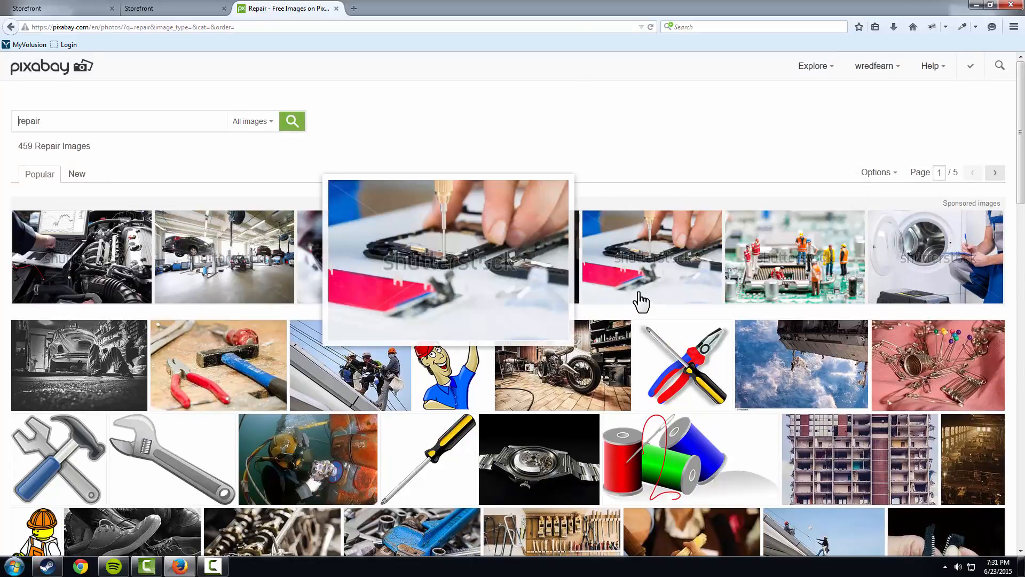
{"action": "scroll", "coordinate": [640, 299], "scroll_direction": "down", "scroll_amount": 5}
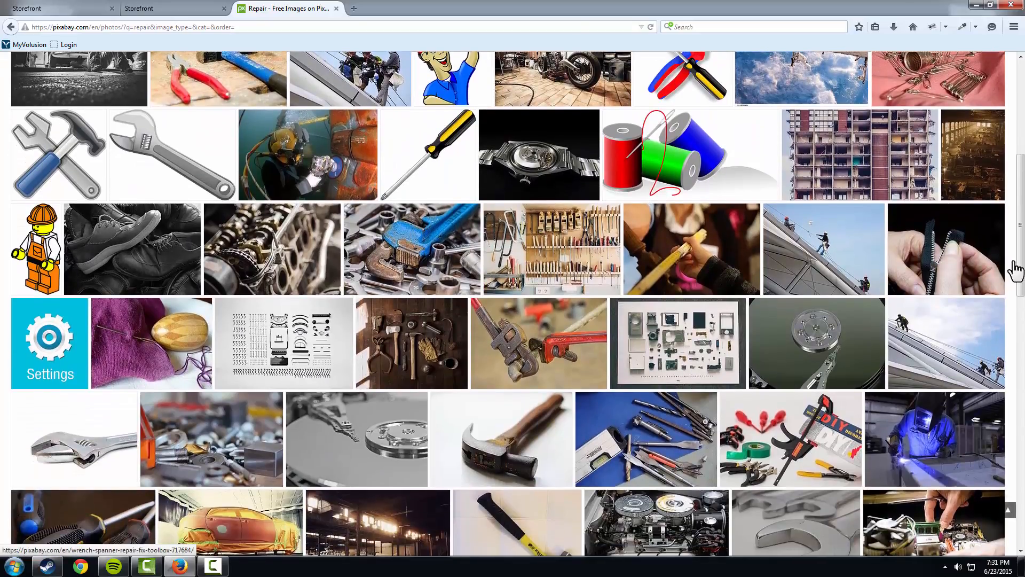
{"action": "scroll", "coordinate": [765, 309], "scroll_direction": "down", "scroll_amount": 5}
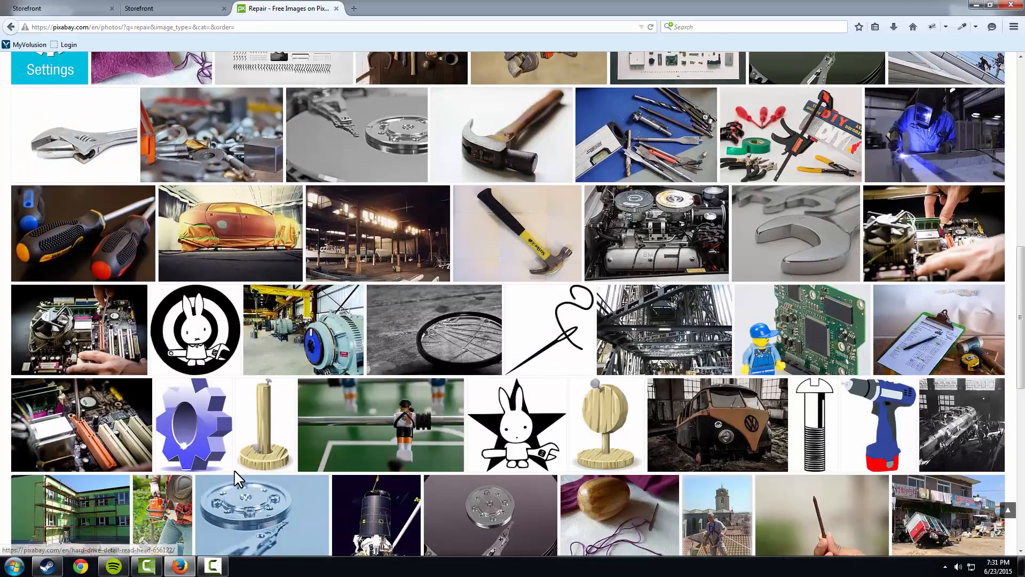
{"action": "scroll", "coordinate": [79, 381], "scroll_direction": "down", "scroll_amount": 1}
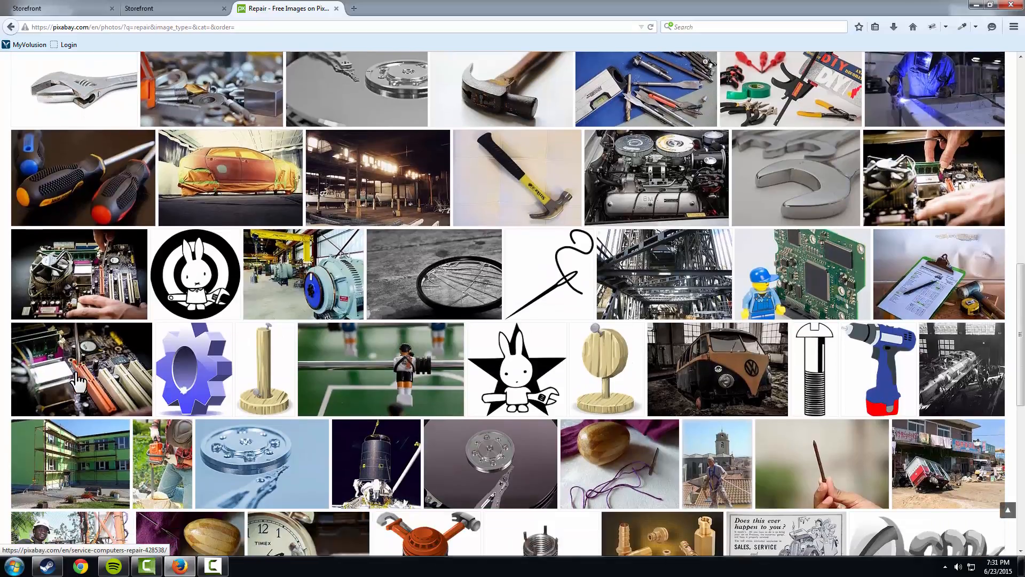
{"action": "mouse_move", "coordinate": [121, 370]}
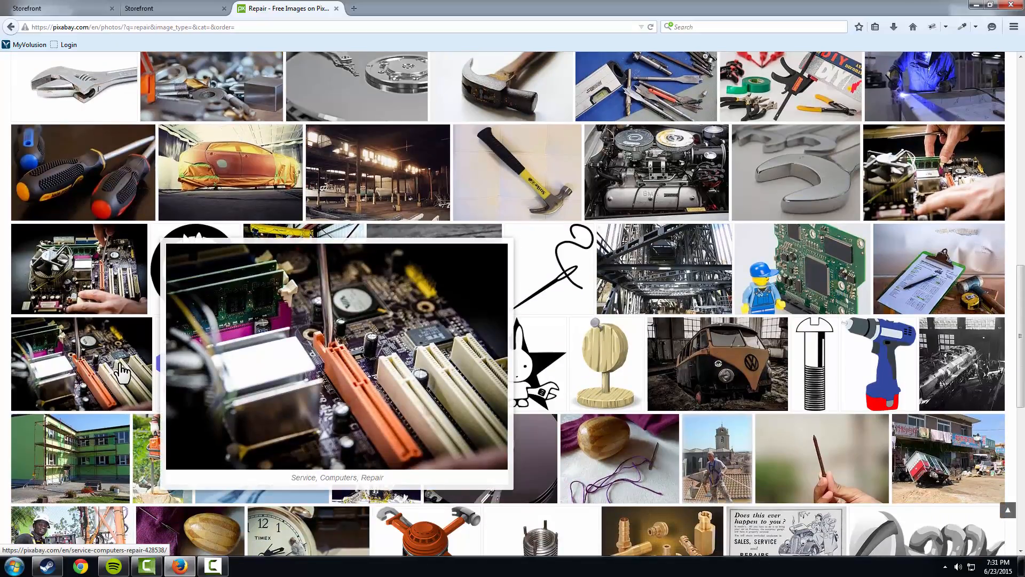
{"action": "left_click", "coordinate": [121, 368]}
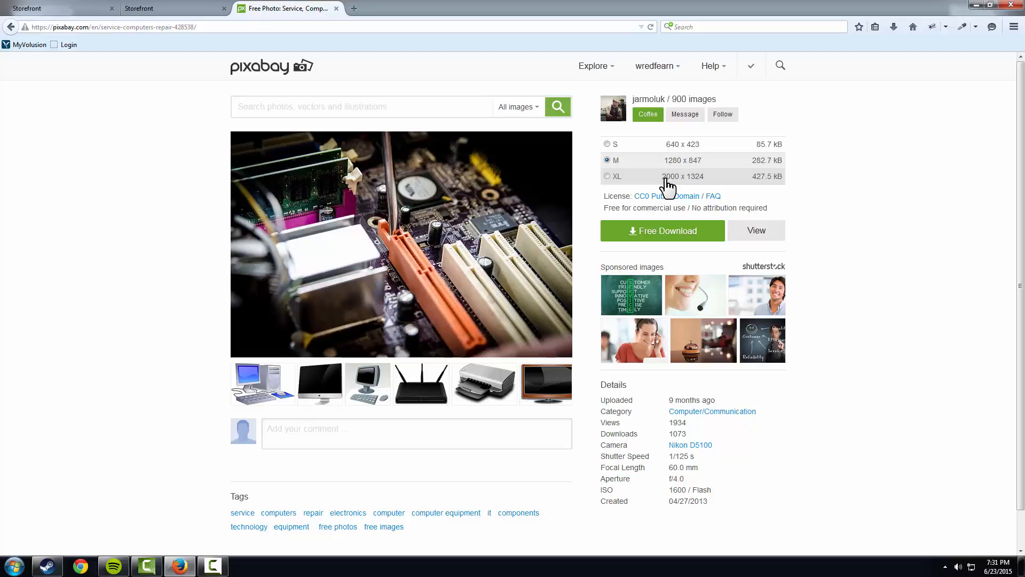
Download the circuit board photo in the XL 2000 x 1324 size and save the file.
{"action": "left_click", "coordinate": [667, 178]}
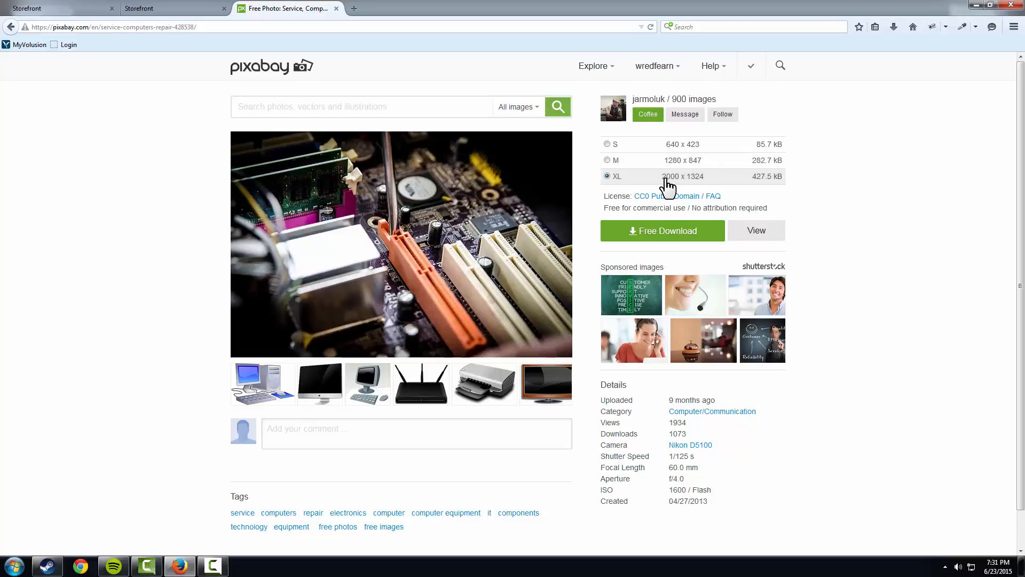
{"action": "left_click", "coordinate": [662, 230]}
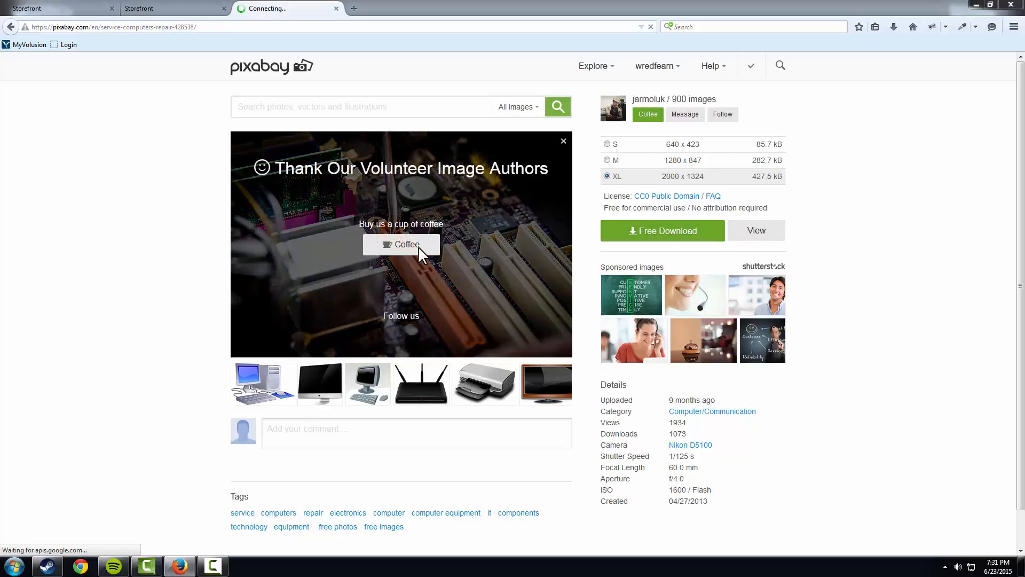
{"action": "left_click", "coordinate": [554, 342]}
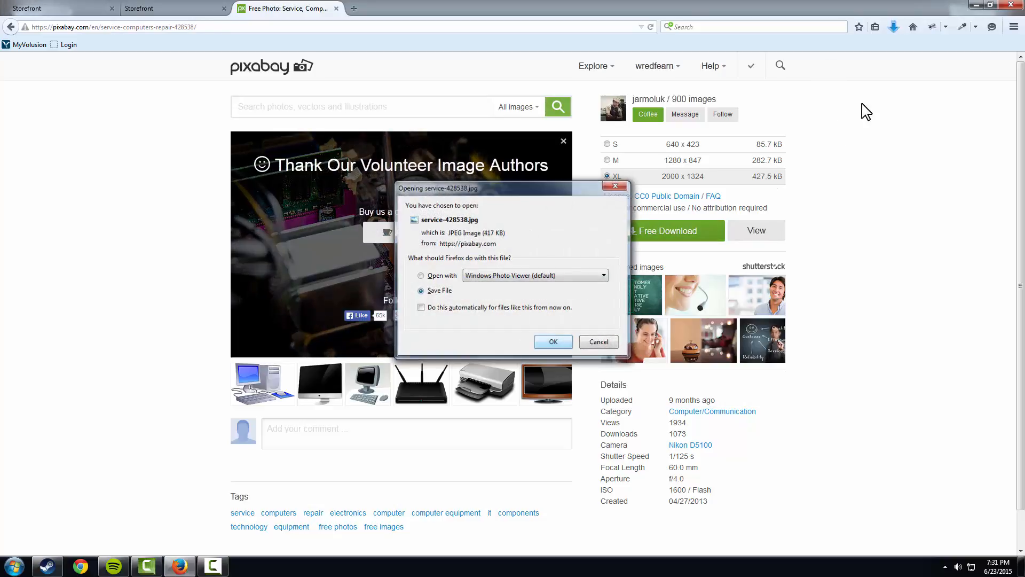
Place the downloaded service-428538 image in the Slideshow Video folder under Google Drive, Projects, Volusion.
{"action": "left_click", "coordinate": [894, 27]}
{"action": "left_click", "coordinate": [886, 63]}
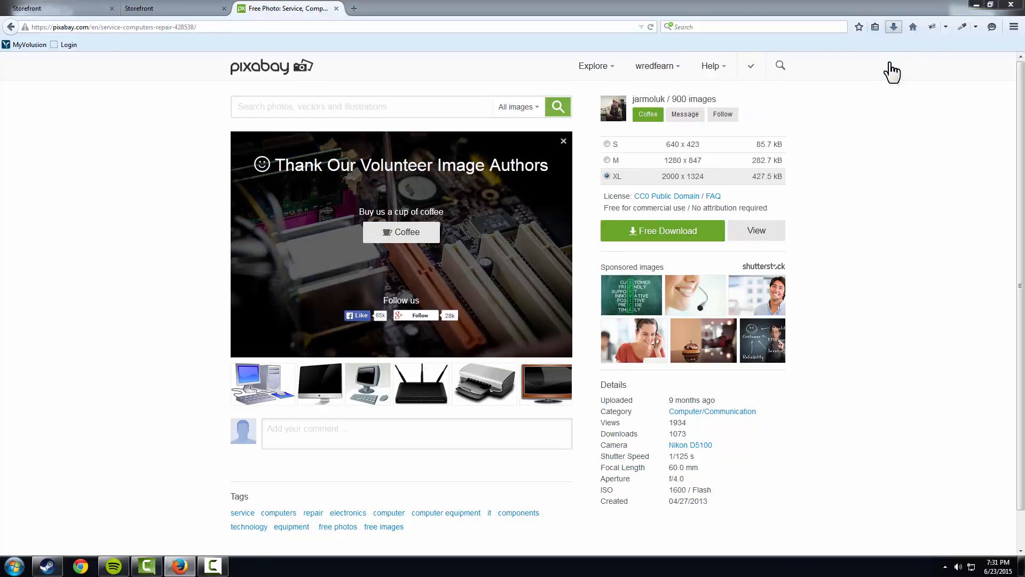
{"action": "left_click", "coordinate": [606, 247]}
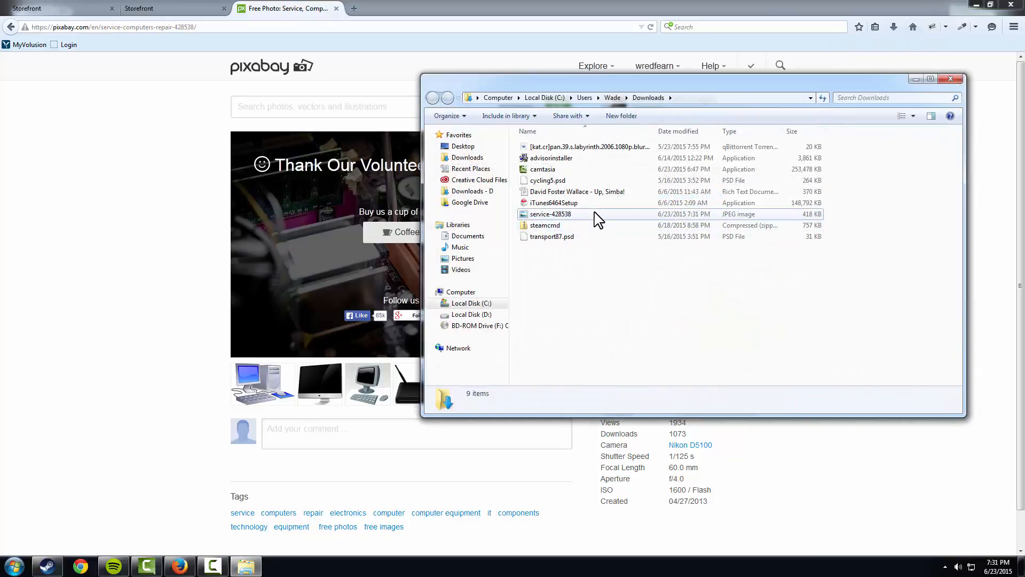
{"action": "left_click", "coordinate": [598, 215]}
{"action": "left_click", "coordinate": [497, 203]}
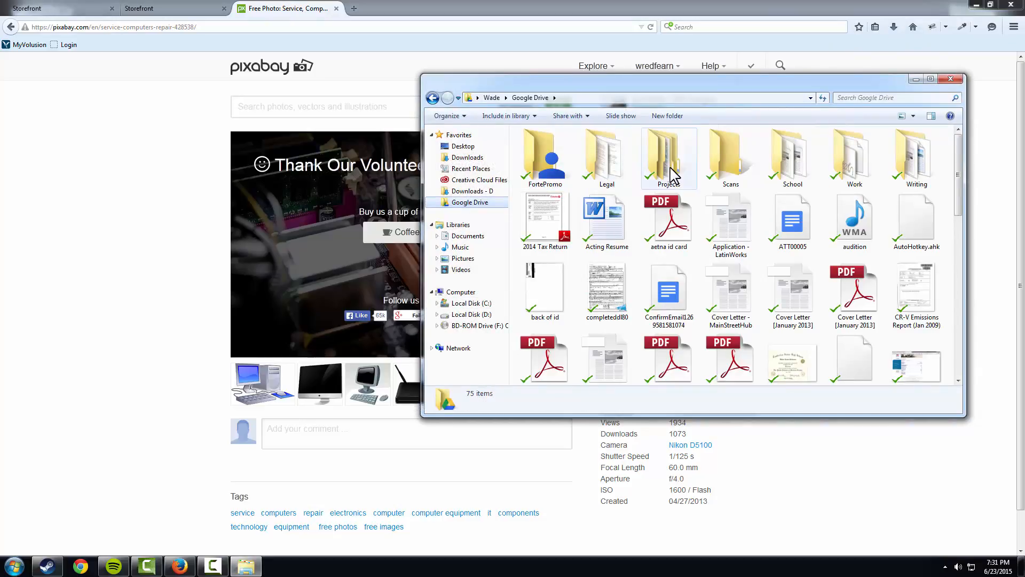
{"action": "double_click", "coordinate": [669, 159]}
{"action": "double_click", "coordinate": [670, 158]}
{"action": "double_click", "coordinate": [607, 151]}
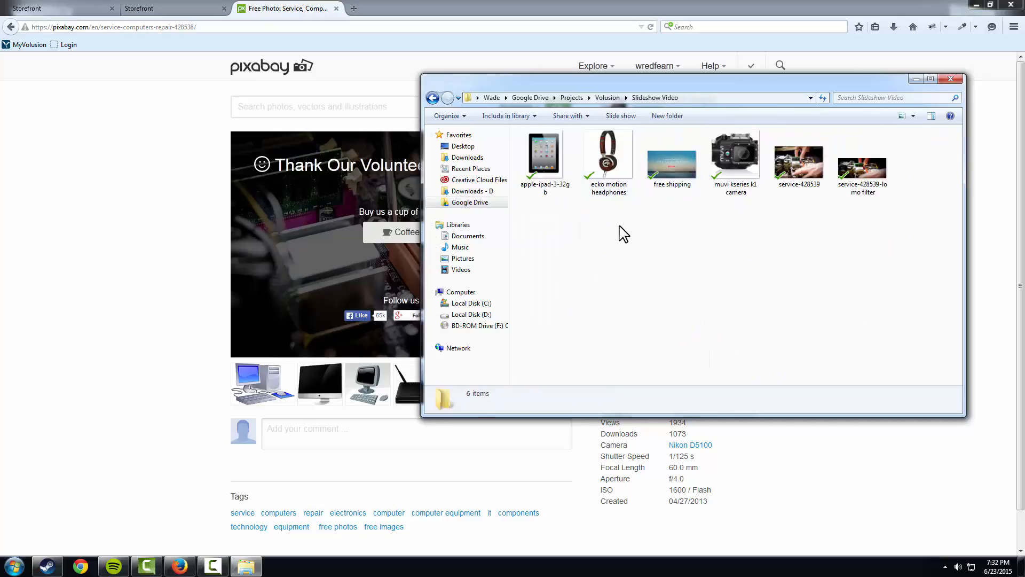
{"action": "key", "text": "ctrl+v"}
{"action": "left_click", "coordinate": [768, 354]}
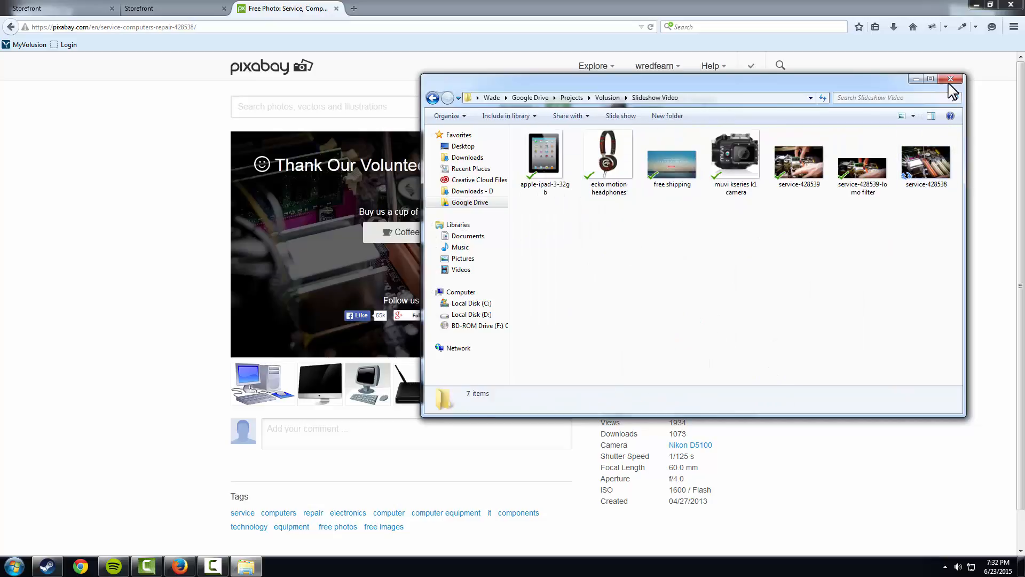
Delete the service-428539 and service-428539-lomo filter images from the Slideshow Video folder and close its window.
{"action": "left_click", "coordinate": [858, 158]}
{"action": "left_click", "coordinate": [788, 165], "text": "ctrl"}
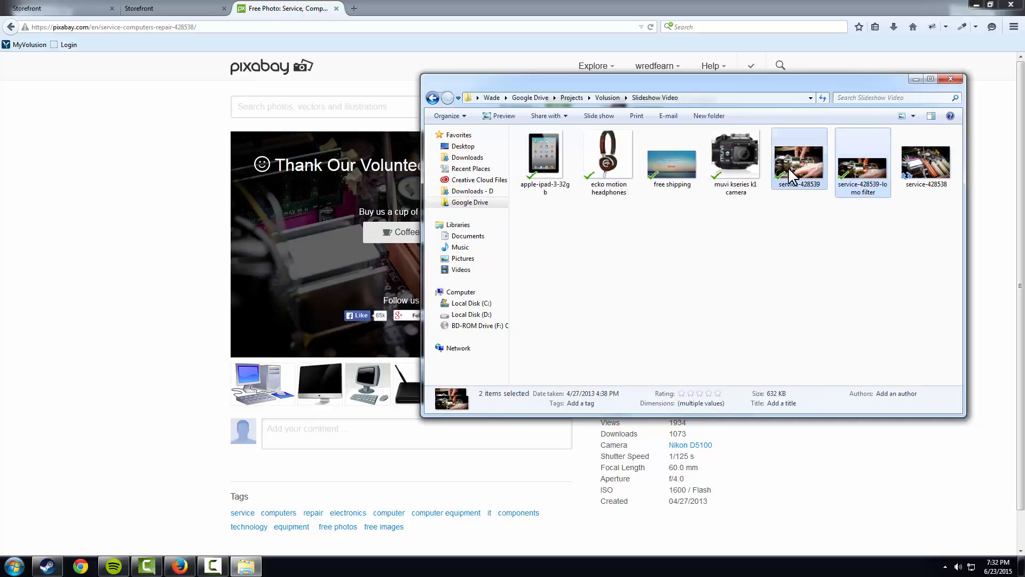
{"action": "key", "text": "Delete"}
{"action": "key", "text": "Return"}
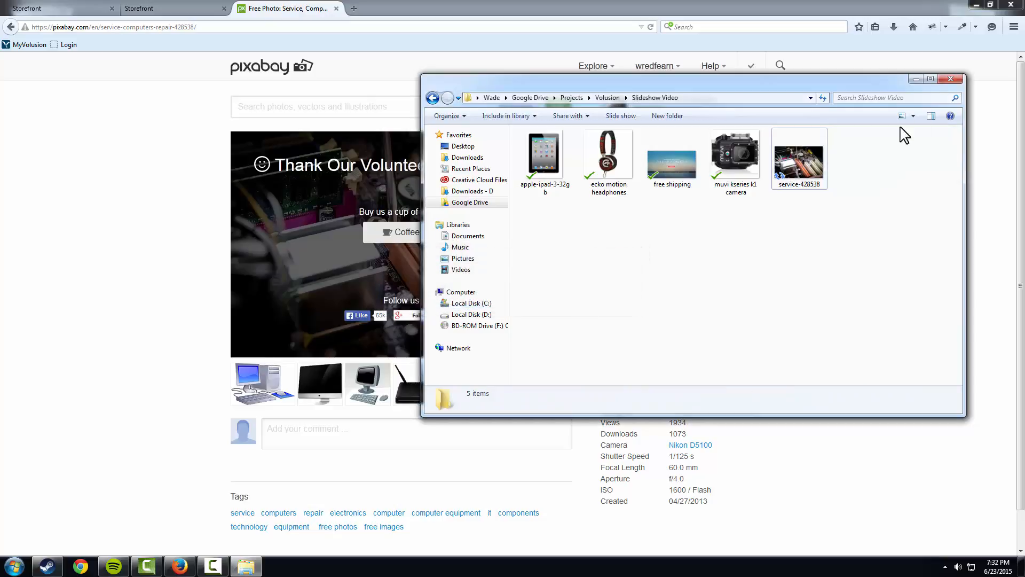
{"action": "left_click", "coordinate": [950, 79]}
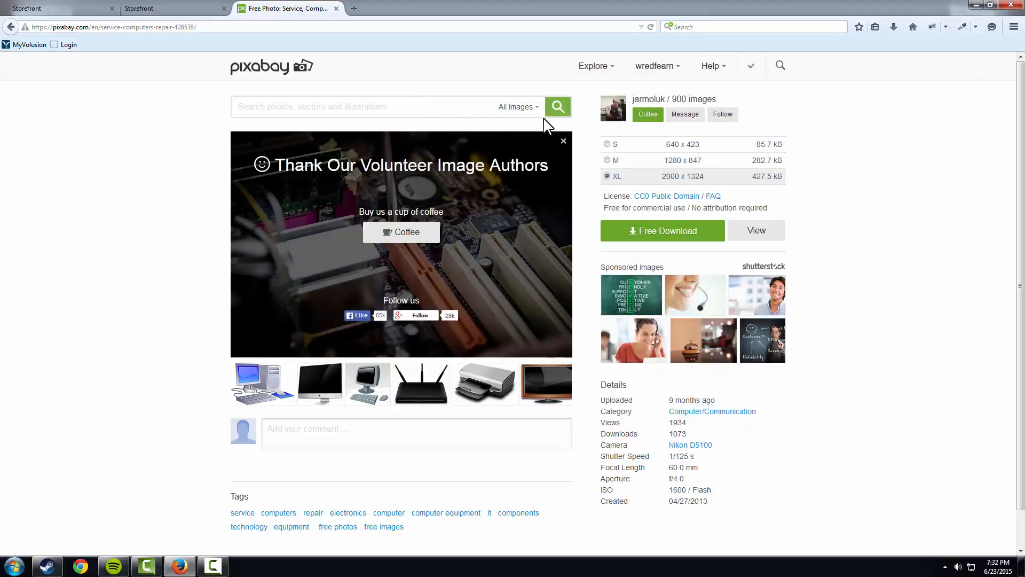
{"action": "left_click", "coordinate": [188, 8]}
{"action": "left_click", "coordinate": [170, 28]}
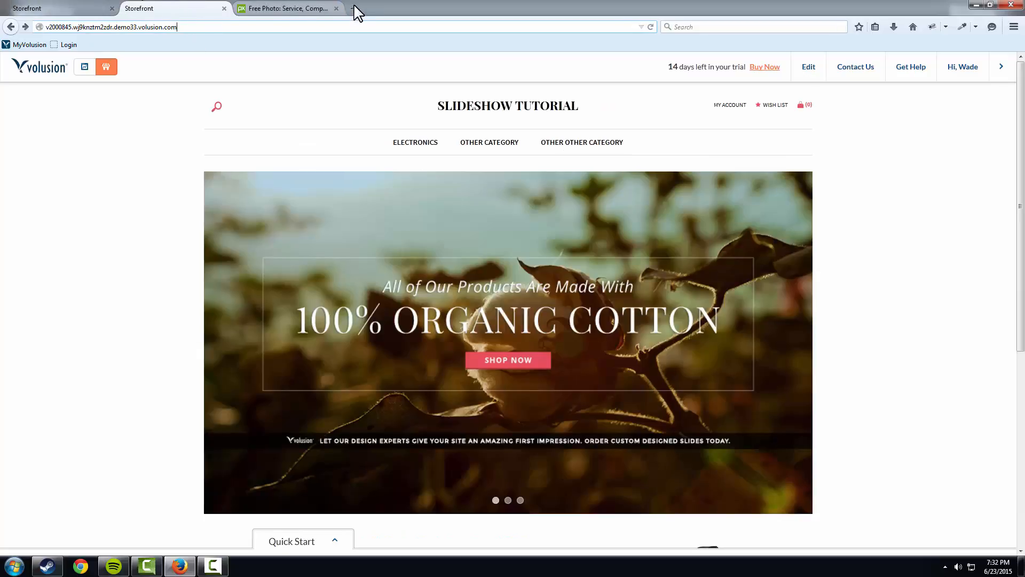
{"action": "left_click", "coordinate": [354, 8]}
{"action": "type", "text": "www.picmonkey.com/"}
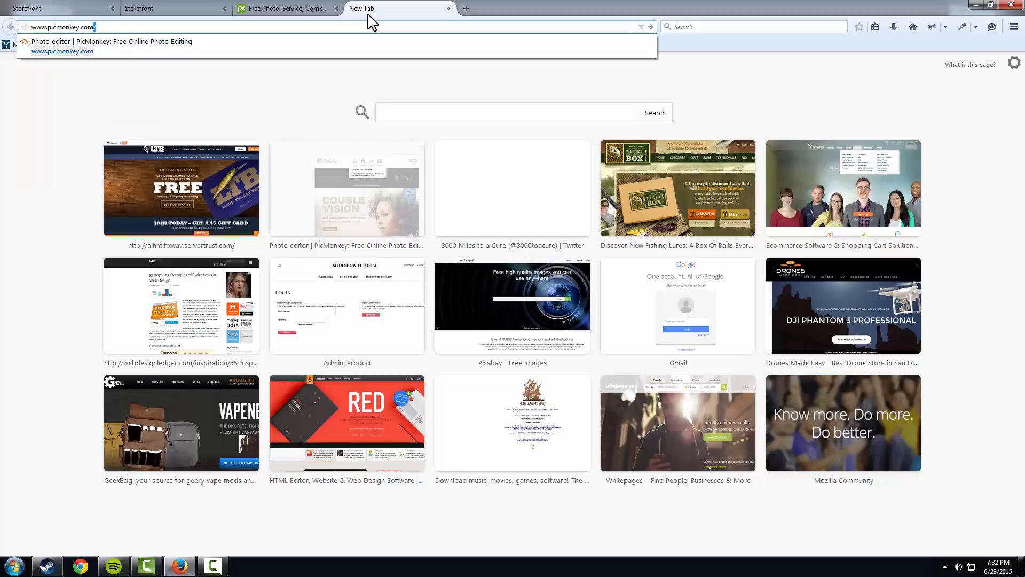
{"action": "key", "text": "Return"}
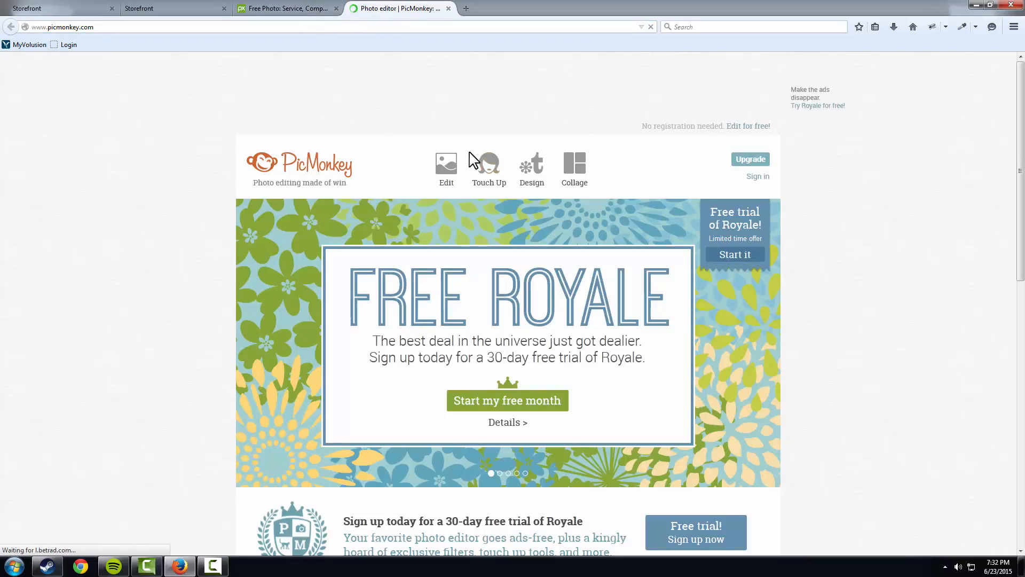
Open service-428538 from the Slideshow Video folder for editing and inspect the photo up close.
{"action": "left_click", "coordinate": [448, 167]}
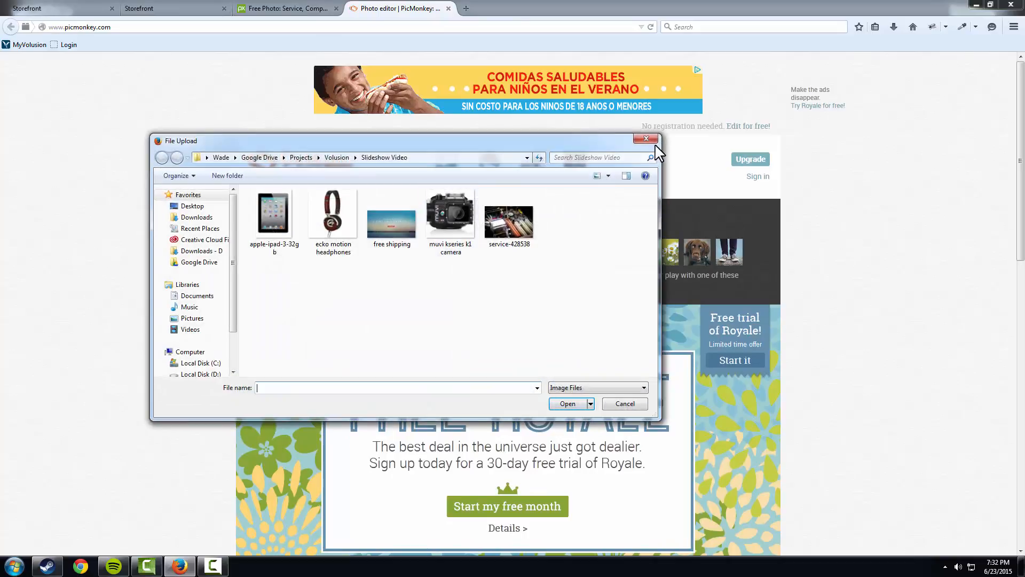
{"action": "double_click", "coordinate": [520, 226]}
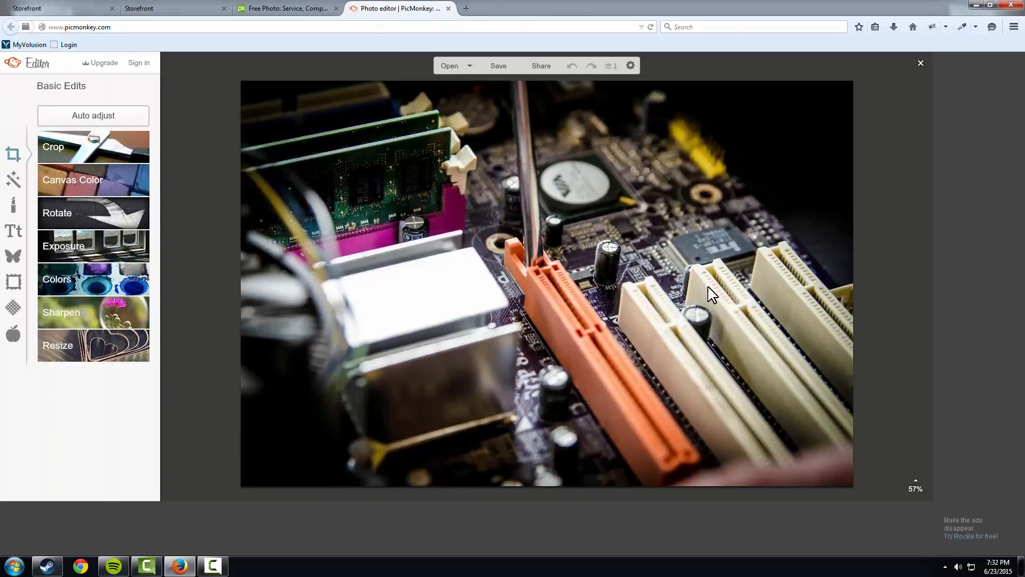
{"action": "scroll", "coordinate": [795, 355], "scroll_direction": "up", "scroll_amount": 2}
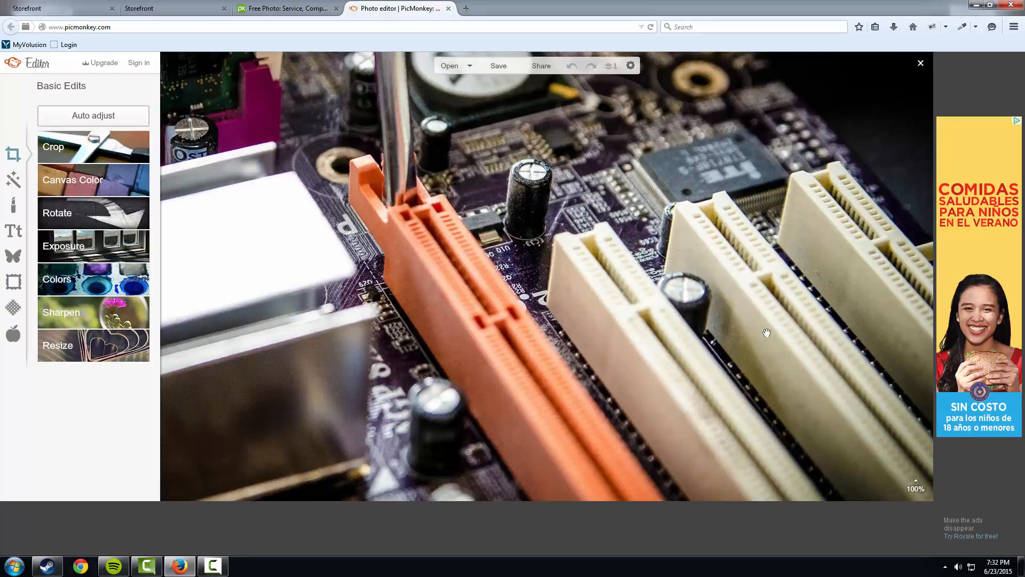
{"action": "scroll", "coordinate": [749, 321], "scroll_direction": "down", "scroll_amount": 2}
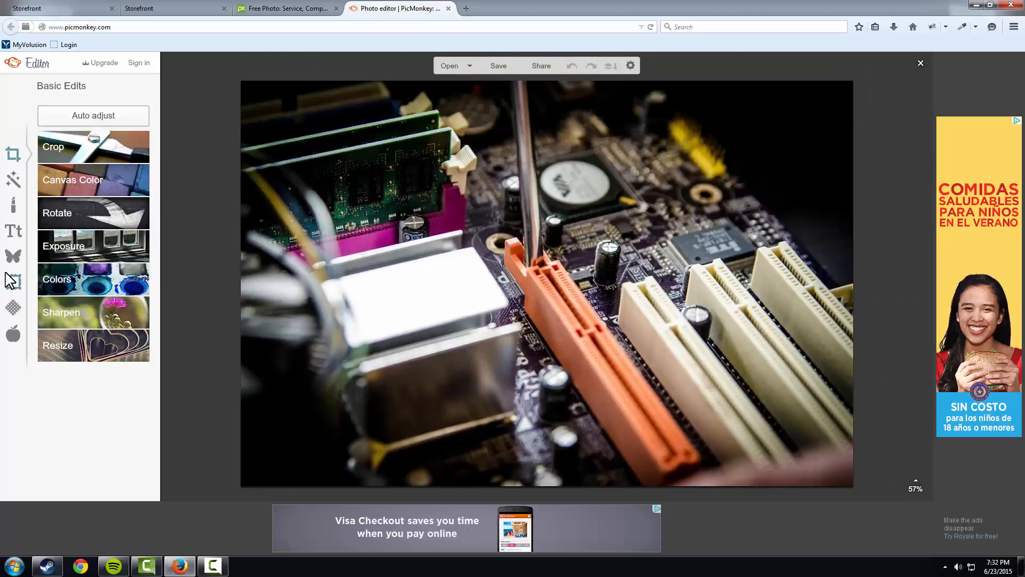
Try a 960 x 450 crop on the full-size photo, moving the crop area over different parts of the motherboard.
{"action": "left_click", "coordinate": [76, 148]}
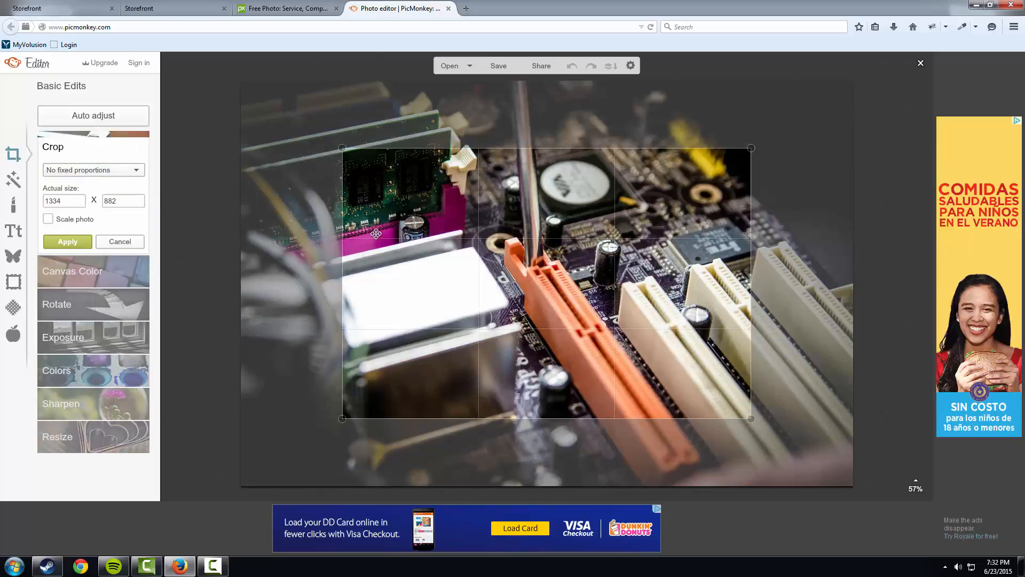
{"action": "left_click", "coordinate": [135, 245]}
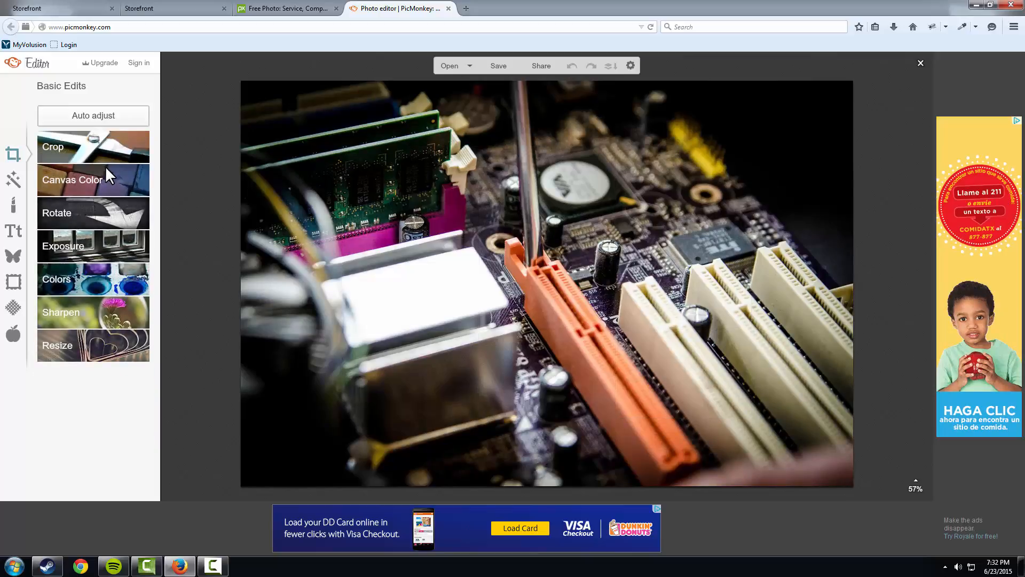
{"action": "left_click", "coordinate": [113, 142]}
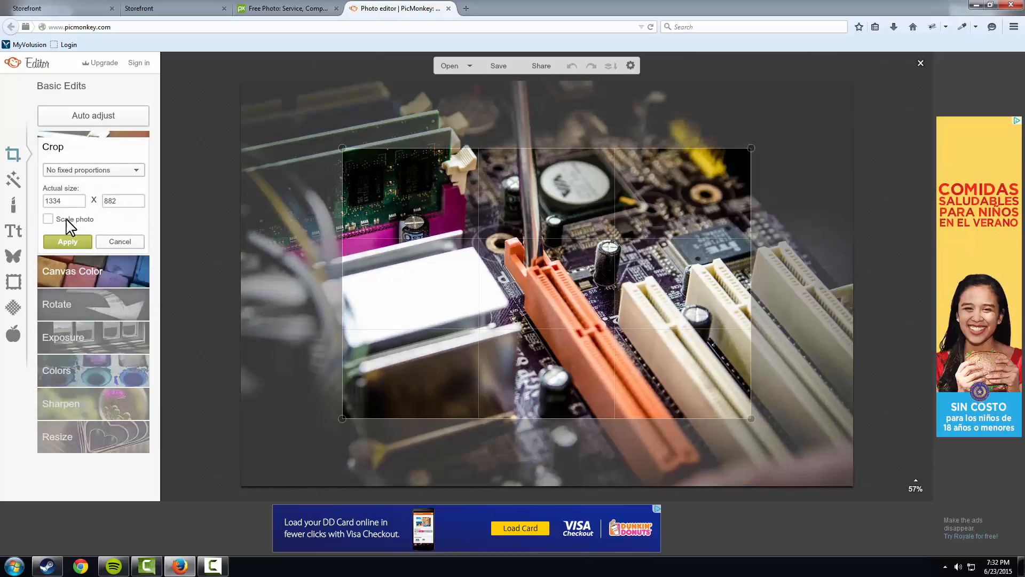
{"action": "double_click", "coordinate": [68, 201]}
{"action": "type", "text": "960"}
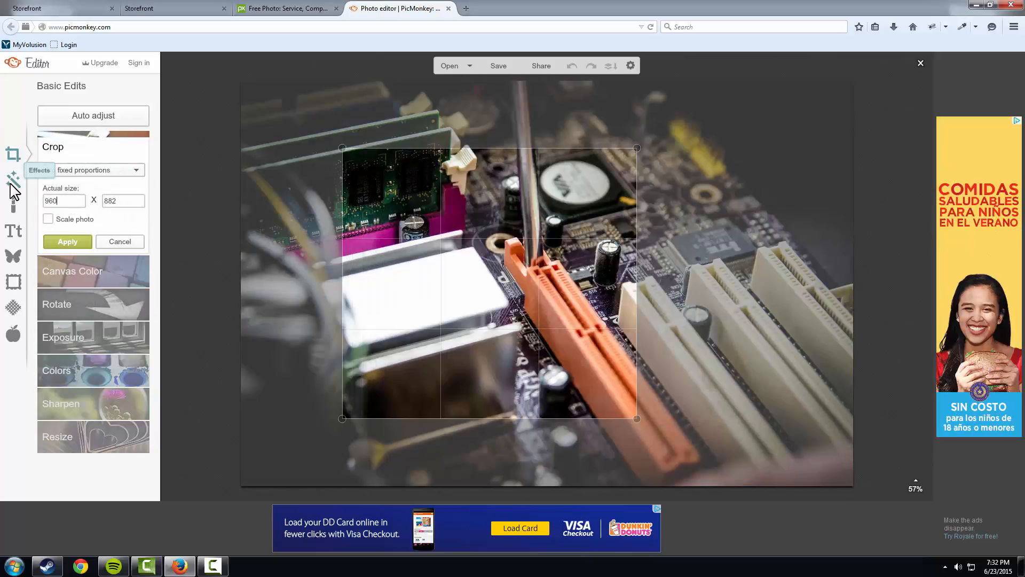
{"action": "key", "text": "Tab"}
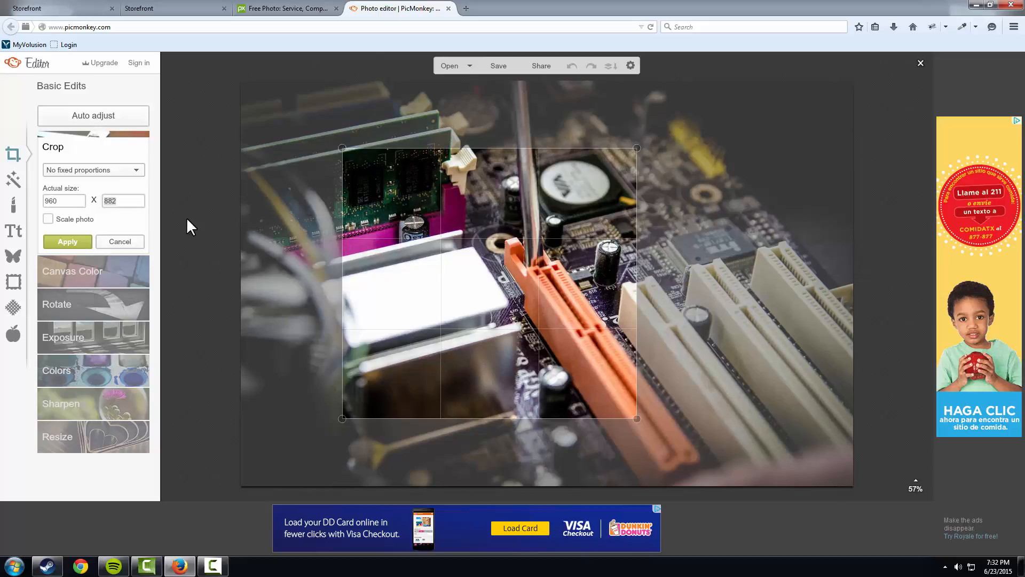
{"action": "type", "text": "450"}
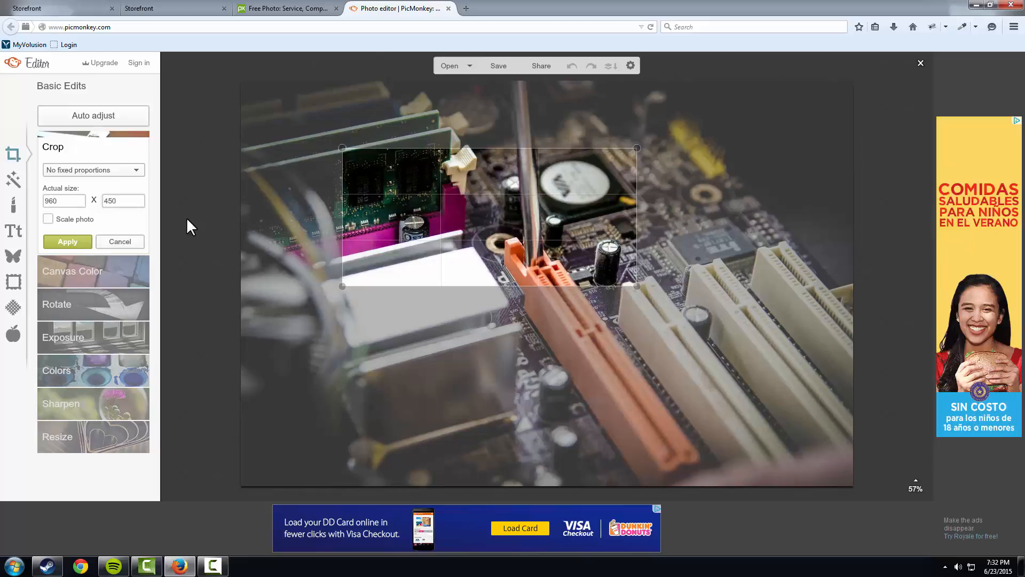
{"action": "left_click_drag", "start_coordinate": [530, 201], "coordinate": [492, 233]}
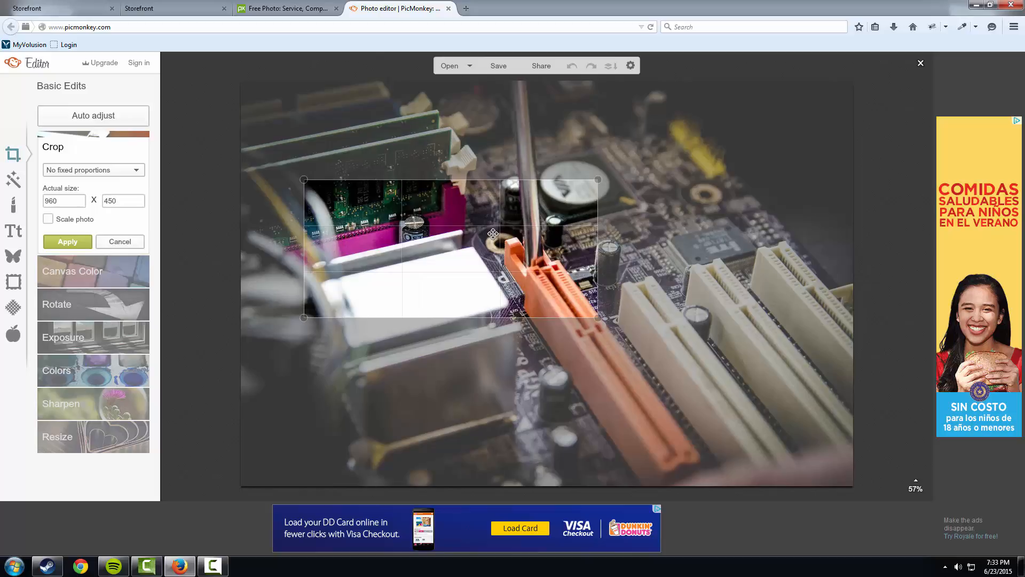
{"action": "left_click_drag", "start_coordinate": [445, 276], "coordinate": [648, 264]}
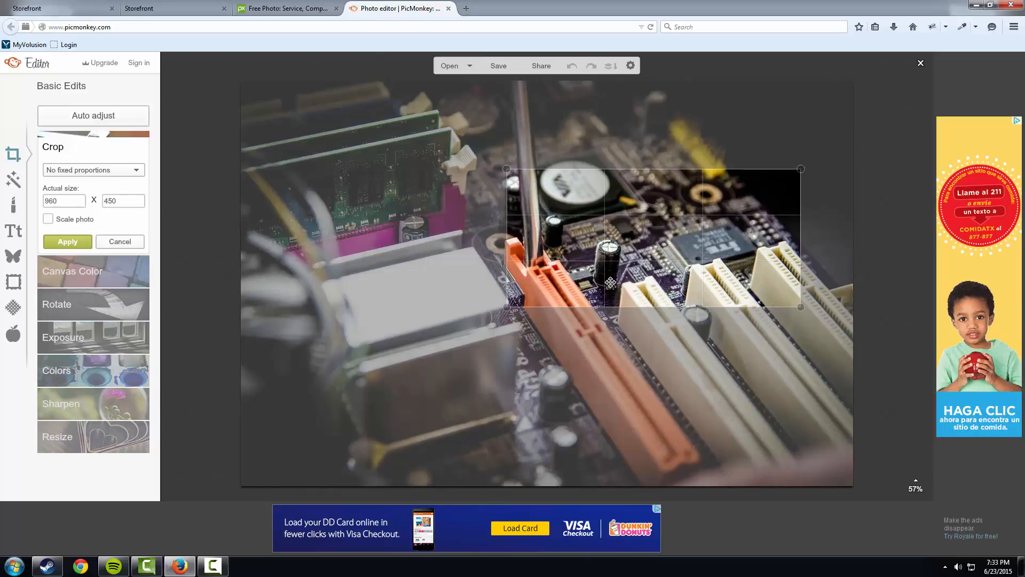
{"action": "left_click", "coordinate": [133, 243]}
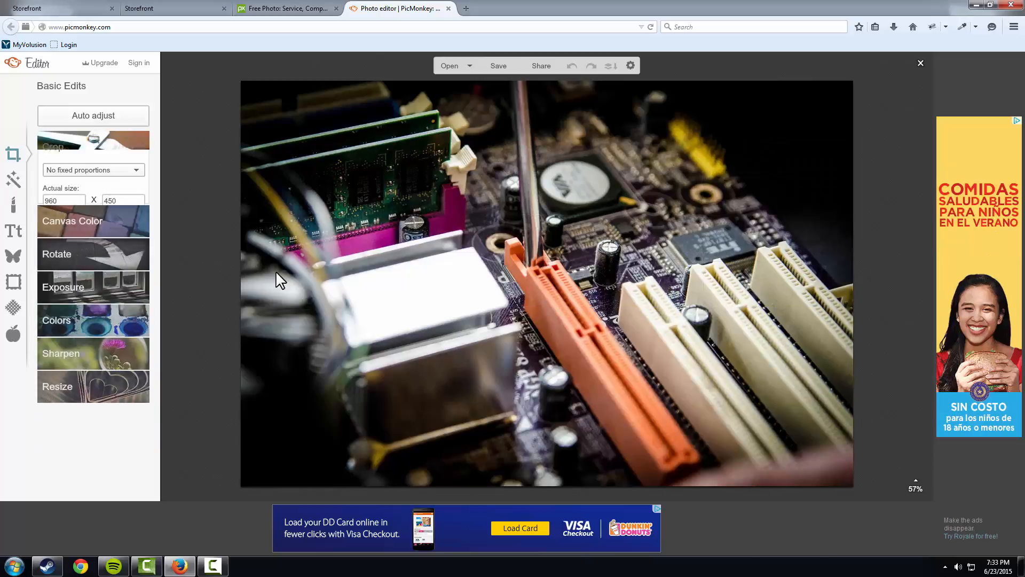
Resize the whole photo to a width of 960 with its proportions kept.
{"action": "left_click", "coordinate": [128, 355]}
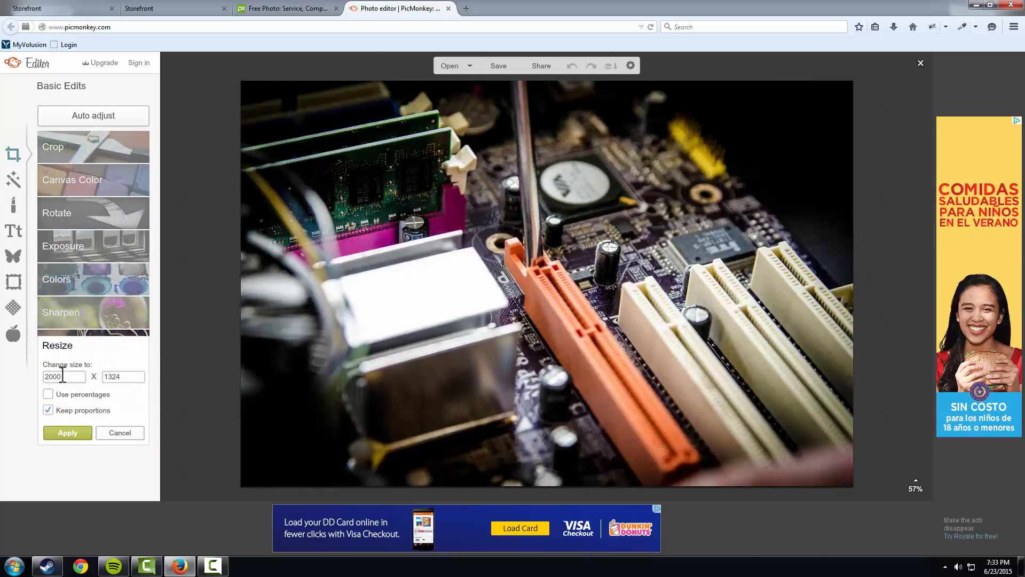
{"action": "type", "text": "960"}
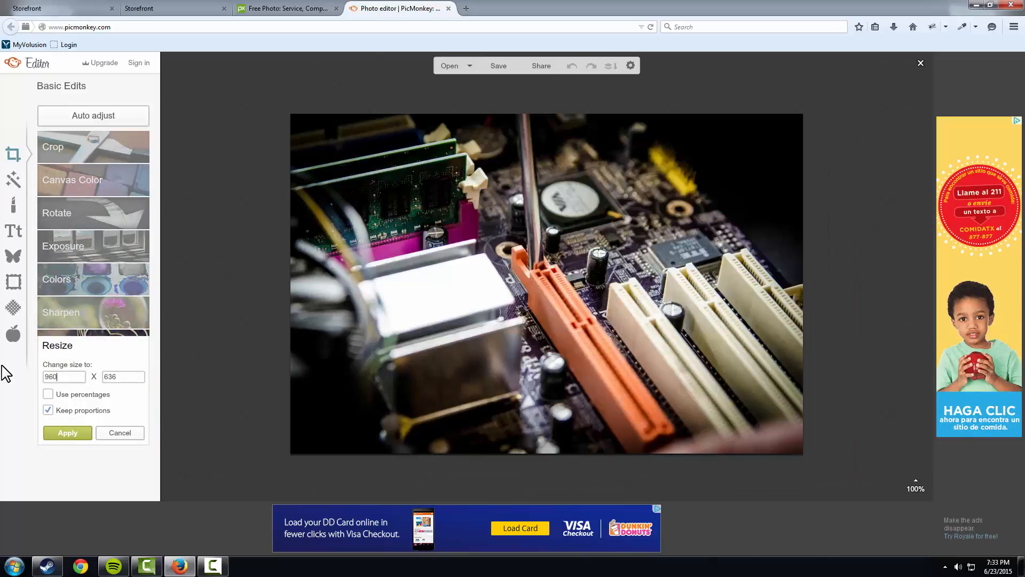
{"action": "left_click", "coordinate": [121, 377]}
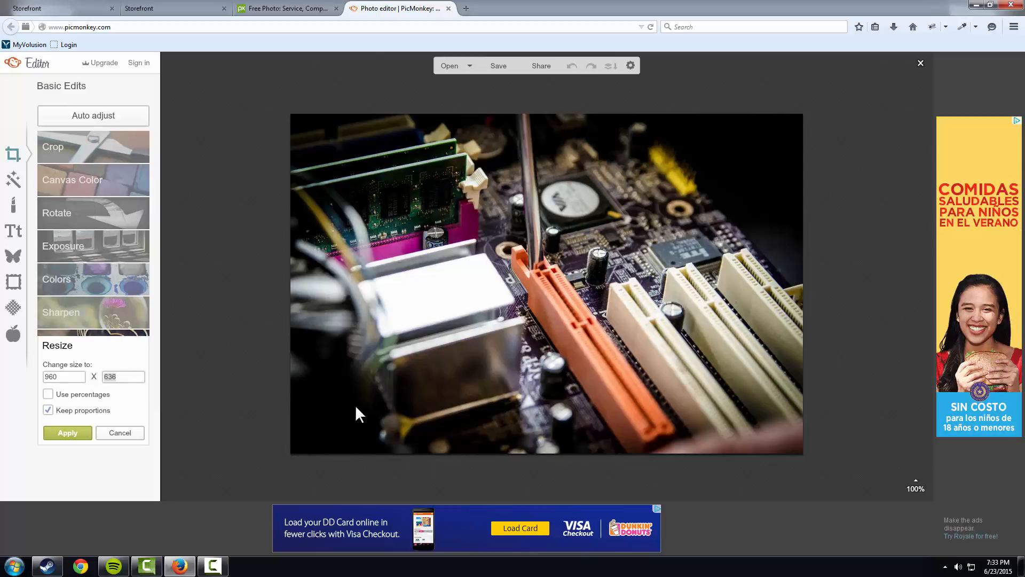
{"action": "left_click", "coordinate": [74, 434]}
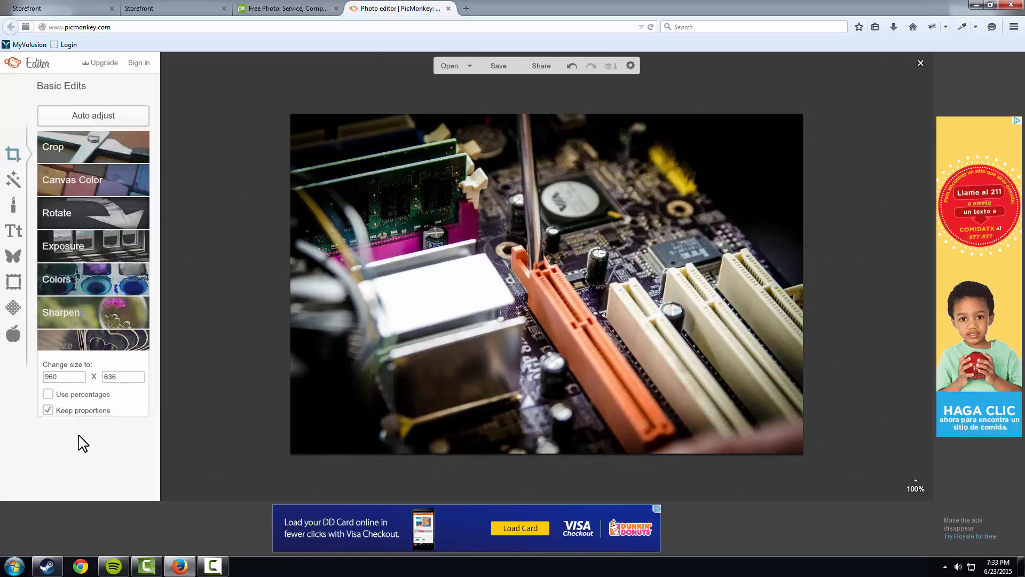
Crop the resized photo to 960 x 450, keeping its full width and its uppermost part.
{"action": "left_click", "coordinate": [112, 140]}
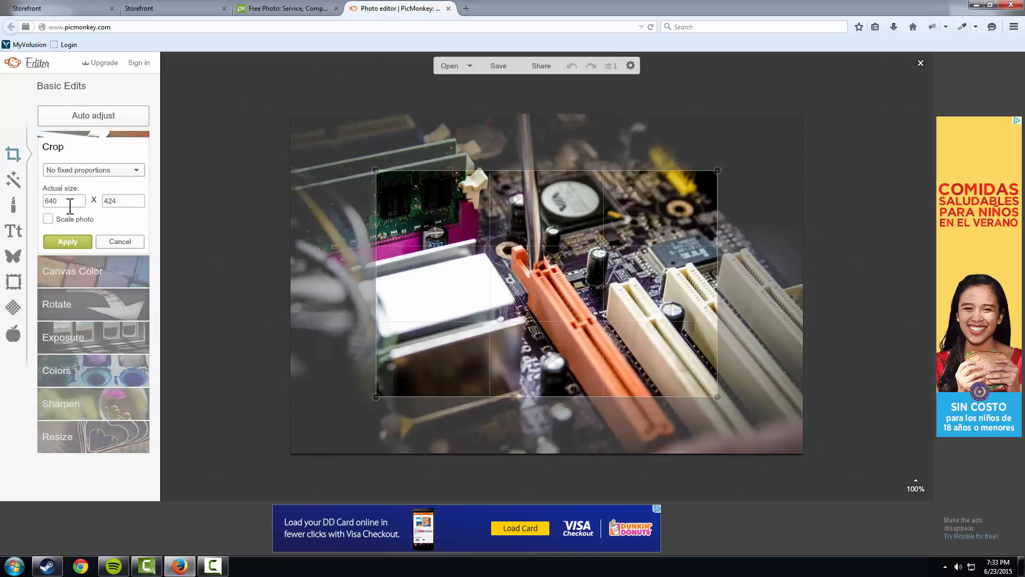
{"action": "type", "text": "960"}
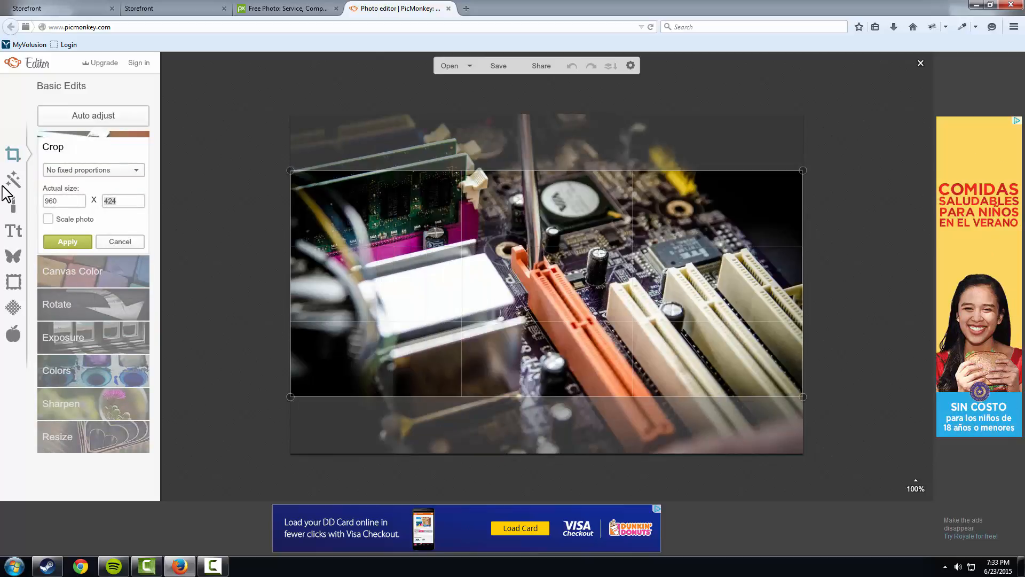
{"action": "key", "text": "Tab"}
{"action": "type", "text": "450"}
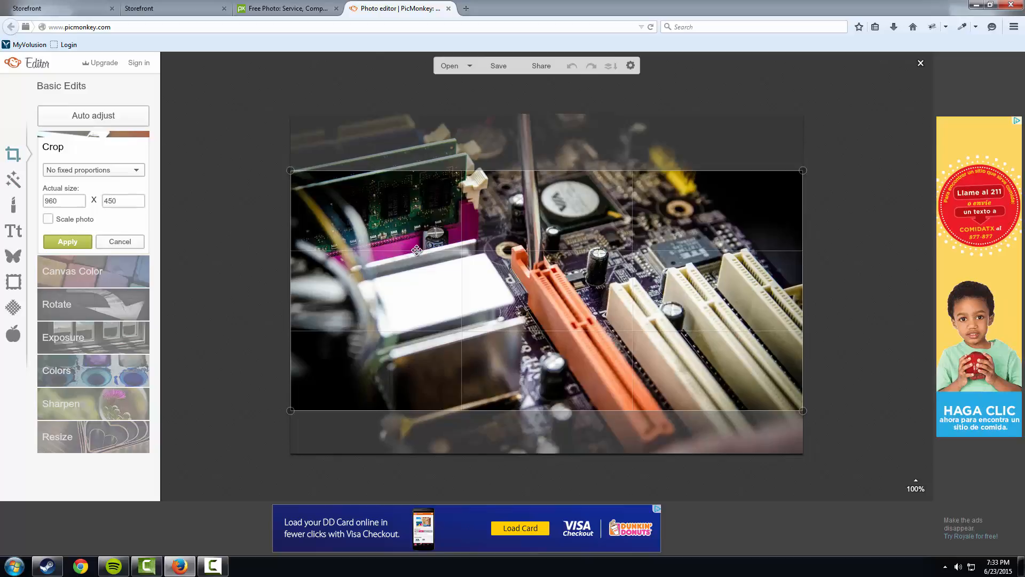
{"action": "left_click_drag", "start_coordinate": [417, 250], "coordinate": [827, 158]}
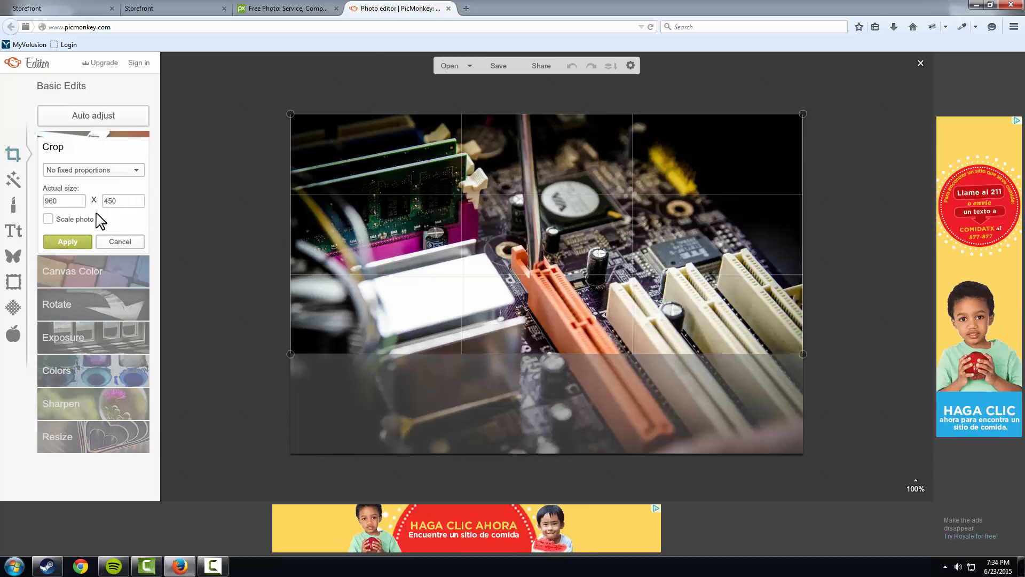
{"action": "left_click", "coordinate": [66, 242]}
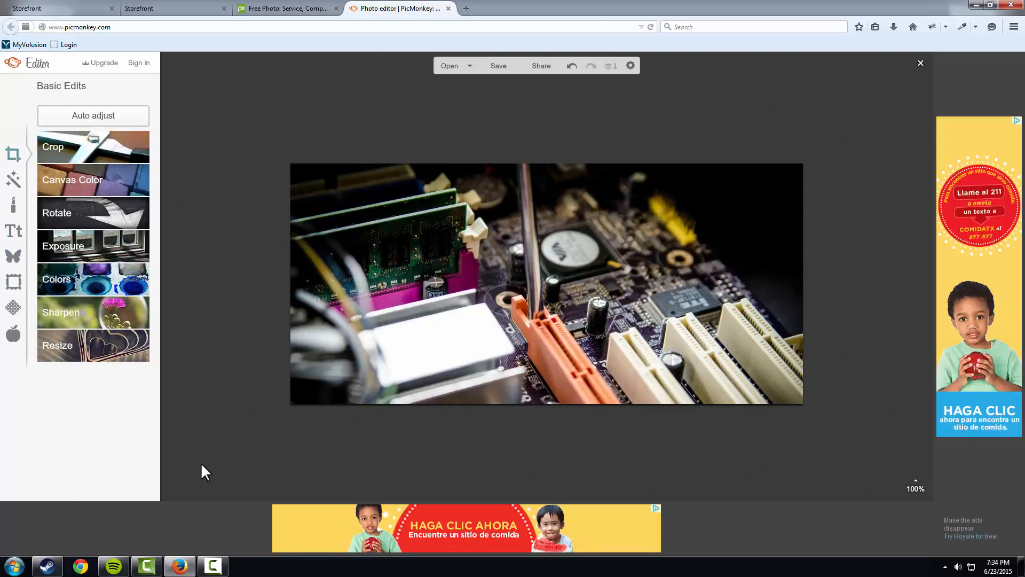
{"action": "left_click", "coordinate": [213, 565]}
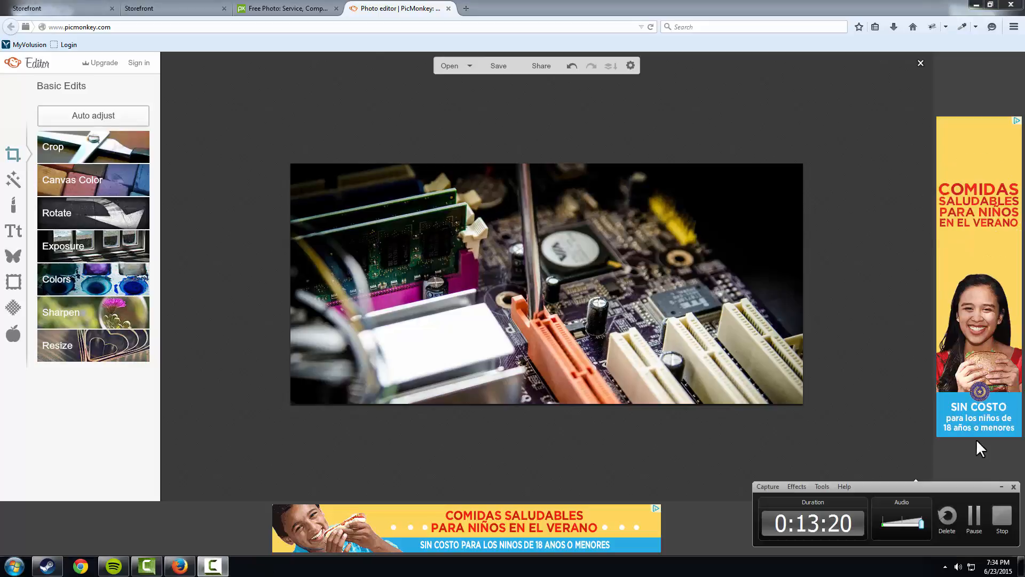
{"action": "left_click", "coordinate": [1002, 487]}
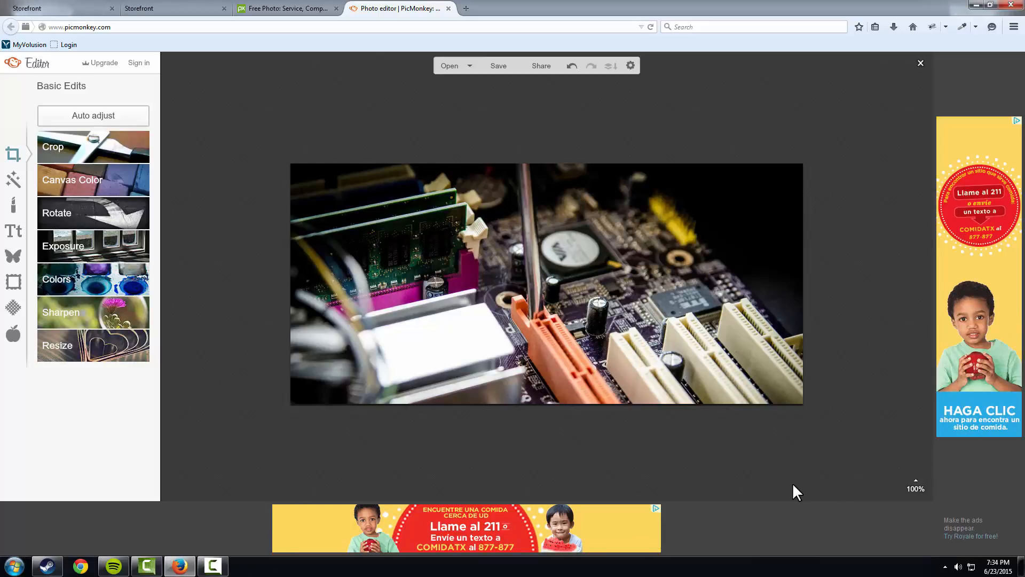
Add a text box across the upper part of the photo at size 76 reading "Included 2-Year Warranty".
{"action": "left_click", "coordinate": [5, 224]}
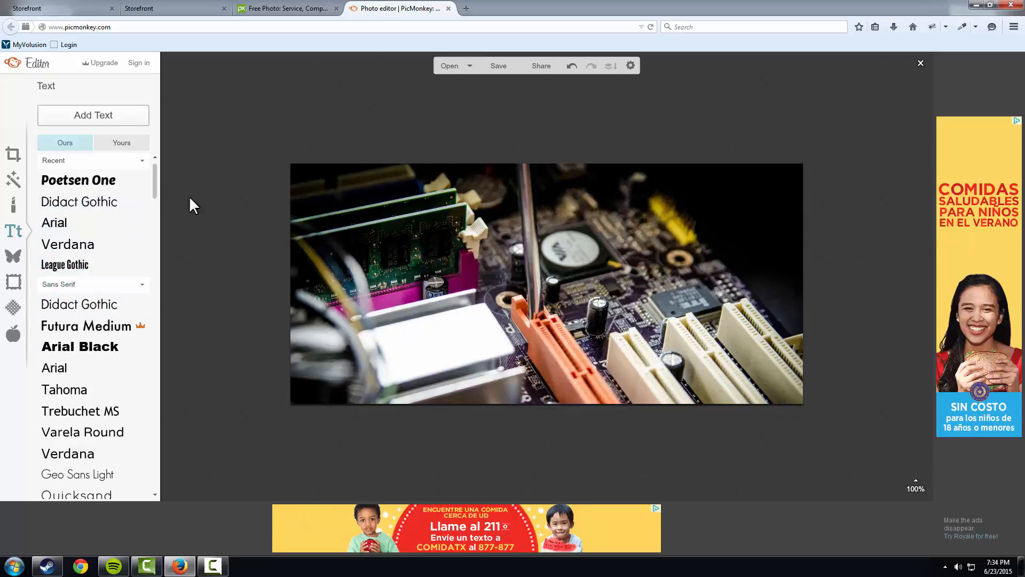
{"action": "left_click", "coordinate": [100, 123]}
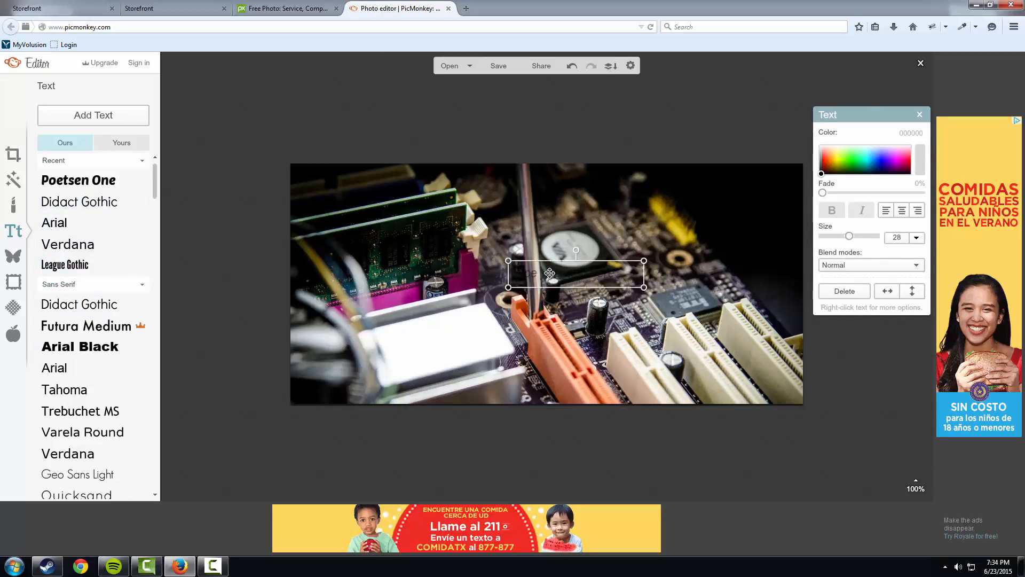
{"action": "left_click_drag", "start_coordinate": [549, 267], "coordinate": [365, 199]}
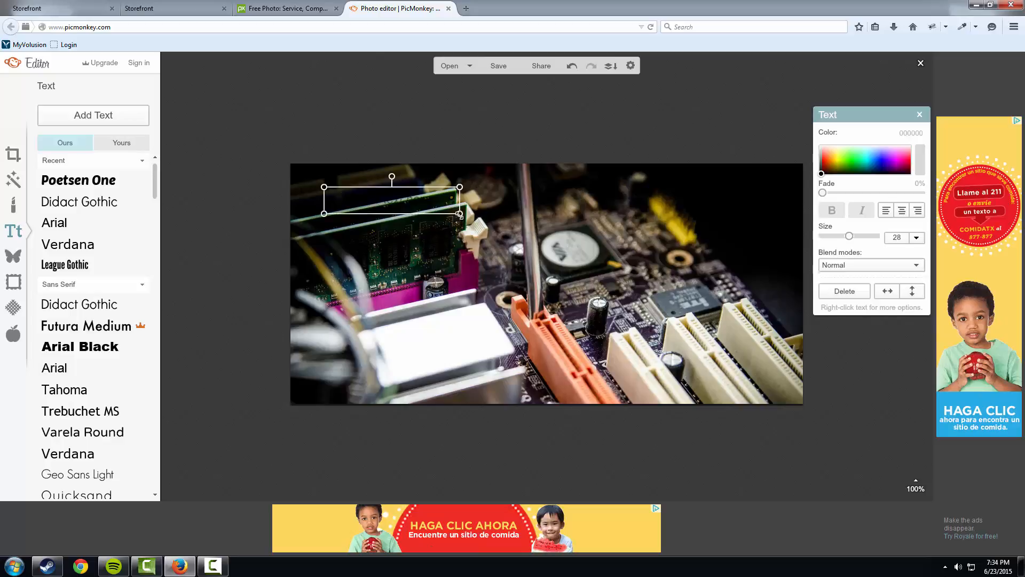
{"action": "left_click_drag", "start_coordinate": [459, 214], "coordinate": [729, 245]}
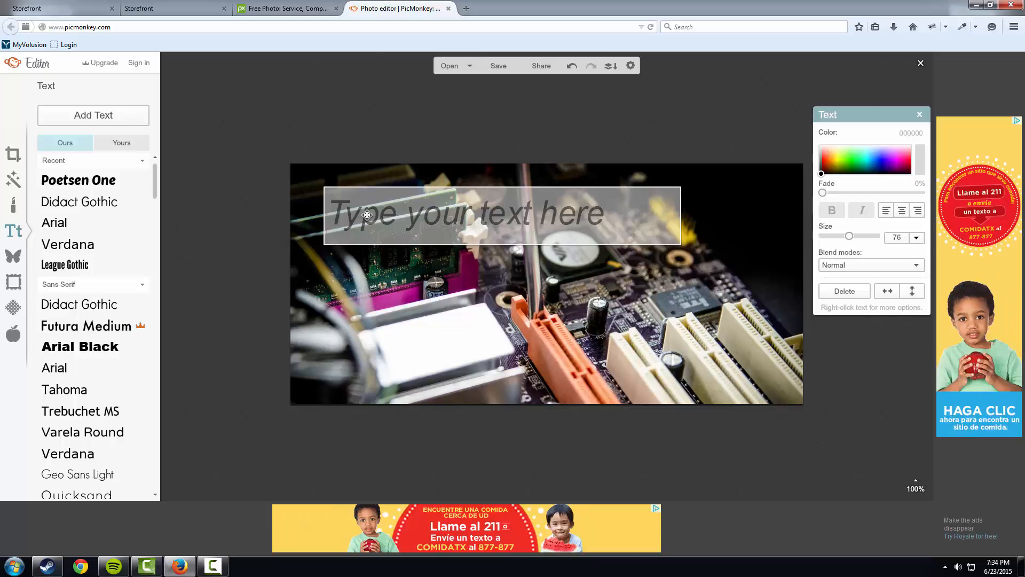
{"action": "type", "text": "F"}
{"action": "key", "text": "BackSpace"}
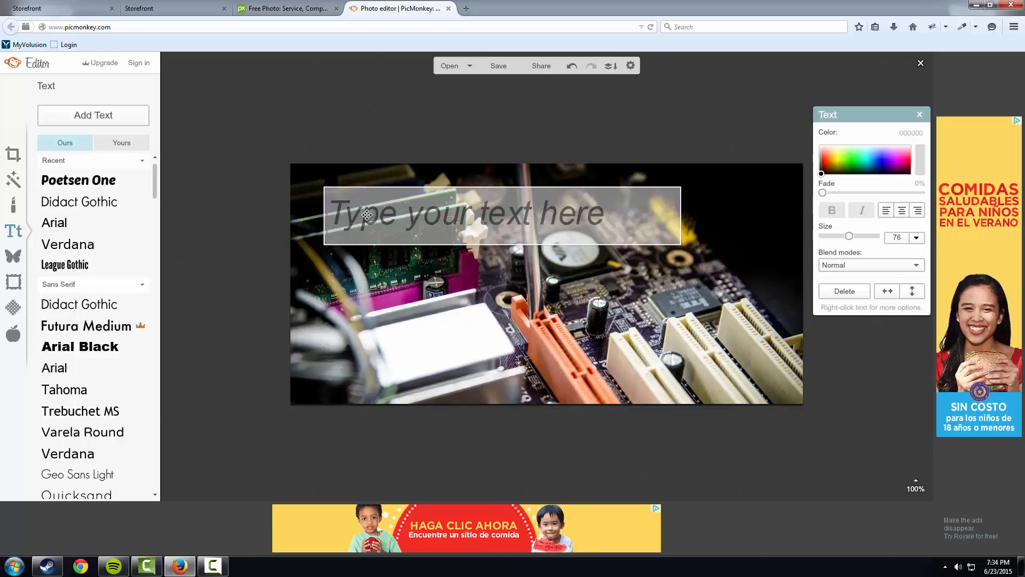
{"action": "type", "text": "Included 2"}
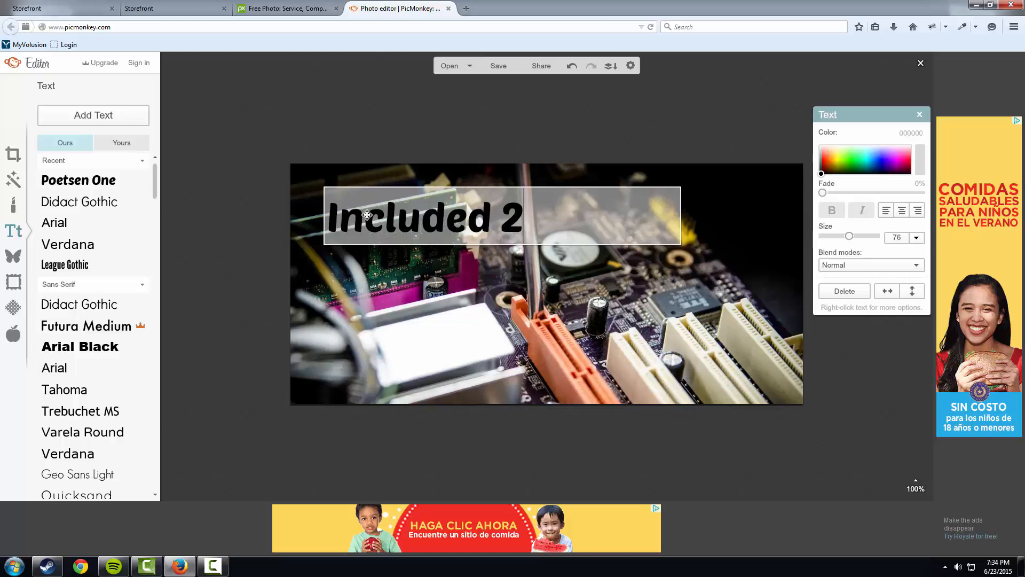
{"action": "type", "text": "-Year Warranty"}
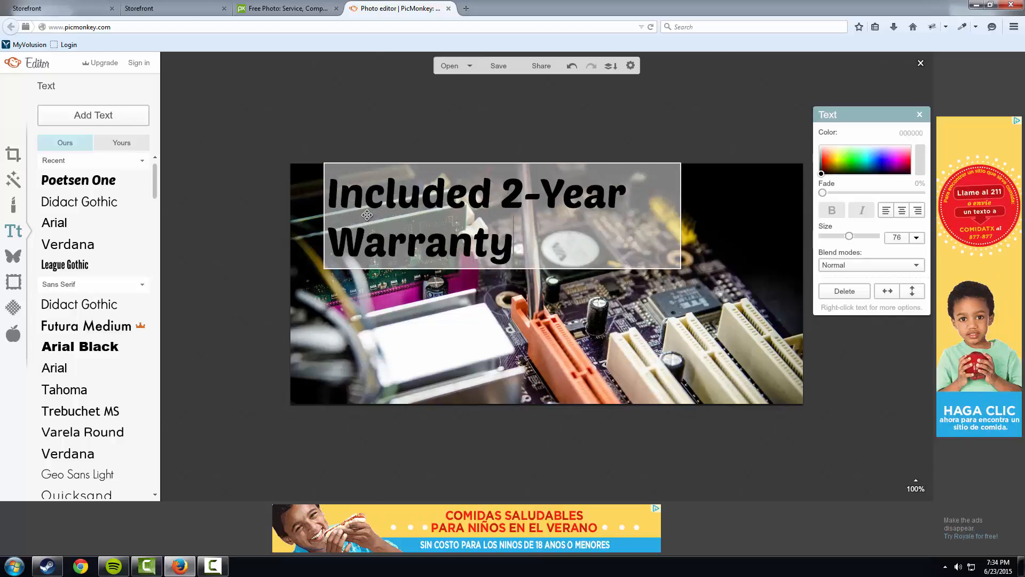
Reduce the size of the whole "Included 2-Year Warranty" text to 54 so it fits on one line.
{"action": "left_click", "coordinate": [511, 216]}
{"action": "double_click", "coordinate": [532, 254]}
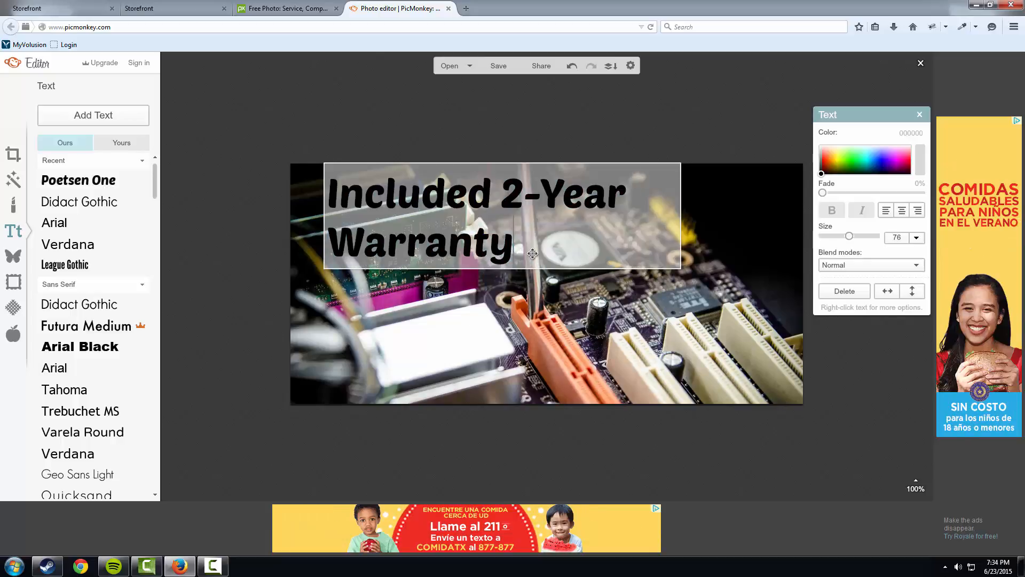
{"action": "left_click_drag", "start_coordinate": [544, 248], "coordinate": [315, 198]}
{"action": "left_click_drag", "start_coordinate": [849, 238], "coordinate": [843, 236]}
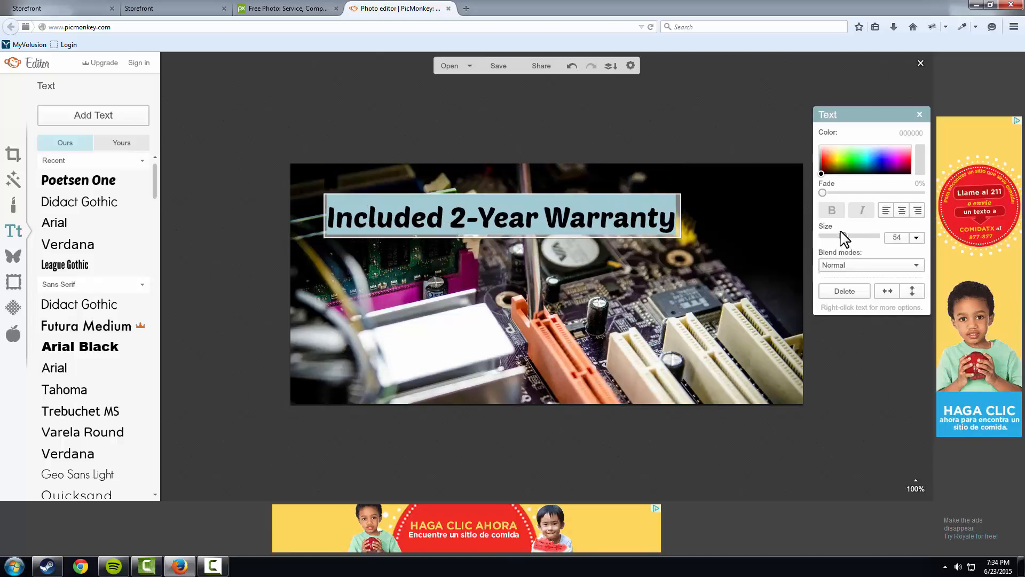
{"action": "left_click", "coordinate": [676, 220]}
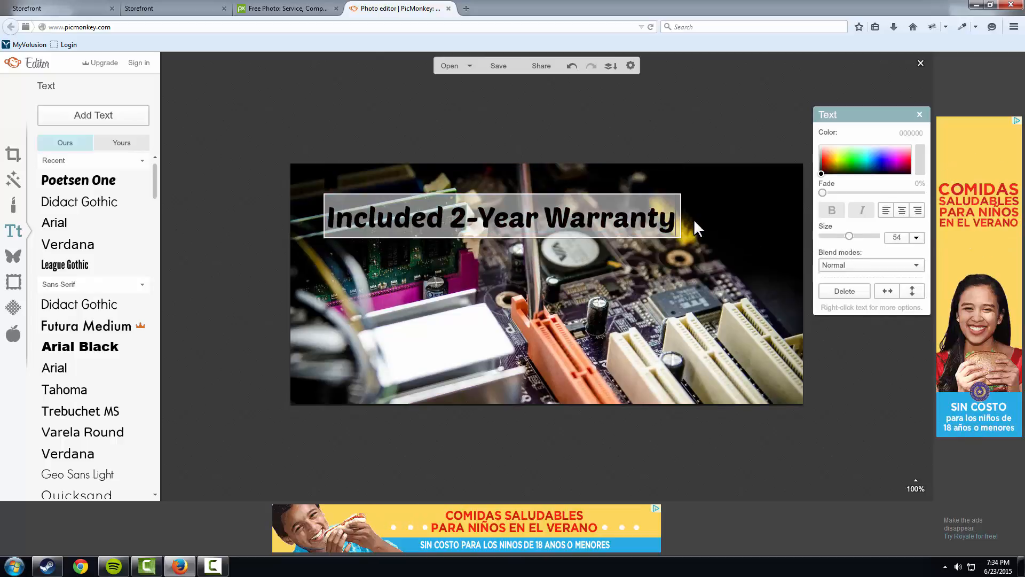
{"action": "left_click", "coordinate": [694, 219]}
Center the warranty text near the photo's upper edge and change its color to near-white.
{"action": "left_click_drag", "start_coordinate": [662, 223], "coordinate": [720, 201]}
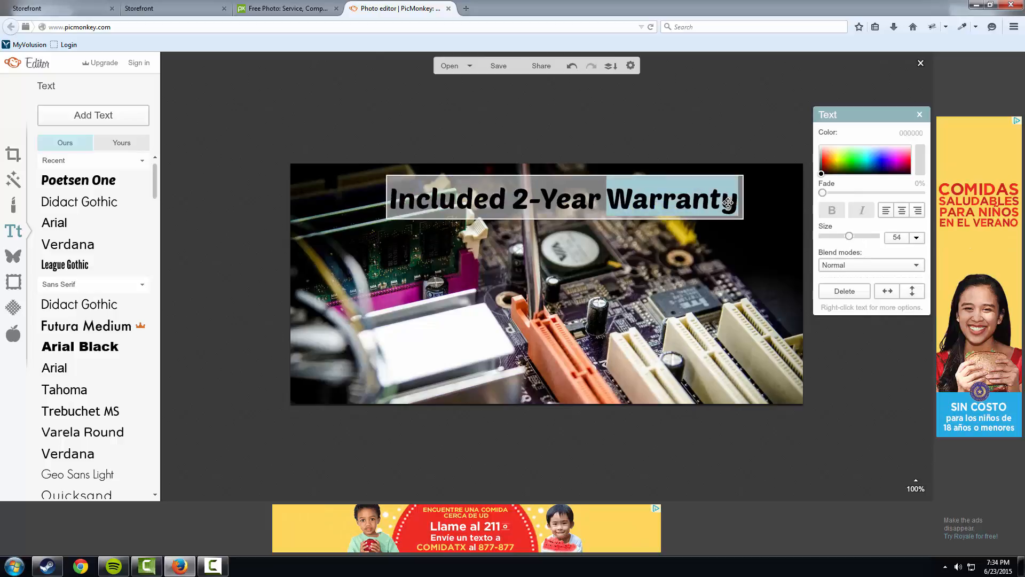
{"action": "left_click_drag", "start_coordinate": [737, 206], "coordinate": [342, 207]}
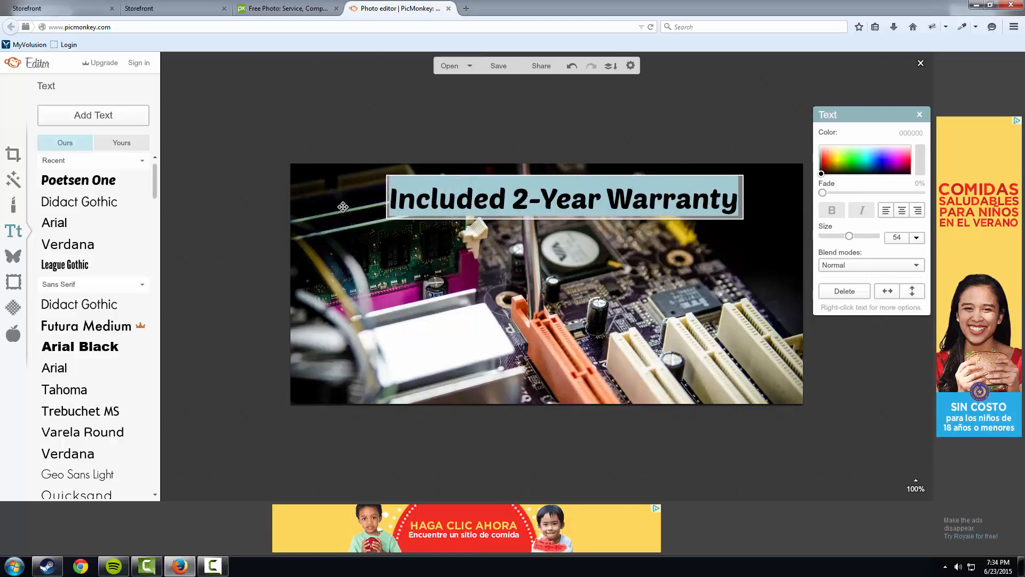
{"action": "left_click_drag", "start_coordinate": [826, 175], "coordinate": [823, 146]}
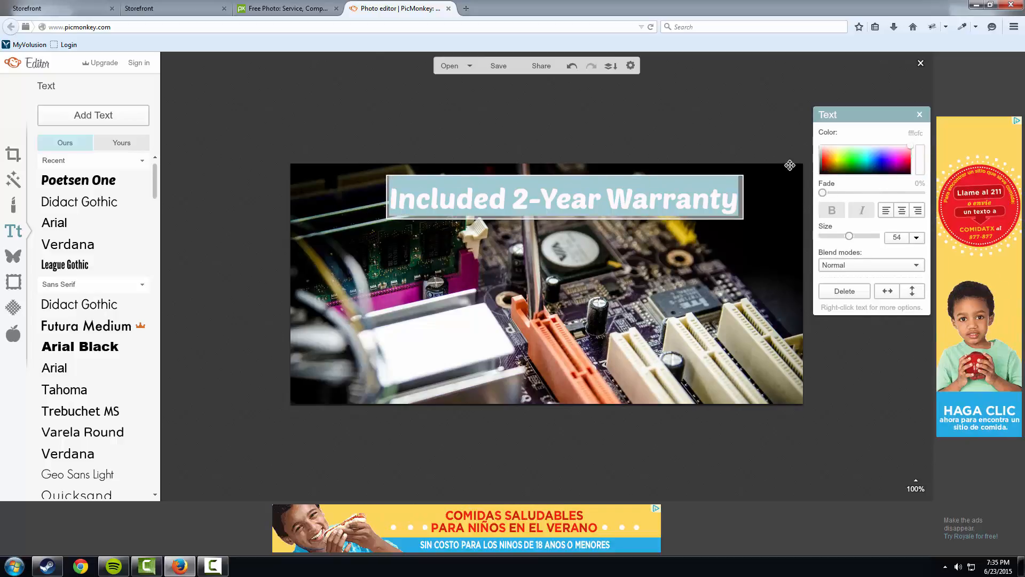
{"action": "left_click", "coordinate": [679, 210]}
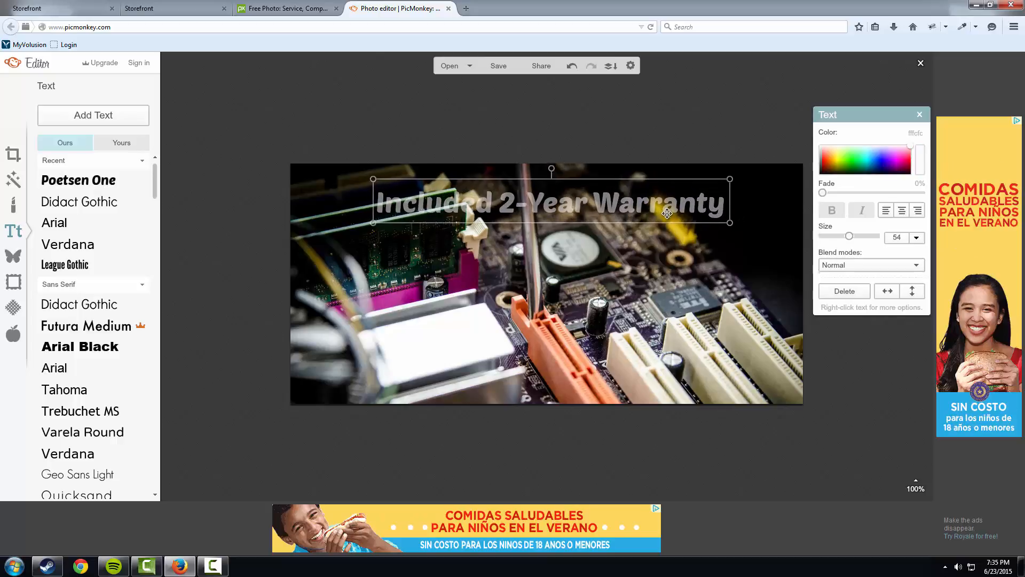
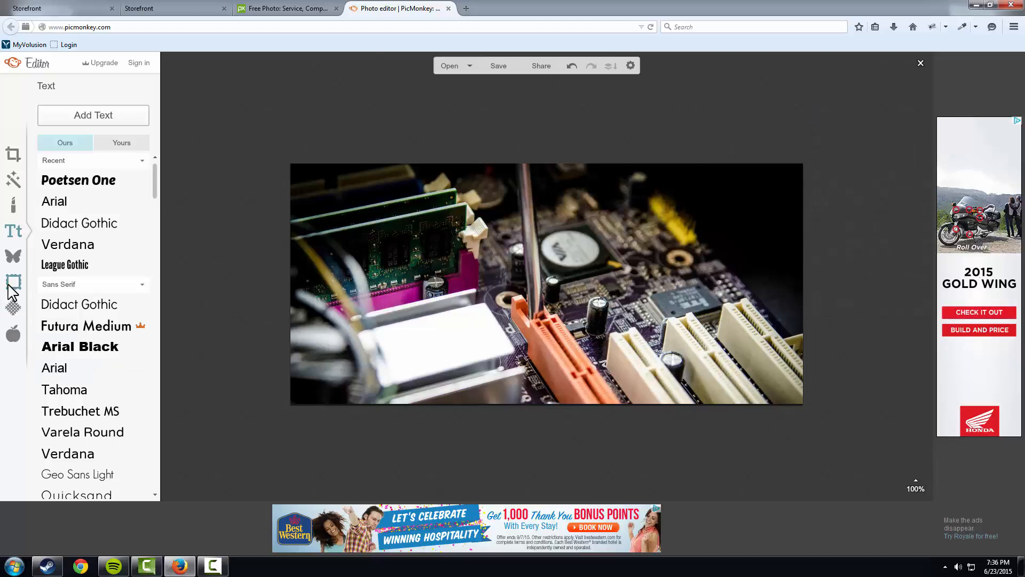
Browse the photo effects, from the Basic group through the Advanced group, for one that suits the circuit-board photo.
{"action": "left_click", "coordinate": [13, 282]}
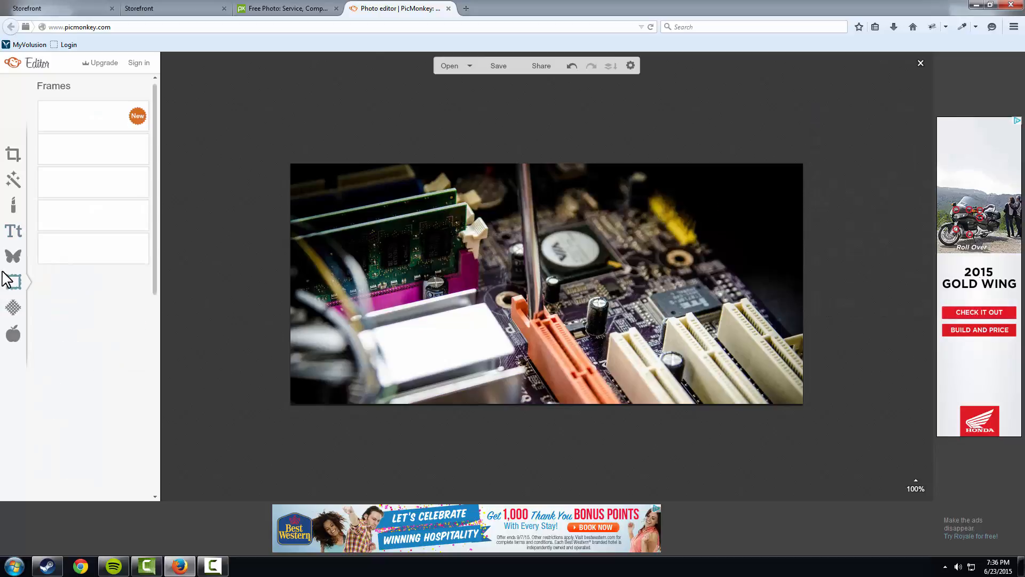
{"action": "left_click", "coordinate": [13, 179]}
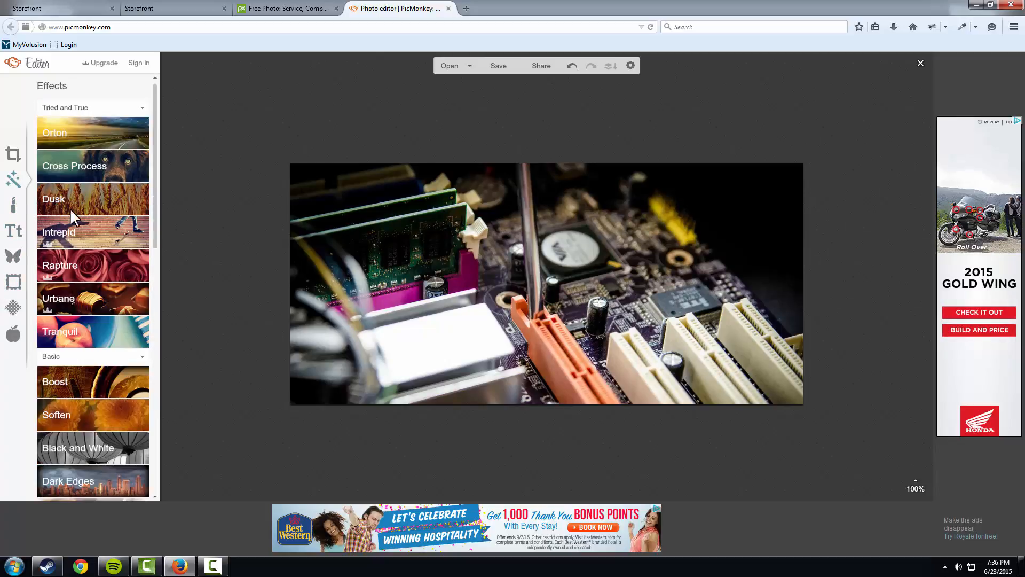
{"action": "scroll", "coordinate": [83, 267], "scroll_direction": "down", "scroll_amount": 4}
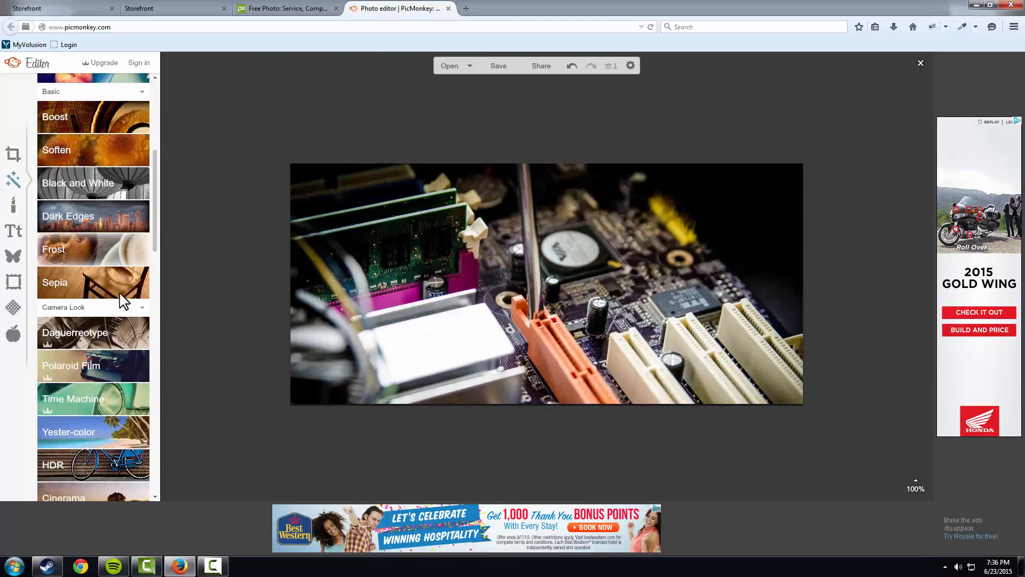
{"action": "scroll", "coordinate": [121, 294], "scroll_direction": "up", "scroll_amount": 1}
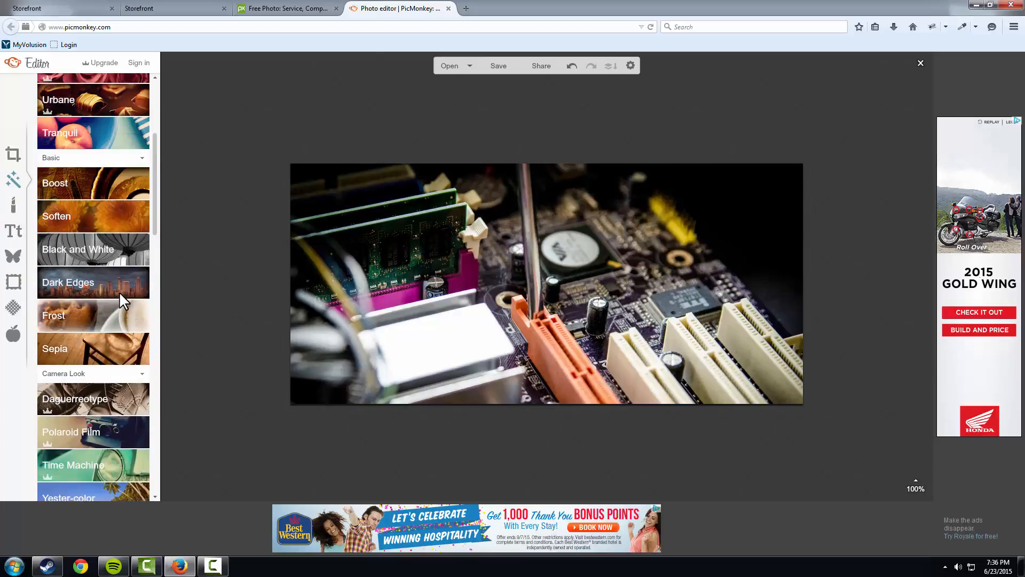
{"action": "left_click", "coordinate": [10, 214]}
{"action": "left_click", "coordinate": [12, 179]}
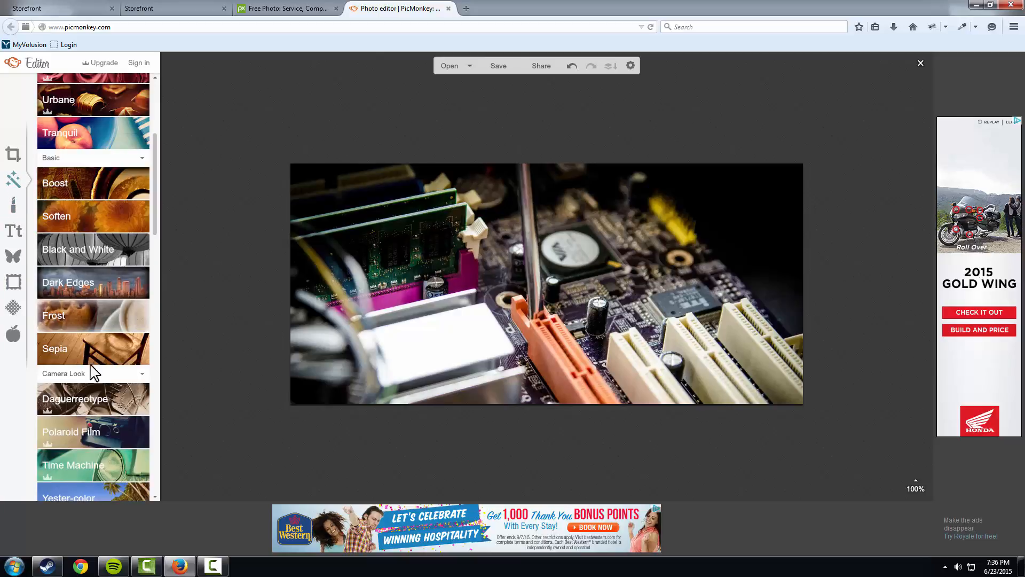
{"action": "scroll", "coordinate": [85, 379], "scroll_direction": "down", "scroll_amount": 5}
{"action": "scroll", "coordinate": [102, 368], "scroll_direction": "down", "scroll_amount": 3}
{"action": "scroll", "coordinate": [118, 277], "scroll_direction": "up", "scroll_amount": 3}
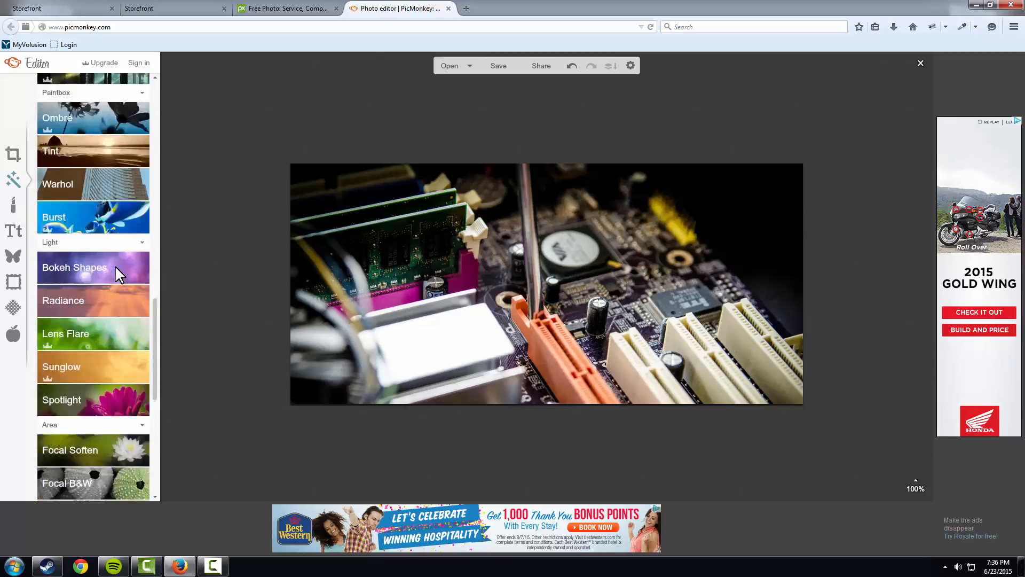
{"action": "scroll", "coordinate": [115, 265], "scroll_direction": "up", "scroll_amount": 2}
{"action": "scroll", "coordinate": [121, 287], "scroll_direction": "down", "scroll_amount": 6}
{"action": "scroll", "coordinate": [123, 343], "scroll_direction": "down", "scroll_amount": 3}
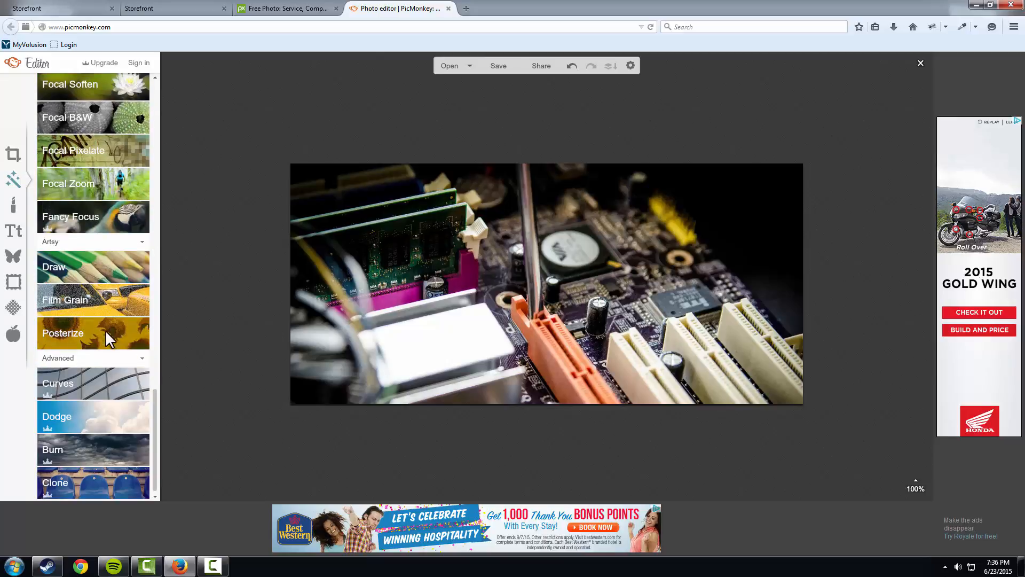
{"action": "scroll", "coordinate": [118, 327], "scroll_direction": "up", "scroll_amount": 1}
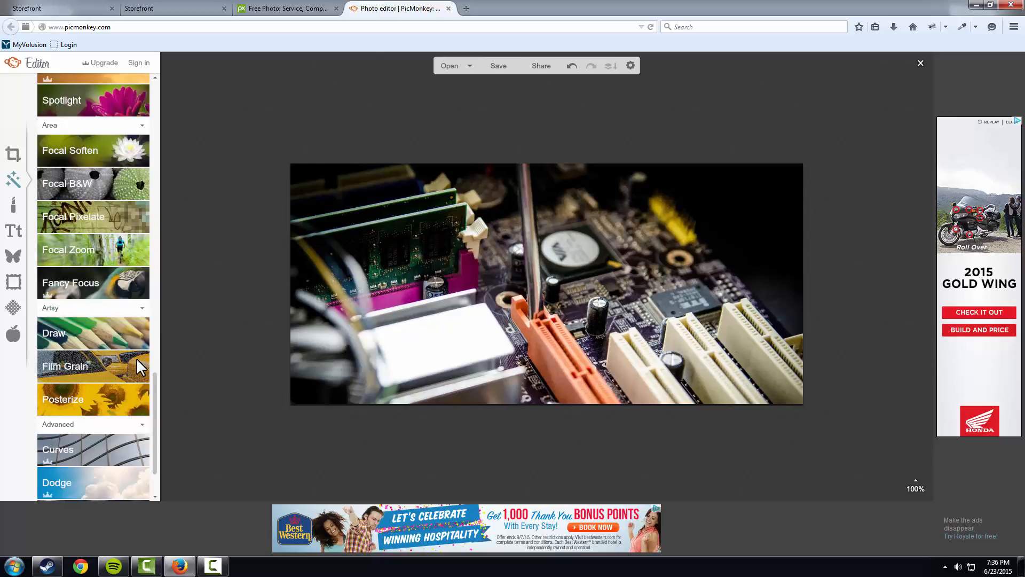
{"action": "scroll", "coordinate": [136, 359], "scroll_direction": "down", "scroll_amount": 1}
Try the Holga effect on the circuit-board photo, then cancel it.
{"action": "scroll", "coordinate": [131, 352], "scroll_direction": "up", "scroll_amount": 5}
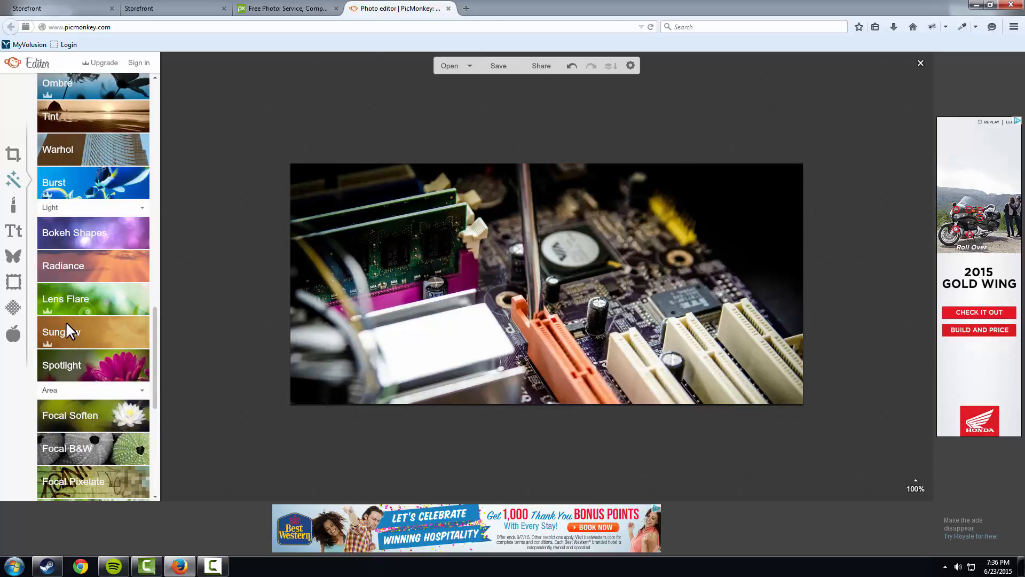
{"action": "scroll", "coordinate": [66, 328], "scroll_direction": "up", "scroll_amount": 3}
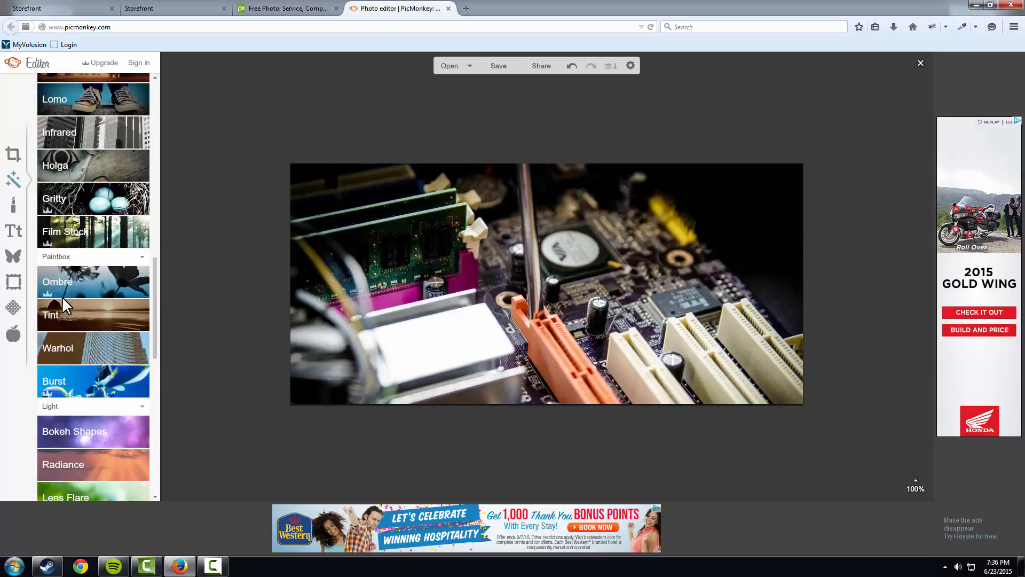
{"action": "left_click", "coordinate": [114, 170]}
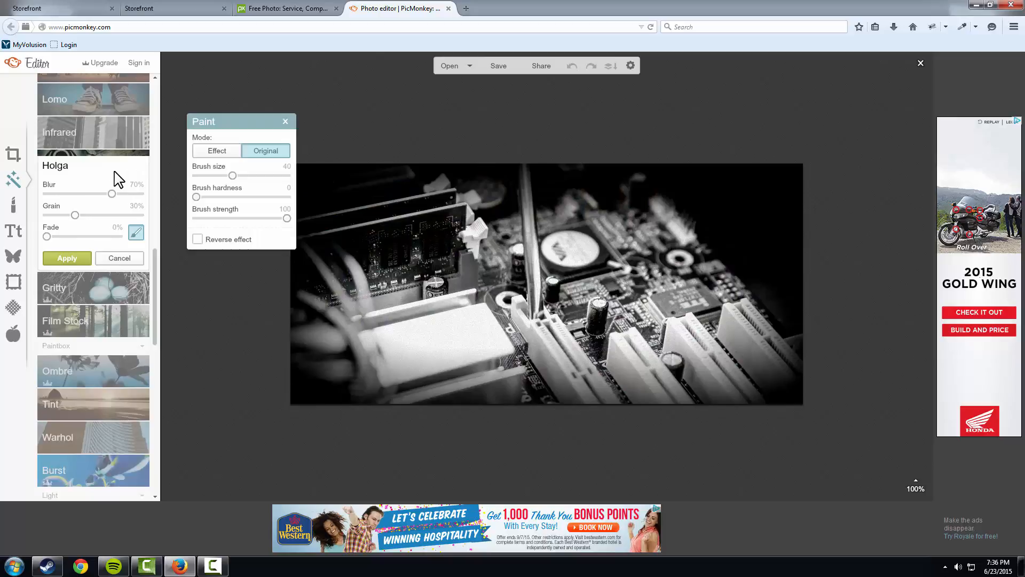
{"action": "left_click", "coordinate": [112, 259]}
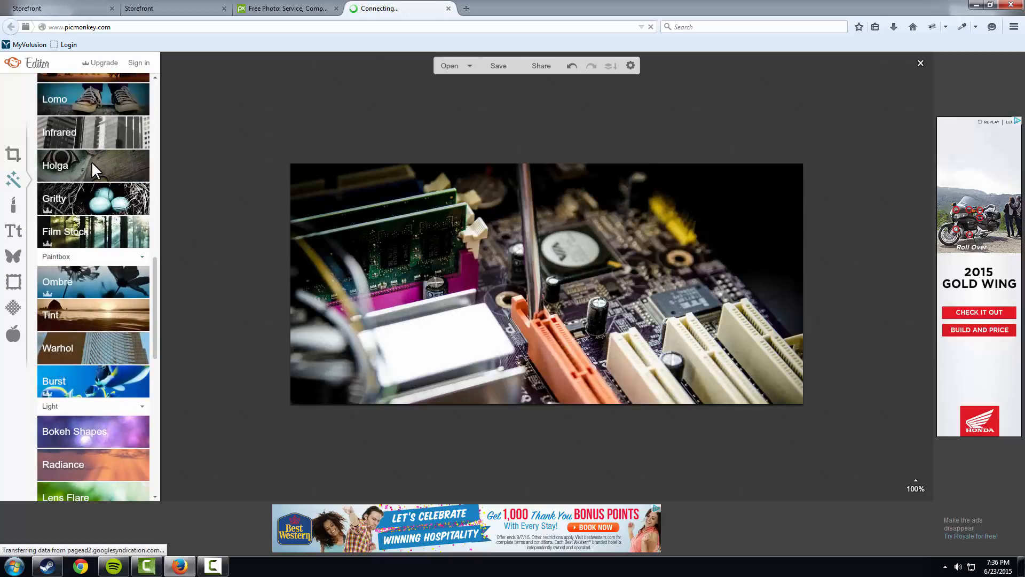
Apply the Yester-color effect to the photo with round corners turned off and the fade at 6%.
{"action": "scroll", "coordinate": [111, 192], "scroll_direction": "up", "scroll_amount": 4}
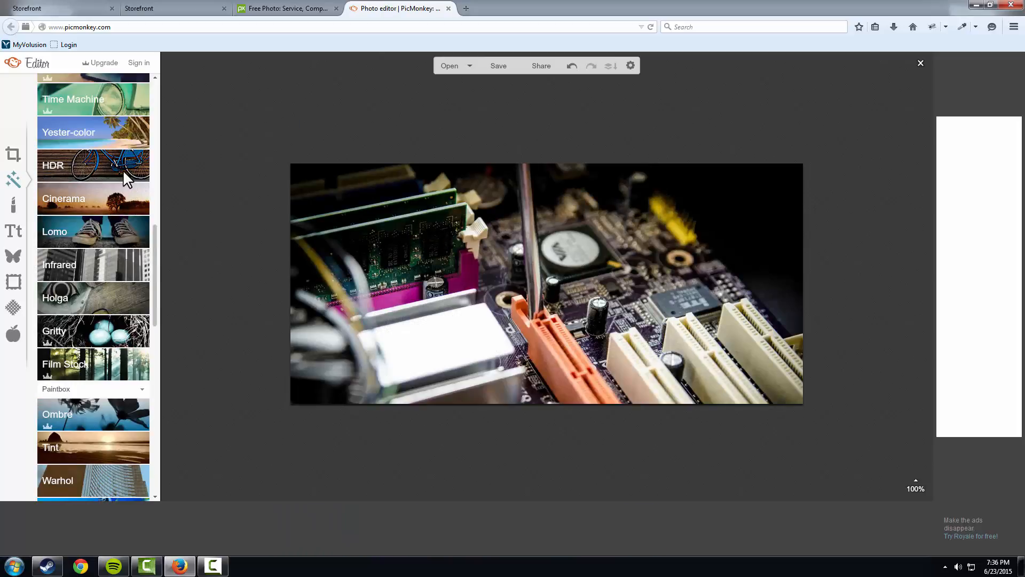
{"action": "left_click", "coordinate": [123, 136]}
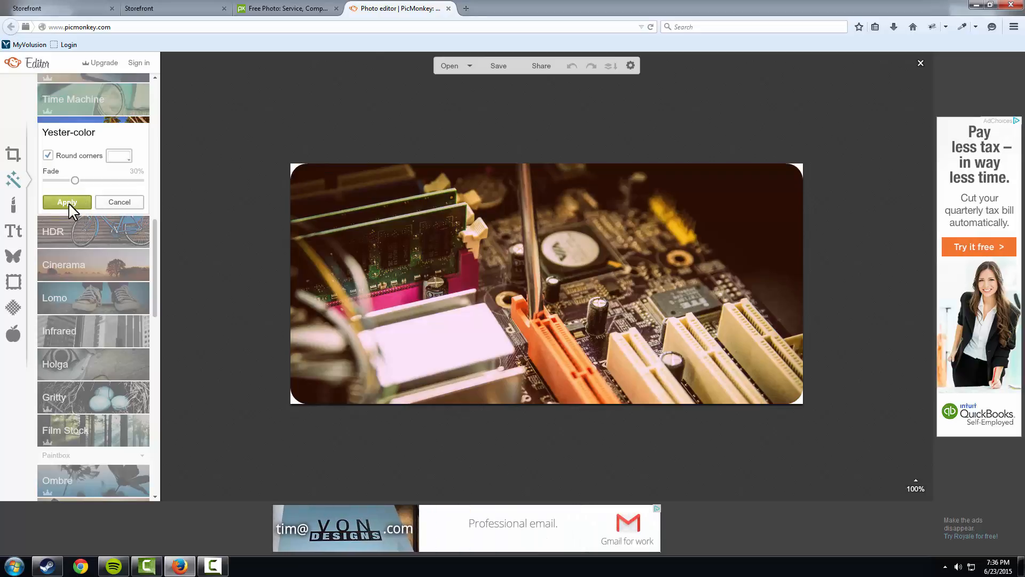
{"action": "left_click", "coordinate": [47, 156]}
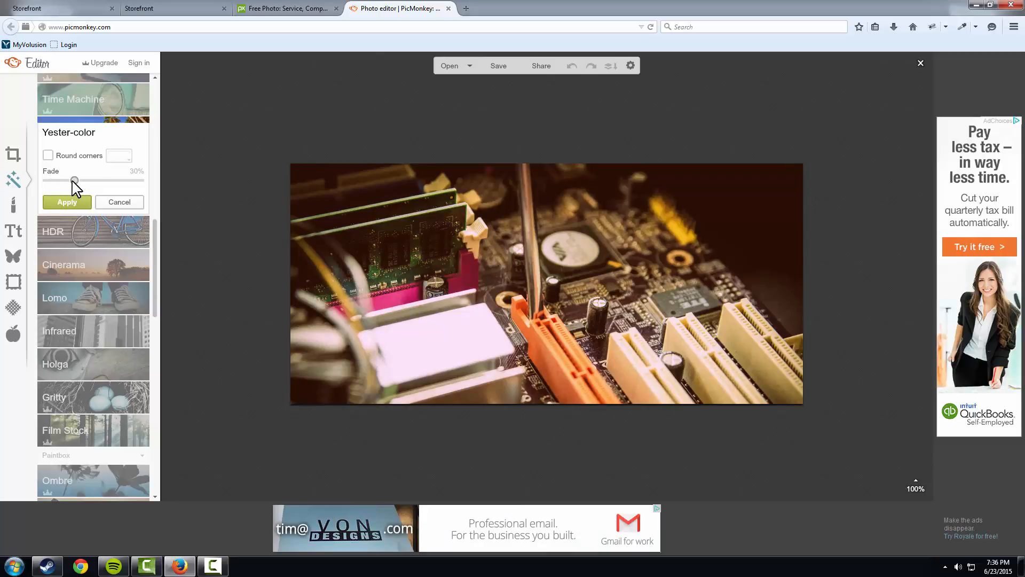
{"action": "left_click_drag", "start_coordinate": [67, 180], "coordinate": [53, 181]}
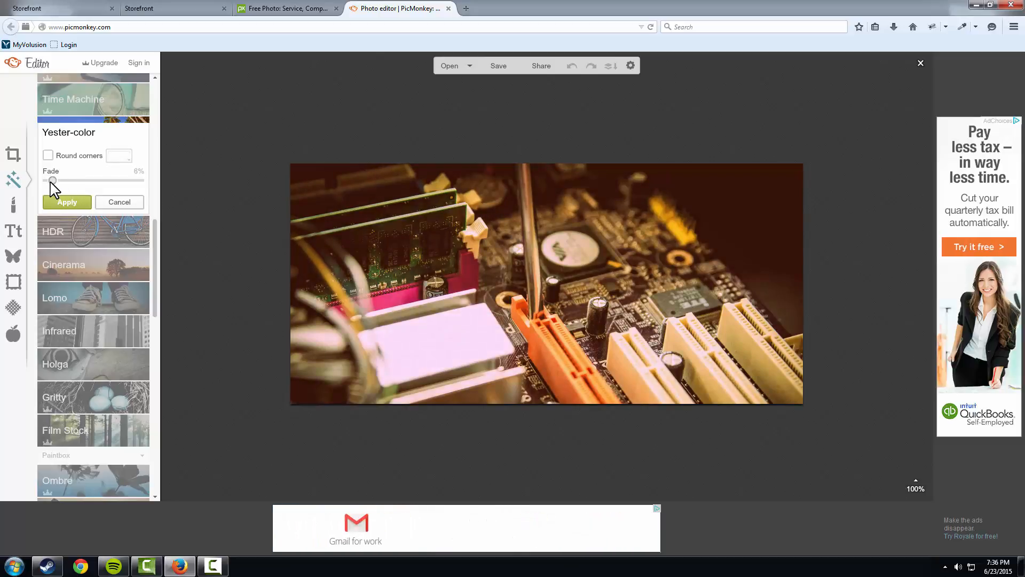
{"action": "left_click", "coordinate": [78, 202]}
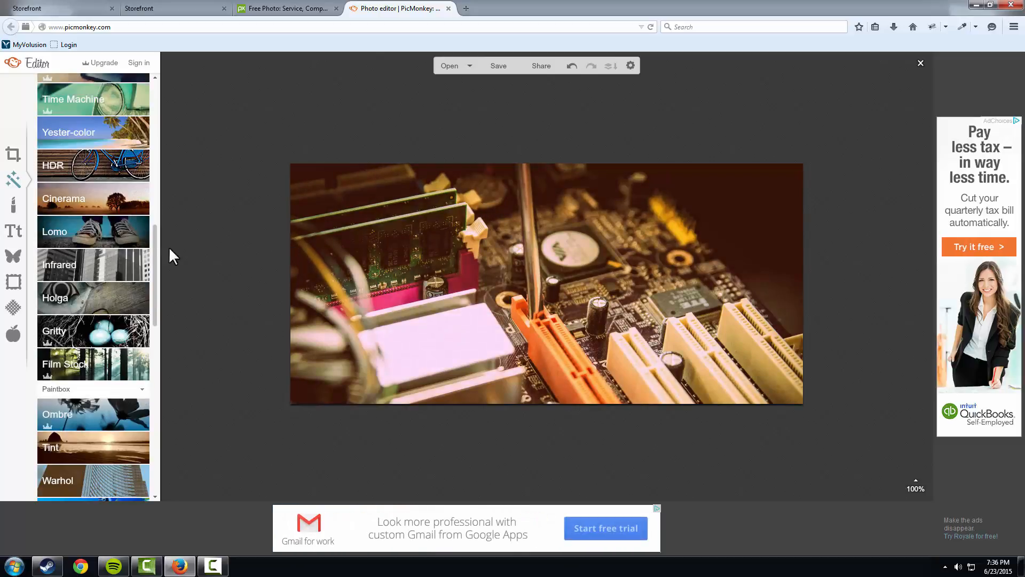
Add a text box to the photo reading "Included 2-Year Warranty".
{"action": "left_click", "coordinate": [14, 232]}
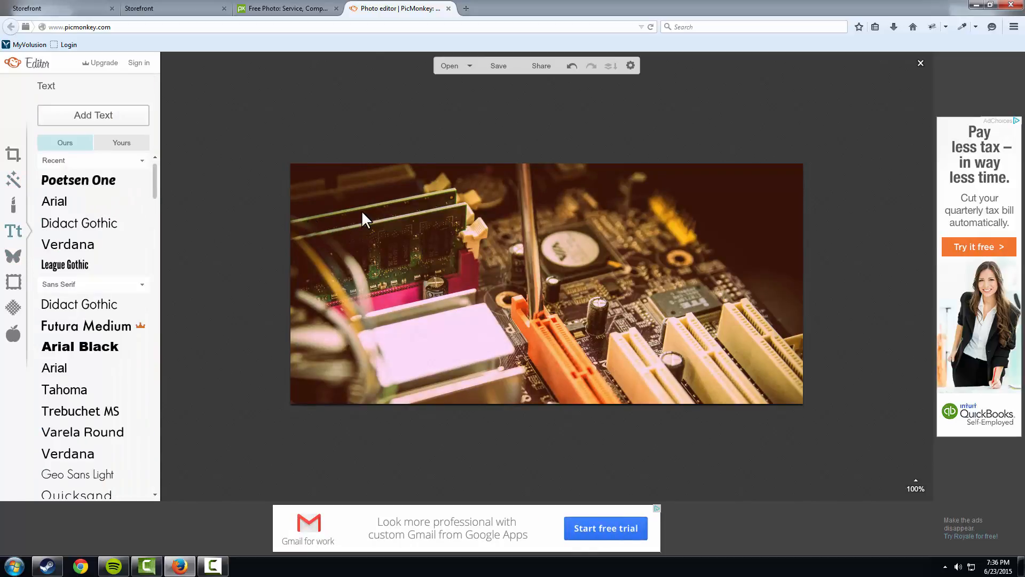
{"action": "left_click", "coordinate": [106, 120]}
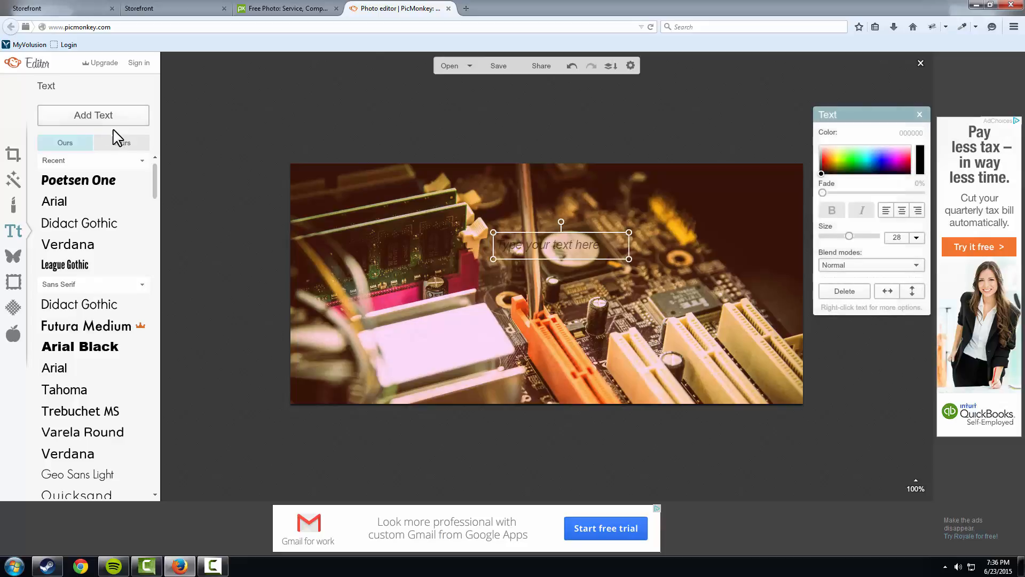
{"action": "left_click", "coordinate": [596, 245]}
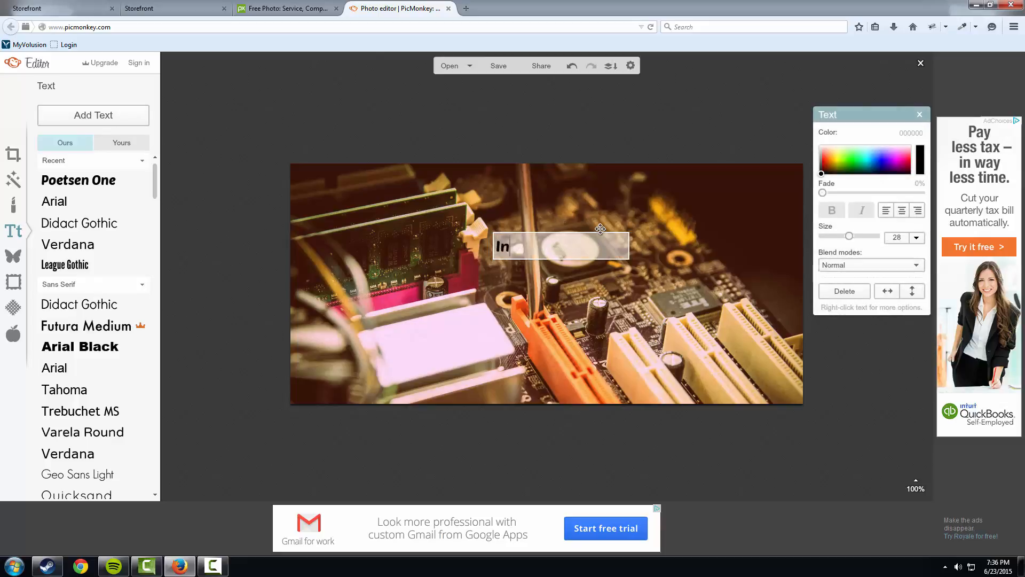
{"action": "type", "text": "Included 2-Year "}
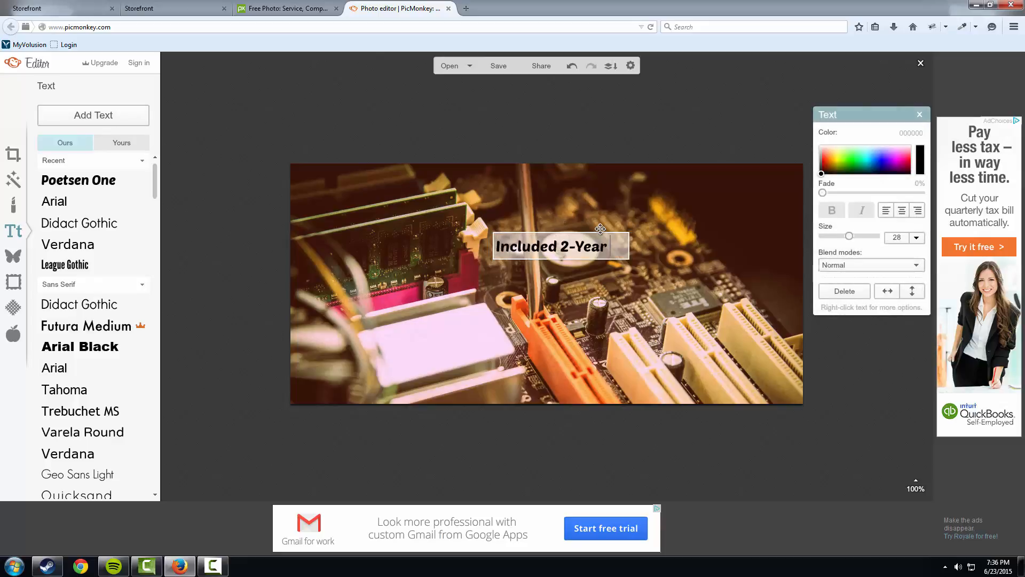
{"action": "type", "text": "Warranty"}
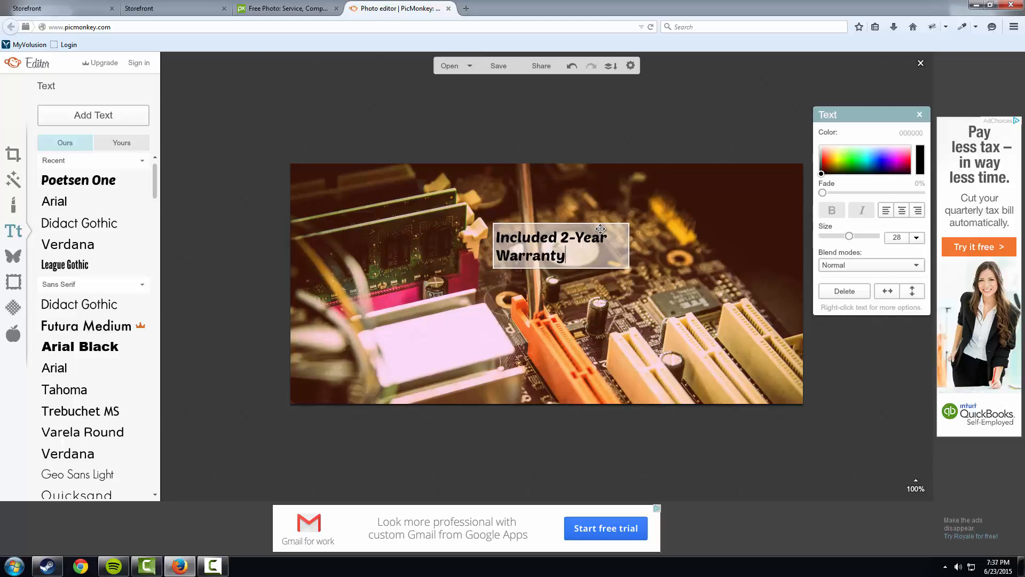
Color the whole warranty text near-white and enlarge it to size 56.
{"action": "left_click_drag", "start_coordinate": [590, 252], "coordinate": [456, 224]}
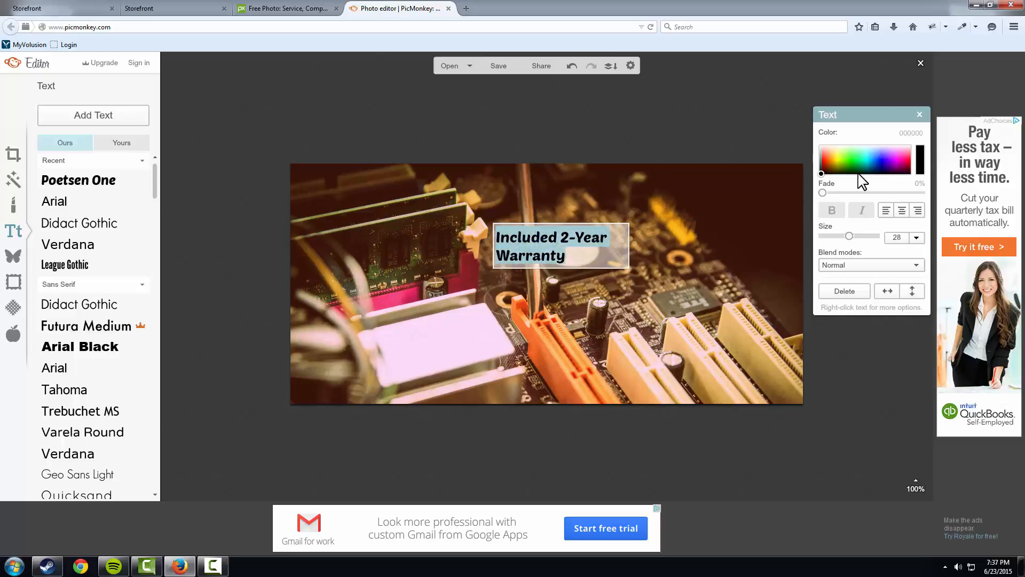
{"action": "left_click_drag", "start_coordinate": [858, 173], "coordinate": [920, 142]}
{"action": "left_click_drag", "start_coordinate": [854, 236], "coordinate": [867, 236]}
{"action": "left_click", "coordinate": [624, 243]}
{"action": "left_click", "coordinate": [633, 245]}
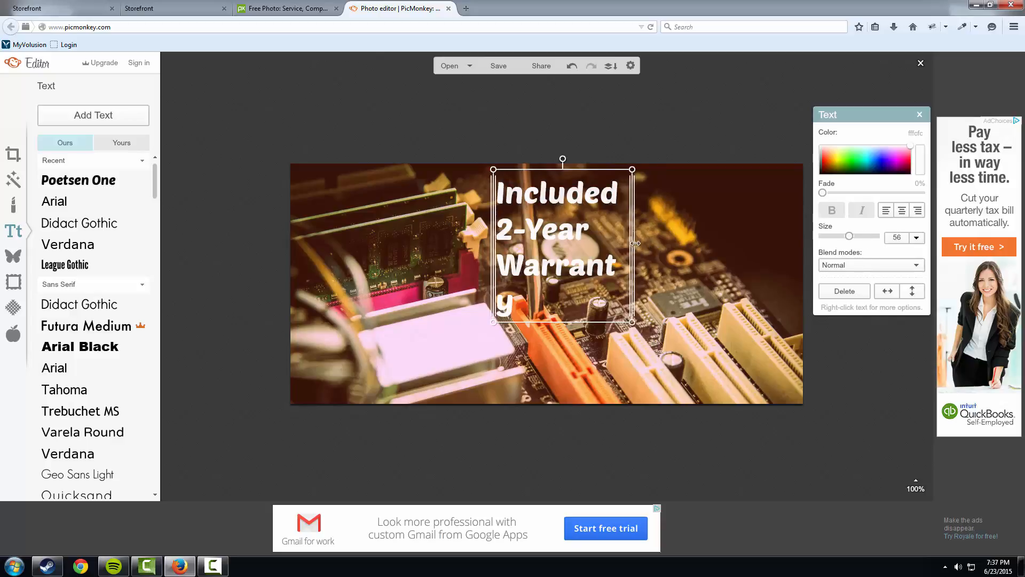
Widen the text box on both sides so the warranty text fits on one line, and move it near the photo's upper edge.
{"action": "left_click_drag", "start_coordinate": [632, 246], "coordinate": [789, 247]}
{"action": "left_click_drag", "start_coordinate": [488, 252], "coordinate": [355, 252]}
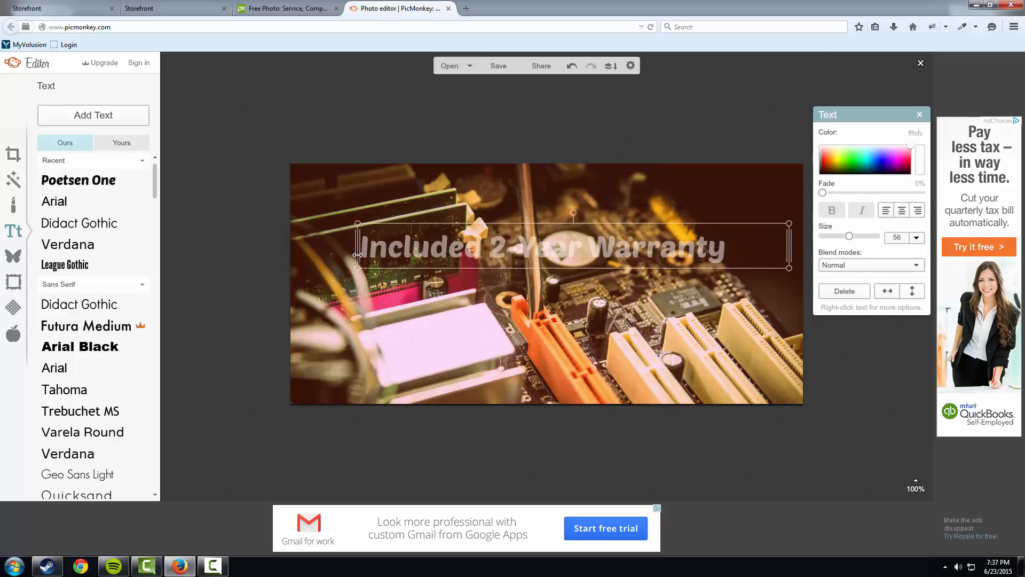
{"action": "left_click_drag", "start_coordinate": [469, 250], "coordinate": [470, 200]}
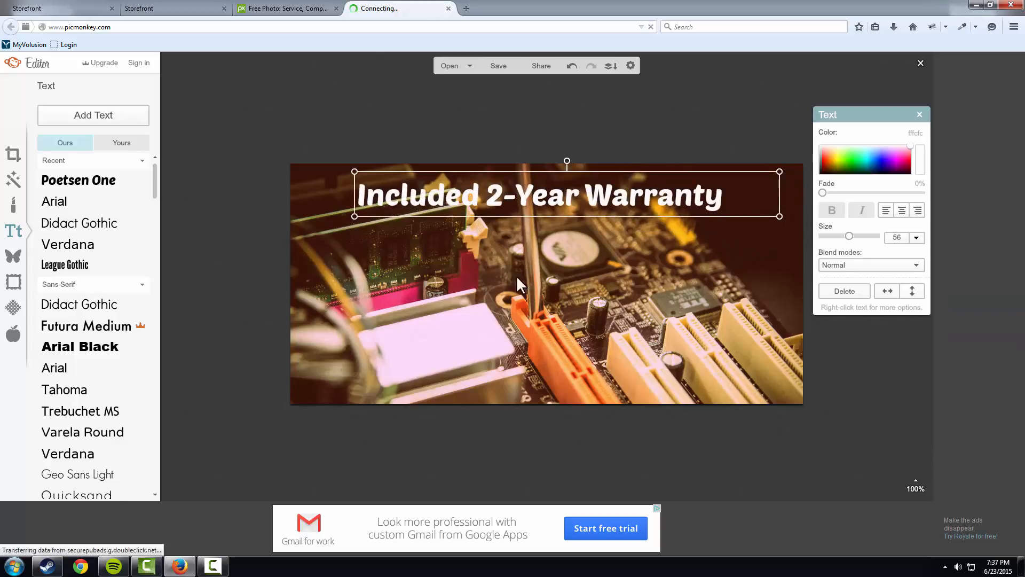
{"action": "left_click", "coordinate": [569, 298]}
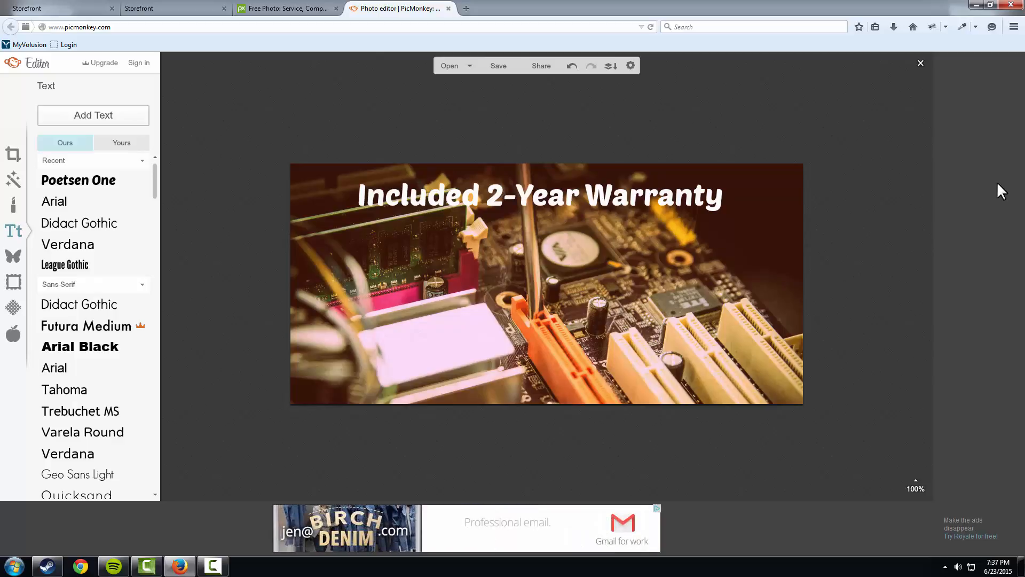
{"action": "mouse_move", "coordinate": [690, 206]}
{"action": "left_mouse_down"}
{"action": "mouse_move", "coordinate": [693, 223]}
{"action": "mouse_move", "coordinate": [688, 215]}
{"action": "left_mouse_up"}
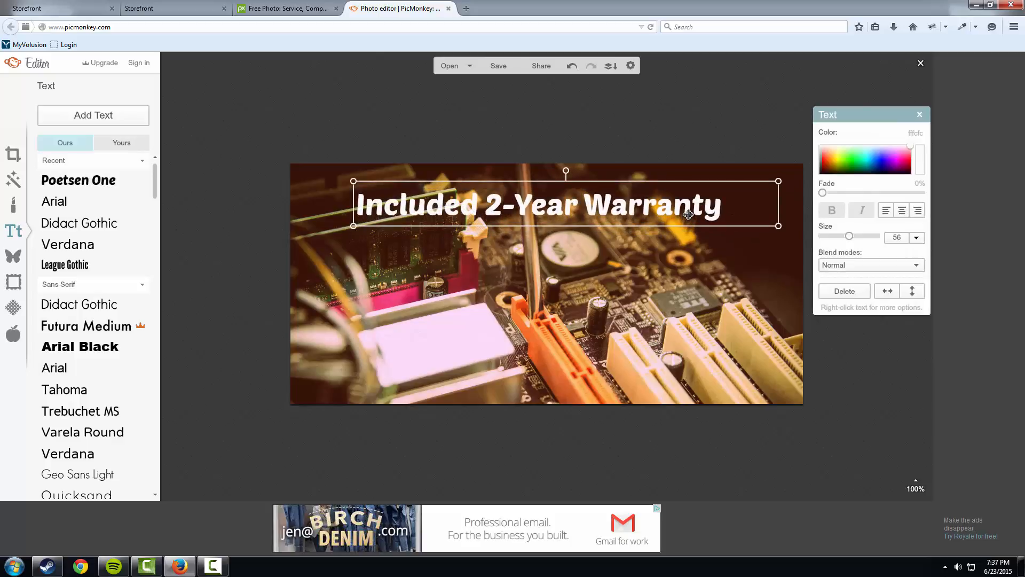
Delete the "Included 2-Year Warranty" text from the photo.
{"action": "double_click", "coordinate": [688, 214]}
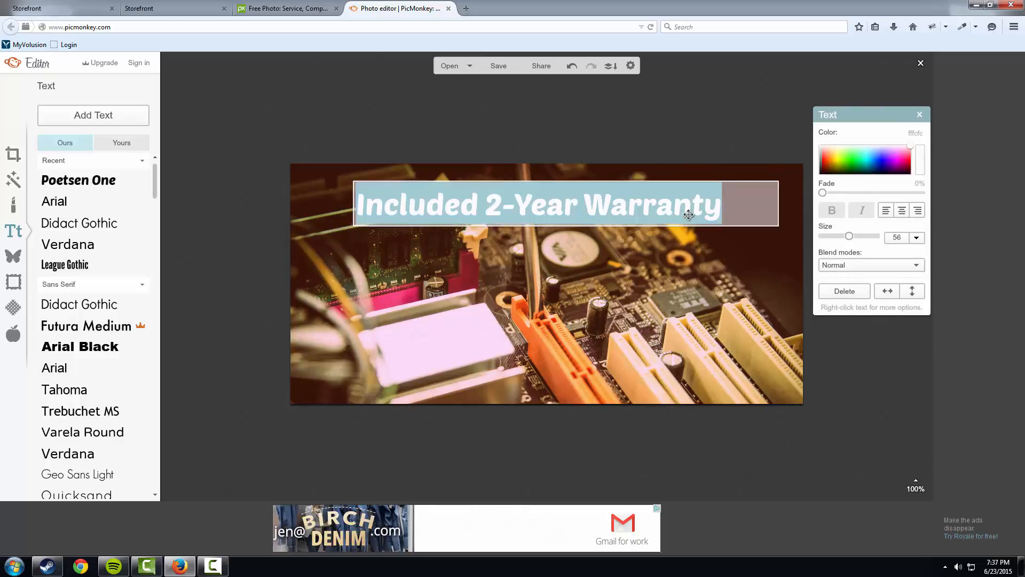
{"action": "left_click", "coordinate": [736, 215]}
{"action": "left_click", "coordinate": [649, 247]}
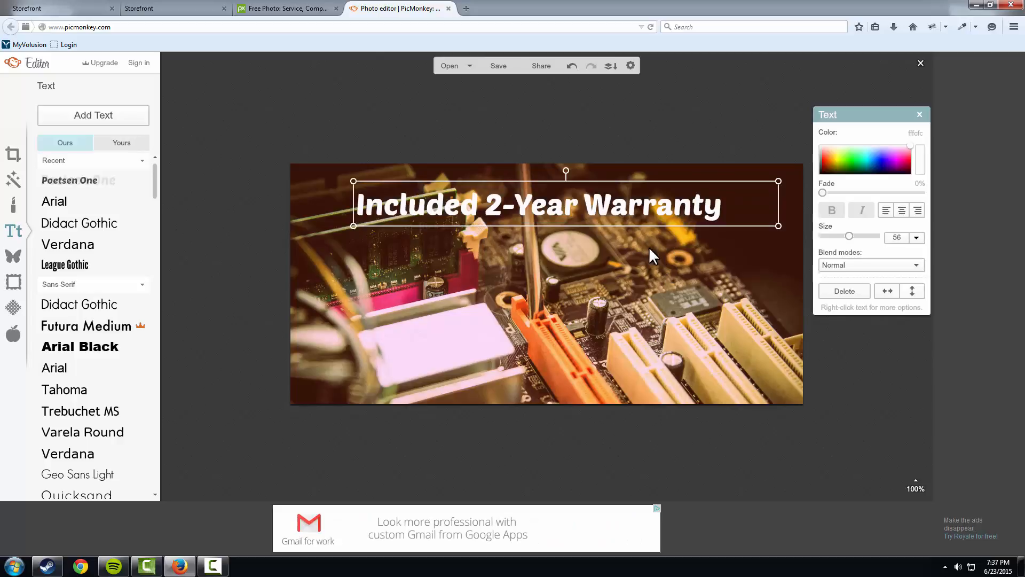
{"action": "double_click", "coordinate": [697, 207]}
{"action": "key", "text": "BackSpace"}
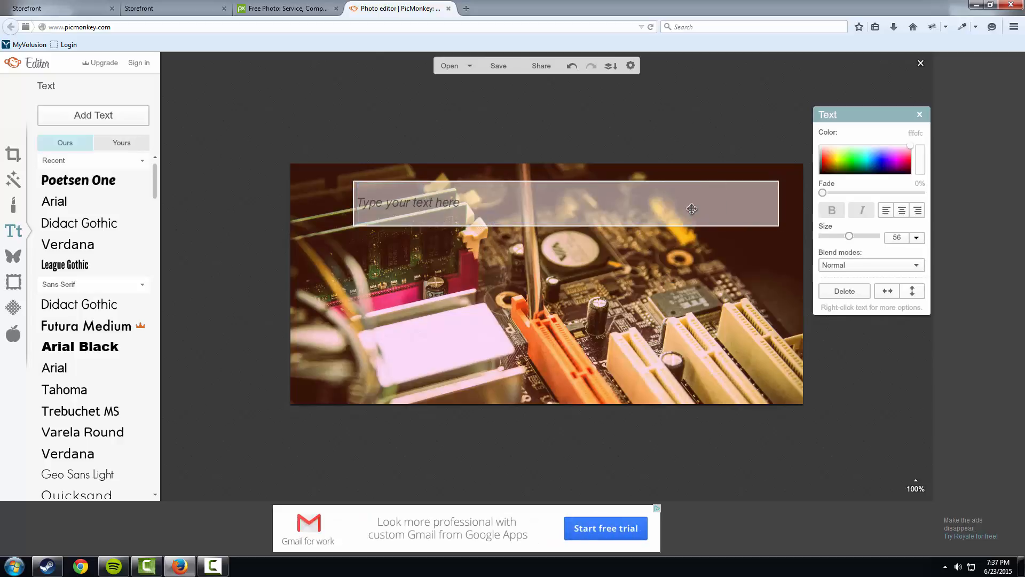
{"action": "key", "text": "Delete"}
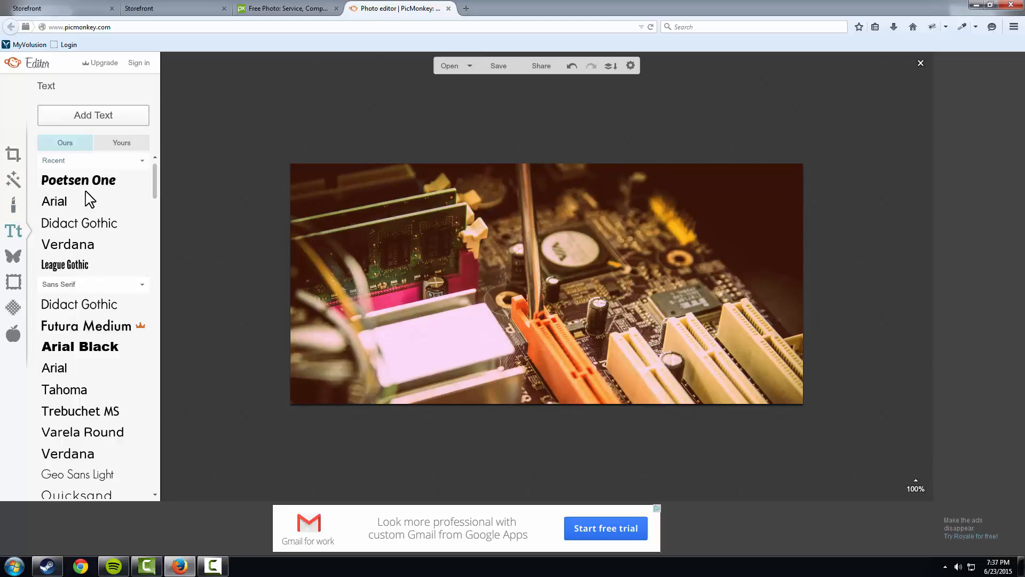
Reopen the original service-428538 photo from the computer's Slideshow Video folder, discarding the current edits.
{"action": "left_click", "coordinate": [472, 68]}
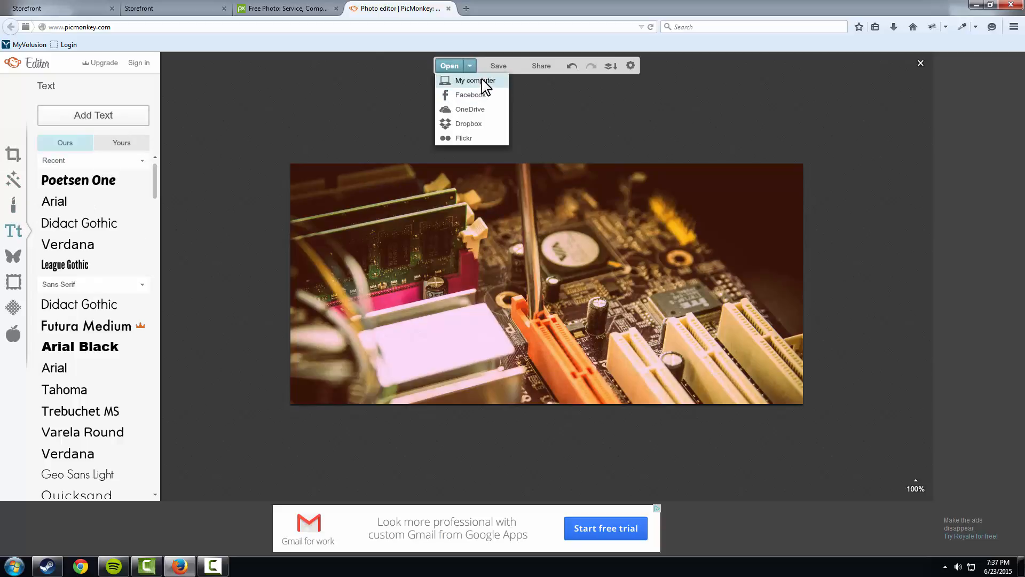
{"action": "left_click", "coordinate": [473, 80]}
{"action": "left_click", "coordinate": [470, 293]}
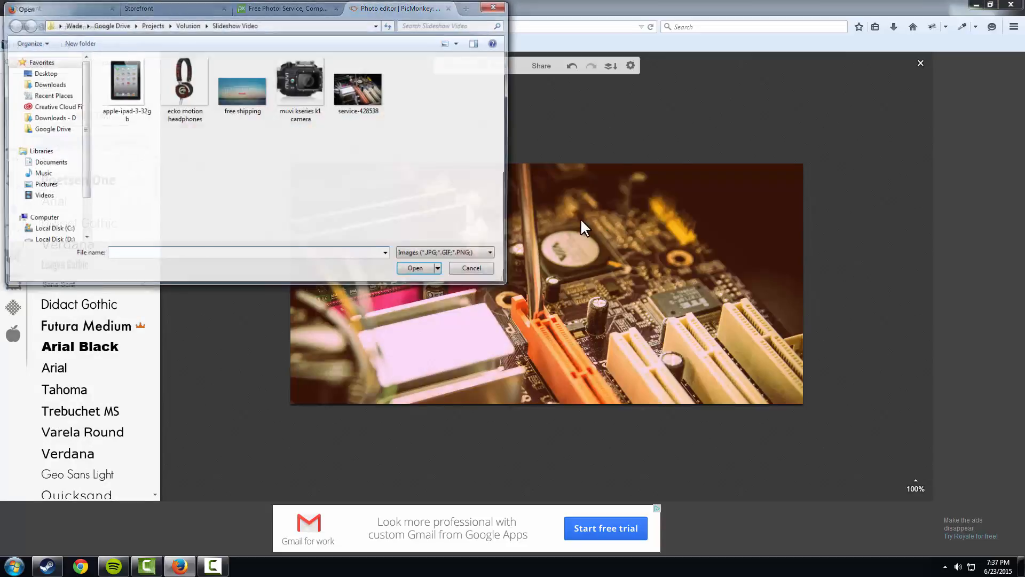
{"action": "double_click", "coordinate": [384, 90]}
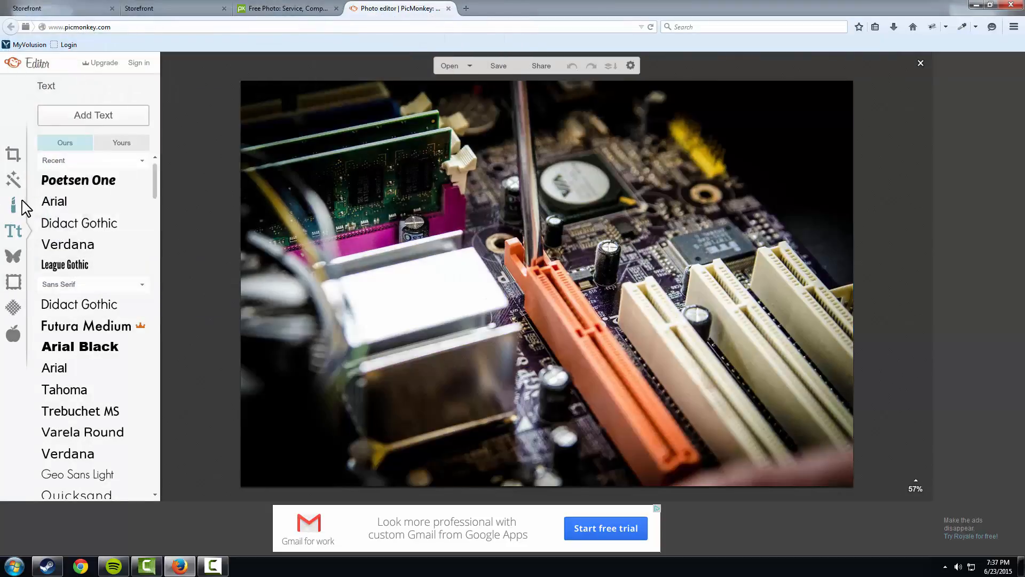
Resize the photo to 960 pixels wide, keeping its proportions.
{"action": "left_click", "coordinate": [14, 157]}
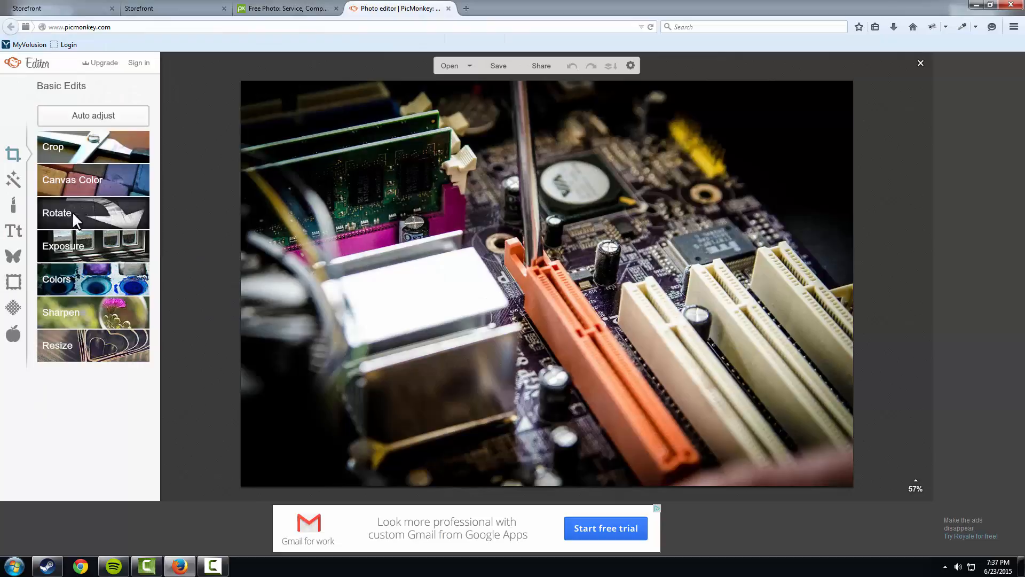
{"action": "left_click", "coordinate": [80, 348]}
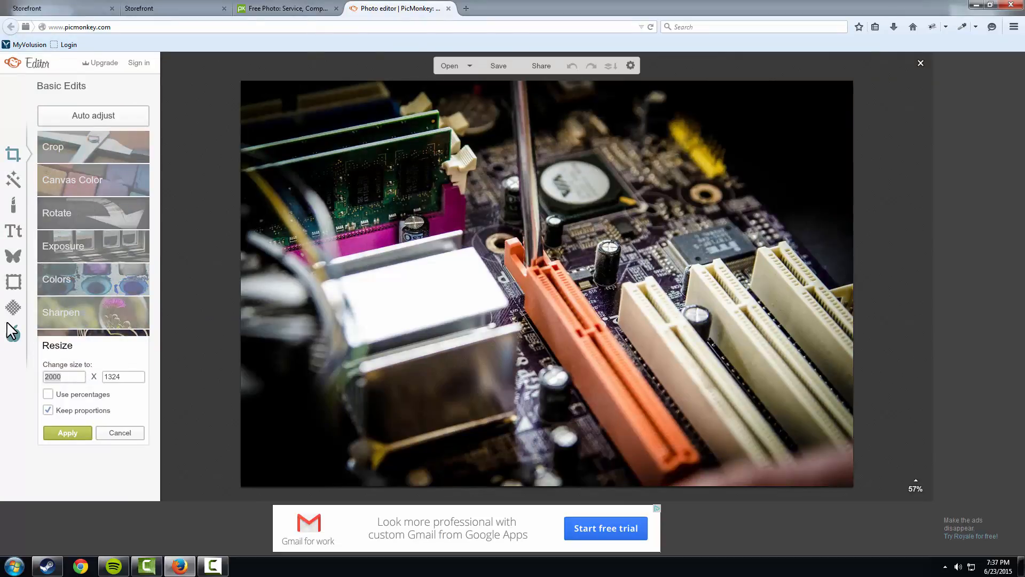
{"action": "type", "text": "960"}
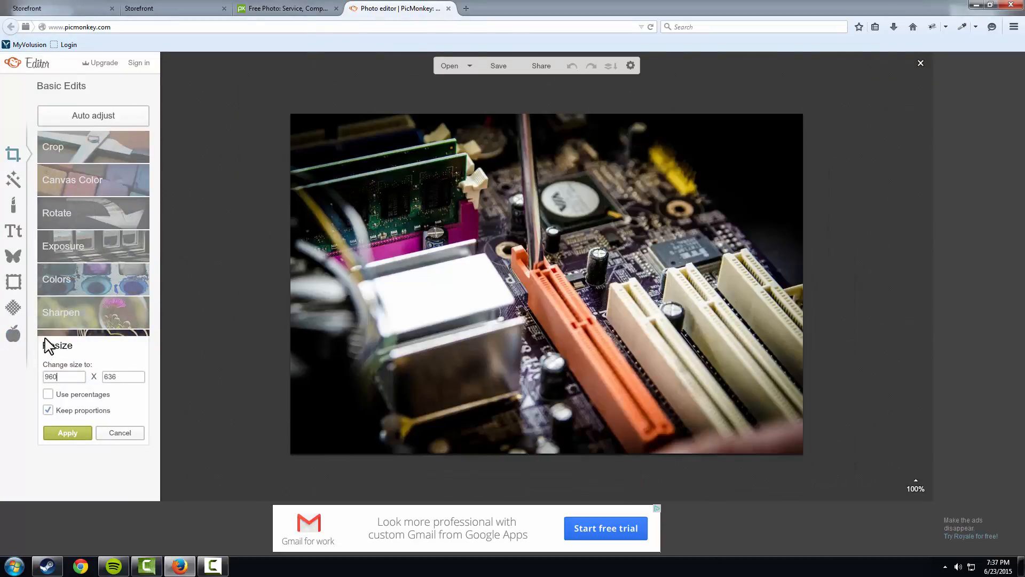
{"action": "left_click", "coordinate": [75, 434]}
Crop the photo to 960 x 450 with no fixed proportions, keeping its uppermost part.
{"action": "left_click", "coordinate": [115, 155]}
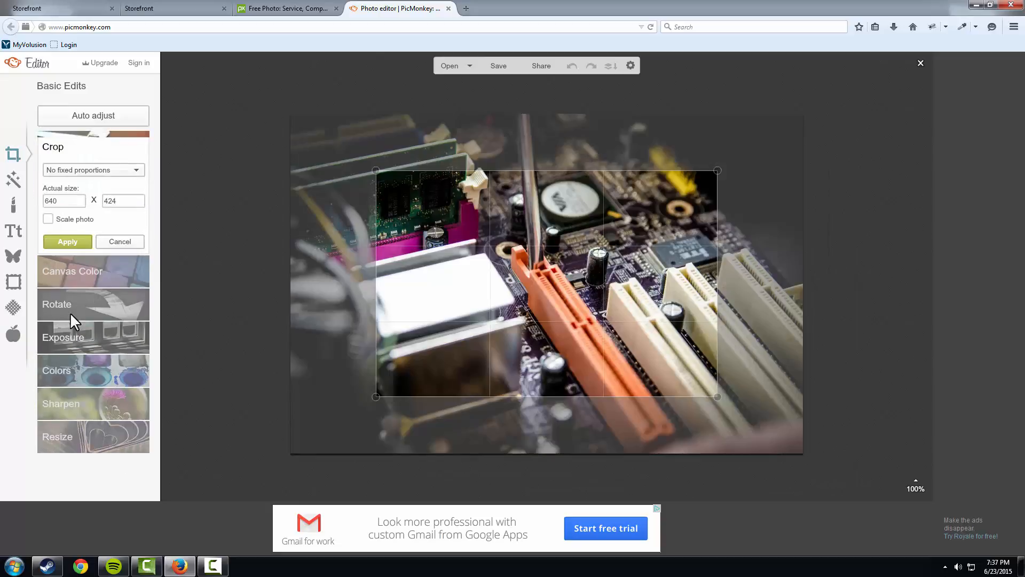
{"action": "type", "text": "960"}
{"action": "key", "text": "Tab"}
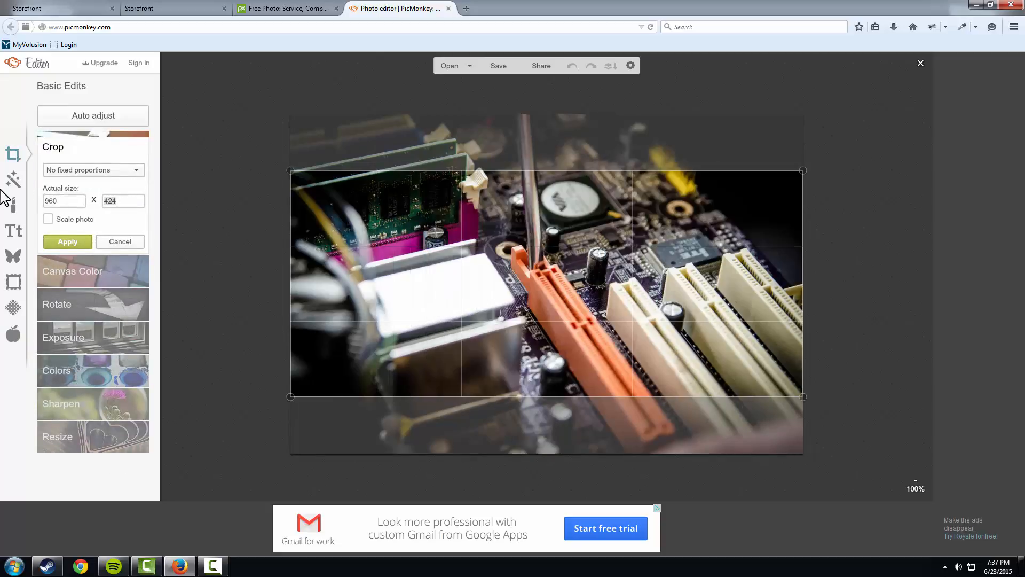
{"action": "type", "text": "450"}
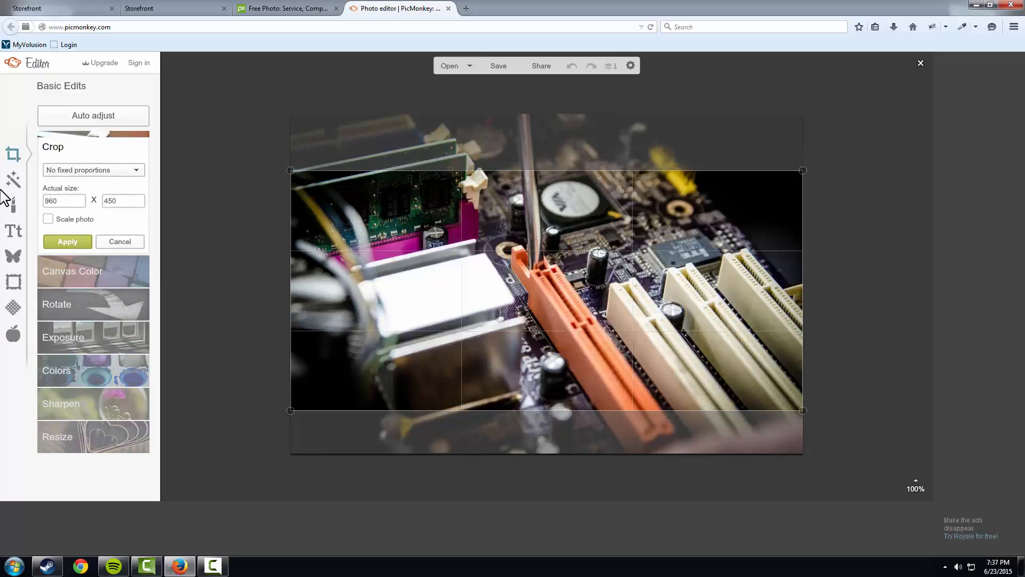
{"action": "left_click_drag", "start_coordinate": [448, 280], "coordinate": [451, 176]}
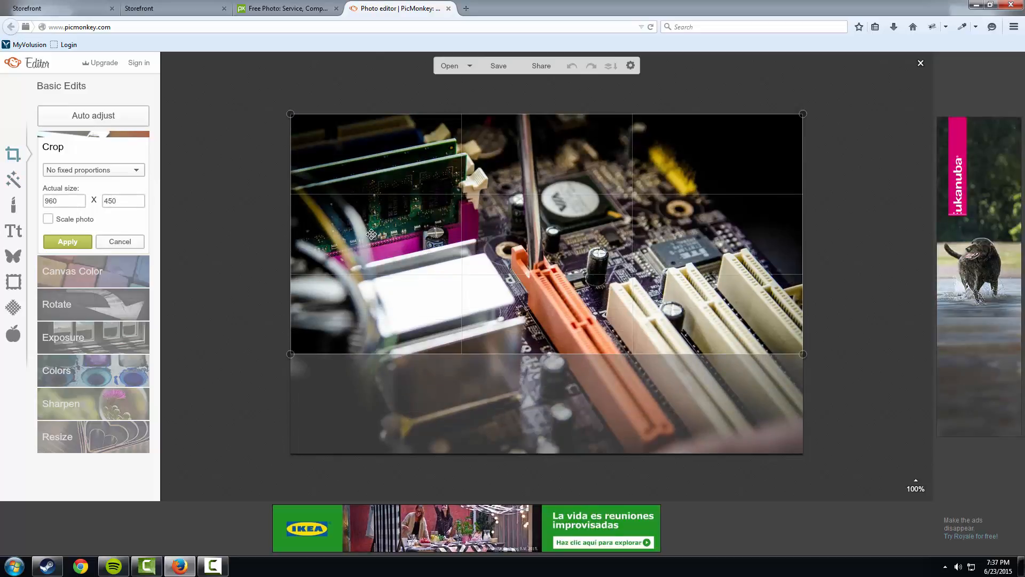
{"action": "left_click", "coordinate": [66, 170]}
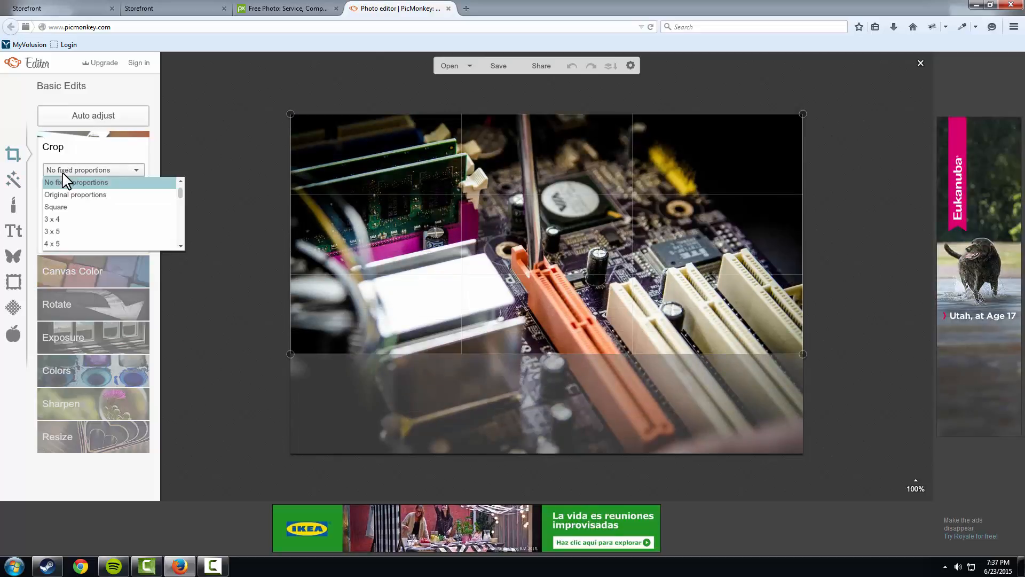
{"action": "left_click", "coordinate": [66, 182]}
{"action": "left_click", "coordinate": [62, 242]}
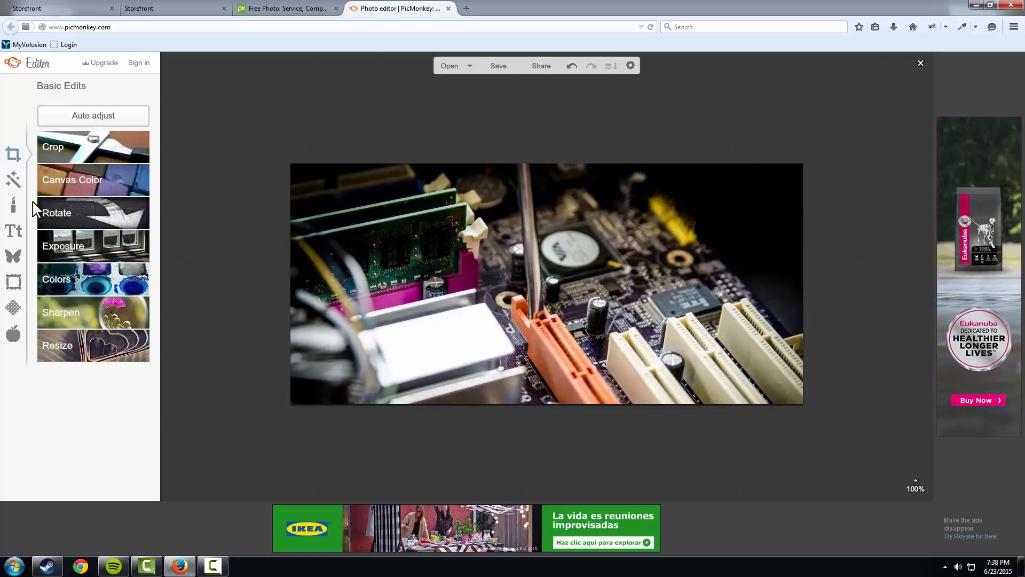
{"action": "left_click", "coordinate": [17, 287]}
{"action": "left_click", "coordinate": [18, 327]}
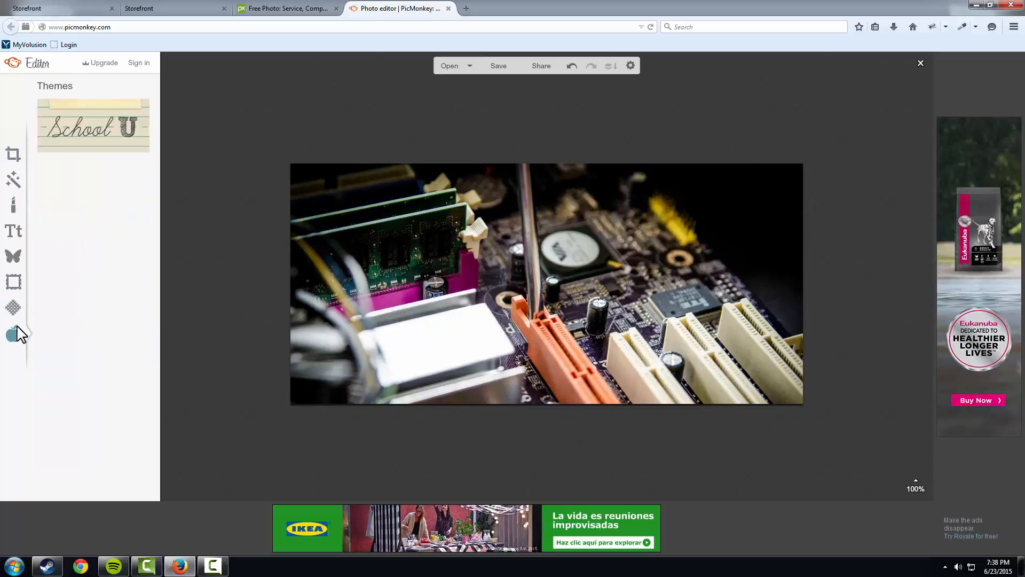
{"action": "scroll", "coordinate": [80, 197], "scroll_direction": "down", "scroll_amount": 5}
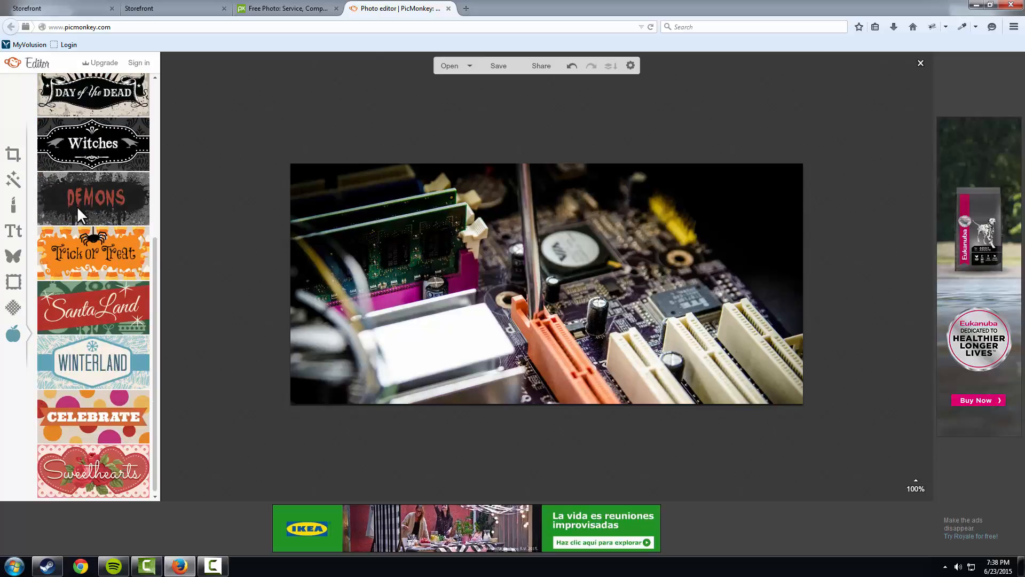
{"action": "scroll", "coordinate": [67, 326], "scroll_direction": "up", "scroll_amount": 5}
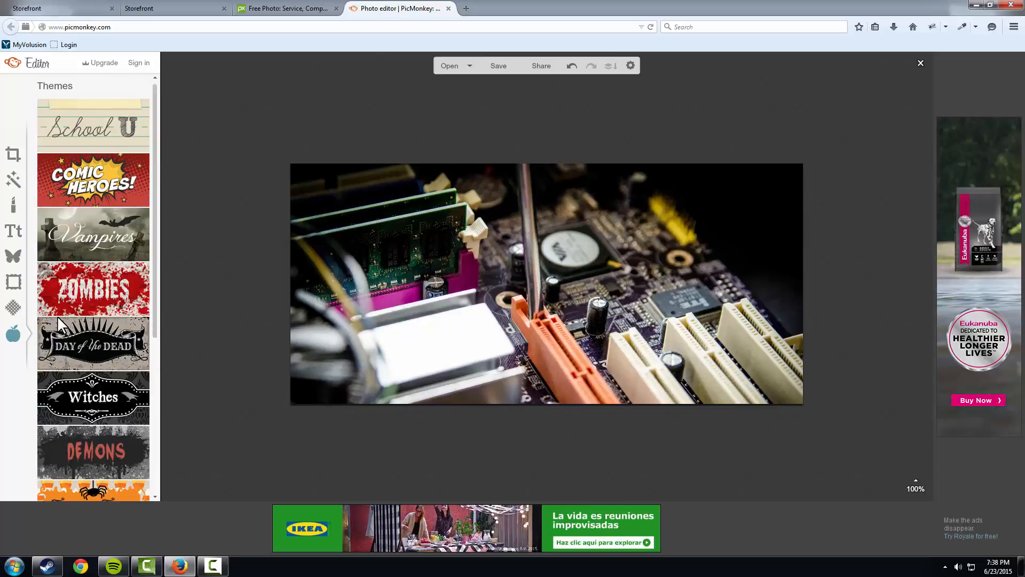
{"action": "left_click", "coordinate": [11, 233]}
Add a basic many-pointed starburst from the Stars overlays to the photo.
{"action": "left_click", "coordinate": [8, 258]}
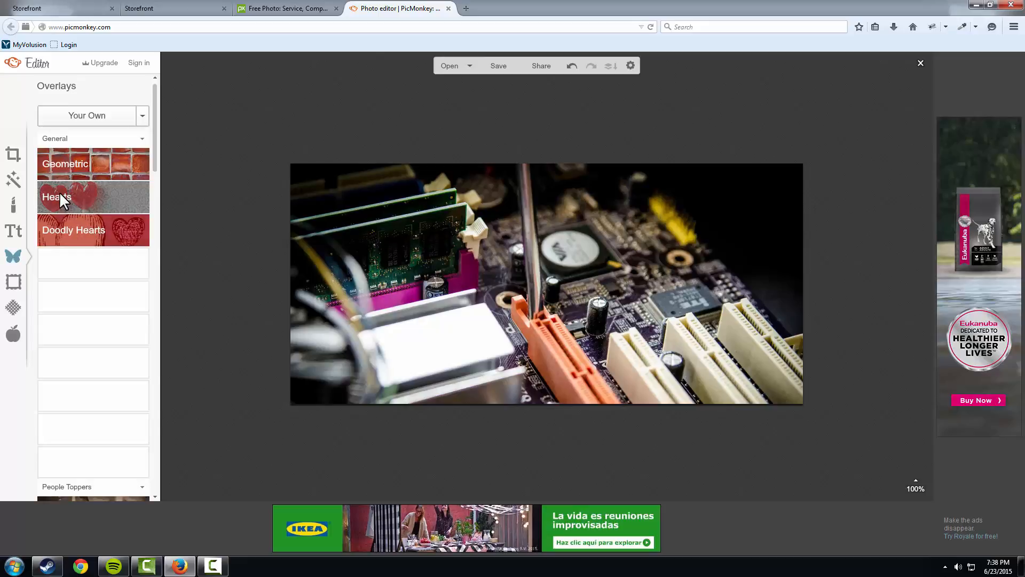
{"action": "left_click", "coordinate": [98, 294]}
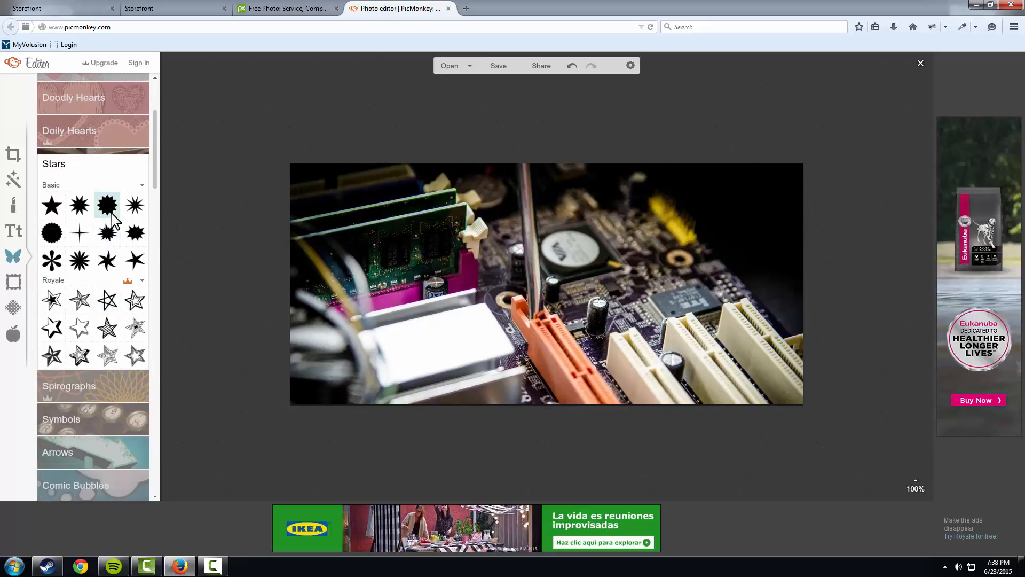
{"action": "left_click", "coordinate": [108, 206]}
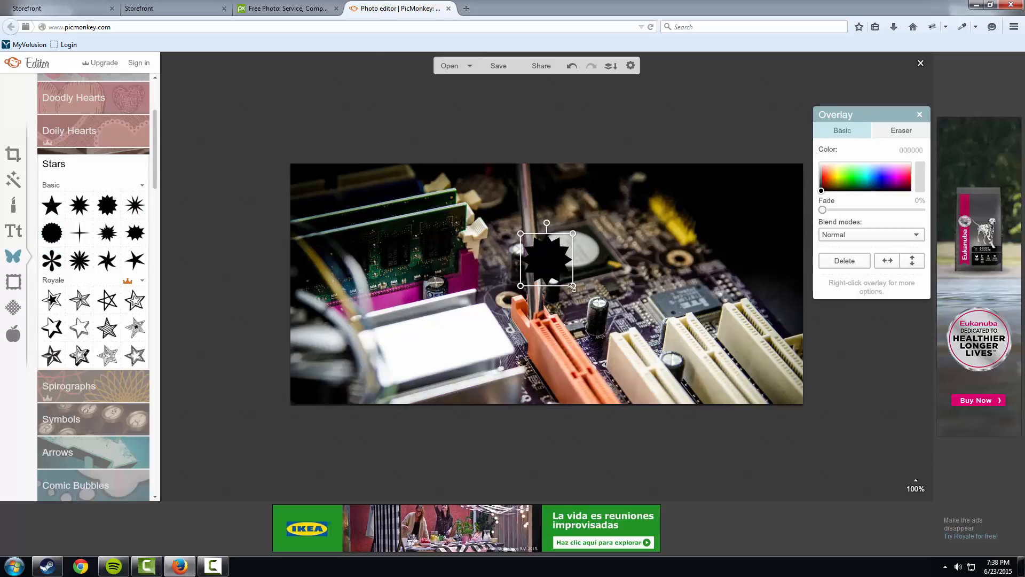
Browse the Symbols and Arrows overlays, and add the green-bordered note from the Paper Scrap overlays to the photo.
{"action": "scroll", "coordinate": [76, 233], "scroll_direction": "down", "scroll_amount": 4}
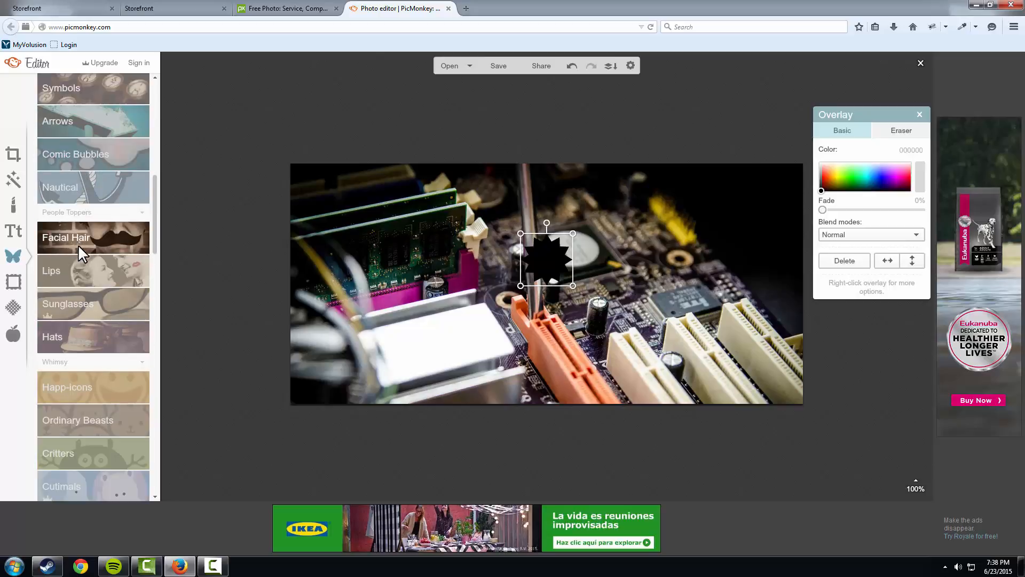
{"action": "left_click", "coordinate": [111, 211]}
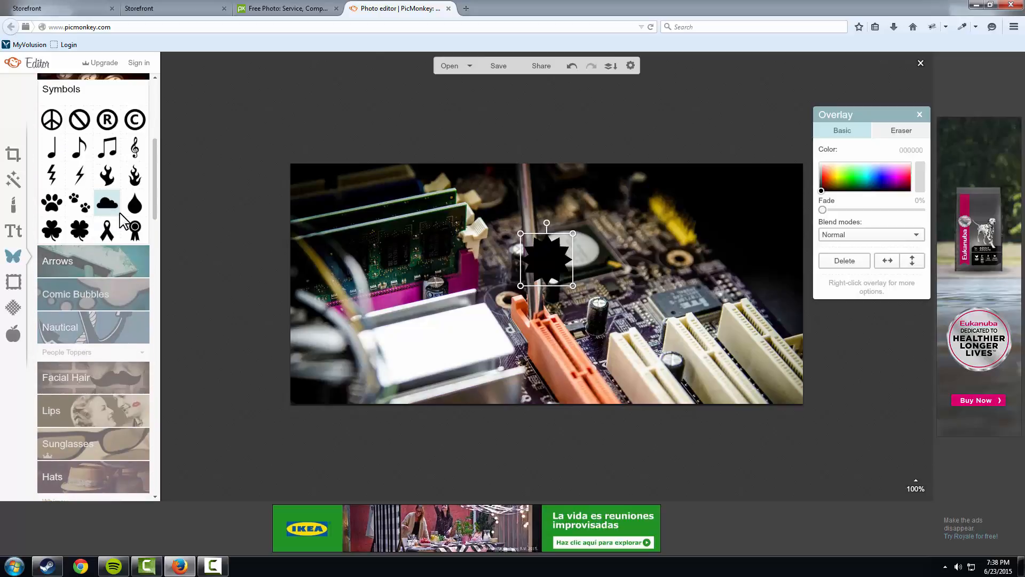
{"action": "scroll", "coordinate": [122, 225], "scroll_direction": "down", "scroll_amount": 4}
{"action": "left_click", "coordinate": [115, 130]}
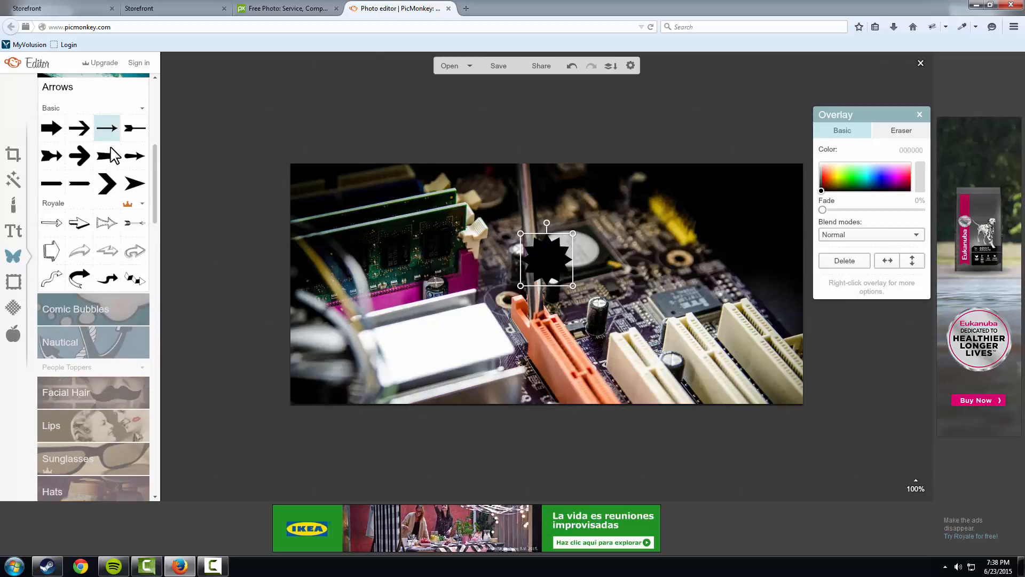
{"action": "scroll", "coordinate": [113, 192], "scroll_direction": "down", "scroll_amount": 5}
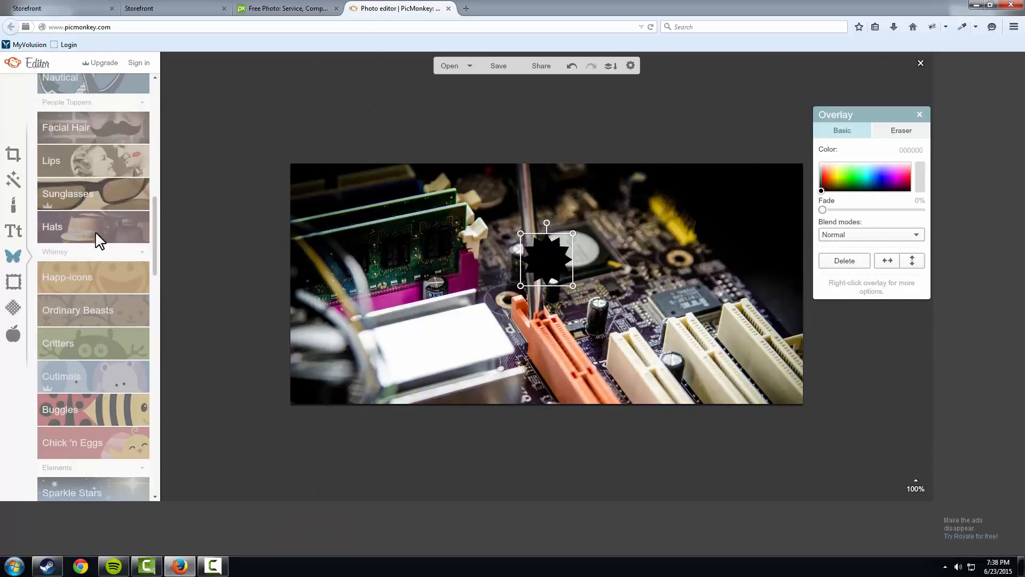
{"action": "scroll", "coordinate": [120, 280], "scroll_direction": "down", "scroll_amount": 7}
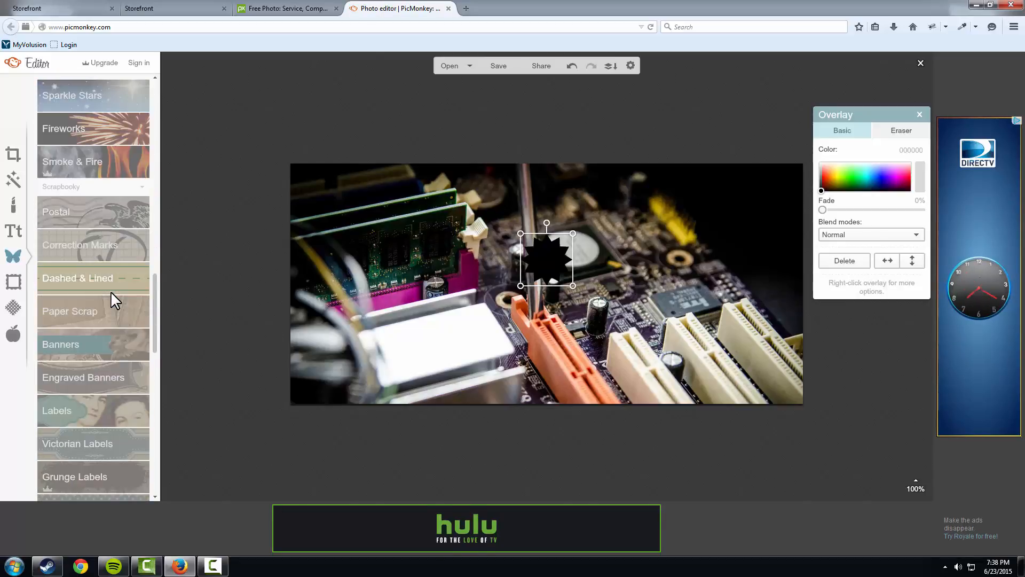
{"action": "left_click", "coordinate": [76, 311]}
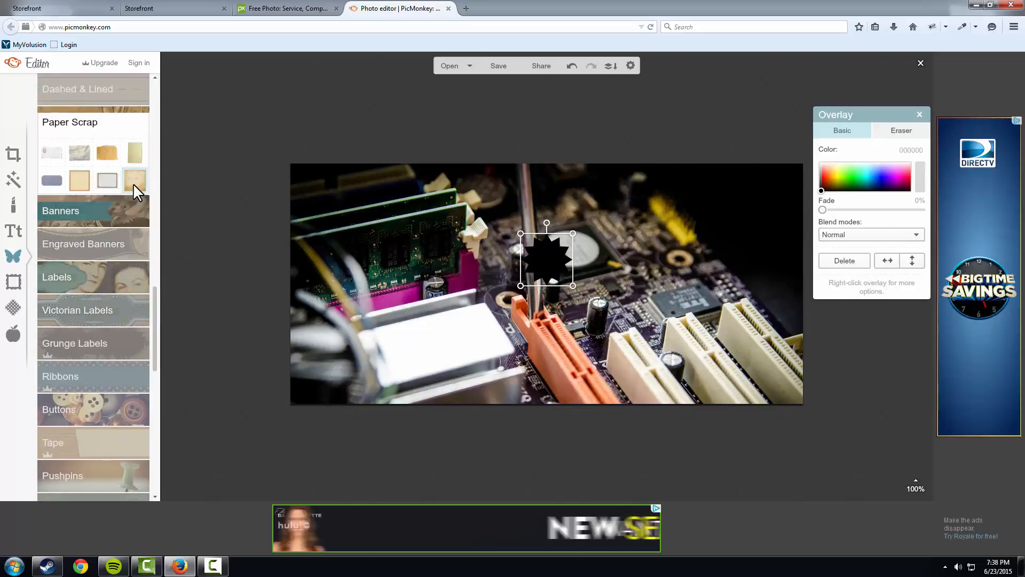
{"action": "left_click", "coordinate": [107, 182]}
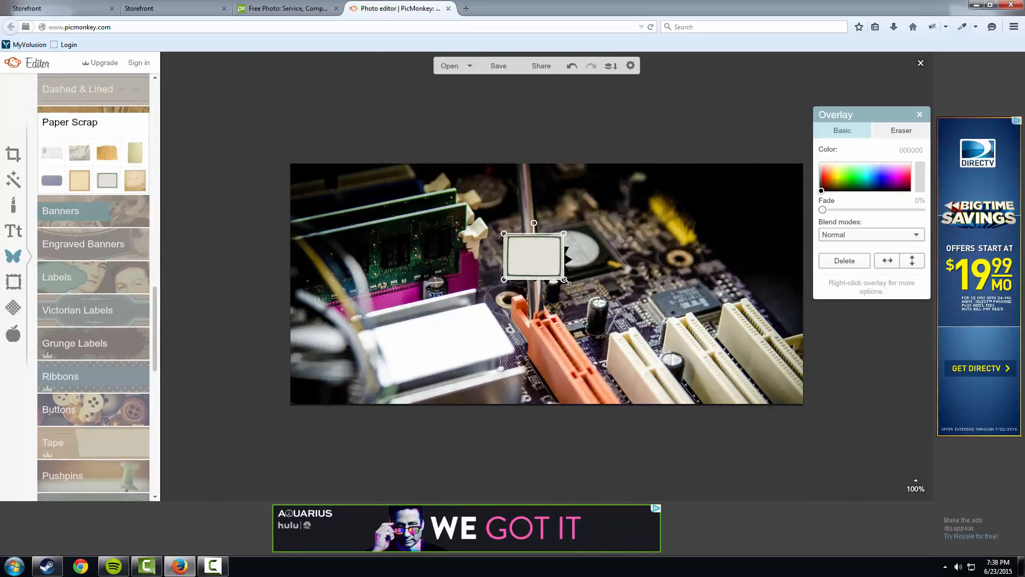
Enlarge the paper scrap overlay and center it on the photo.
{"action": "left_click_drag", "start_coordinate": [564, 279], "coordinate": [683, 369]}
{"action": "left_click_drag", "start_coordinate": [609, 334], "coordinate": [528, 289]}
{"action": "left_click_drag", "start_coordinate": [607, 317], "coordinate": [666, 374]}
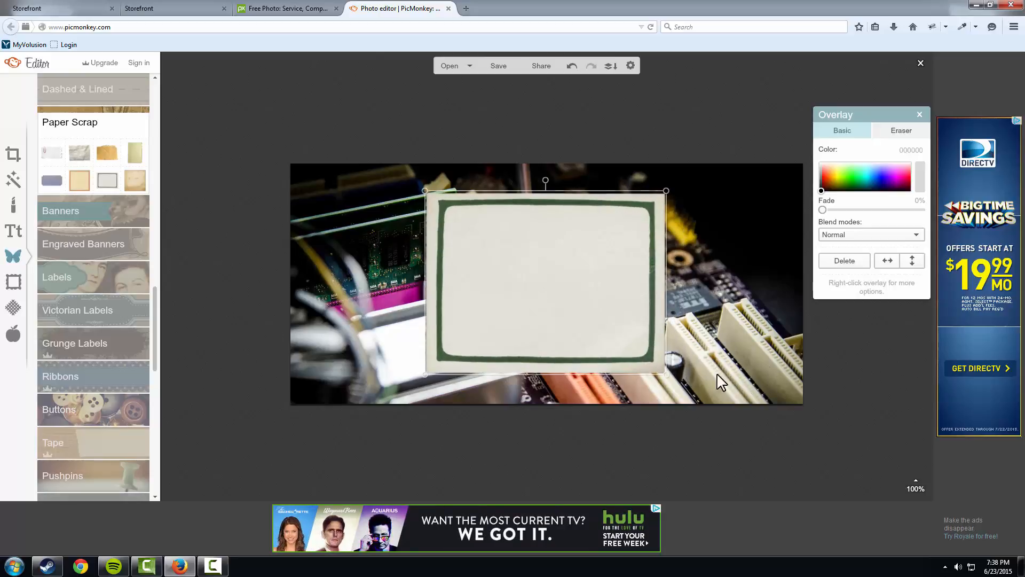
Replace the paper scrap and starburst overlays with the straight banner that has pointed ends.
{"action": "left_click", "coordinate": [123, 211]}
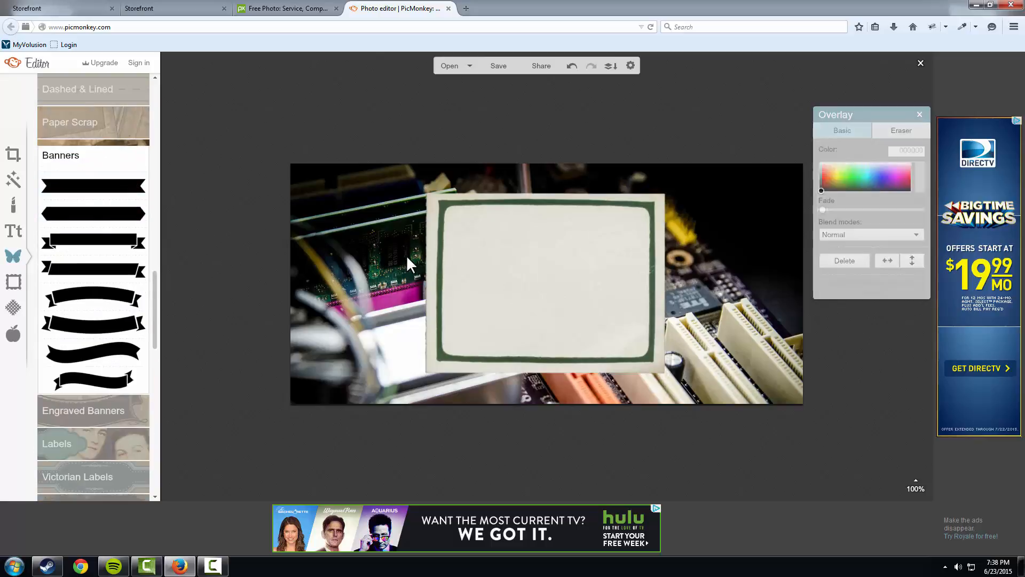
{"action": "key", "text": "Delete"}
{"action": "left_click", "coordinate": [97, 223]}
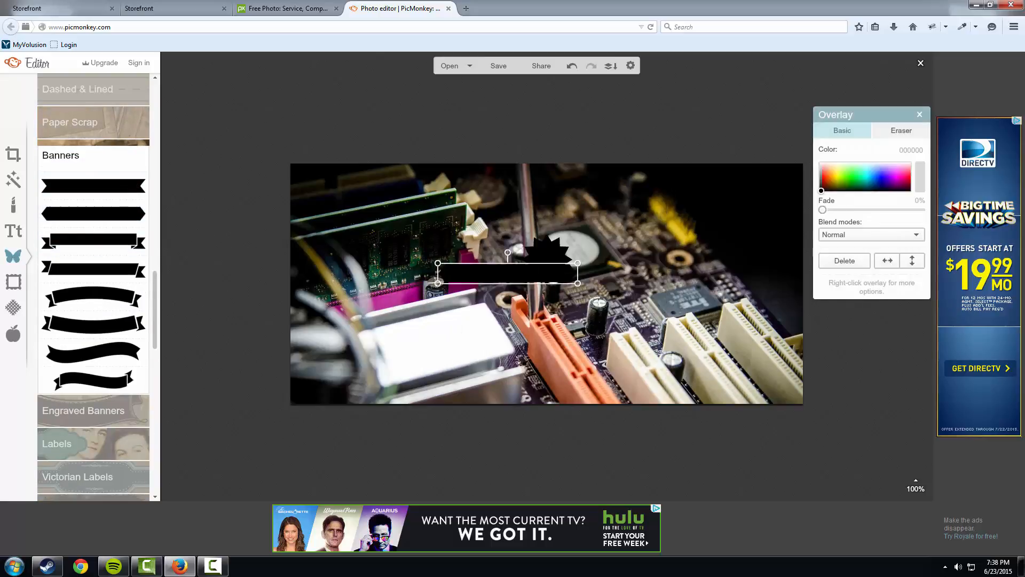
{"action": "left_click", "coordinate": [546, 253]}
{"action": "key", "text": "Delete"}
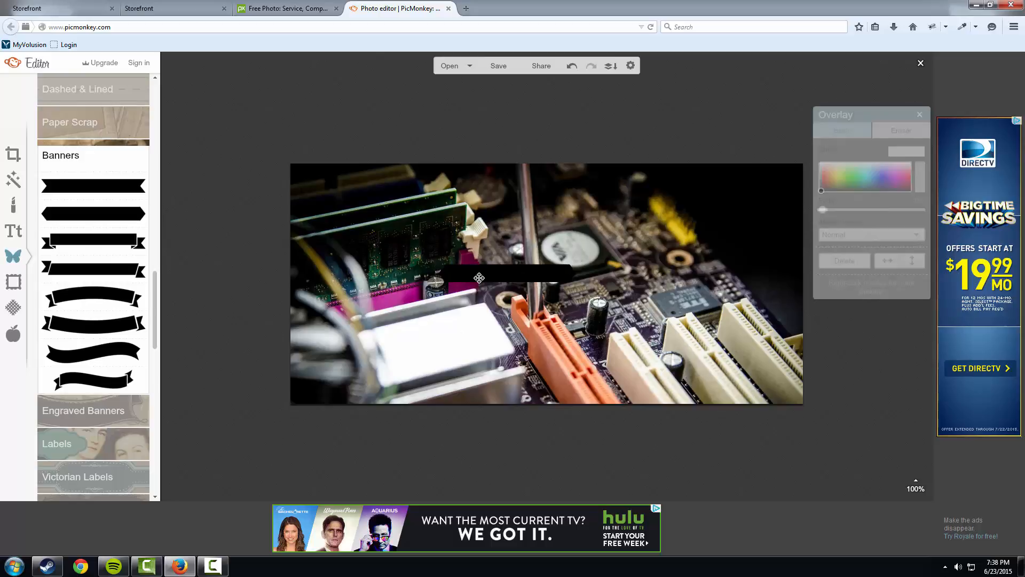
Enlarge the banner across the upper part of the photo and color it dark red (980005).
{"action": "left_click_drag", "start_coordinate": [576, 281], "coordinate": [789, 295]}
{"action": "left_click_drag", "start_coordinate": [644, 287], "coordinate": [592, 220]}
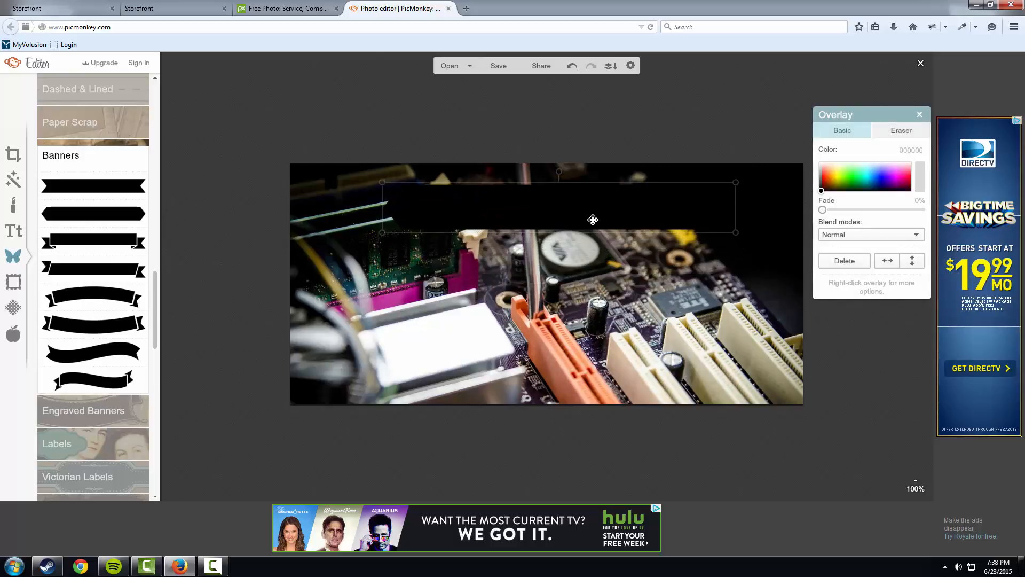
{"action": "left_click_drag", "start_coordinate": [895, 190], "coordinate": [911, 183]}
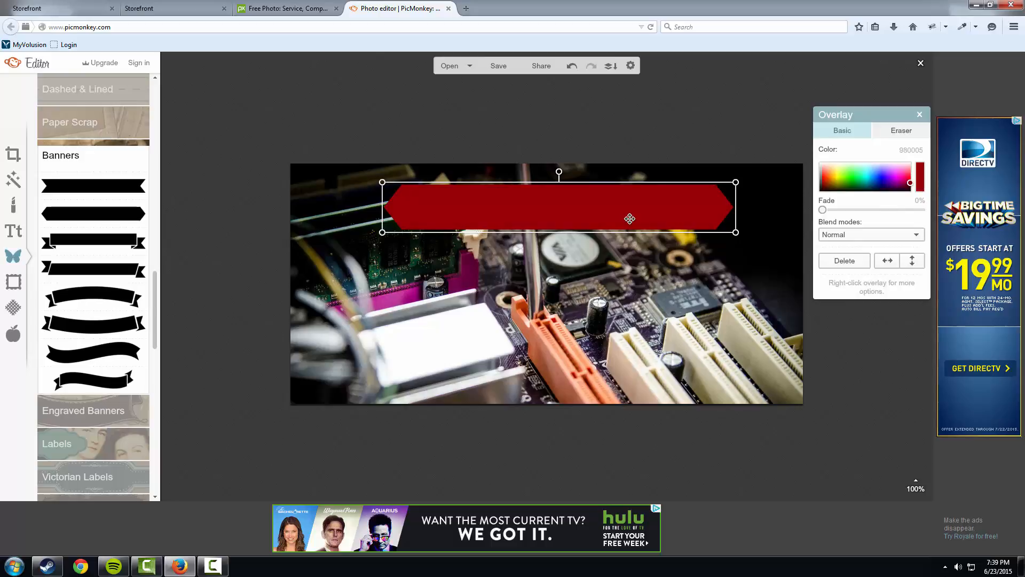
Widen the red banner further, center it near the photo's upper edge and set its fade to 28%.
{"action": "left_click_drag", "start_coordinate": [629, 218], "coordinate": [614, 213]}
{"action": "left_click_drag", "start_coordinate": [721, 228], "coordinate": [797, 259]}
{"action": "left_click_drag", "start_coordinate": [711, 237], "coordinate": [700, 218]}
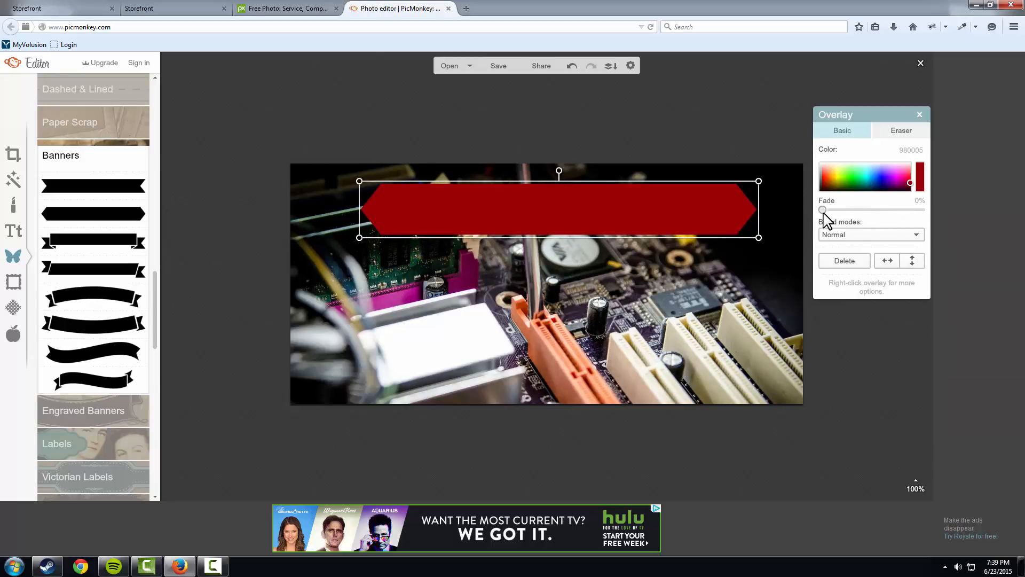
{"action": "left_click_drag", "start_coordinate": [639, 217], "coordinate": [632, 218]}
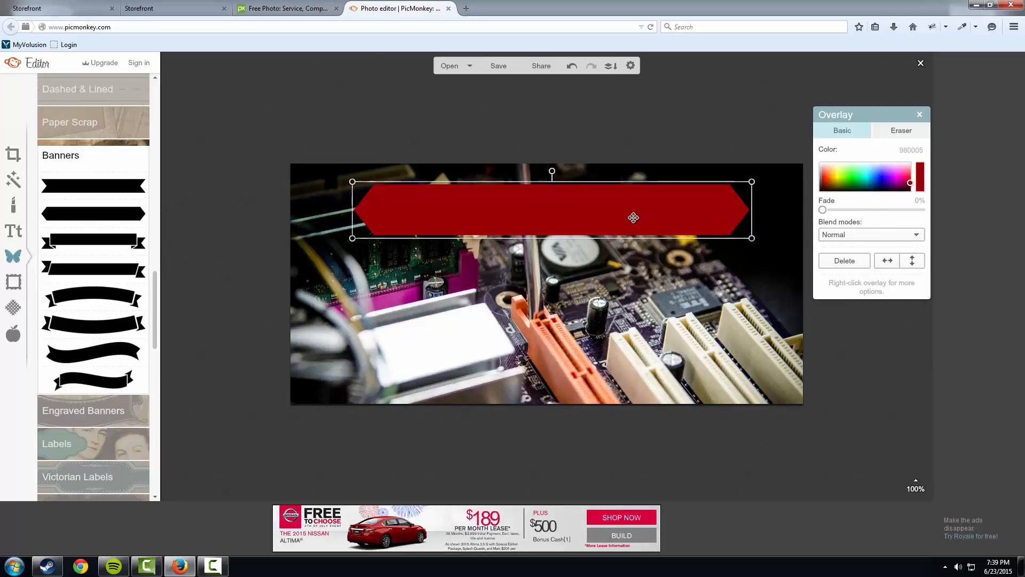
{"action": "left_click_drag", "start_coordinate": [822, 210], "coordinate": [841, 210]}
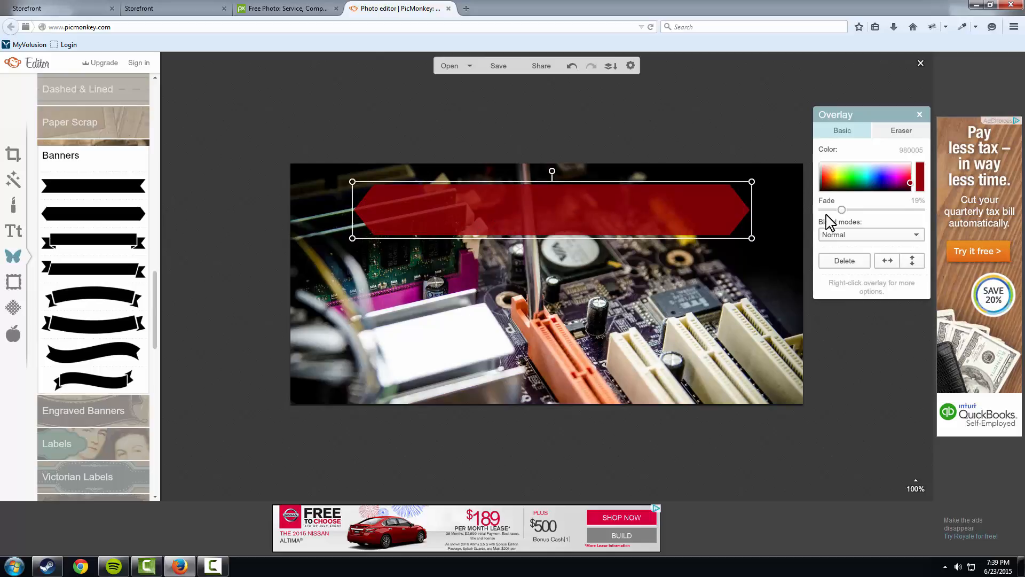
{"action": "left_click_drag", "start_coordinate": [842, 217], "coordinate": [855, 219]}
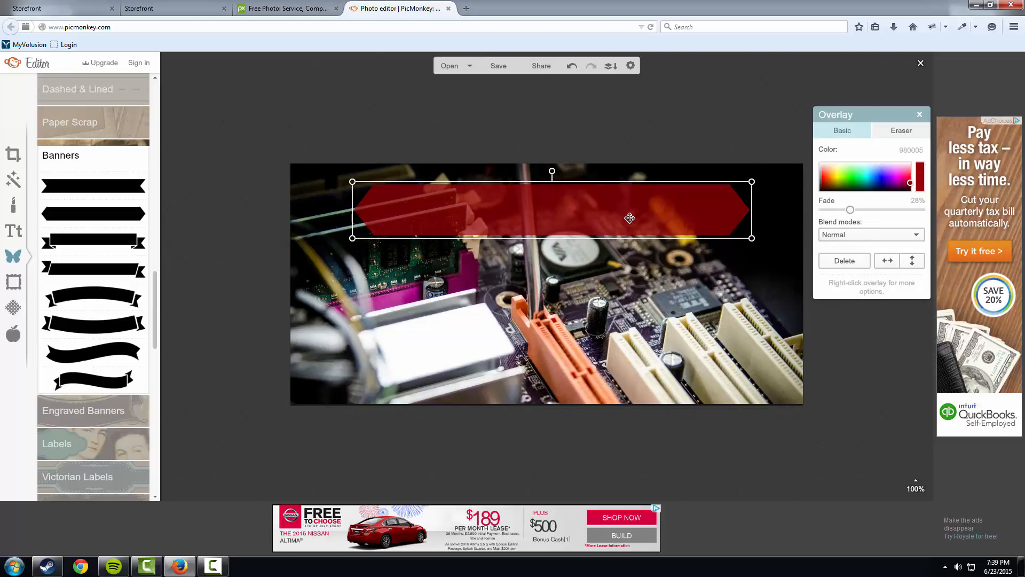
Add a text box in League Gothic and place it over the left part of the red banner.
{"action": "left_click", "coordinate": [15, 235]}
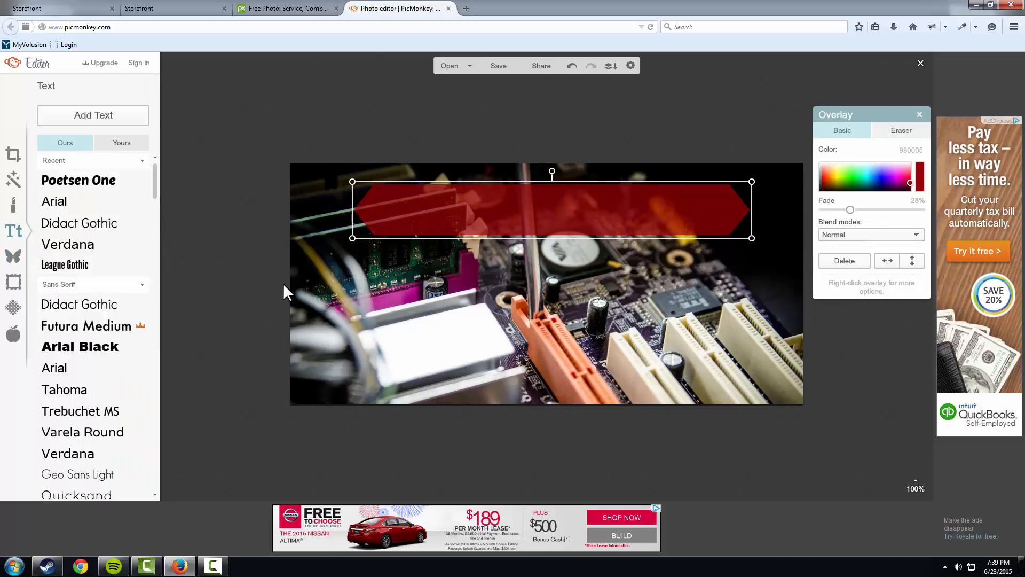
{"action": "left_click", "coordinate": [90, 267]}
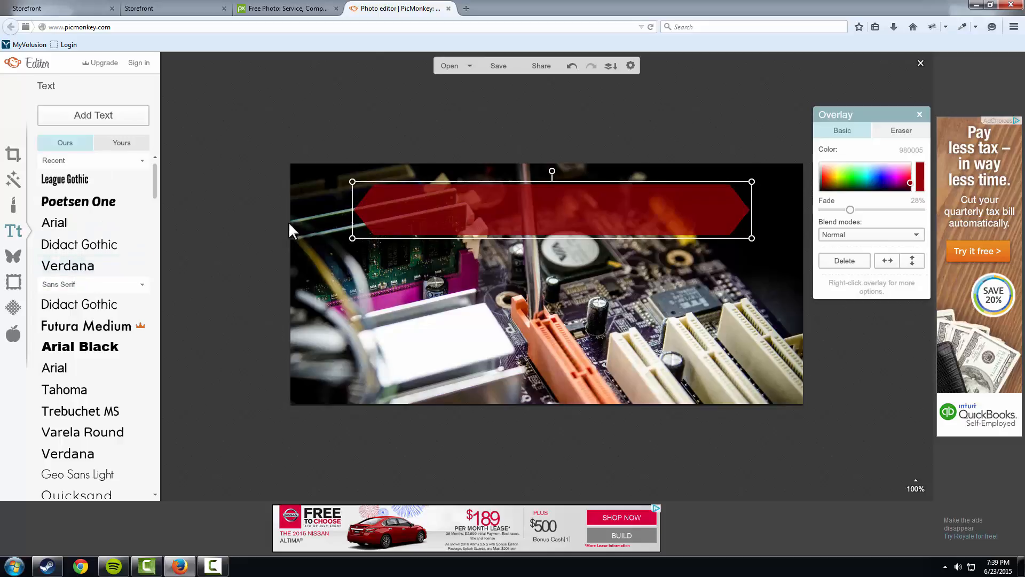
{"action": "left_click", "coordinate": [84, 120]}
{"action": "left_click_drag", "start_coordinate": [509, 287], "coordinate": [446, 210]}
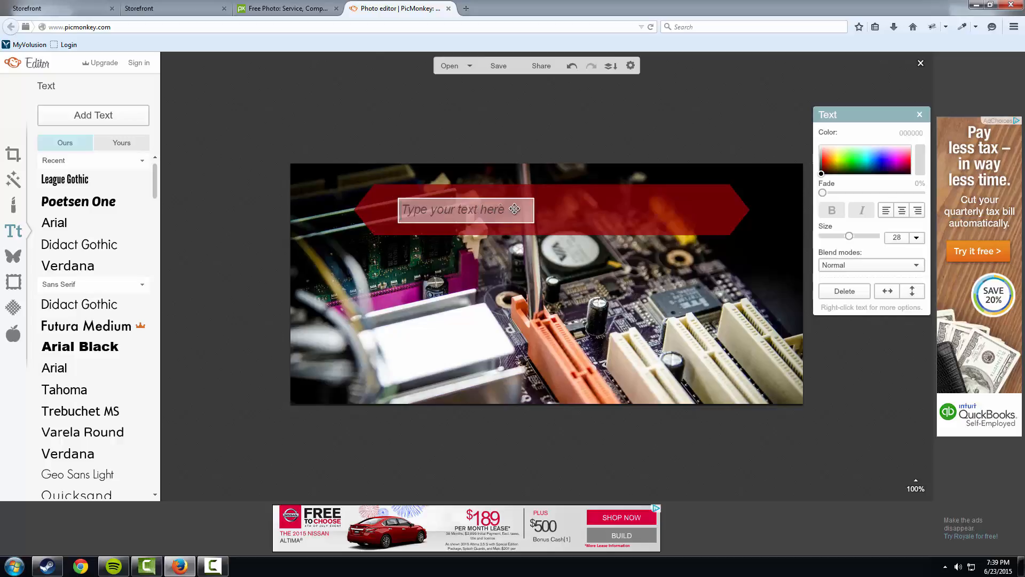
Enter "INCLUDED 2-YEAR WARRANTY" in the banner's text box, center-align it and widen the box across most of the banner.
{"action": "type", "text": "INCLUDED 2-YEAR WARRANTY"}
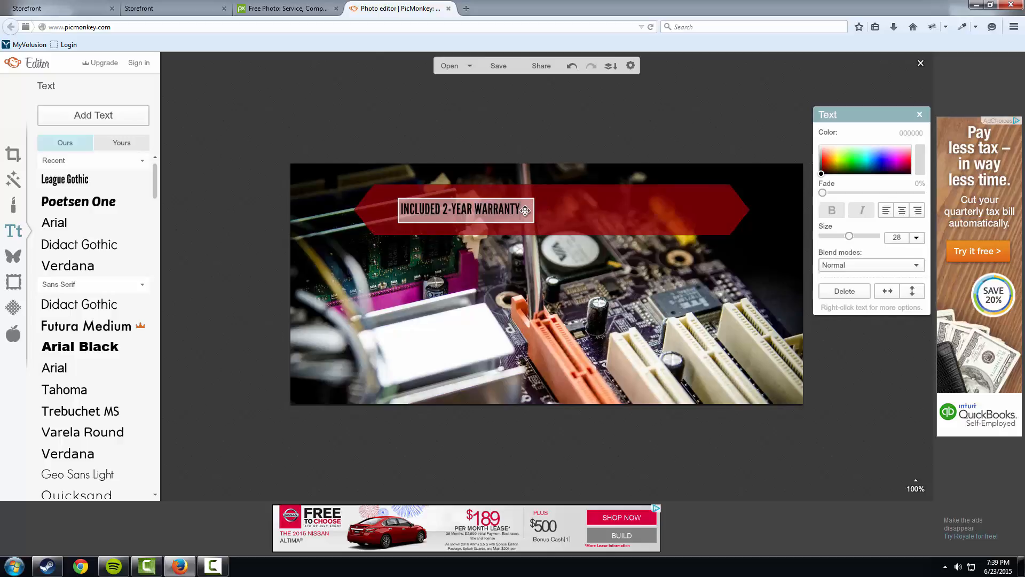
{"action": "left_click_drag", "start_coordinate": [527, 211], "coordinate": [388, 214]}
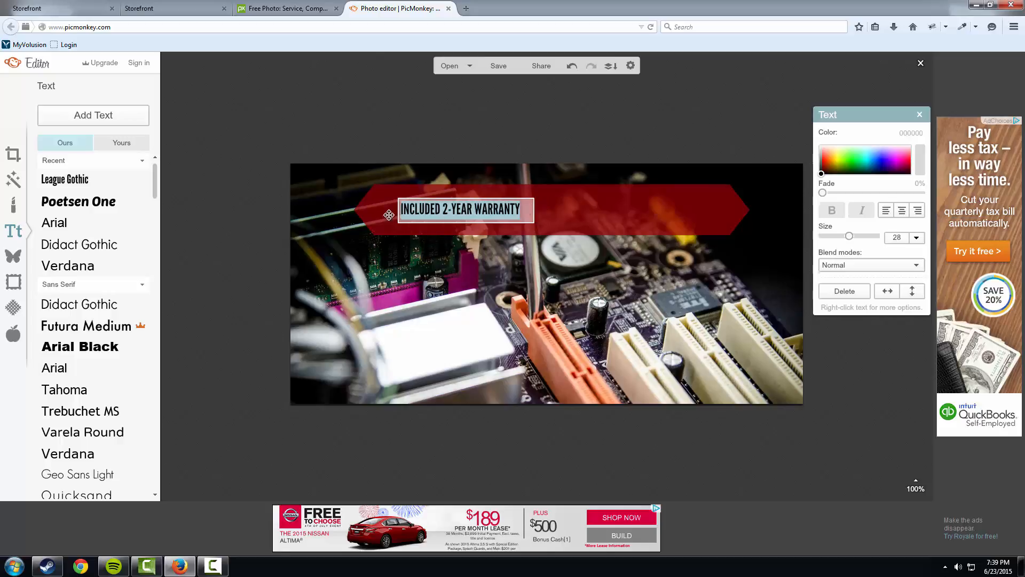
{"action": "left_click", "coordinate": [900, 213]}
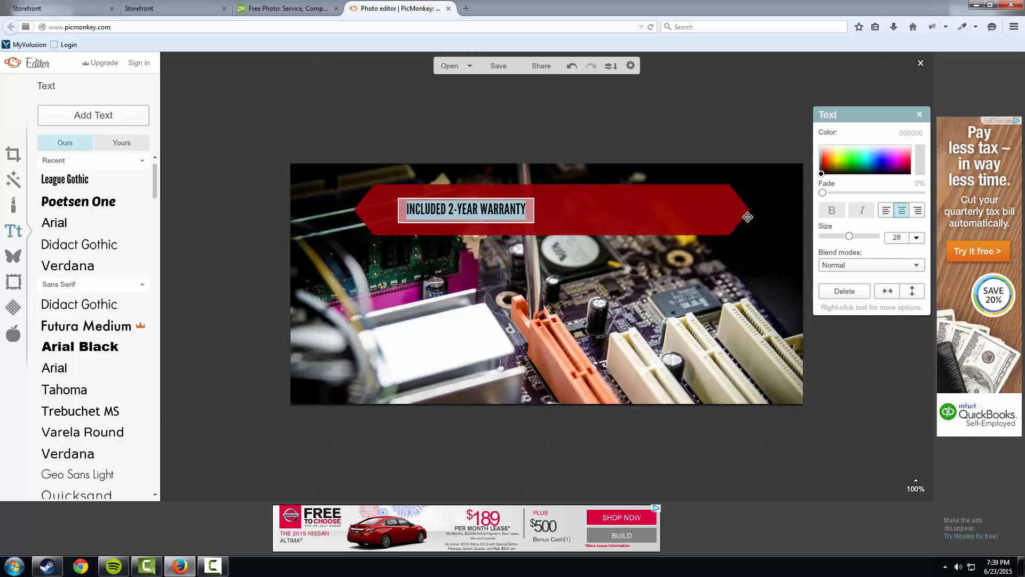
{"action": "left_click", "coordinate": [535, 212]}
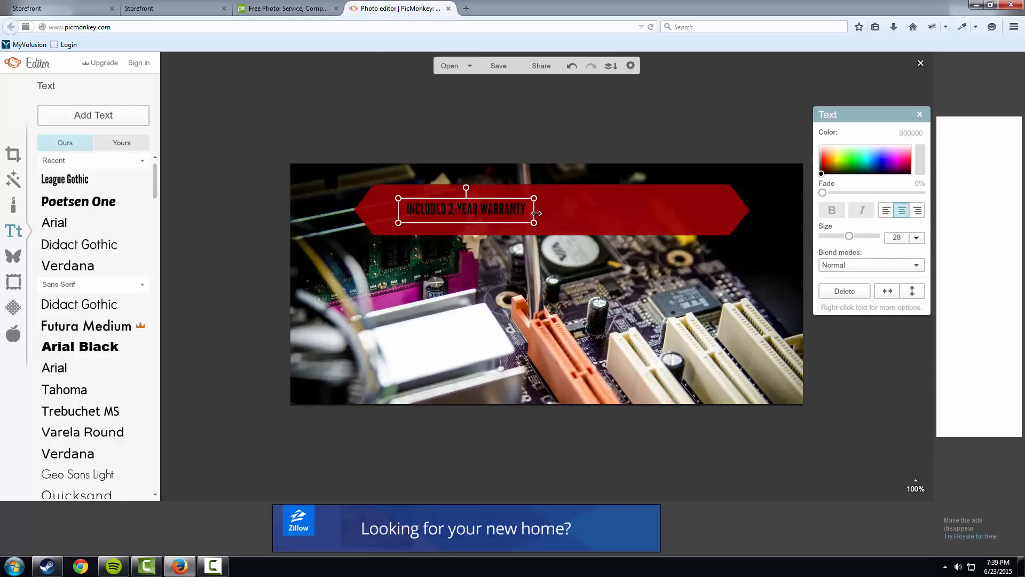
{"action": "left_click_drag", "start_coordinate": [535, 212], "coordinate": [711, 212]}
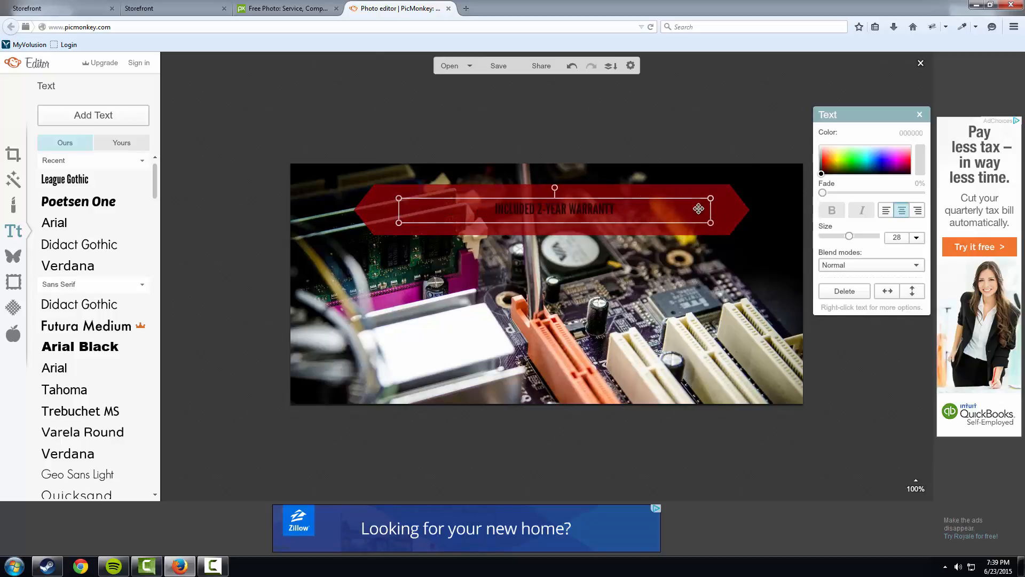
Color the warranty text near-white (fffcfc) and set its size to 56.
{"action": "left_click", "coordinate": [698, 208]}
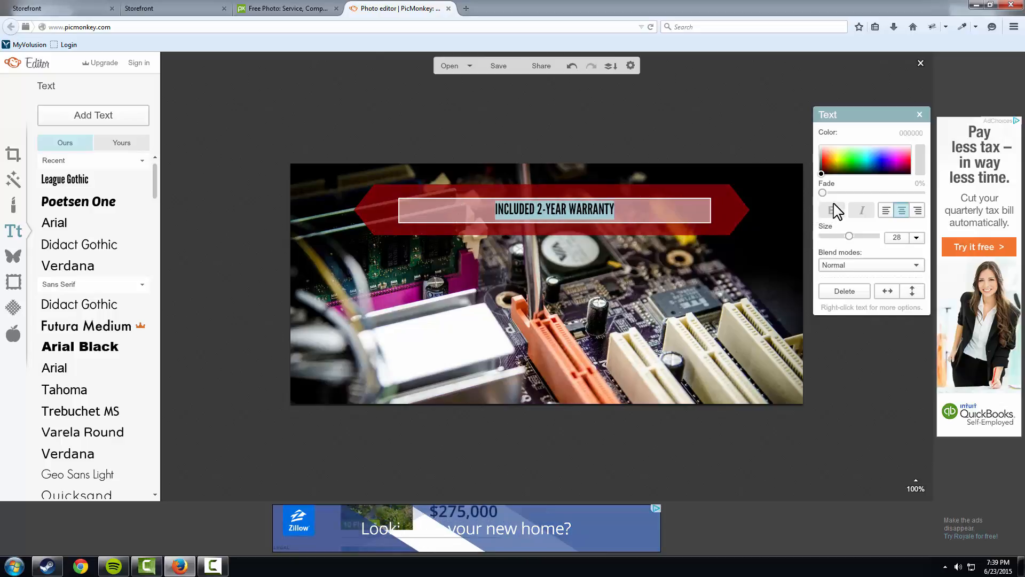
{"action": "left_click", "coordinate": [822, 146]}
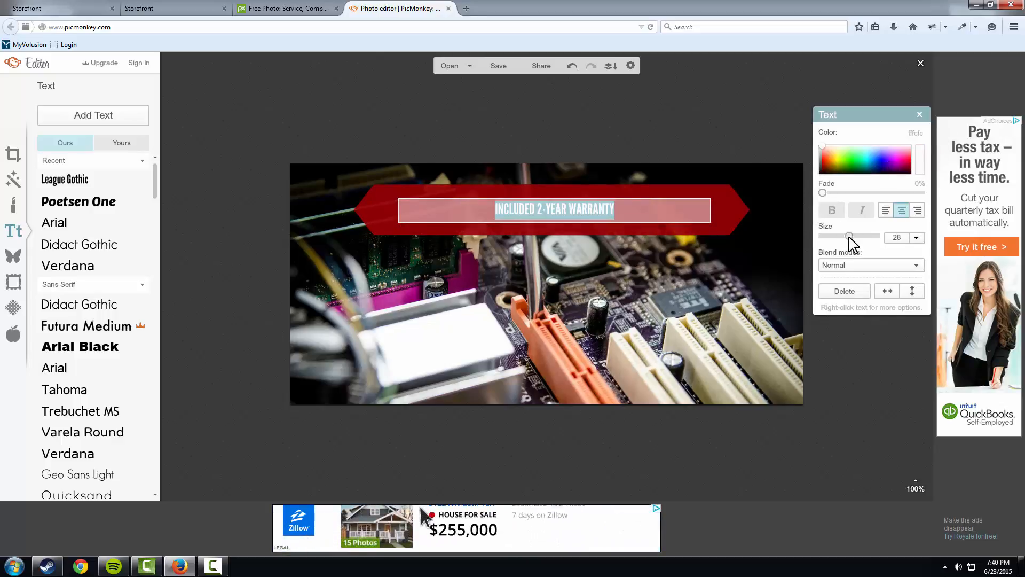
{"action": "left_click_drag", "start_coordinate": [850, 238], "coordinate": [862, 237]}
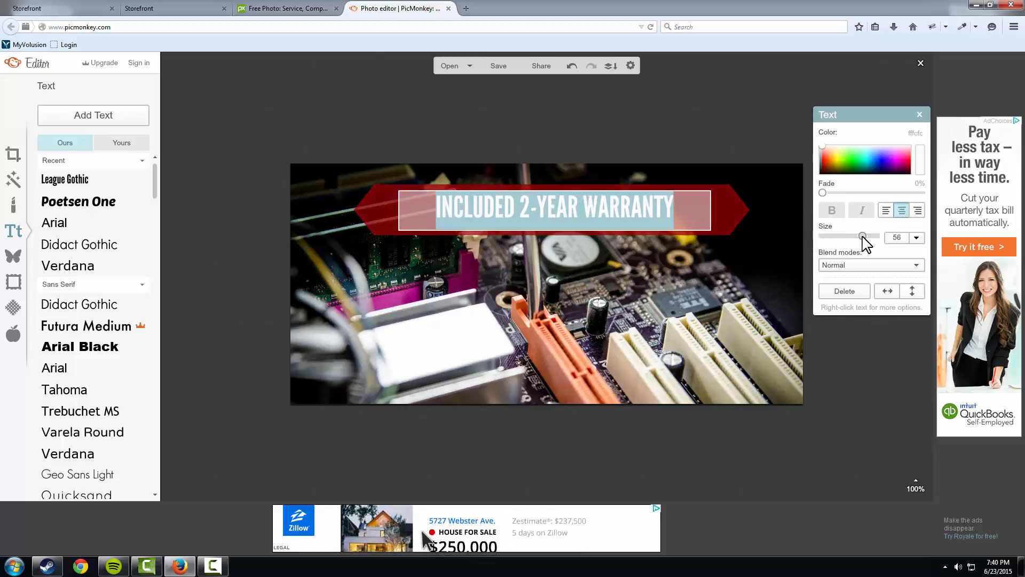
{"action": "left_click_drag", "start_coordinate": [618, 214], "coordinate": [629, 214]}
{"action": "left_click", "coordinate": [690, 222]}
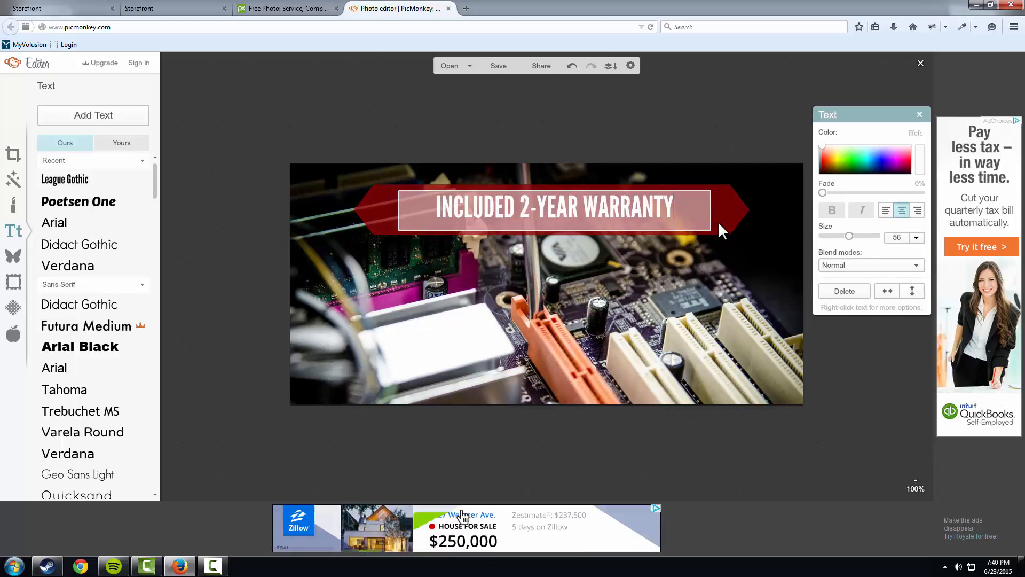
Nudge the red banner slightly upward to line it up behind the warranty text, and deselect it.
{"action": "left_click", "coordinate": [722, 229]}
{"action": "left_click", "coordinate": [642, 213]}
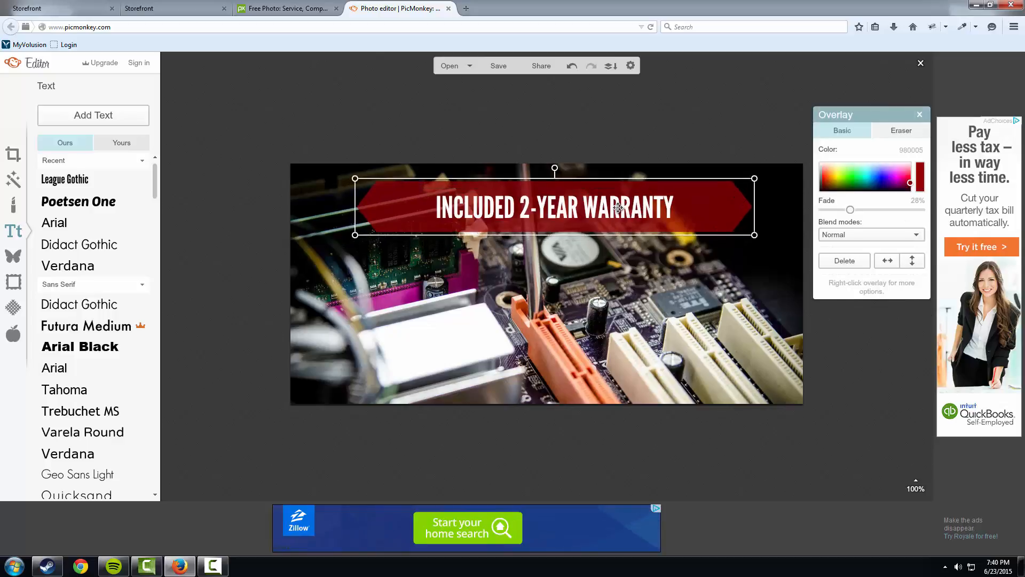
{"action": "left_click", "coordinate": [632, 297]}
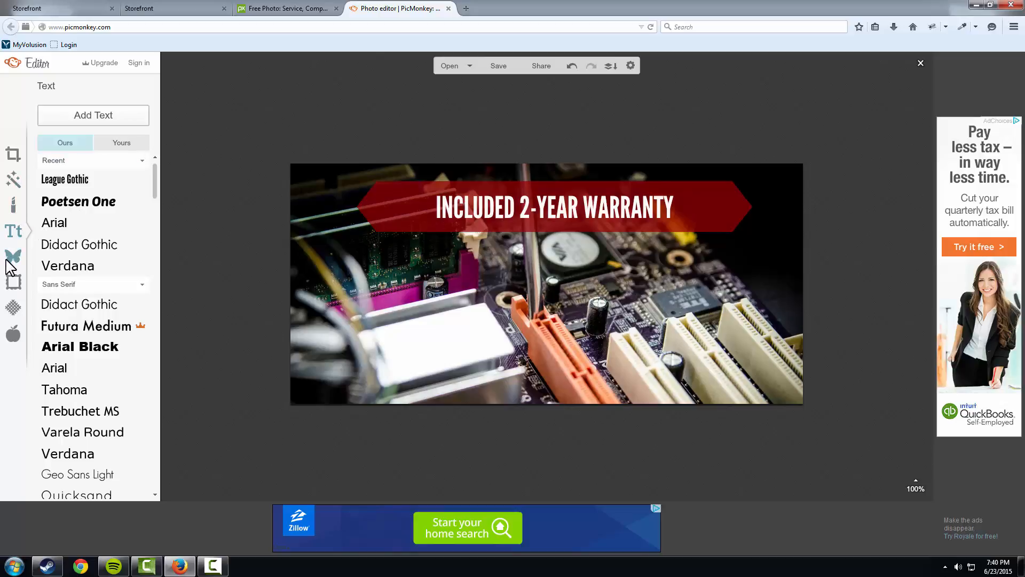
Browse the overlay categories and add the round serrated starburst from the basic Stars set to the photo.
{"action": "left_click", "coordinate": [13, 257]}
{"action": "left_click", "coordinate": [92, 158]}
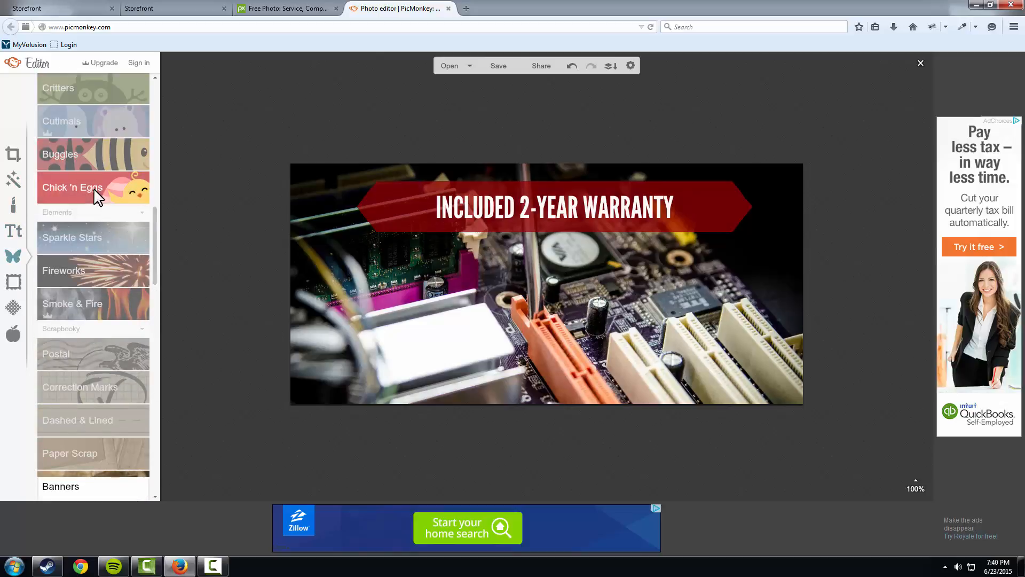
{"action": "scroll", "coordinate": [128, 203], "scroll_direction": "up", "scroll_amount": 5}
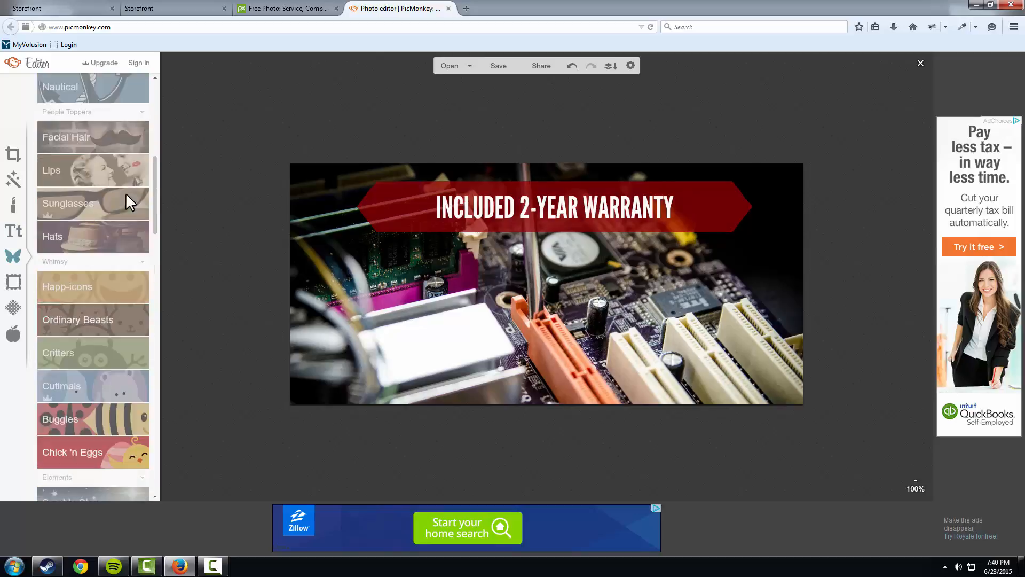
{"action": "scroll", "coordinate": [137, 179], "scroll_direction": "up", "scroll_amount": 4}
{"action": "scroll", "coordinate": [128, 203], "scroll_direction": "down", "scroll_amount": 10}
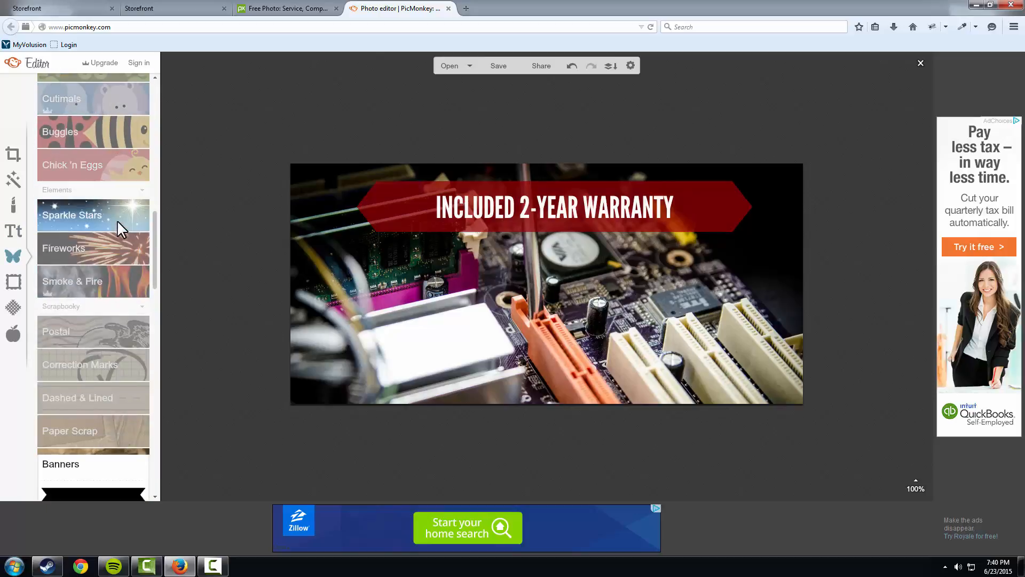
{"action": "scroll", "coordinate": [74, 299], "scroll_direction": "down", "scroll_amount": 4}
{"action": "scroll", "coordinate": [75, 304], "scroll_direction": "up", "scroll_amount": 1}
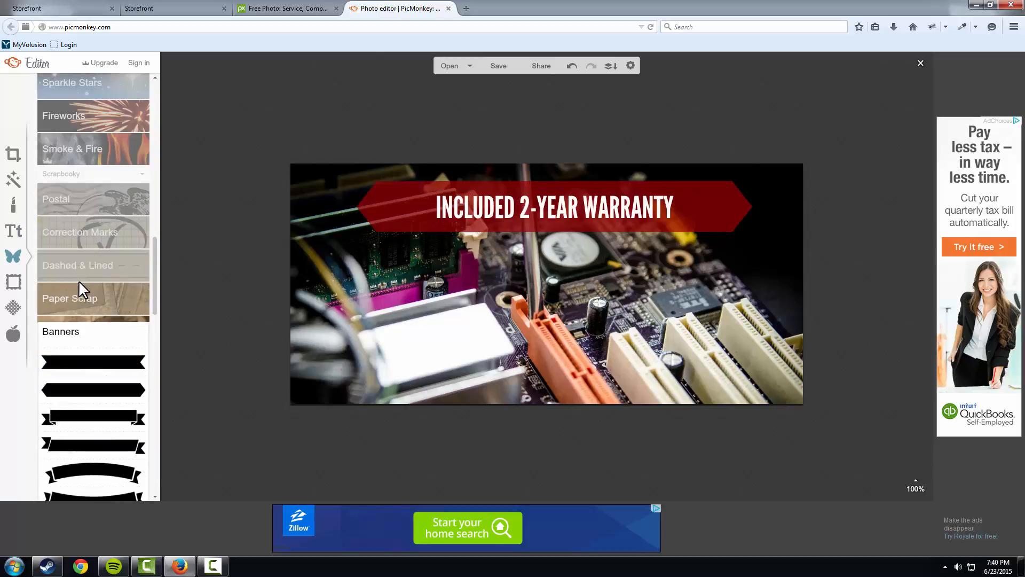
{"action": "left_click", "coordinate": [76, 334]}
{"action": "scroll", "coordinate": [90, 310], "scroll_direction": "down", "scroll_amount": 3}
{"action": "scroll", "coordinate": [89, 312], "scroll_direction": "up", "scroll_amount": 2}
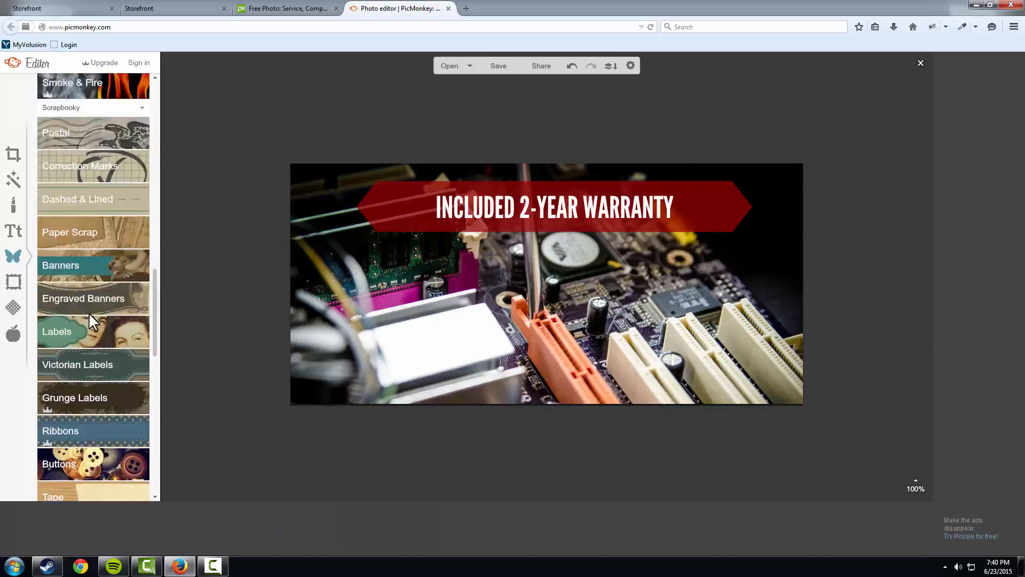
{"action": "scroll", "coordinate": [89, 310], "scroll_direction": "up", "scroll_amount": 6}
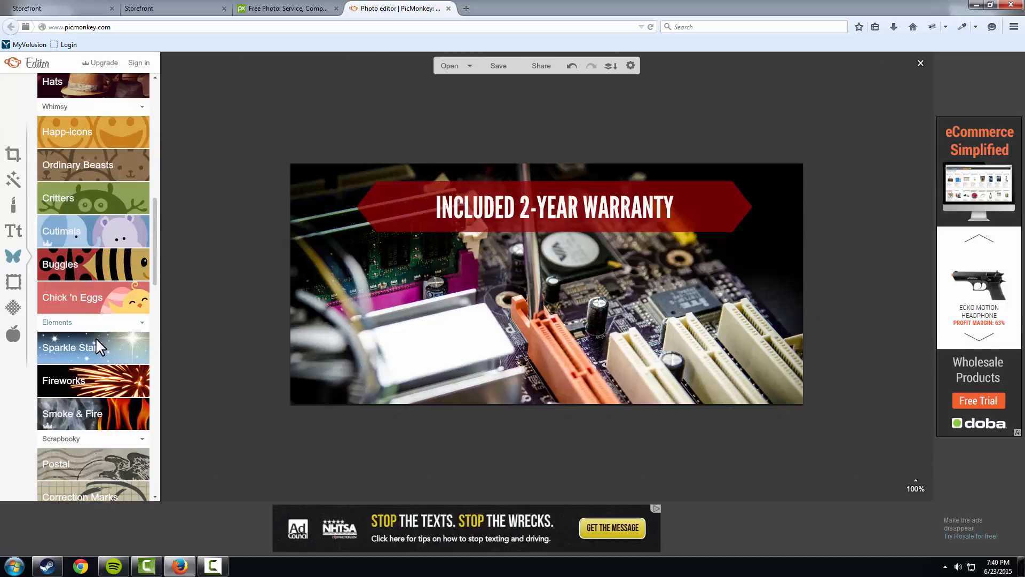
{"action": "left_click", "coordinate": [98, 347]}
{"action": "scroll", "coordinate": [104, 278], "scroll_direction": "up", "scroll_amount": 6}
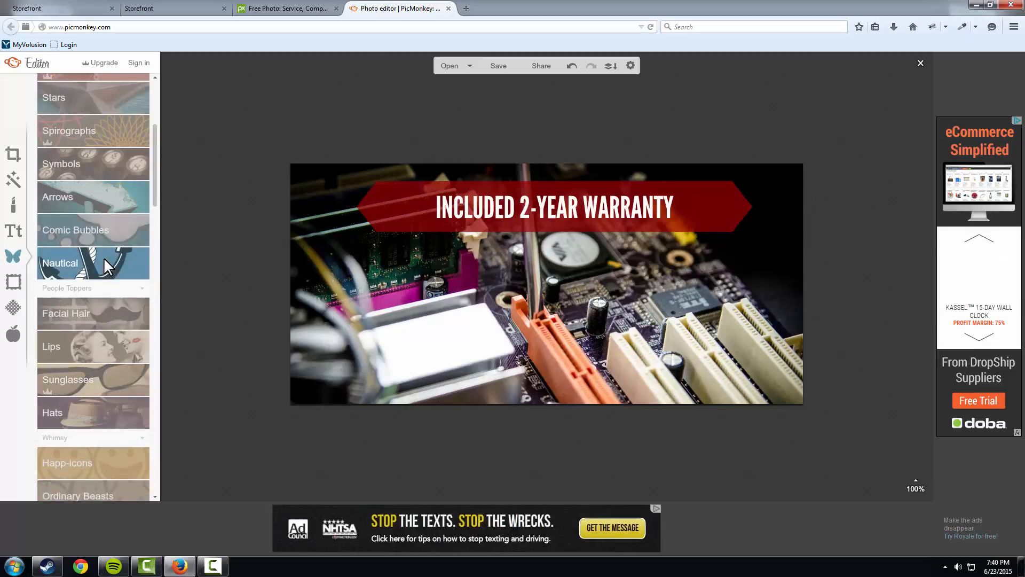
{"action": "left_click", "coordinate": [107, 97]}
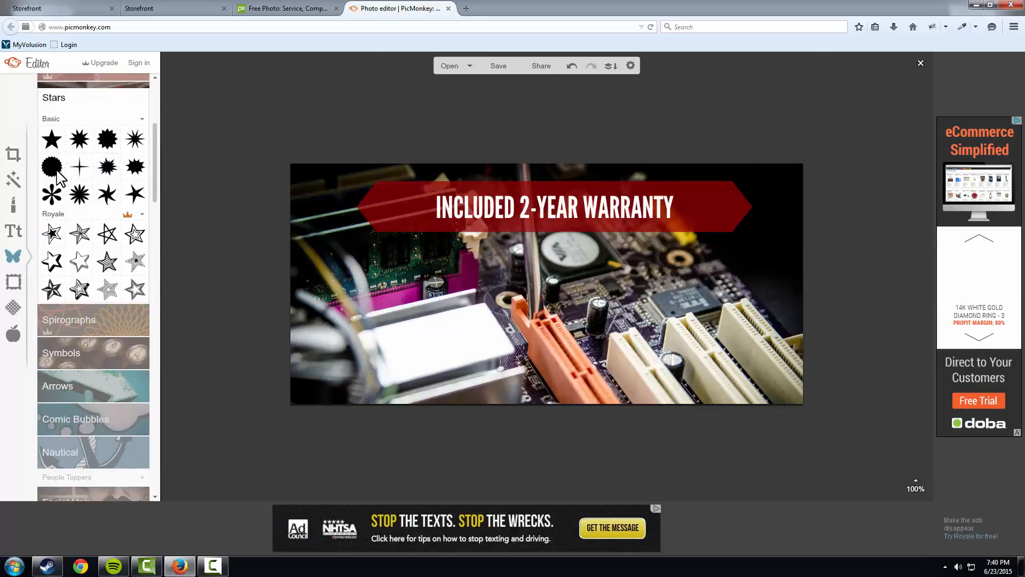
{"action": "left_click", "coordinate": [53, 168]}
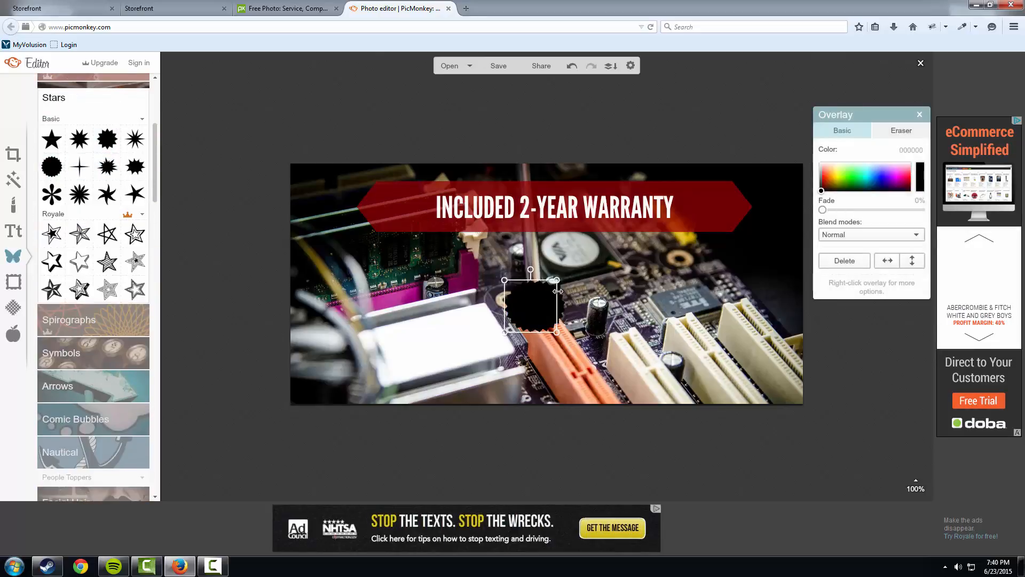
Enlarge the starburst just below the banner's center, and style it red (b40006) with a 32% fade.
{"action": "mouse_move", "coordinate": [558, 303]}
{"action": "left_mouse_down"}
{"action": "mouse_move", "coordinate": [592, 311]}
{"action": "mouse_move", "coordinate": [576, 311]}
{"action": "left_mouse_up"}
{"action": "key", "text": "ctrl+z"}
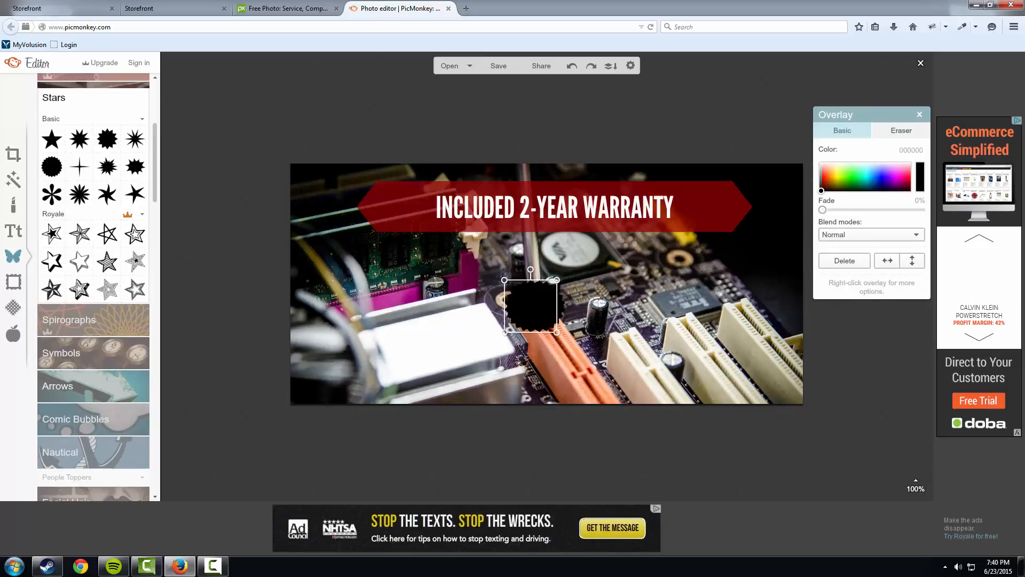
{"action": "left_click_drag", "start_coordinate": [559, 276], "coordinate": [615, 234]}
{"action": "left_click_drag", "start_coordinate": [555, 288], "coordinate": [544, 271]}
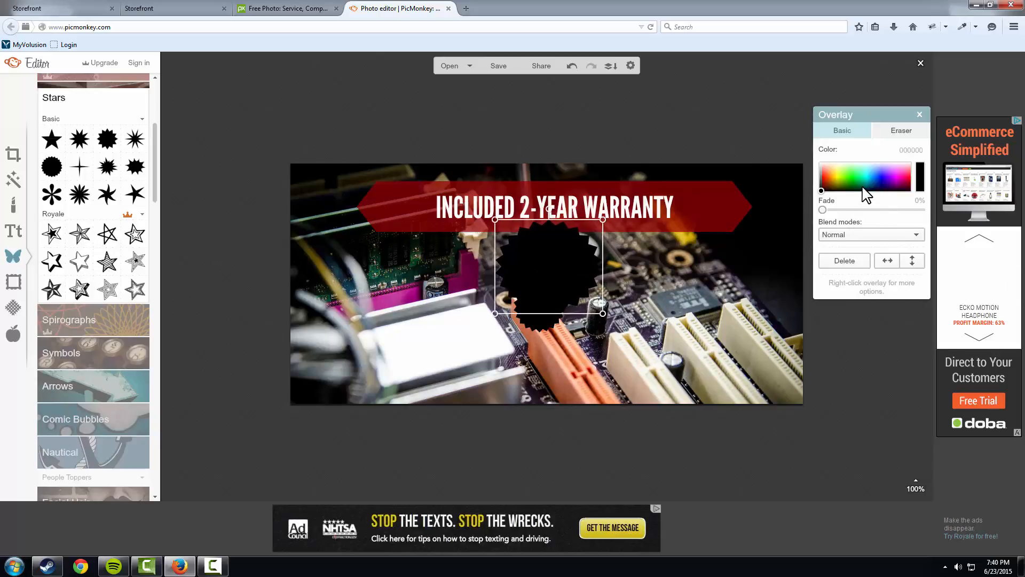
{"action": "mouse_move", "coordinate": [893, 179]}
{"action": "left_mouse_down"}
{"action": "mouse_move", "coordinate": [914, 184]}
{"action": "mouse_move", "coordinate": [894, 170]}
{"action": "mouse_move", "coordinate": [907, 179]}
{"action": "left_mouse_up"}
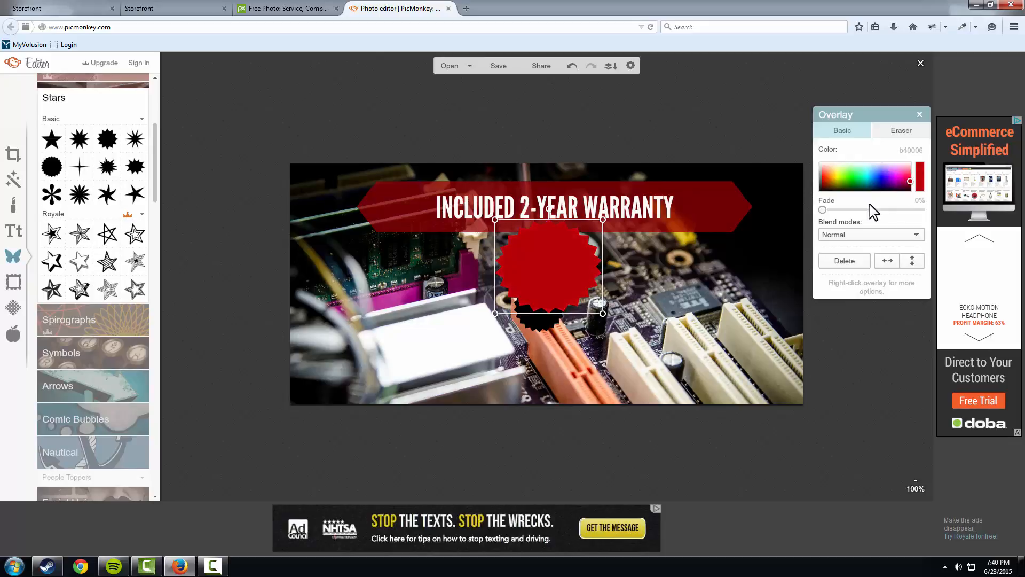
{"action": "left_click_drag", "start_coordinate": [823, 210], "coordinate": [852, 214]}
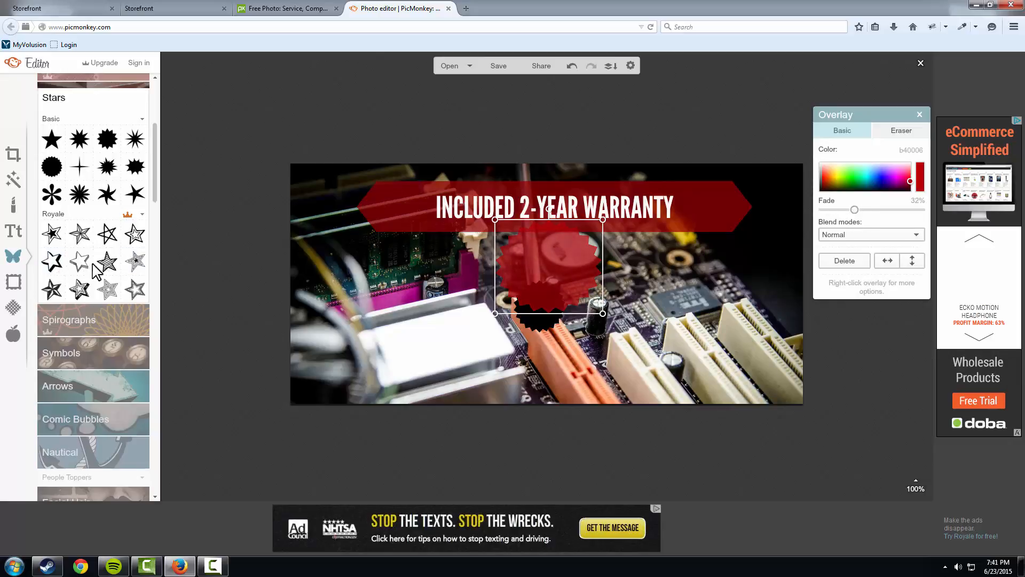
Add an Arial text box over the red starburst reading "ON", "ALL" and "ORDERS" on three lines.
{"action": "left_click", "coordinate": [26, 231]}
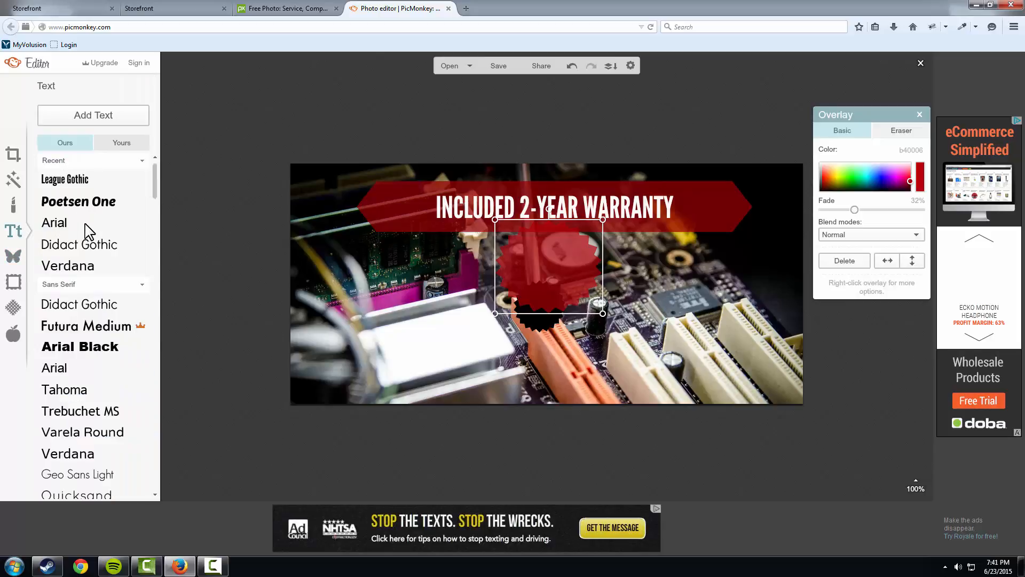
{"action": "left_click", "coordinate": [88, 230]}
{"action": "left_click", "coordinate": [82, 114]}
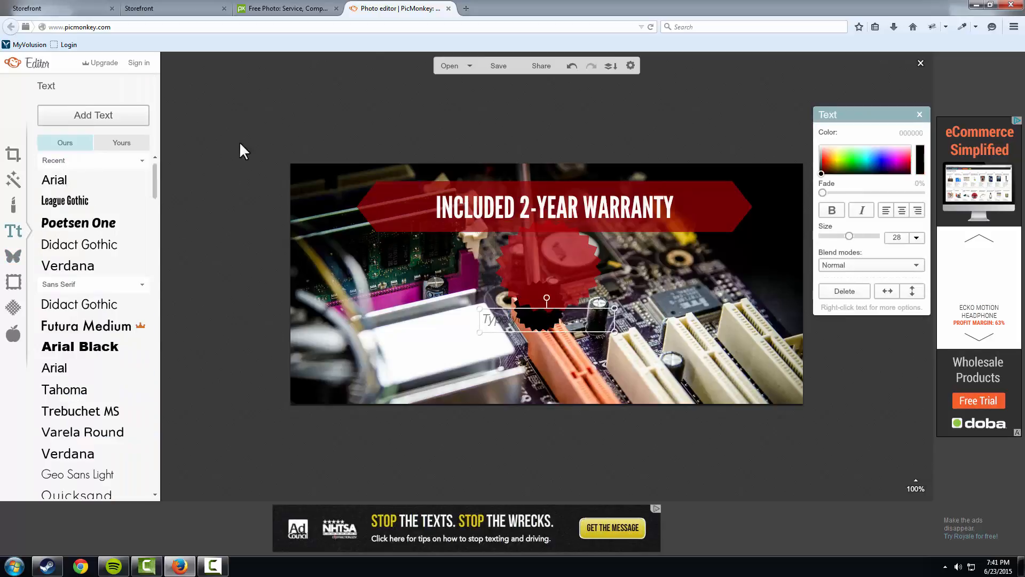
{"action": "left_click_drag", "start_coordinate": [572, 325], "coordinate": [583, 261]}
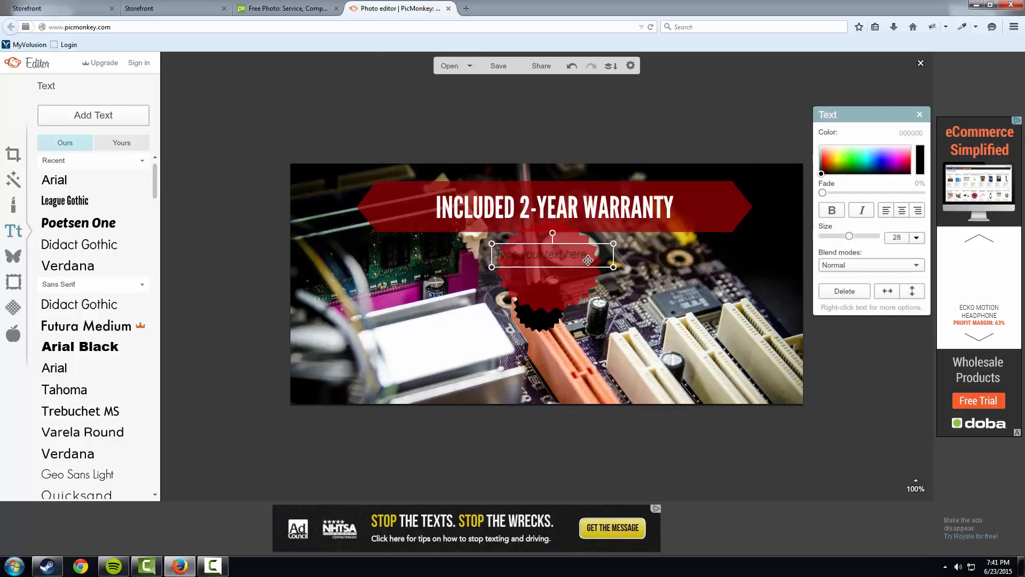
{"action": "left_click", "coordinate": [586, 259]}
{"action": "type", "text": "ON"}
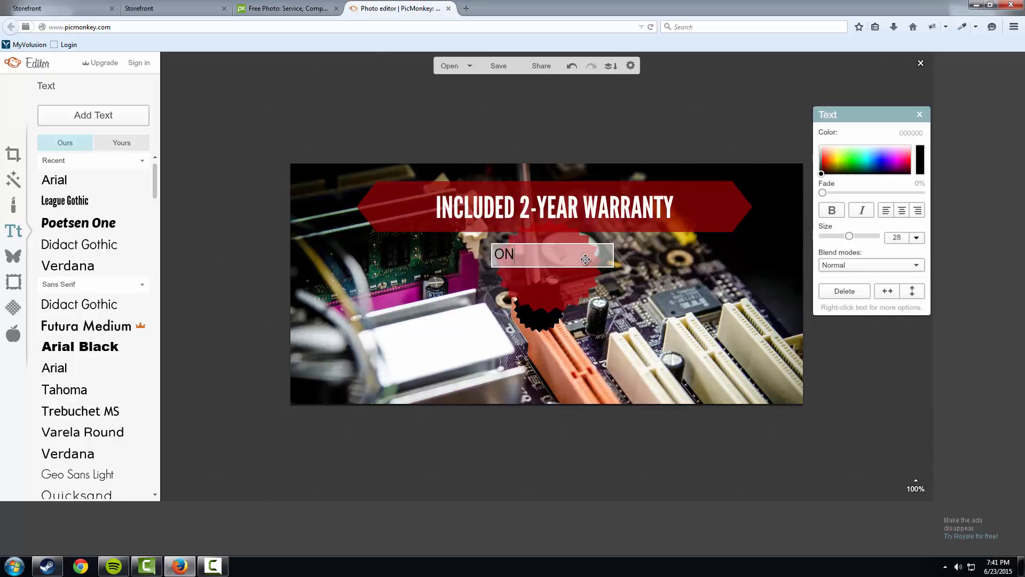
{"action": "key", "text": "Return"}
{"action": "type", "text": "AL"}
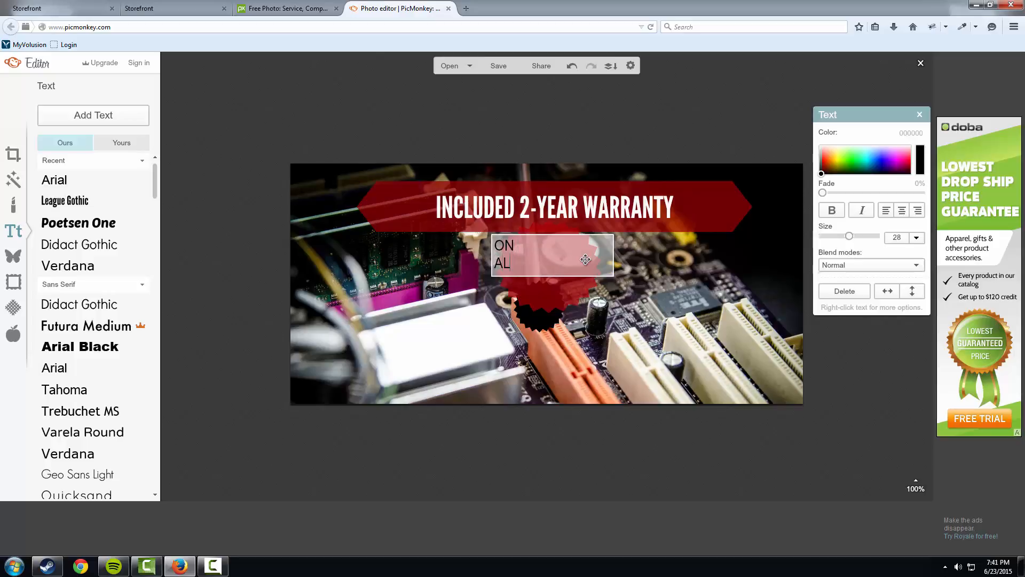
{"action": "type", "text": "L"}
{"action": "key", "text": "Return"}
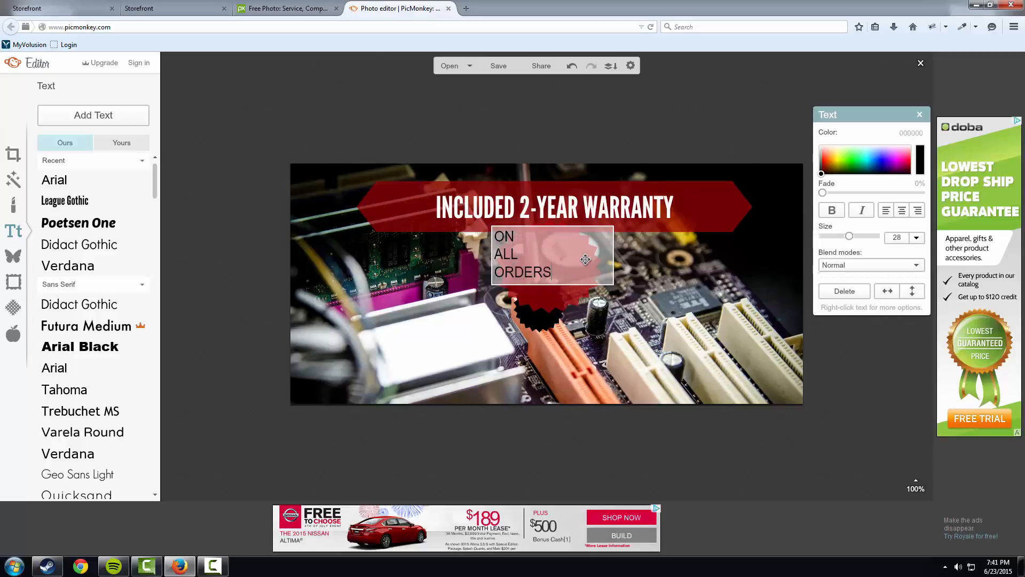
{"action": "type", "text": "ORDERS"}
Center-align the "ON ALL ORDERS" text and color it near-white (fffcfc).
{"action": "key", "text": "ctrl+a"}
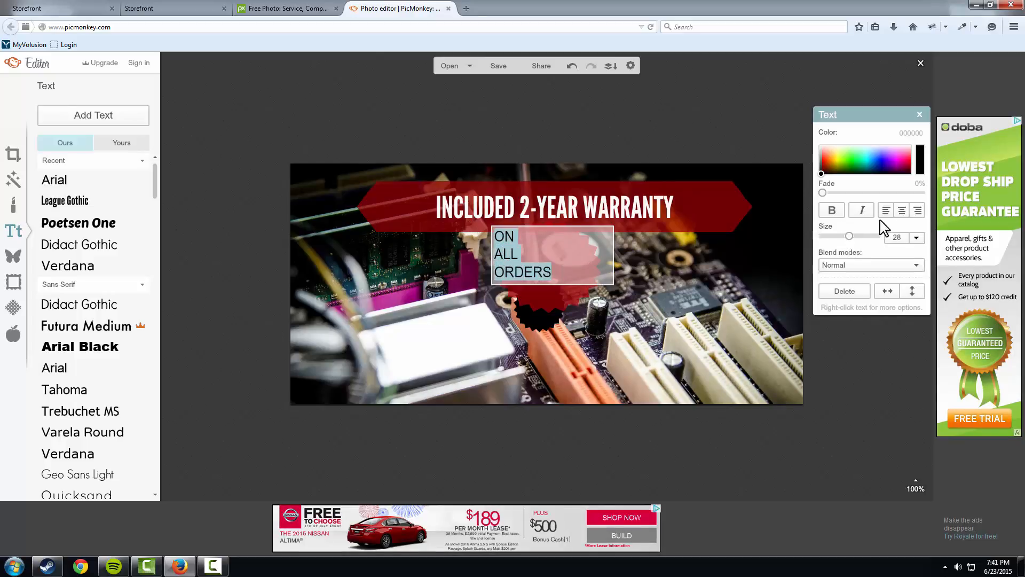
{"action": "left_click", "coordinate": [899, 212]}
{"action": "left_click_drag", "start_coordinate": [875, 169], "coordinate": [935, 143]}
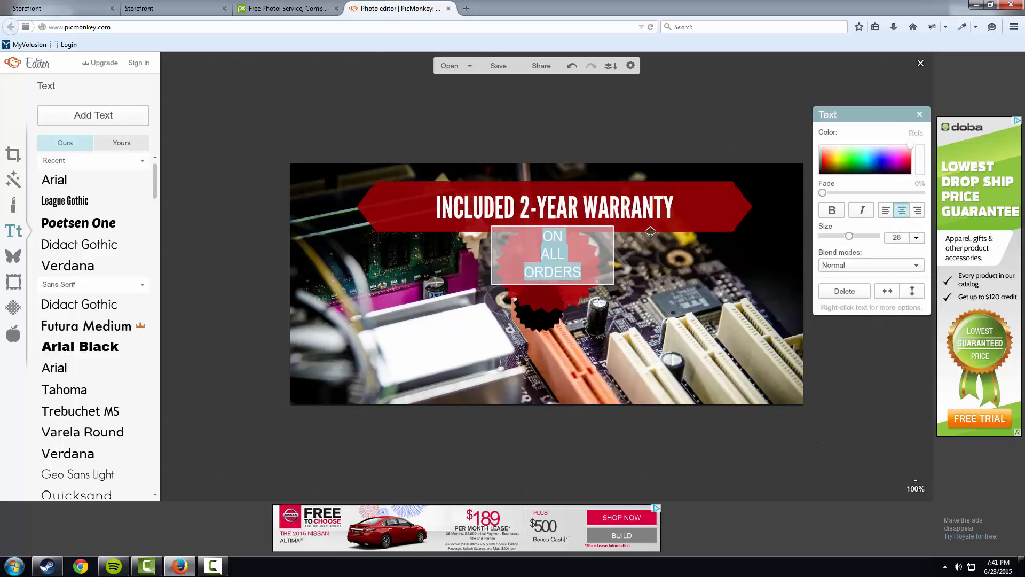
Move the "ON ALL ORDERS" text to the middle of the red starburst and deselect it.
{"action": "mouse_move", "coordinate": [583, 261]}
{"action": "left_mouse_down"}
{"action": "mouse_move", "coordinate": [578, 270]}
{"action": "mouse_move", "coordinate": [589, 252]}
{"action": "left_mouse_up"}
{"action": "left_click", "coordinate": [583, 262]}
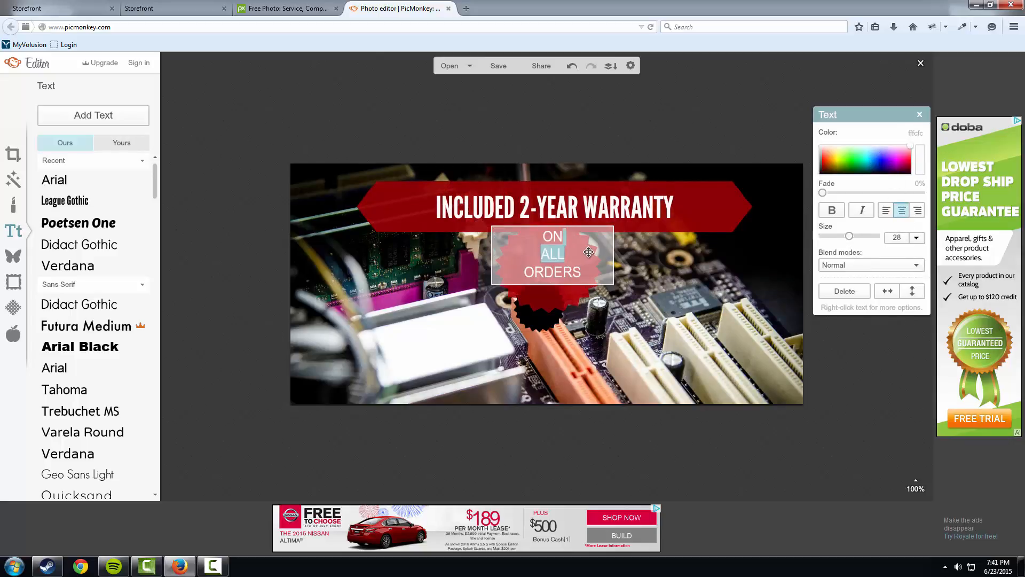
{"action": "left_click", "coordinate": [592, 285]}
{"action": "left_click_drag", "start_coordinate": [586, 290], "coordinate": [574, 304]}
{"action": "left_click_drag", "start_coordinate": [526, 256], "coordinate": [458, 277]}
{"action": "left_click", "coordinate": [726, 288]}
{"action": "left_click_drag", "start_coordinate": [580, 272], "coordinate": [575, 284]}
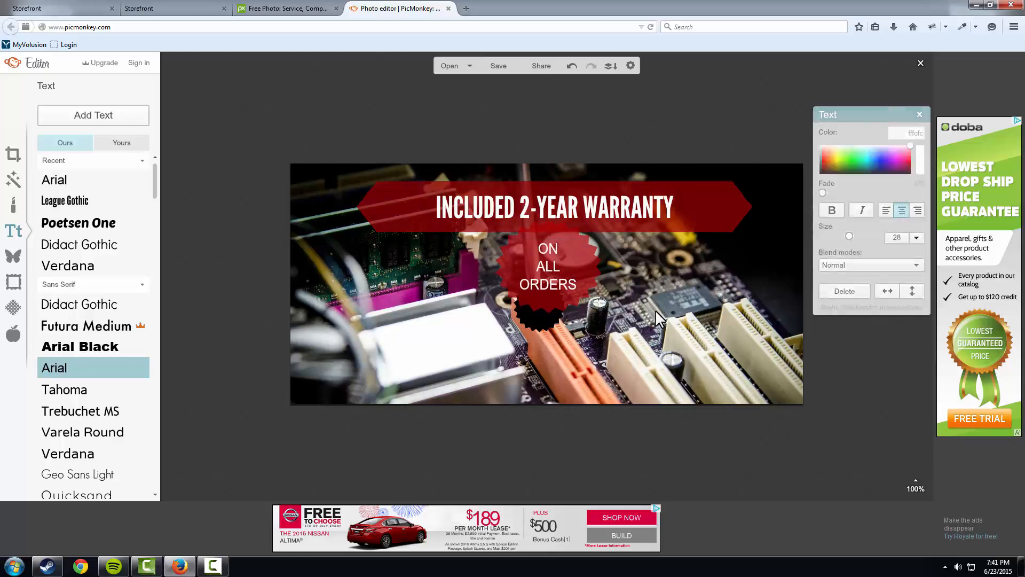
{"action": "left_click", "coordinate": [655, 310]}
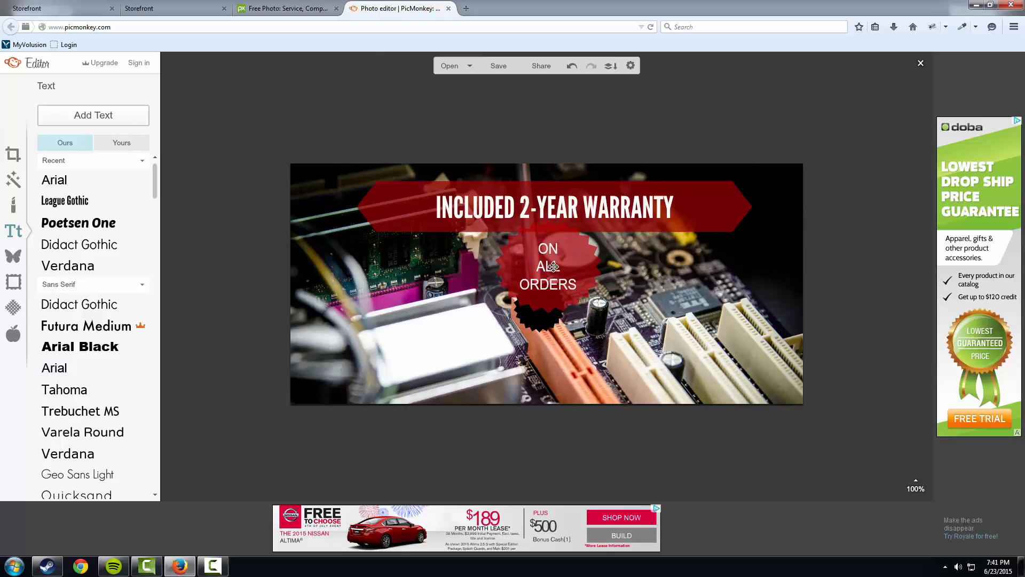
Delete the leftover black starburst below the red starburst.
{"action": "left_click", "coordinate": [533, 327]}
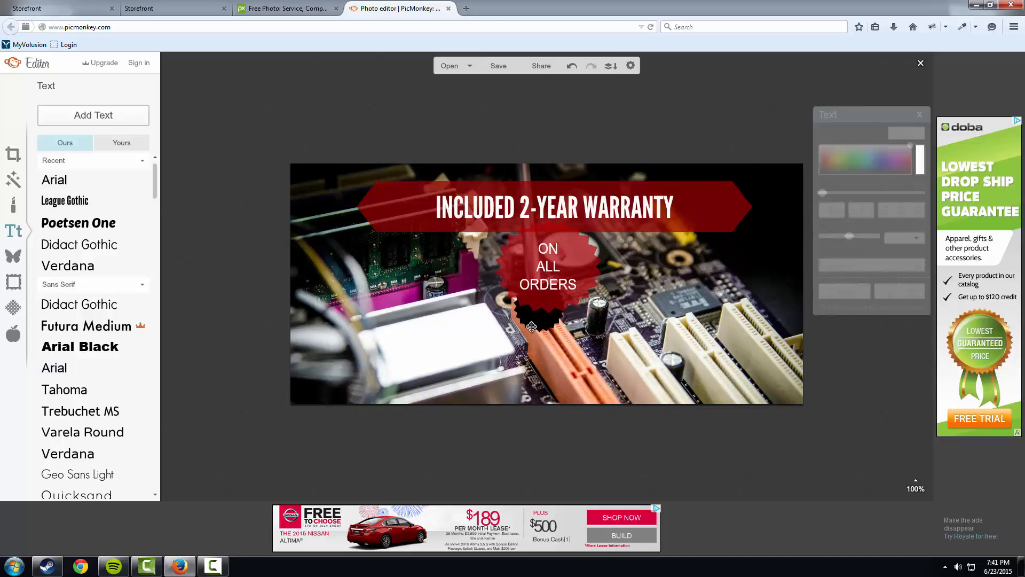
{"action": "key", "text": "Delete"}
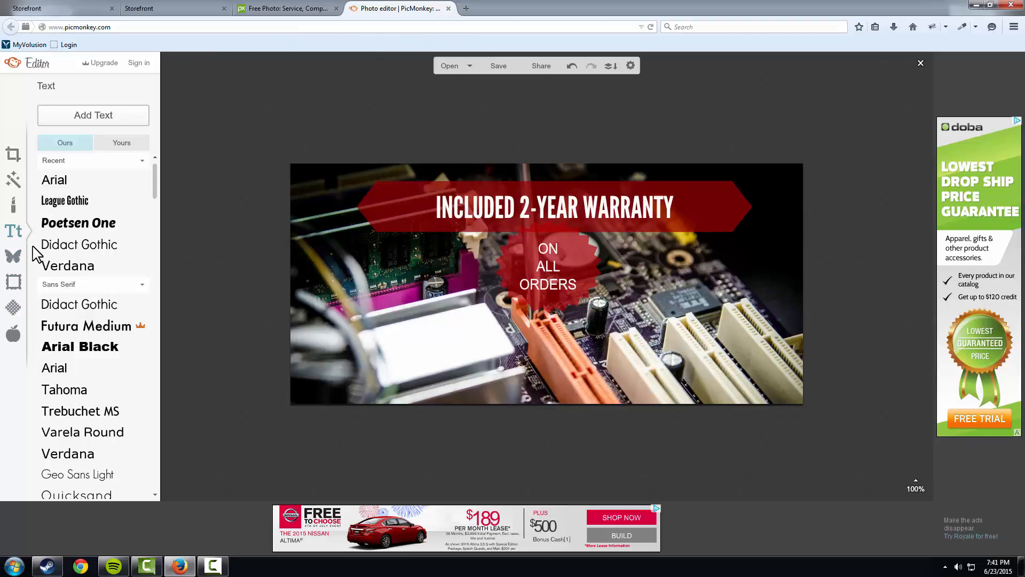
Browse the overlay categories, including Comic Bubbles, Nautical and Happ-icons, for a shape suited to the slide.
{"action": "left_click", "coordinate": [14, 256]}
{"action": "left_click", "coordinate": [14, 233]}
{"action": "left_click", "coordinate": [13, 206]}
{"action": "left_click", "coordinate": [14, 256]}
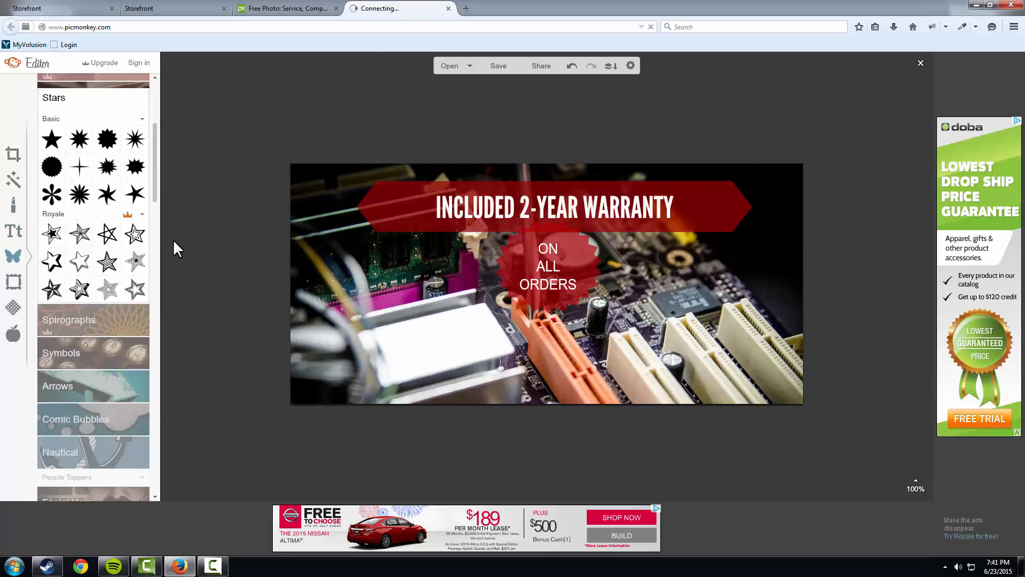
{"action": "left_click", "coordinate": [114, 98]}
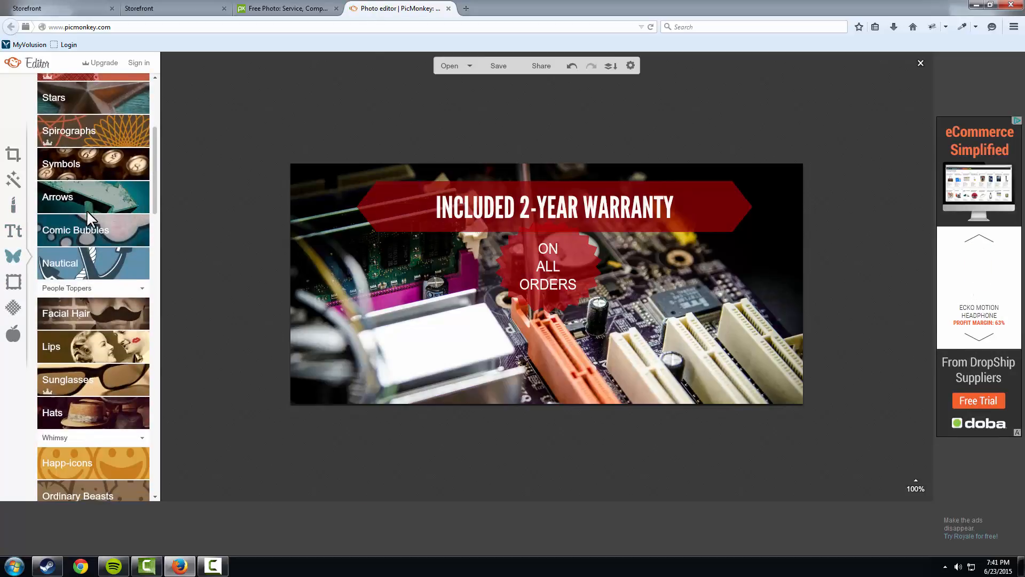
{"action": "left_click", "coordinate": [80, 231]}
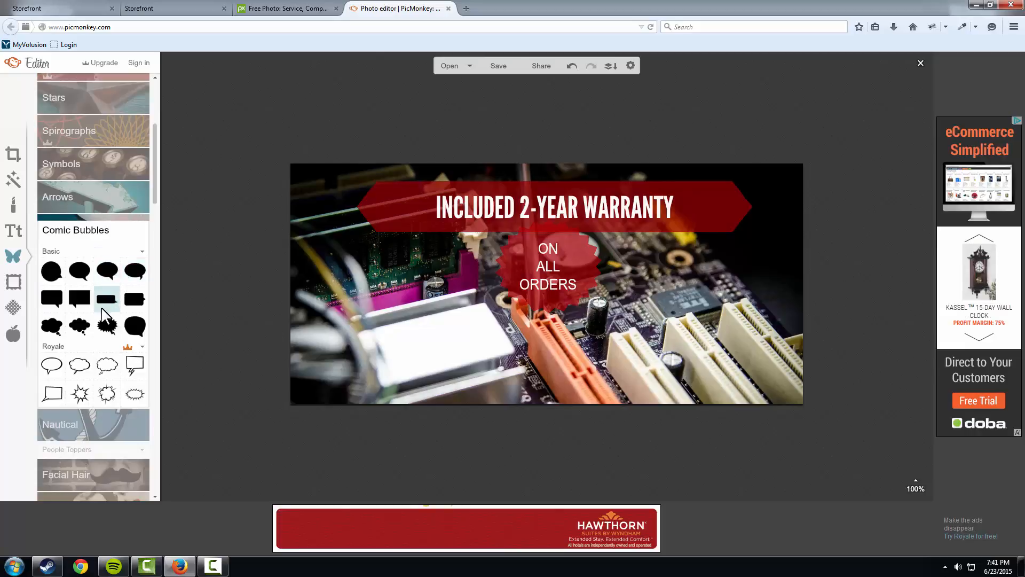
{"action": "scroll", "coordinate": [128, 307], "scroll_direction": "down", "scroll_amount": 2}
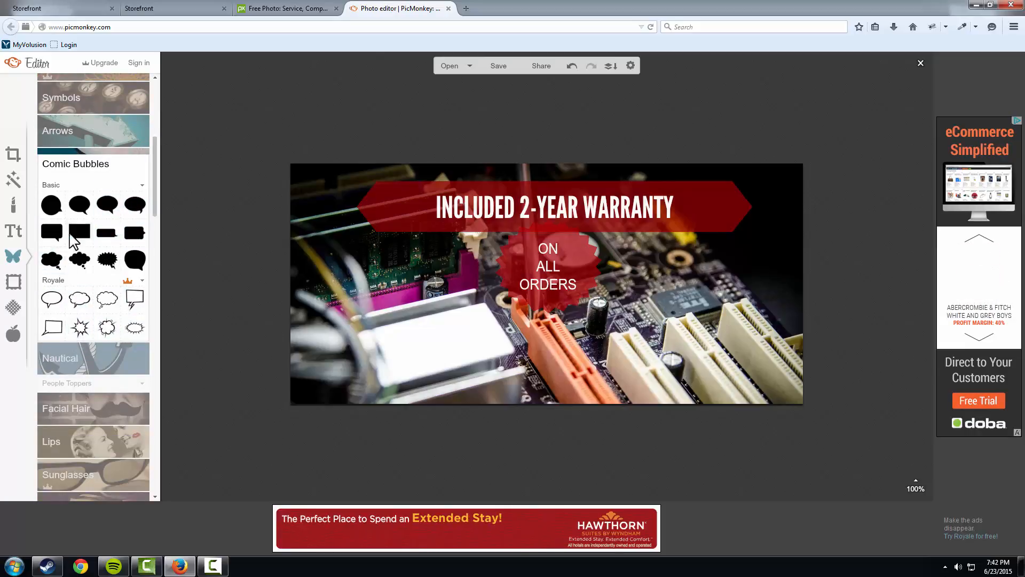
{"action": "left_click", "coordinate": [87, 173]}
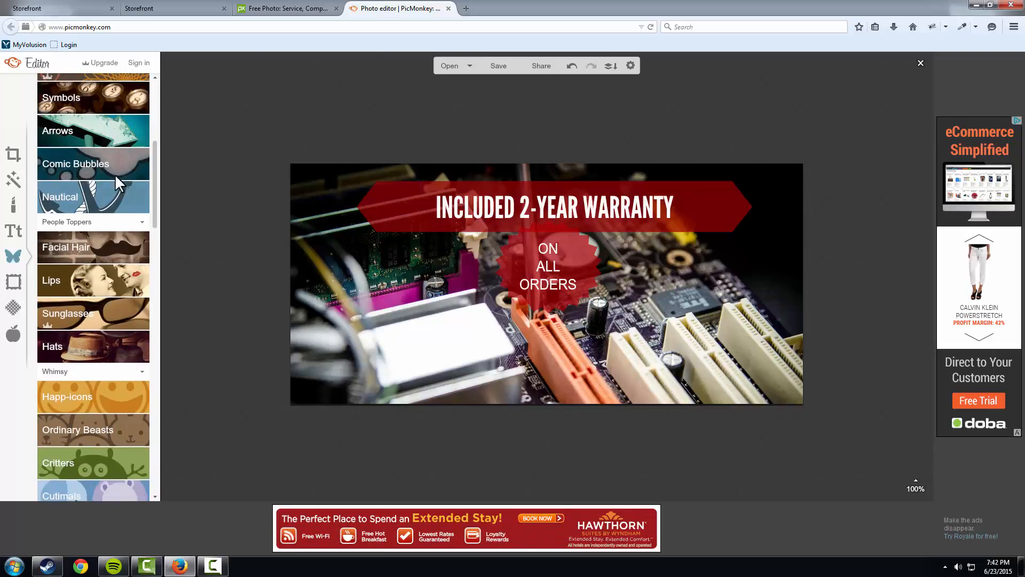
{"action": "left_click", "coordinate": [98, 186]}
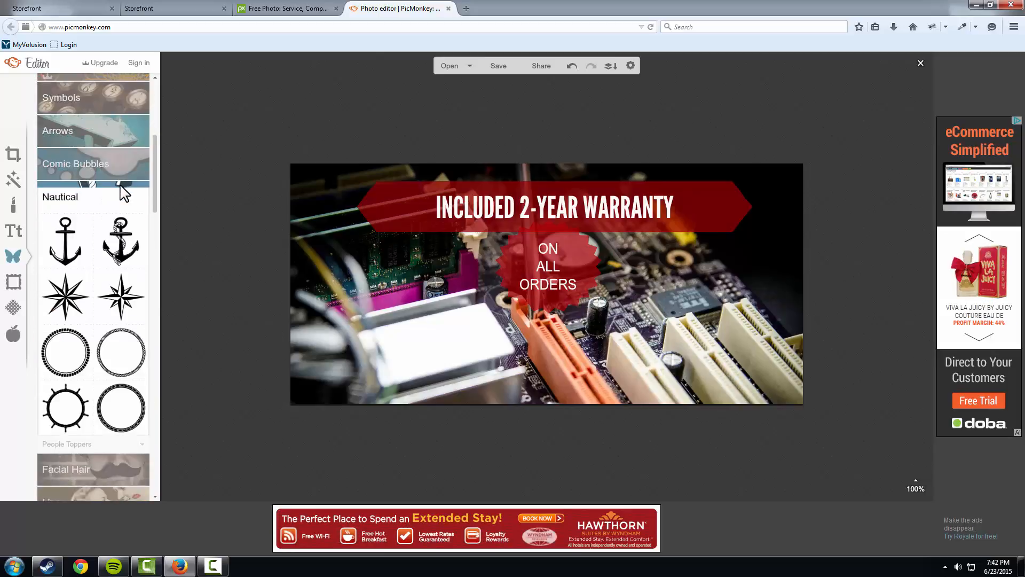
{"action": "left_click", "coordinate": [126, 194]}
{"action": "scroll", "coordinate": [115, 251], "scroll_direction": "down", "scroll_amount": 4}
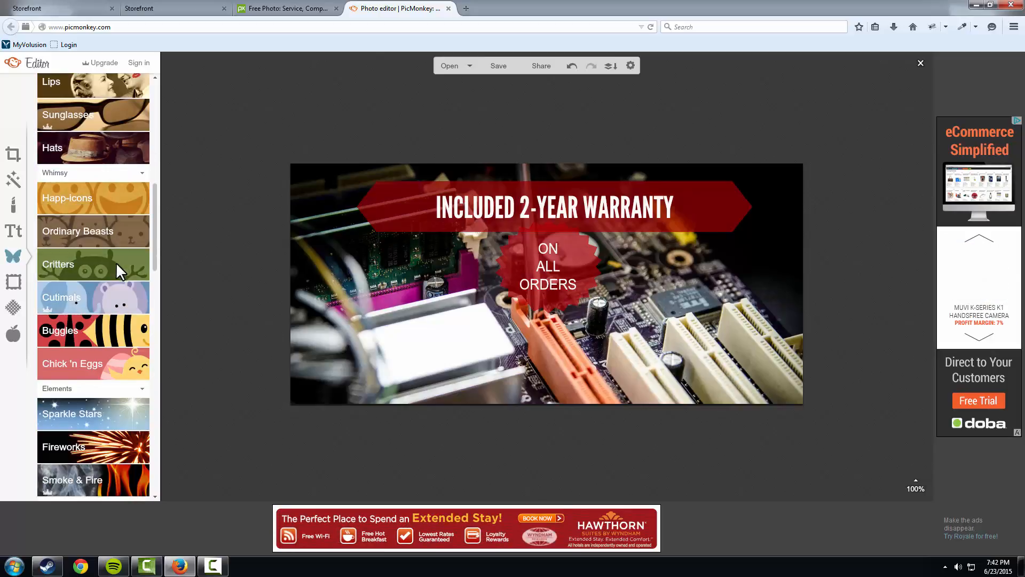
{"action": "left_click", "coordinate": [118, 265]}
{"action": "left_click", "coordinate": [117, 264]}
{"action": "scroll", "coordinate": [107, 264], "scroll_direction": "down", "scroll_amount": 3}
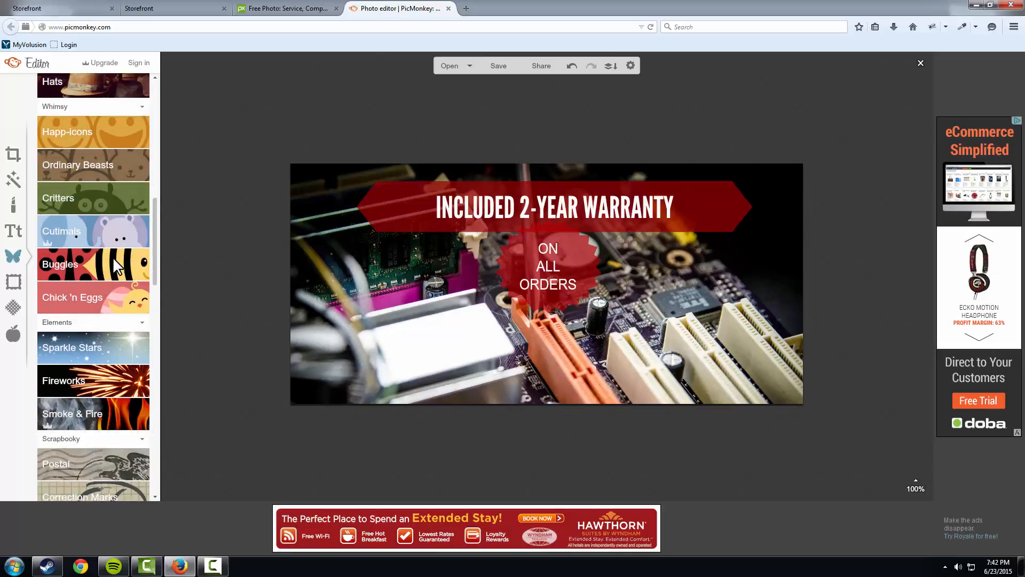
{"action": "scroll", "coordinate": [104, 262], "scroll_direction": "up", "scroll_amount": 3}
{"action": "left_click", "coordinate": [109, 205]}
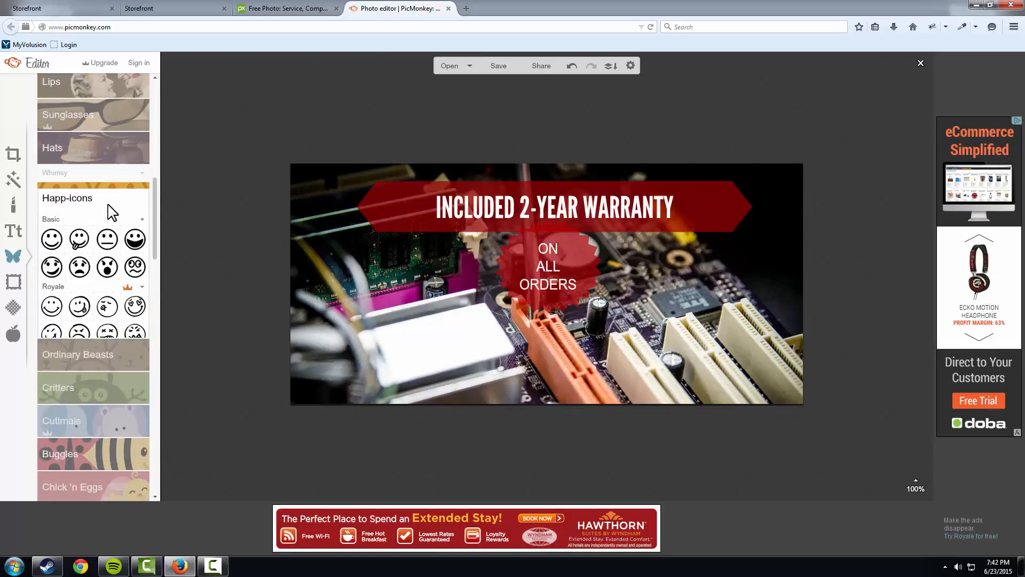
{"action": "scroll", "coordinate": [120, 271], "scroll_direction": "down", "scroll_amount": 9}
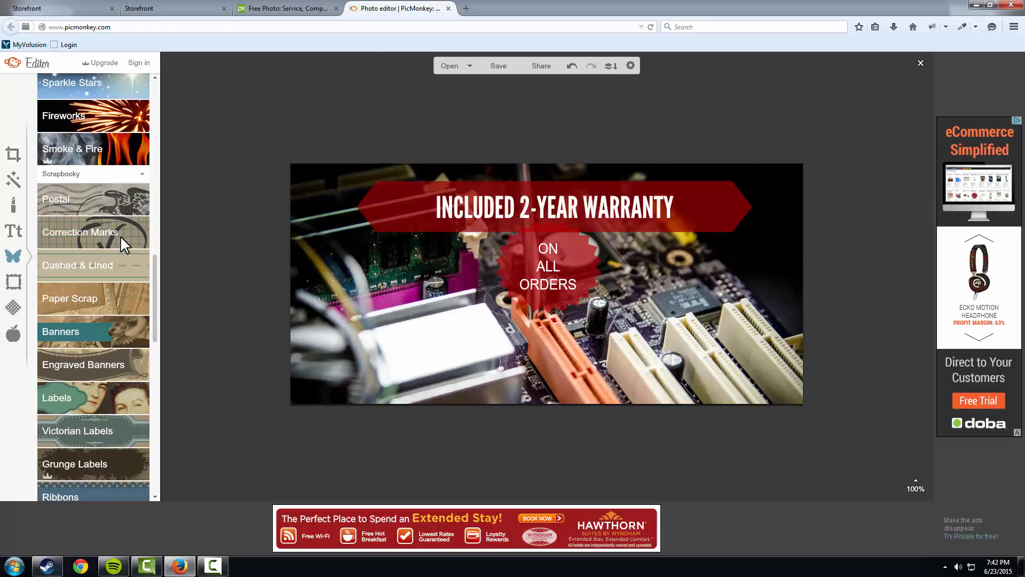
Add the wide hexagonal shape from the basic Labels overlays and place it below the red starburst.
{"action": "left_click", "coordinate": [121, 330]}
{"action": "left_click", "coordinate": [98, 265]}
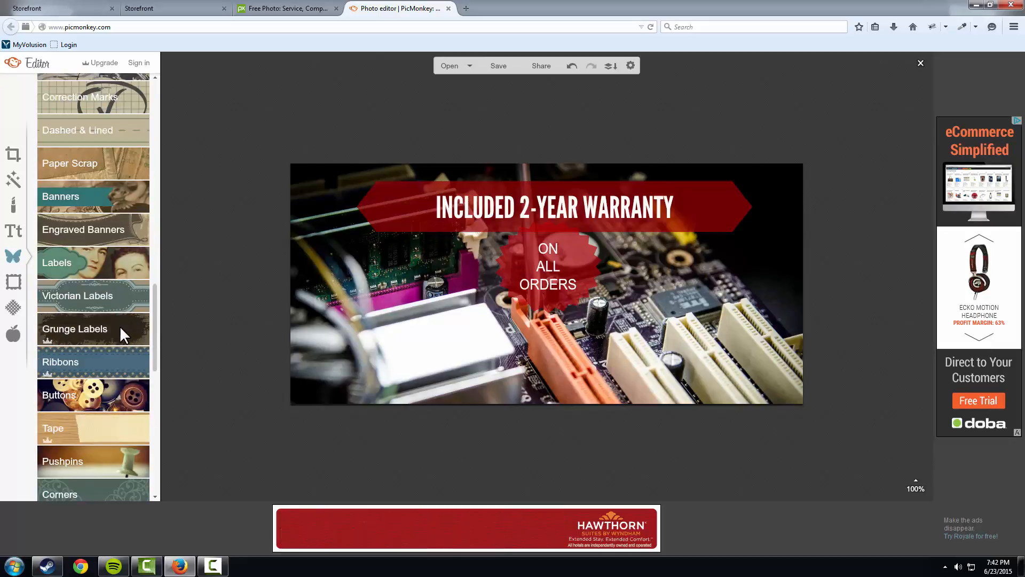
{"action": "left_click", "coordinate": [114, 261]}
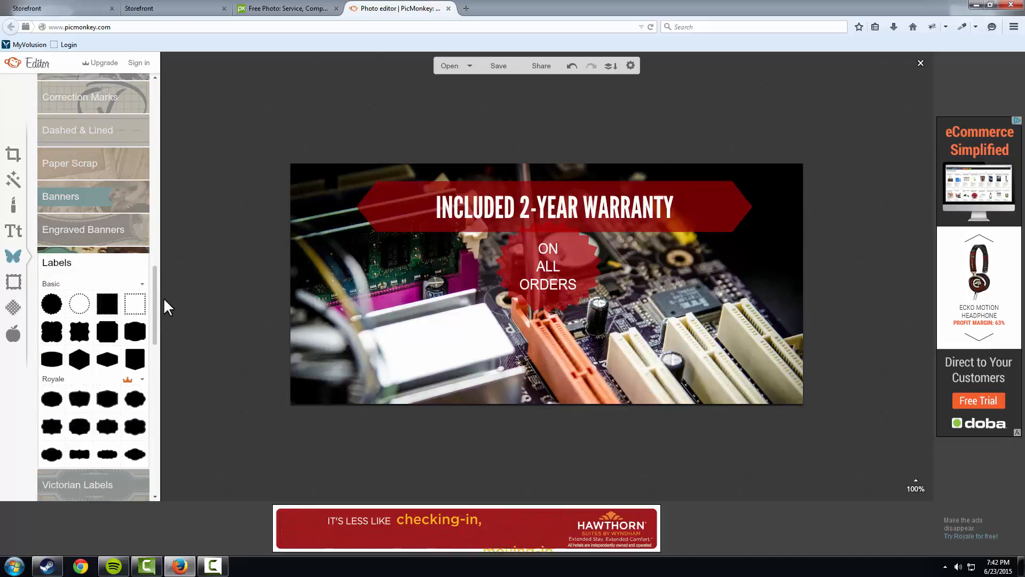
{"action": "left_click", "coordinate": [119, 364]}
{"action": "left_click_drag", "start_coordinate": [558, 335], "coordinate": [572, 364]}
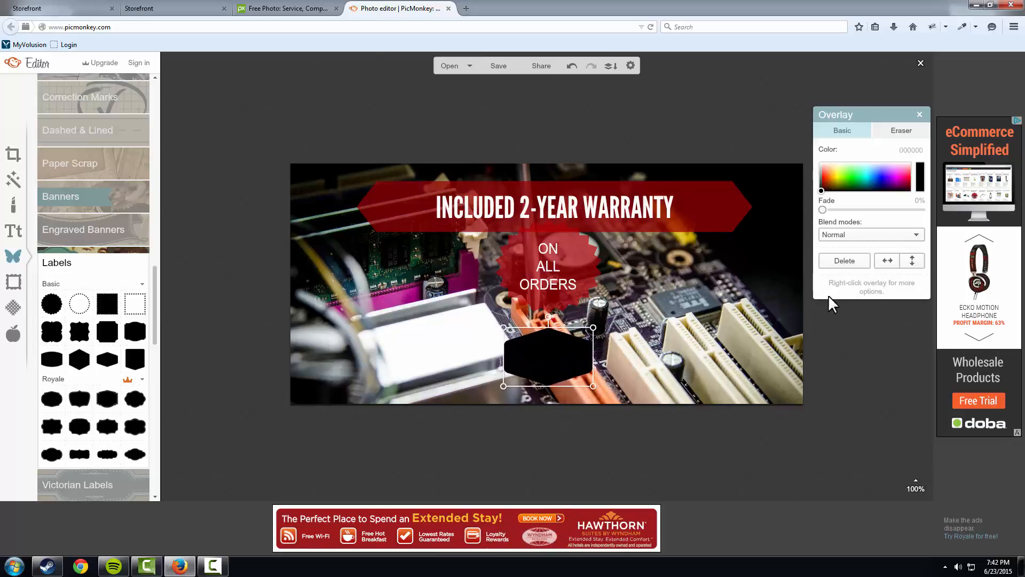
Color the hexagonal label purple (7c004c) and nudge it slightly beneath the red starburst.
{"action": "mouse_move", "coordinate": [887, 185]}
{"action": "left_mouse_down"}
{"action": "mouse_move", "coordinate": [899, 158]}
{"action": "mouse_move", "coordinate": [928, 186]}
{"action": "mouse_move", "coordinate": [902, 185]}
{"action": "left_mouse_up"}
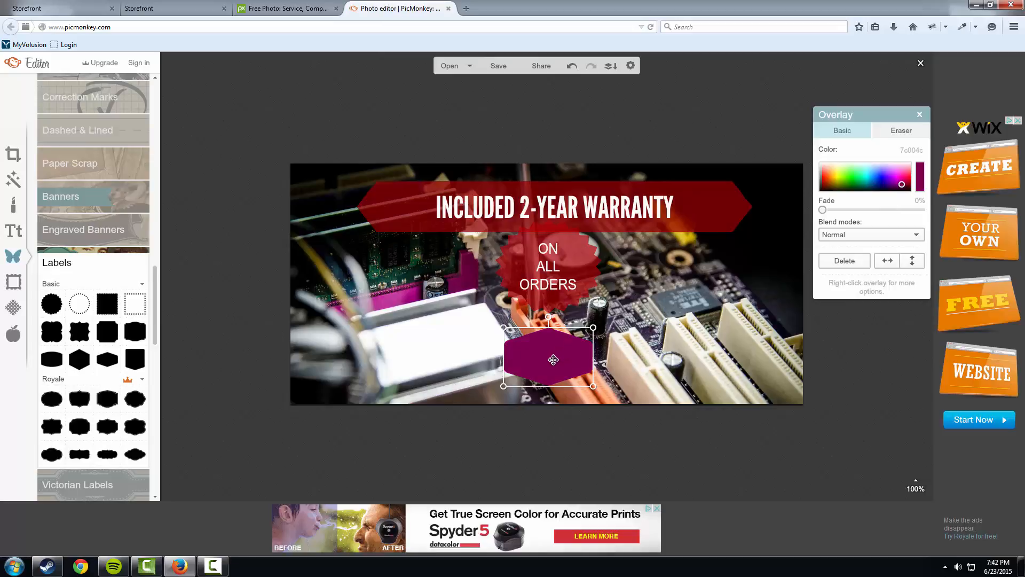
{"action": "left_click_drag", "start_coordinate": [560, 350], "coordinate": [558, 352]}
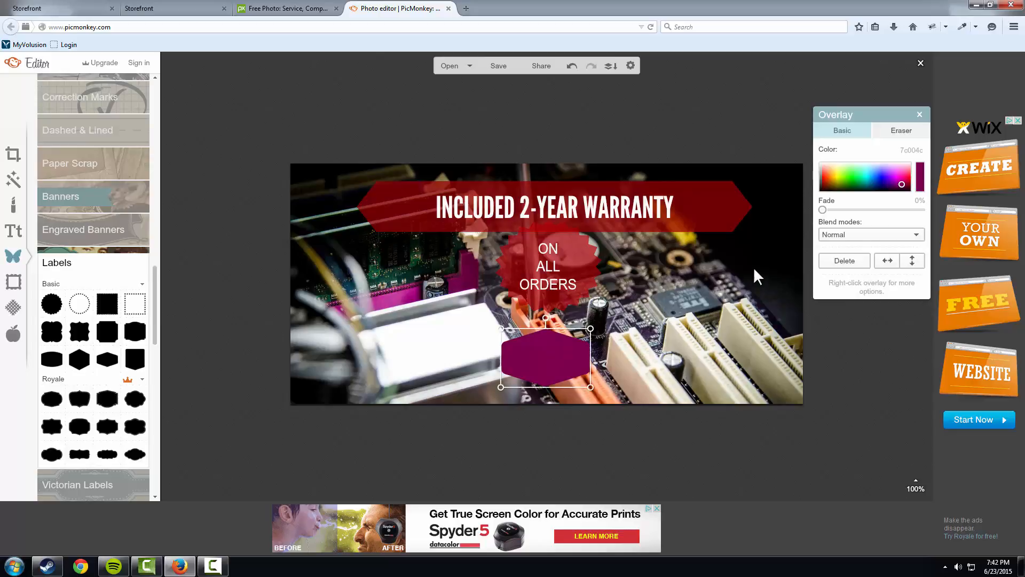
Preview the blend modes on the purple label, keep Normal, and center the label under the starburst.
{"action": "left_click", "coordinate": [877, 237]}
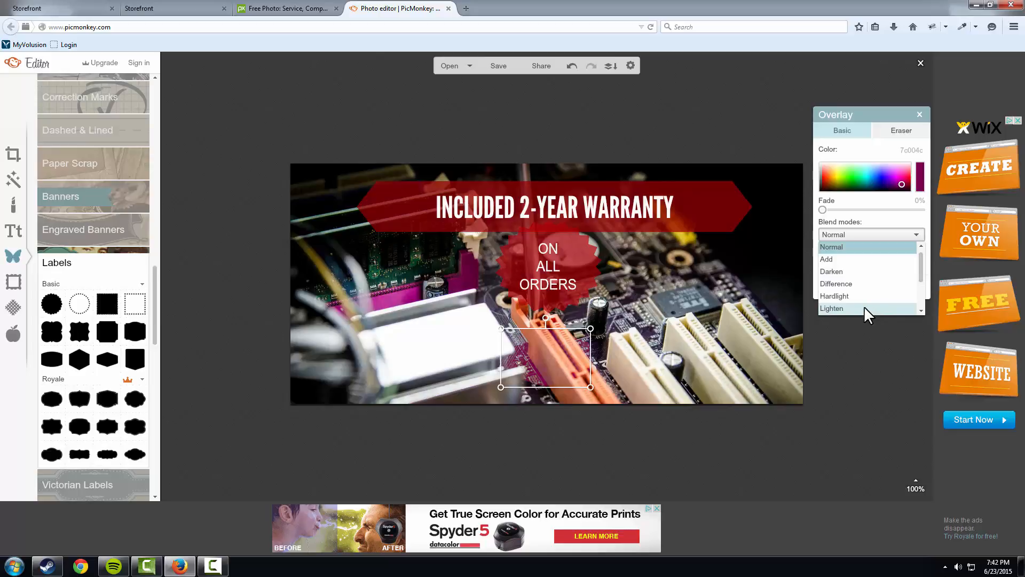
{"action": "scroll", "coordinate": [864, 291], "scroll_direction": "down", "scroll_amount": 2}
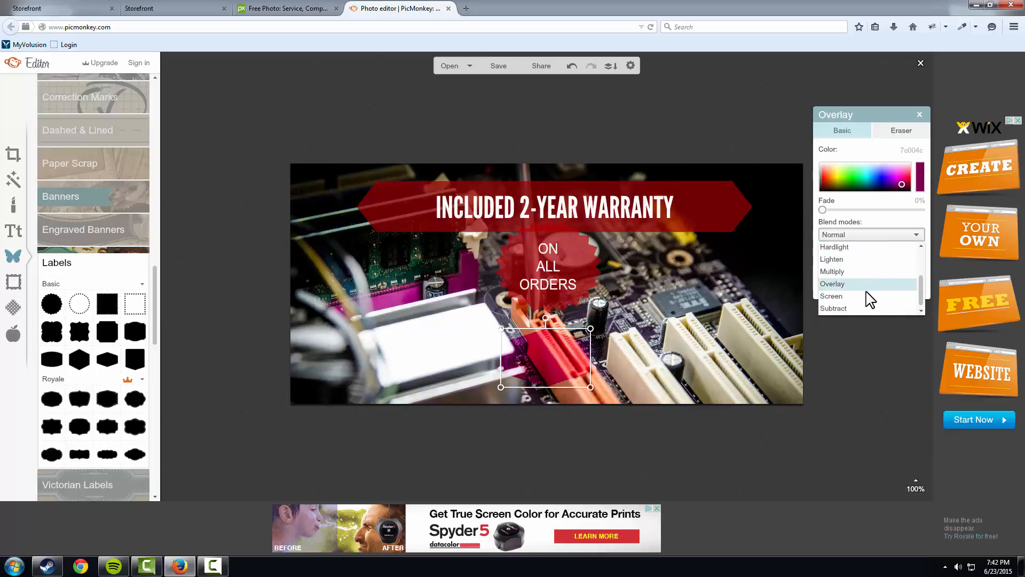
{"action": "scroll", "coordinate": [865, 296], "scroll_direction": "up", "scroll_amount": 2}
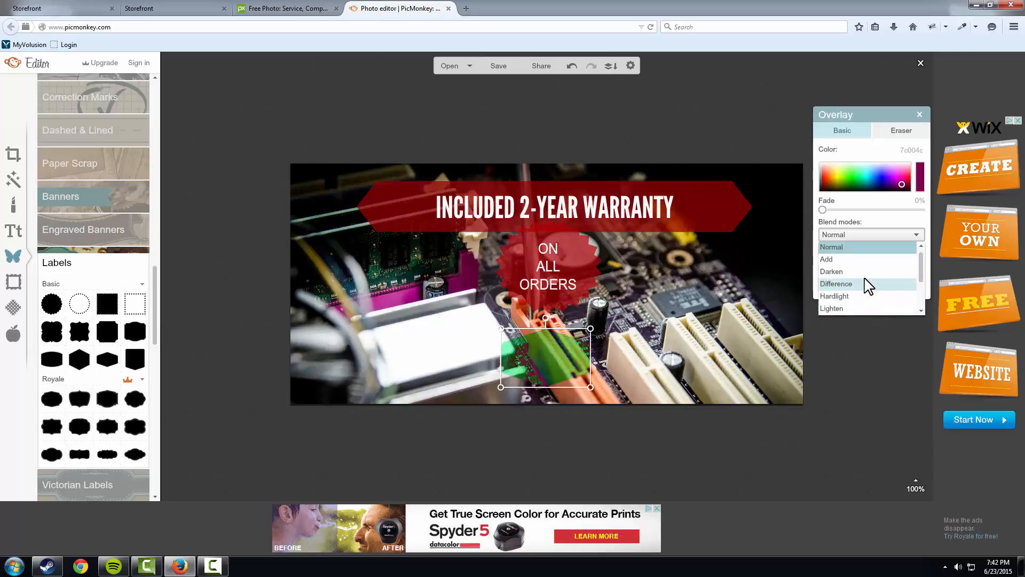
{"action": "left_click", "coordinate": [861, 250]}
{"action": "left_click_drag", "start_coordinate": [565, 360], "coordinate": [561, 361]}
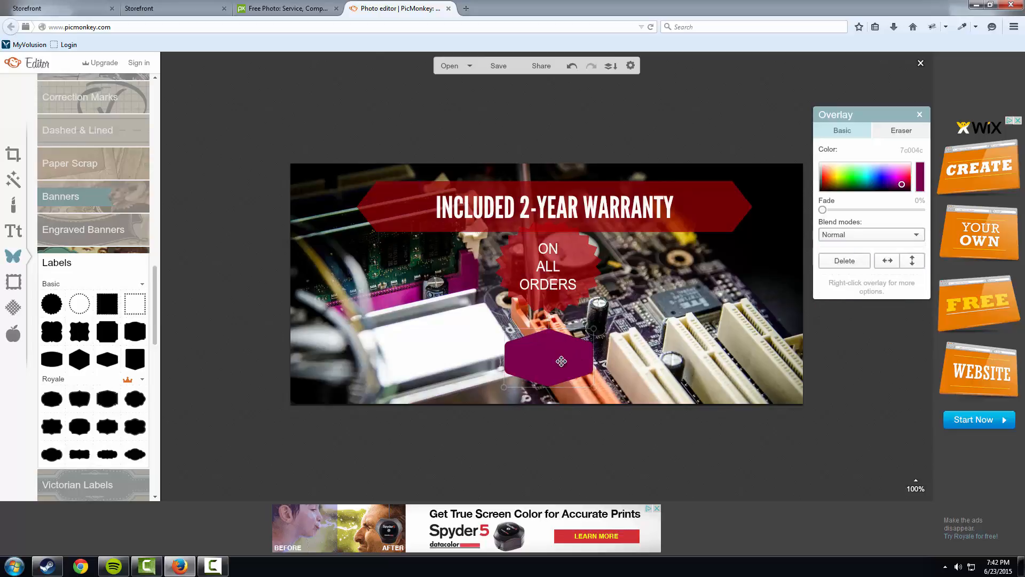
Add a Georgia text box and move it over the purple label.
{"action": "left_click", "coordinate": [15, 232]}
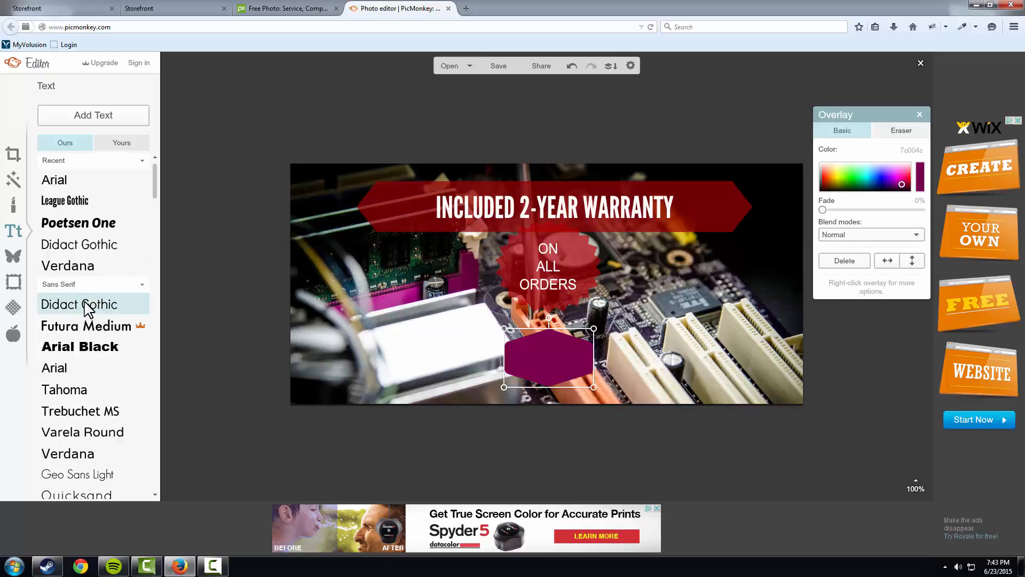
{"action": "scroll", "coordinate": [69, 256], "scroll_direction": "down", "scroll_amount": 5}
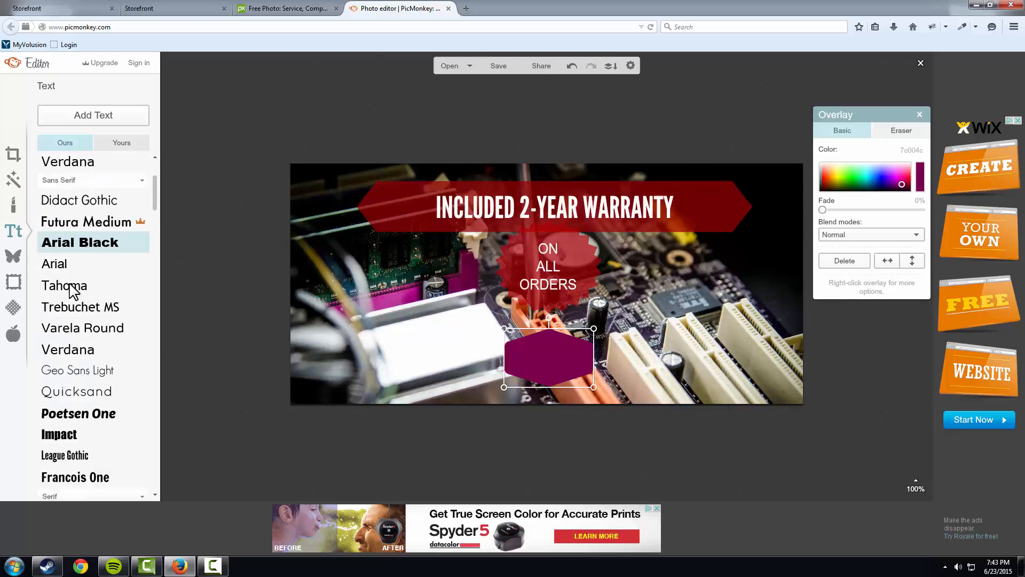
{"action": "scroll", "coordinate": [74, 285], "scroll_direction": "down", "scroll_amount": 2}
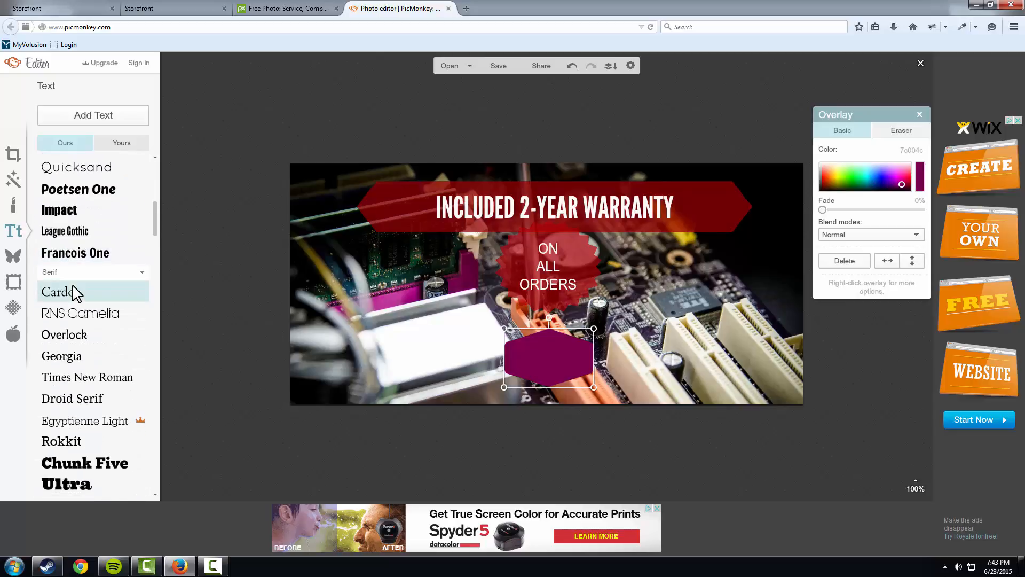
{"action": "left_click", "coordinate": [73, 335]}
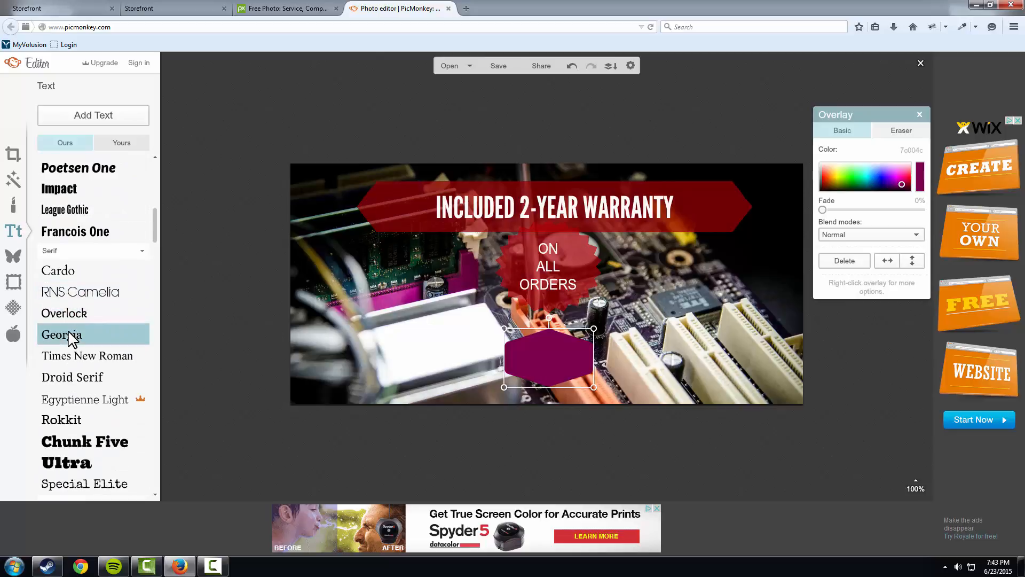
{"action": "left_click", "coordinate": [106, 123]}
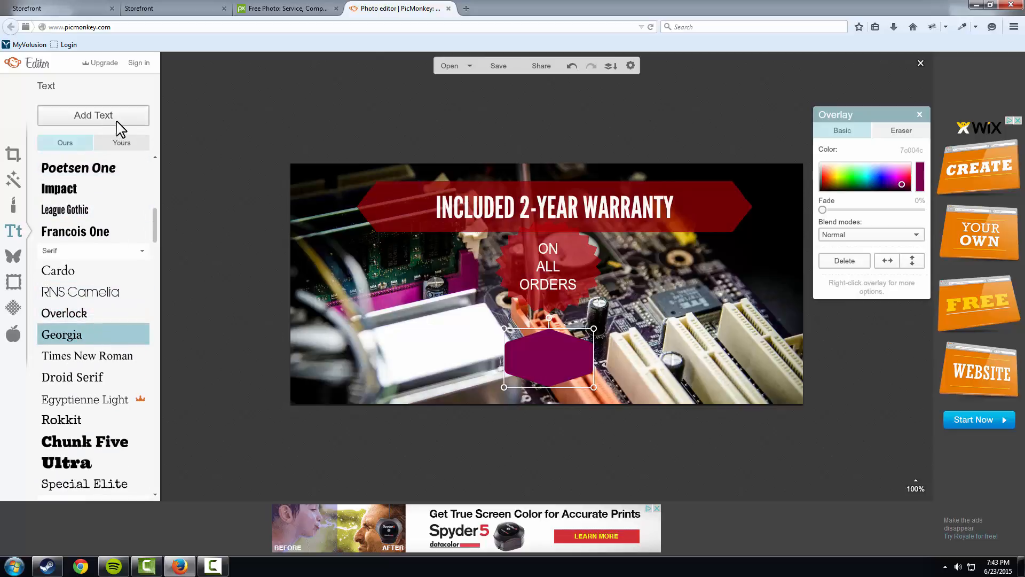
{"action": "left_click_drag", "start_coordinate": [599, 284], "coordinate": [600, 350]}
{"action": "key", "text": "ctrl+z"}
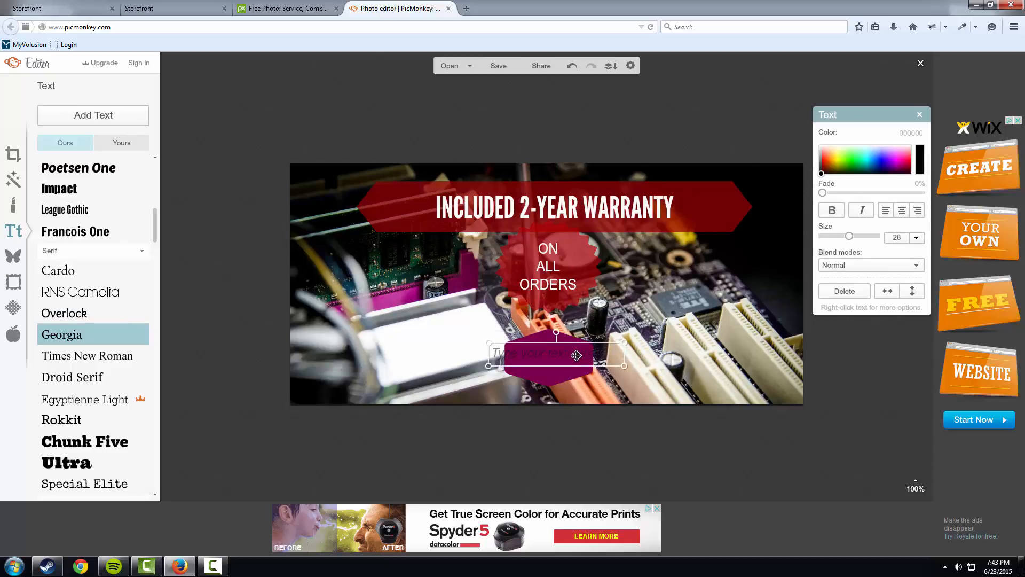
{"action": "type", "text": "LEARN"}
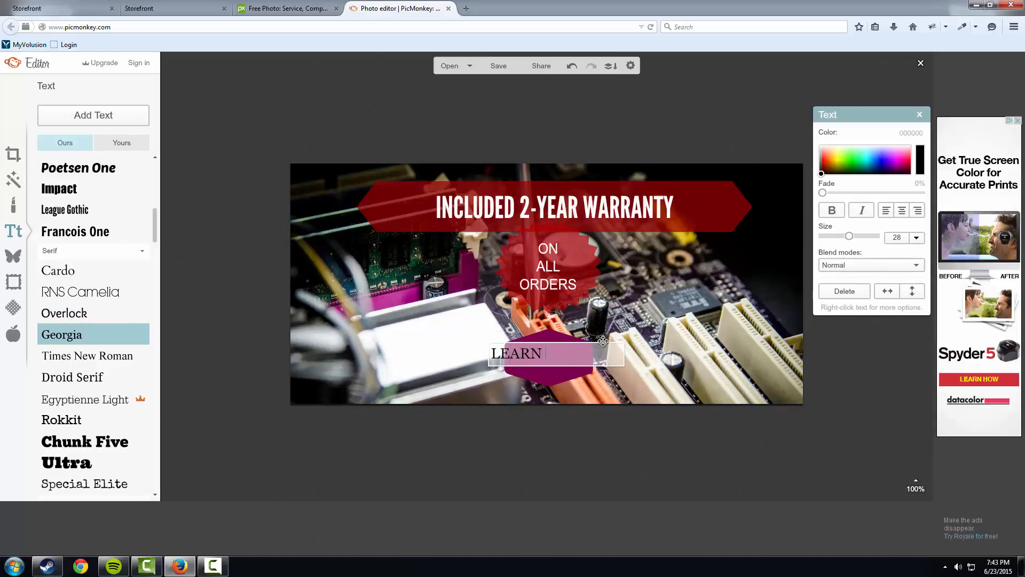
{"action": "key", "text": "BackSpace"}
{"action": "key", "text": "BackSpace"}
{"action": "key", "text": "BackSpace"}
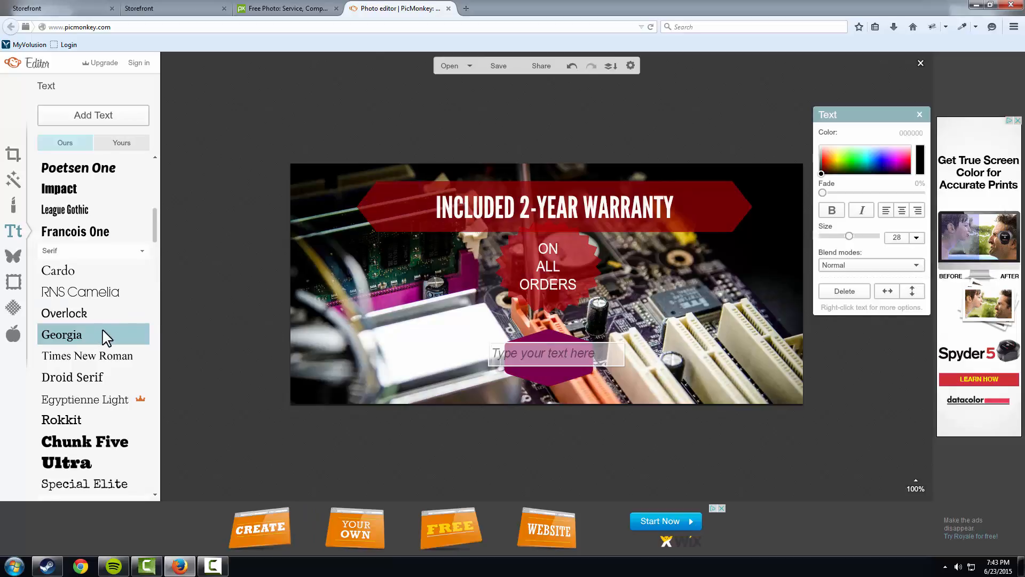
Switch the new text box over the purple label to the Didact Gothic font and enter LEARN MORE.
{"action": "scroll", "coordinate": [101, 339], "scroll_direction": "down", "scroll_amount": 3}
{"action": "scroll", "coordinate": [90, 352], "scroll_direction": "down", "scroll_amount": 5}
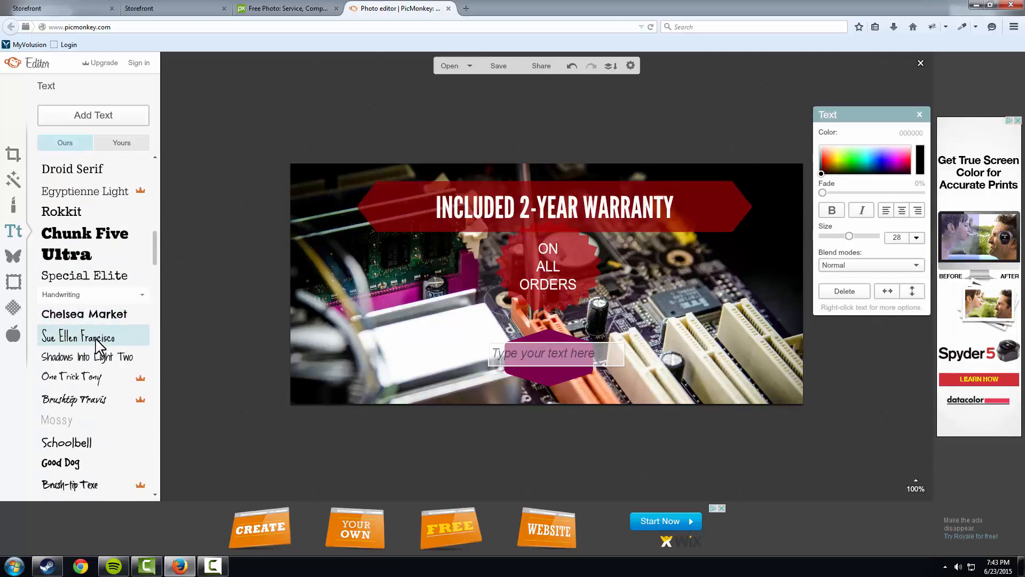
{"action": "scroll", "coordinate": [107, 390], "scroll_direction": "down", "scroll_amount": 3}
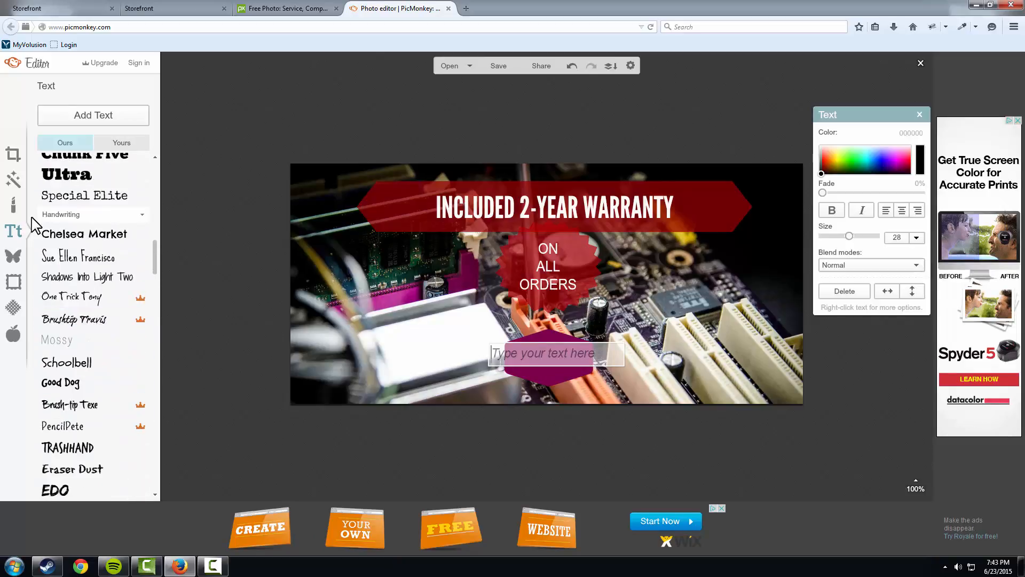
{"action": "scroll", "coordinate": [155, 269], "scroll_direction": "down", "scroll_amount": 7}
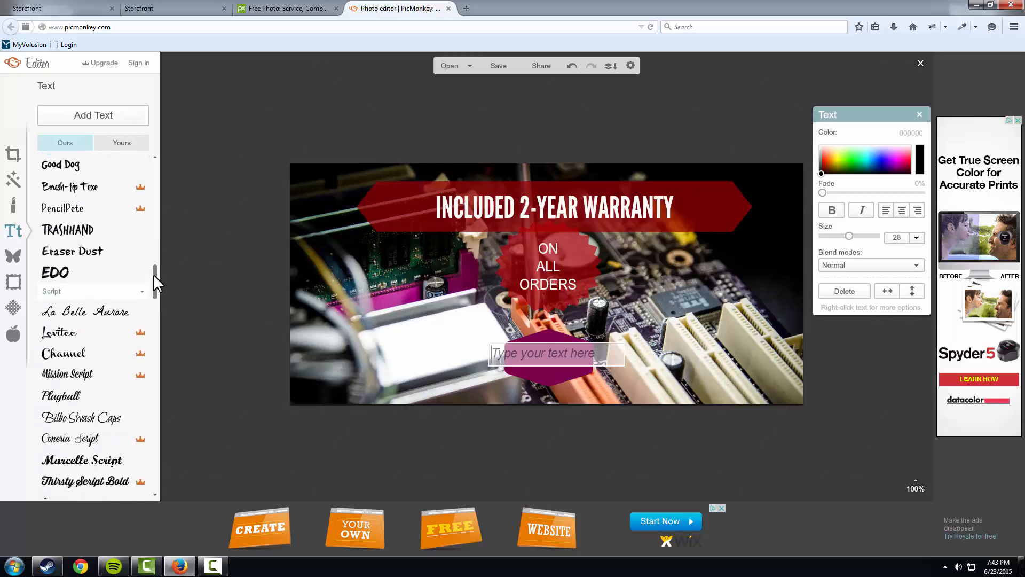
{"action": "scroll", "coordinate": [154, 262], "scroll_direction": "up", "scroll_amount": 15}
{"action": "scroll", "coordinate": [155, 235], "scroll_direction": "up", "scroll_amount": 8}
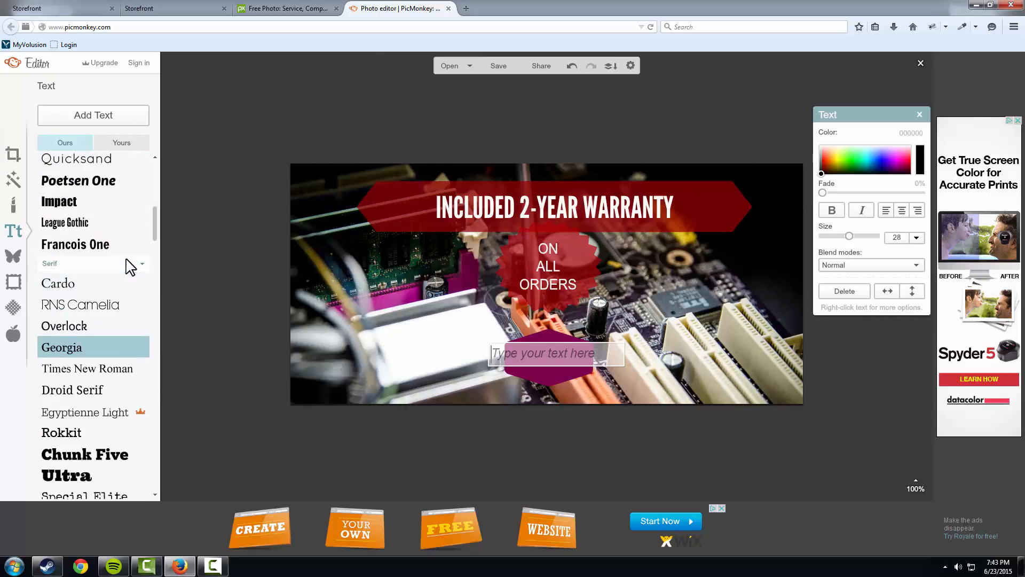
{"action": "scroll", "coordinate": [85, 238], "scroll_direction": "up", "scroll_amount": 3}
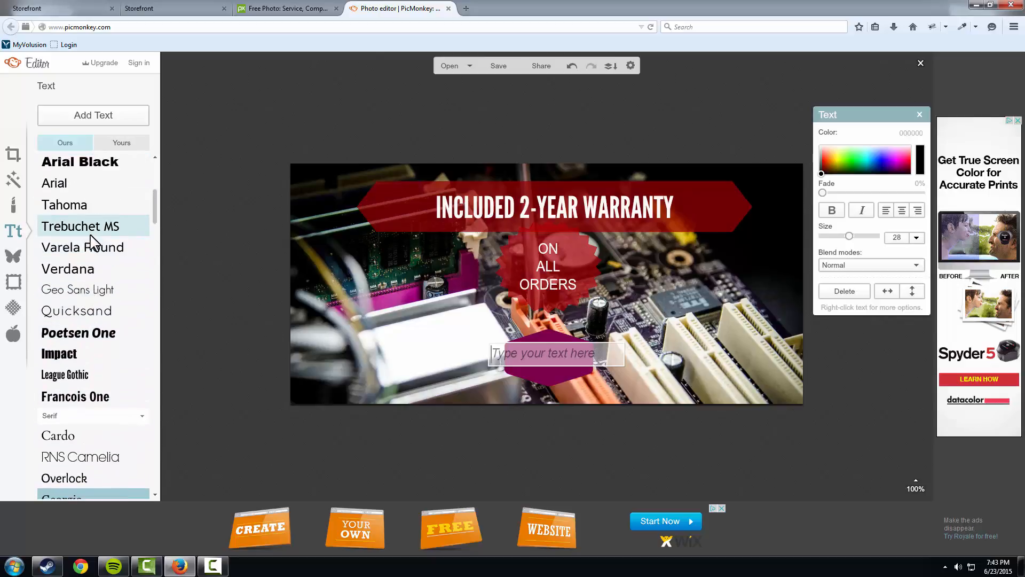
{"action": "scroll", "coordinate": [99, 205], "scroll_direction": "up", "scroll_amount": 2}
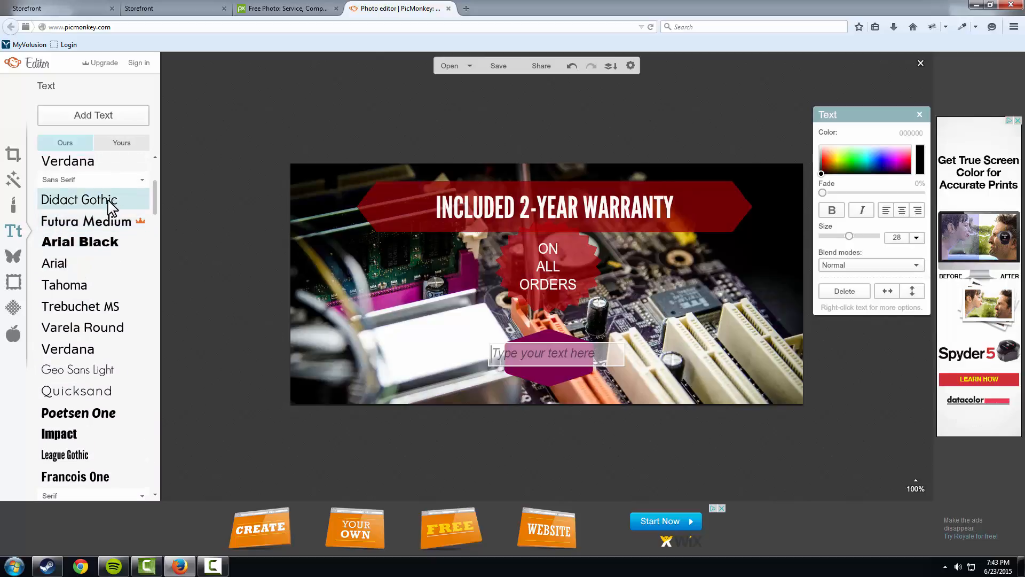
{"action": "left_click", "coordinate": [111, 203]}
{"action": "left_click", "coordinate": [565, 357]}
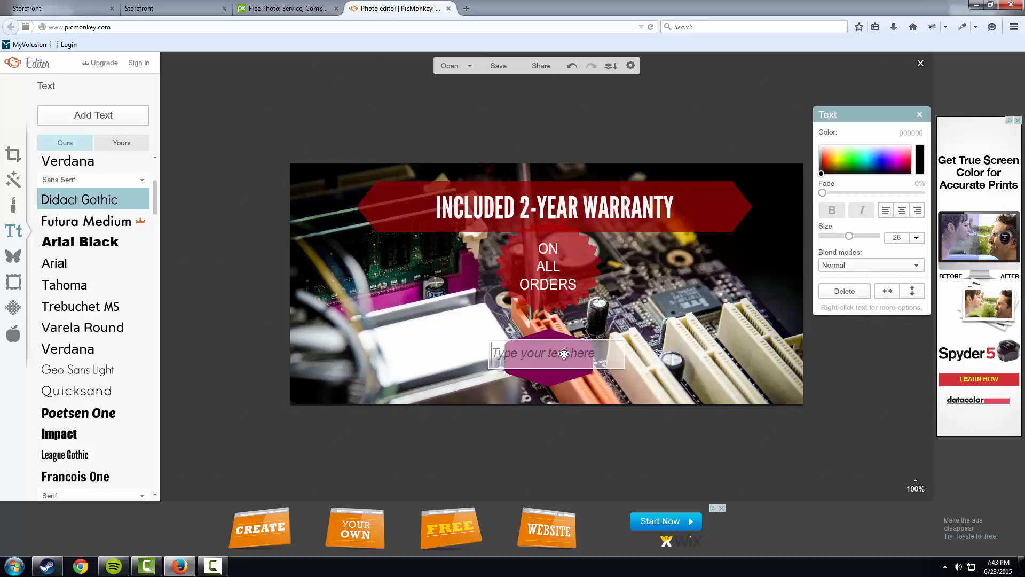
{"action": "type", "text": "LEARN MORE"}
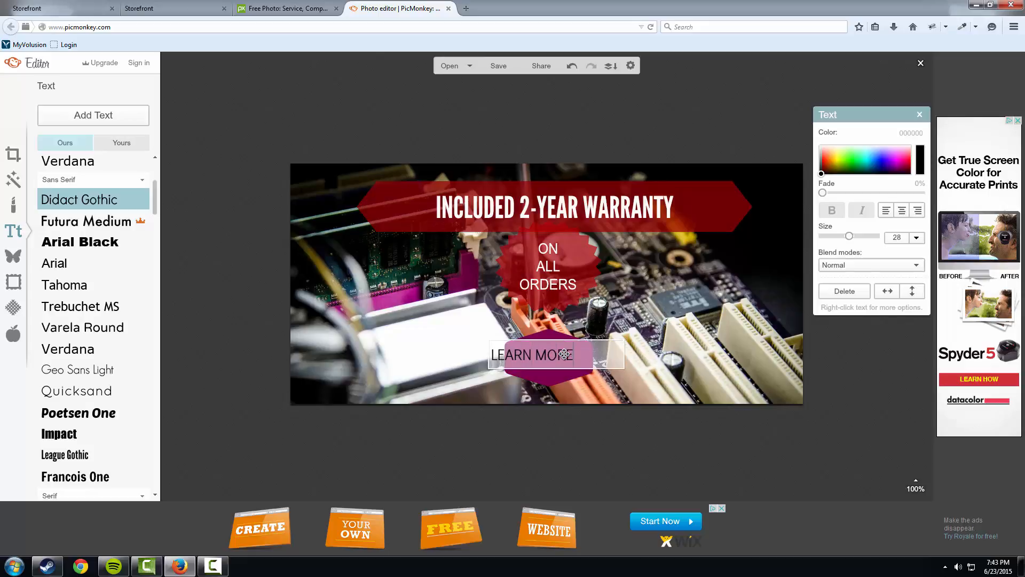
Color the LEARN MORE text white and move it onto the purple hexagonal label.
{"action": "left_click_drag", "start_coordinate": [600, 350], "coordinate": [438, 355]}
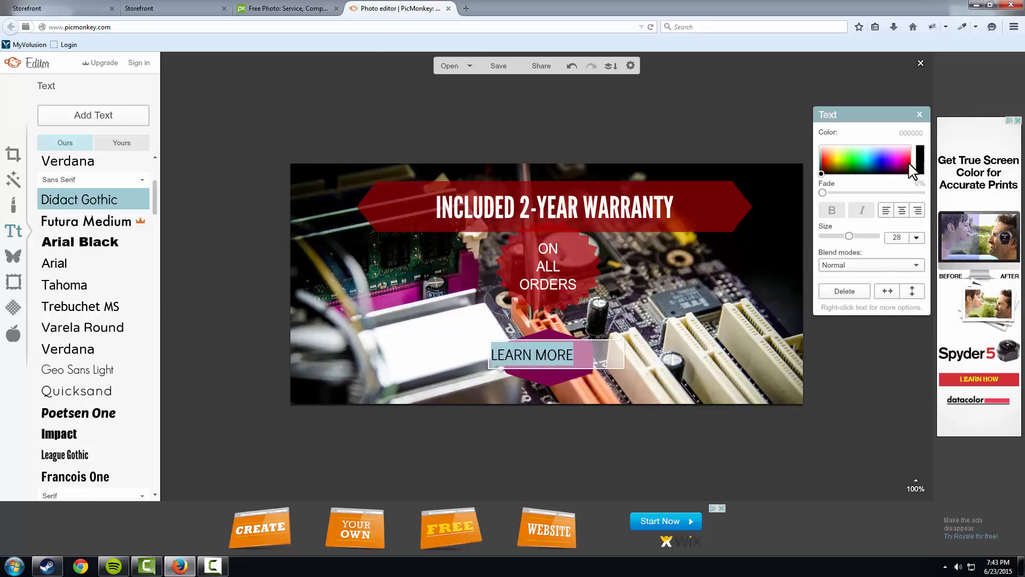
{"action": "left_click", "coordinate": [909, 146]}
{"action": "left_click", "coordinate": [596, 361]}
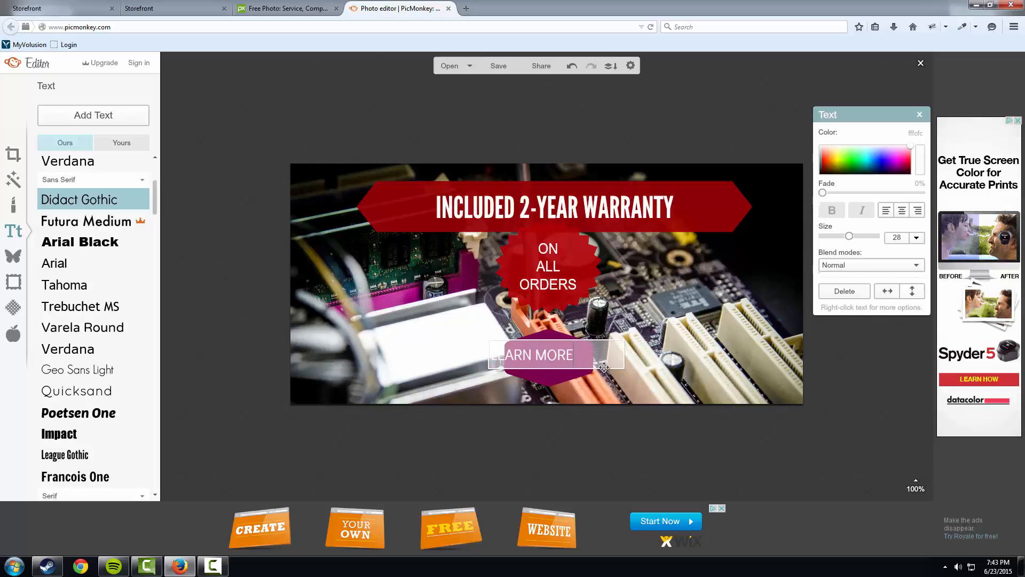
{"action": "left_click_drag", "start_coordinate": [561, 358], "coordinate": [501, 362]}
{"action": "left_click", "coordinate": [582, 361]}
{"action": "left_click", "coordinate": [580, 379]}
Reduce the LEARN MORE text to size 22 and center it within the purple label.
{"action": "double_click", "coordinate": [585, 356]}
{"action": "left_click", "coordinate": [591, 360]}
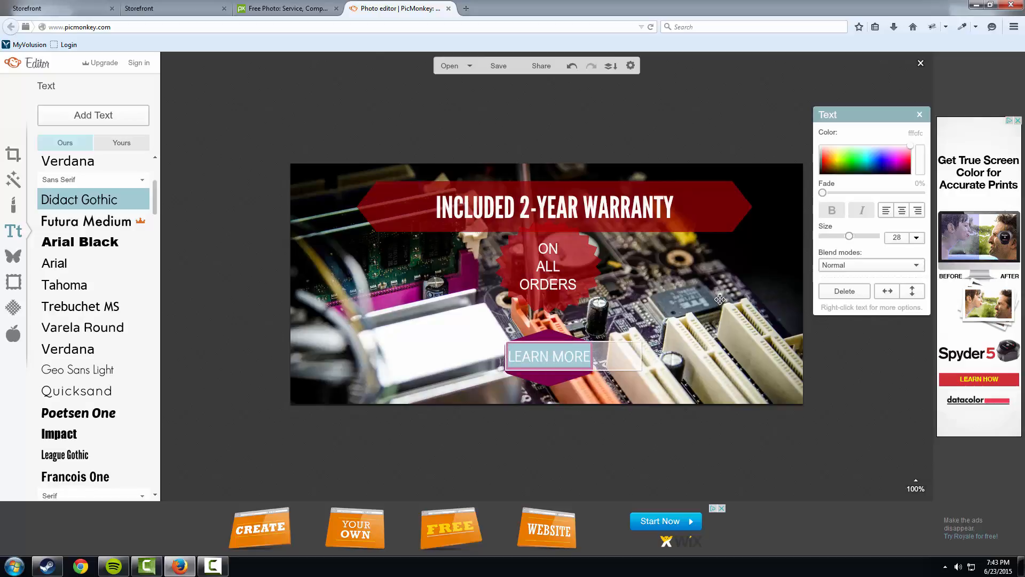
{"action": "left_click", "coordinate": [846, 237]}
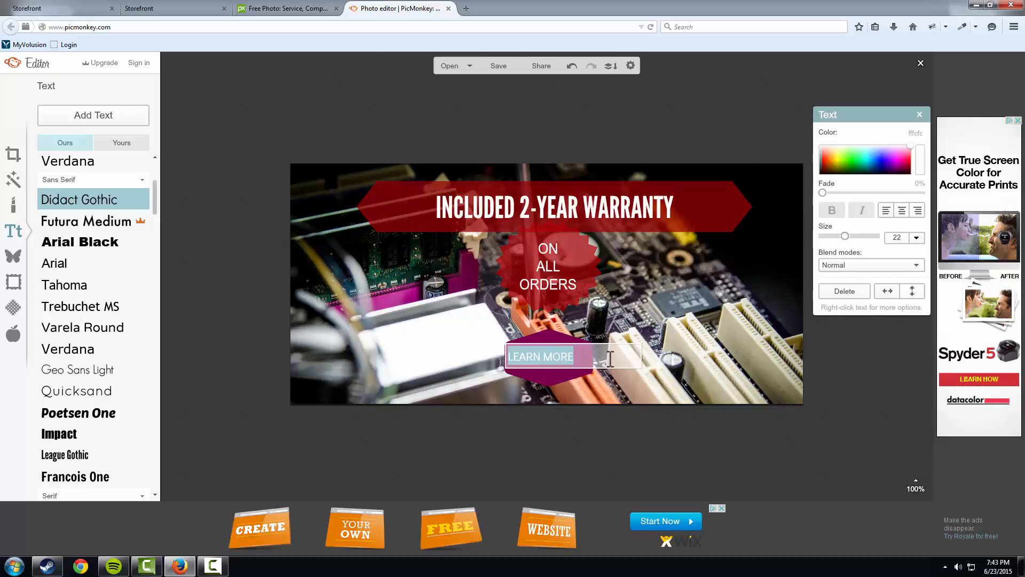
{"action": "left_click", "coordinate": [587, 377]}
{"action": "left_click_drag", "start_coordinate": [575, 356], "coordinate": [584, 357]}
{"action": "left_click", "coordinate": [620, 390]}
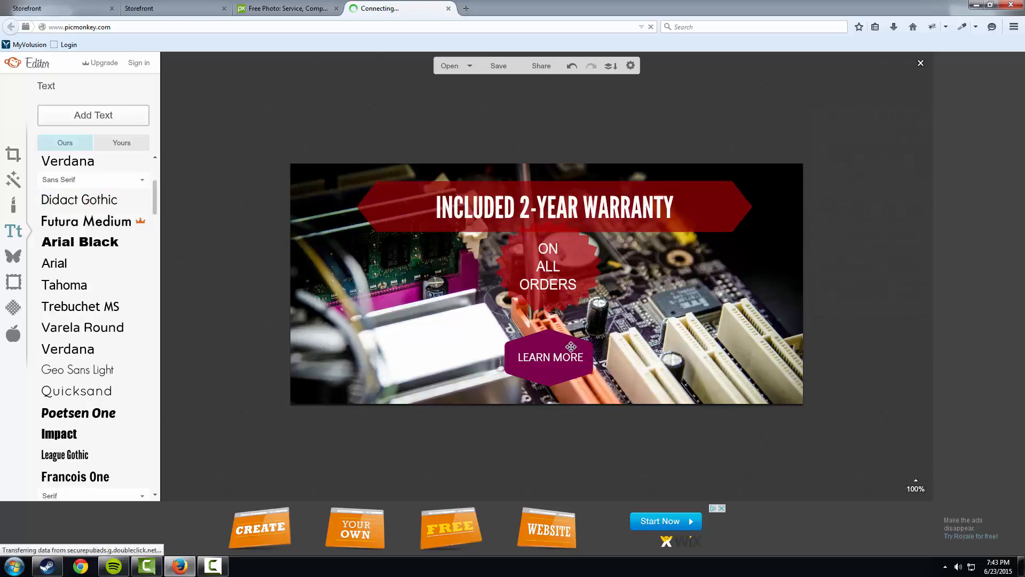
Save the finished slide as a JPG in Sean quality, naming it "warranty slide" in the Slideshow Video folder.
{"action": "left_click", "coordinate": [503, 64]}
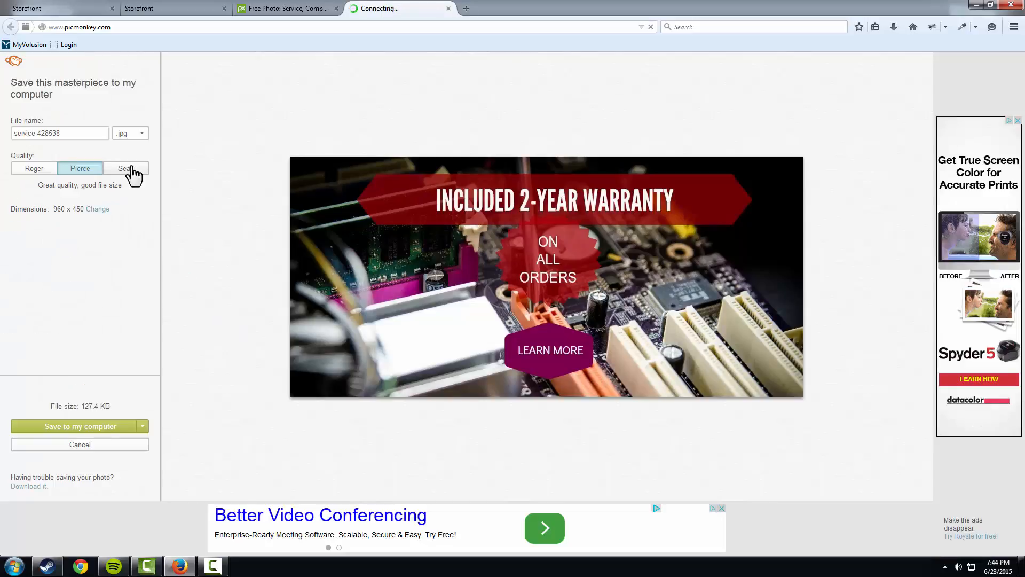
{"action": "left_click", "coordinate": [130, 169]}
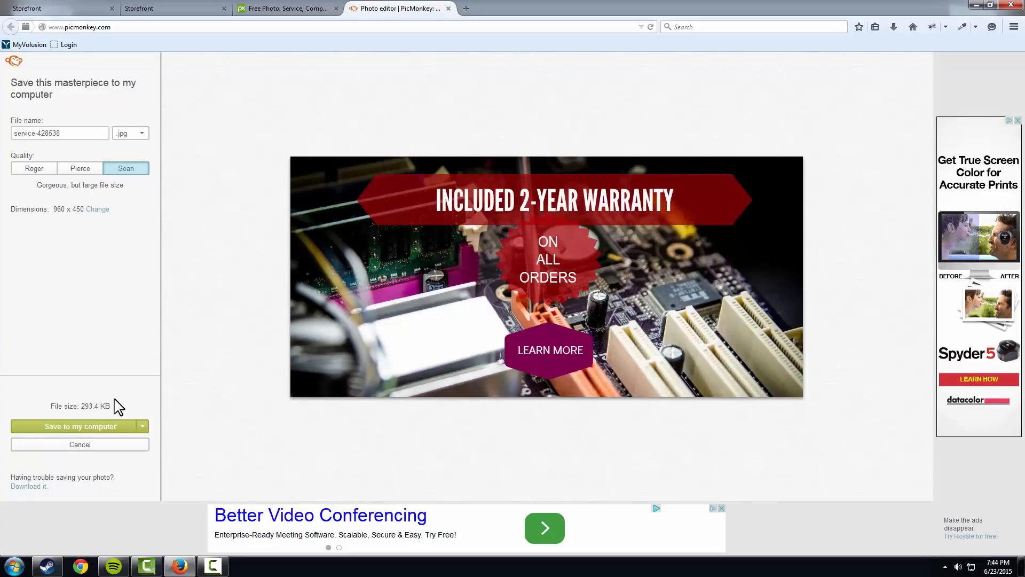
{"action": "left_click", "coordinate": [88, 427]}
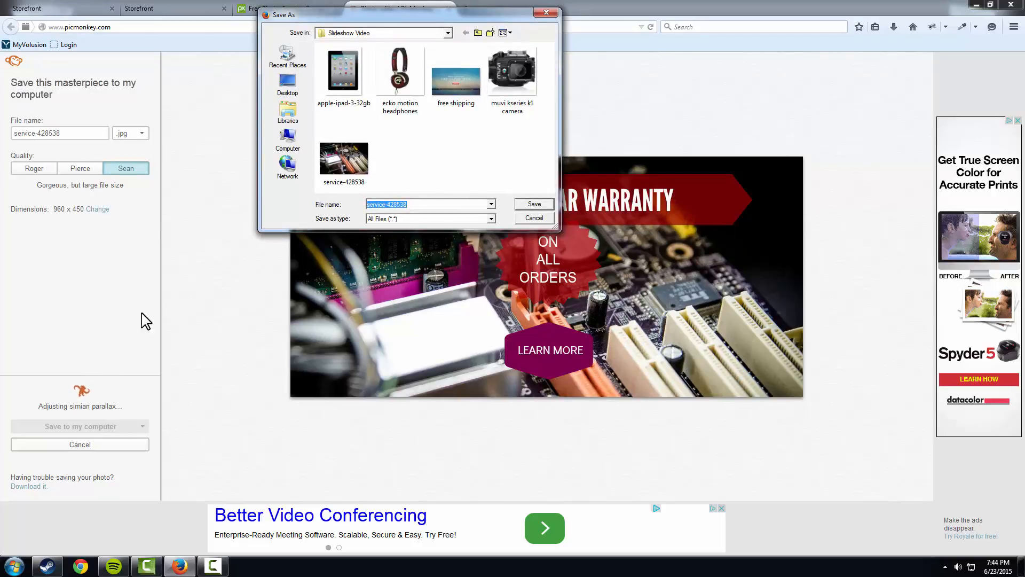
{"action": "left_click", "coordinate": [424, 207]}
{"action": "key", "text": "BackSpace"}
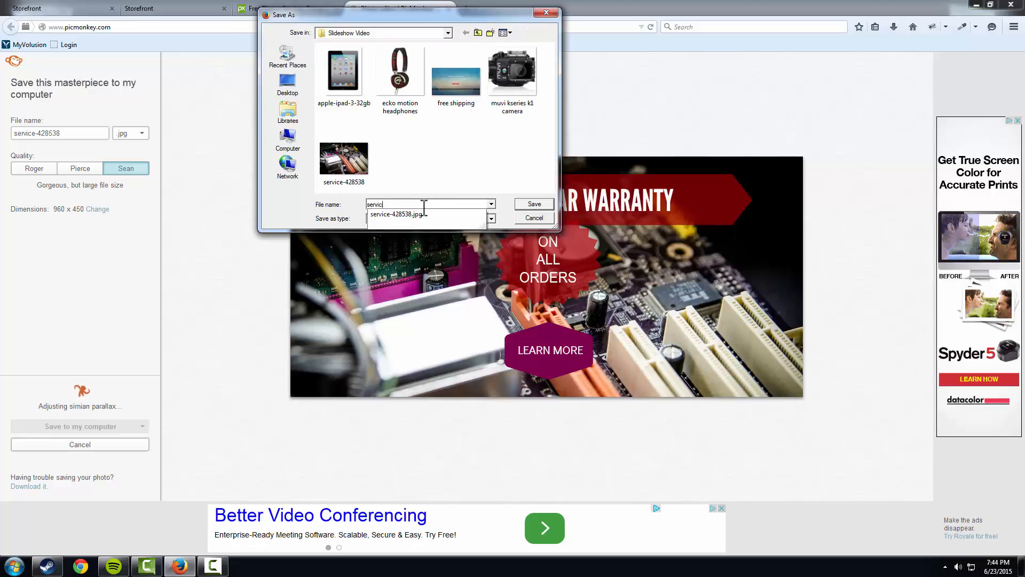
{"action": "key", "text": "BackSpace"}
{"action": "key", "text": "BackSpace"}
{"action": "key", "text": "BackSpace"}
{"action": "key", "text": "BackSpace"}
{"action": "key", "text": "BackSpace"}
{"action": "key", "text": "BackSpace"}
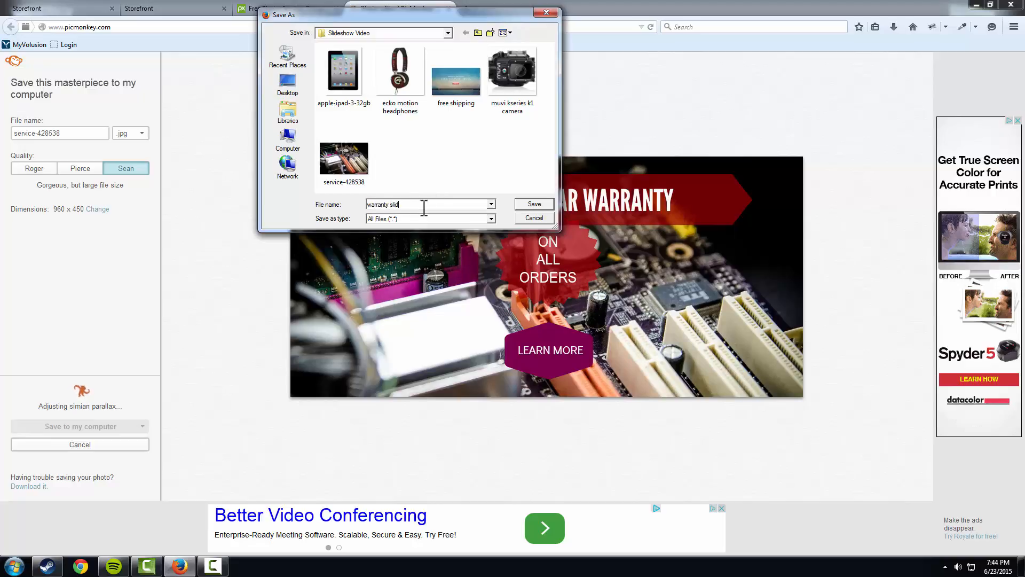
{"action": "key", "text": "Return"}
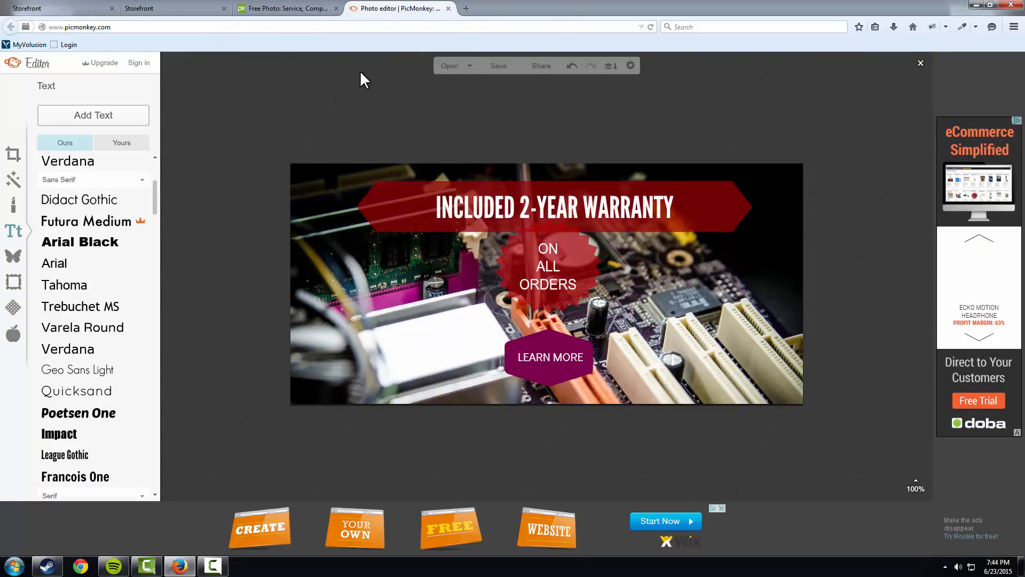
Switch to the Volusion store's admin area and open the Free Shipping category from the inventory categories.
{"action": "left_click", "coordinate": [176, 8]}
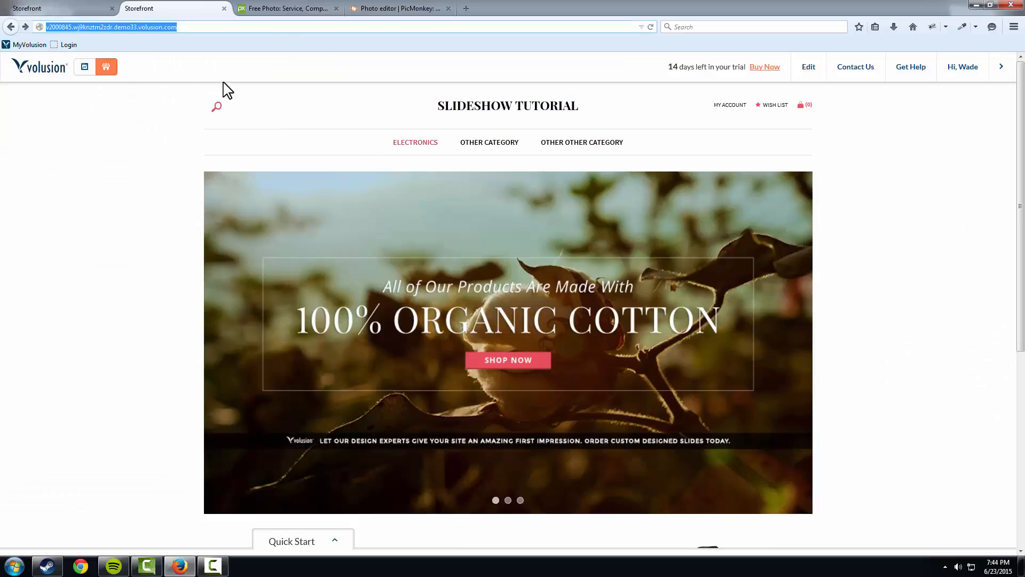
{"action": "left_click", "coordinate": [83, 69]}
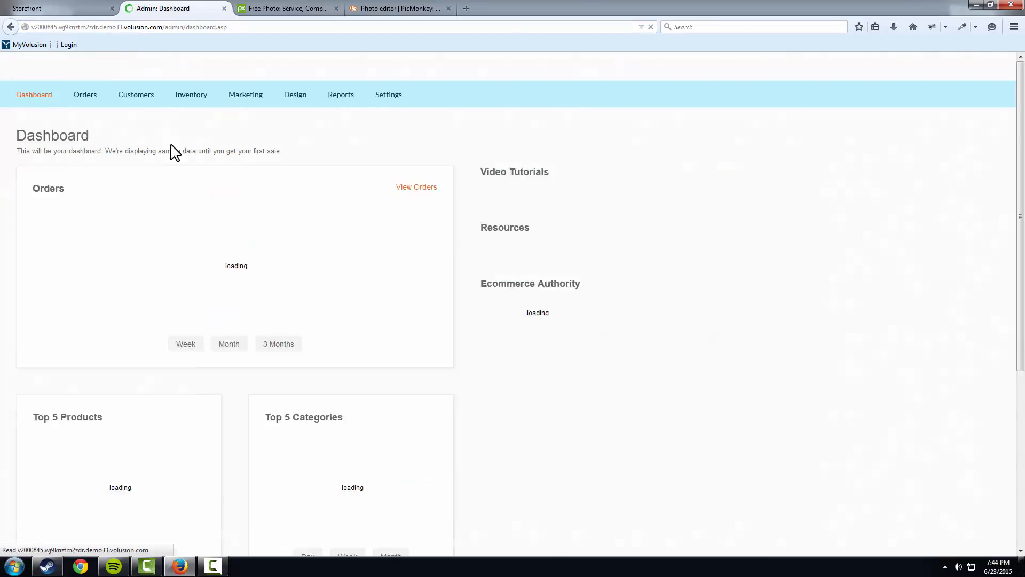
{"action": "left_click", "coordinate": [188, 118]}
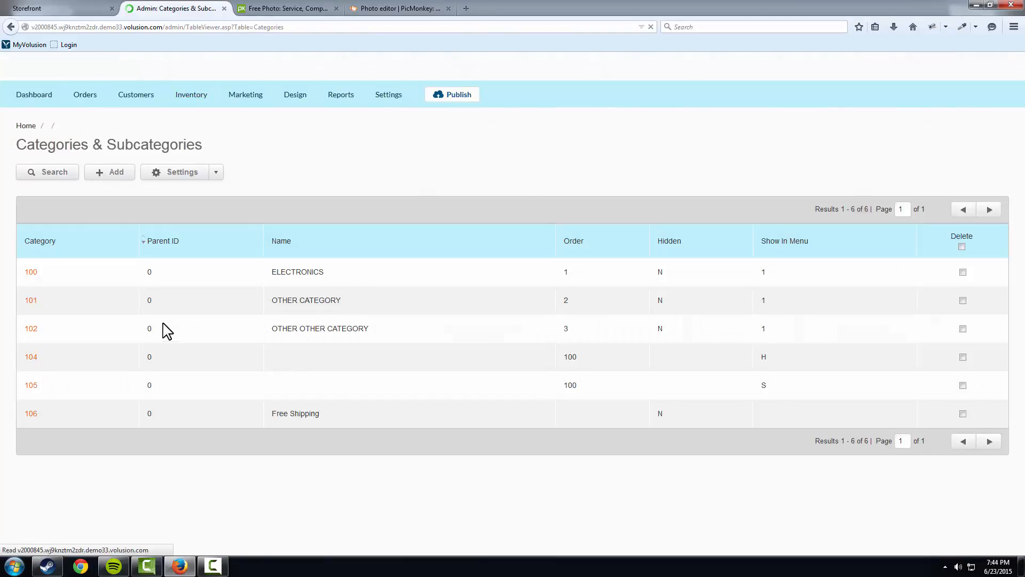
{"action": "left_click", "coordinate": [31, 415]}
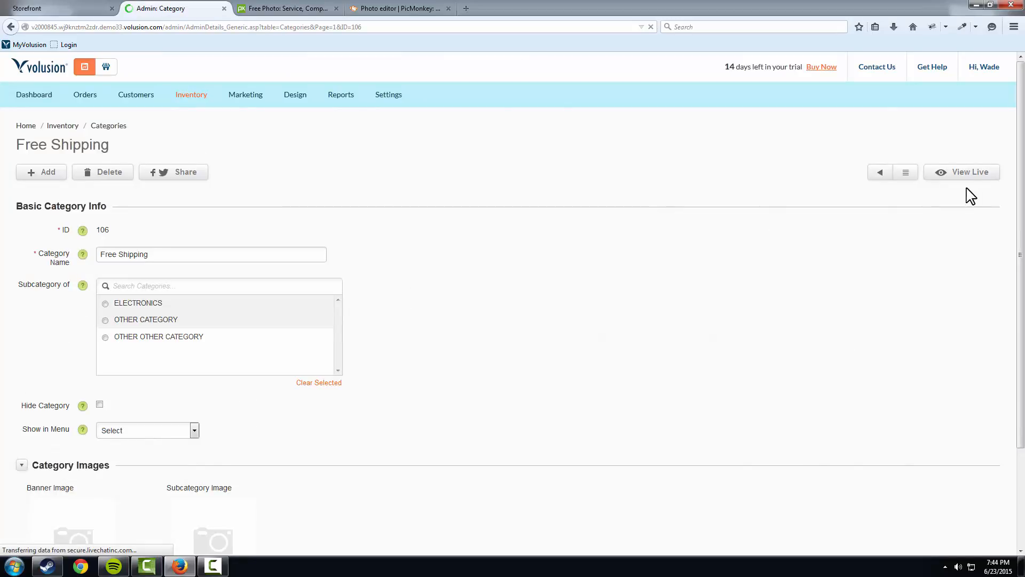
View the Free Shipping category's live page and copy the path /SearchResults.asp?Cat=106 from its address.
{"action": "left_click", "coordinate": [967, 172]}
{"action": "left_click", "coordinate": [184, 25]}
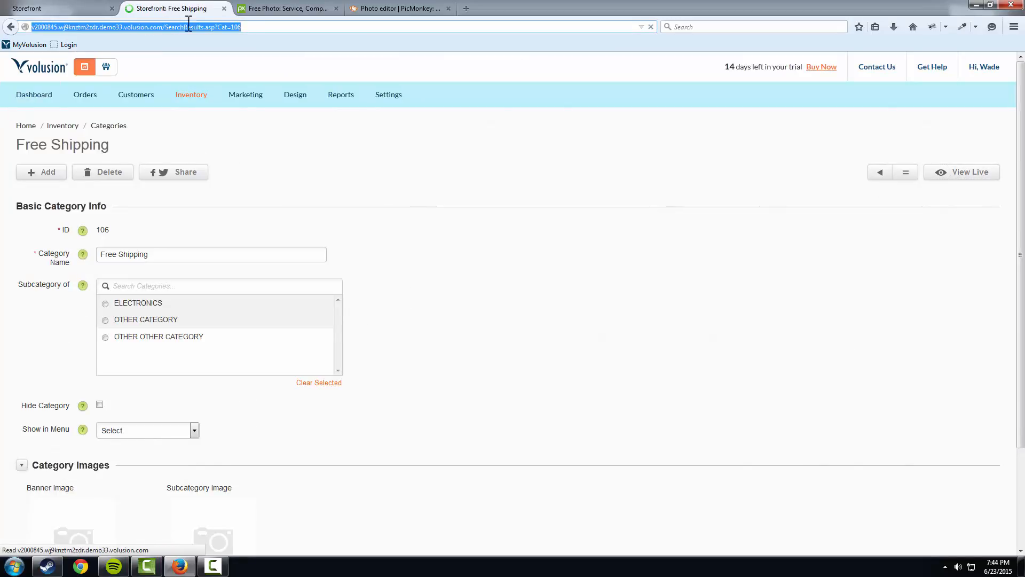
{"action": "left_click_drag", "start_coordinate": [298, 28], "coordinate": [165, 32]}
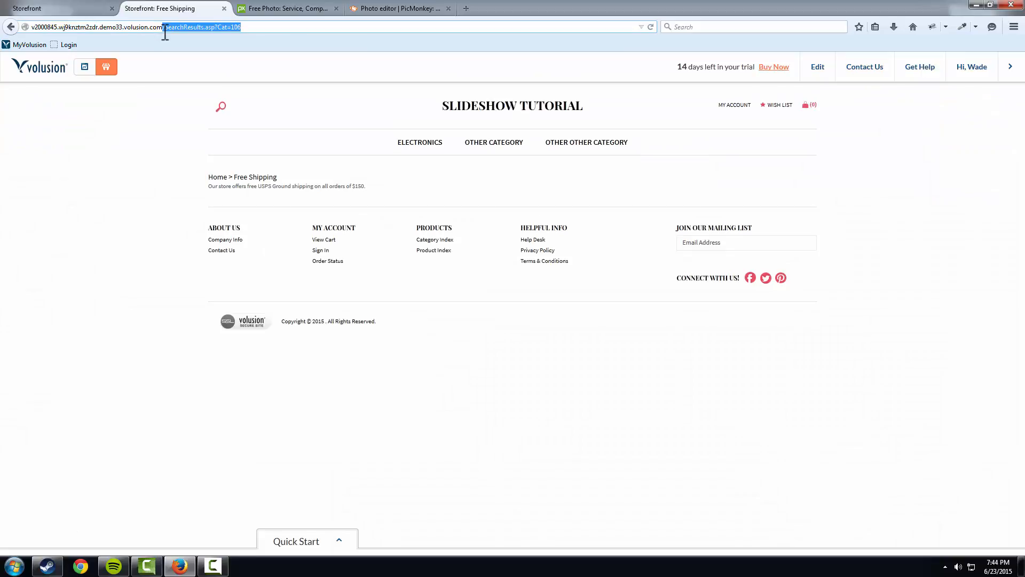
Clear the sample slides from the Homepage Slideshow settings and upload the saved warranty image as Slide 1.
{"action": "left_click", "coordinate": [84, 67]}
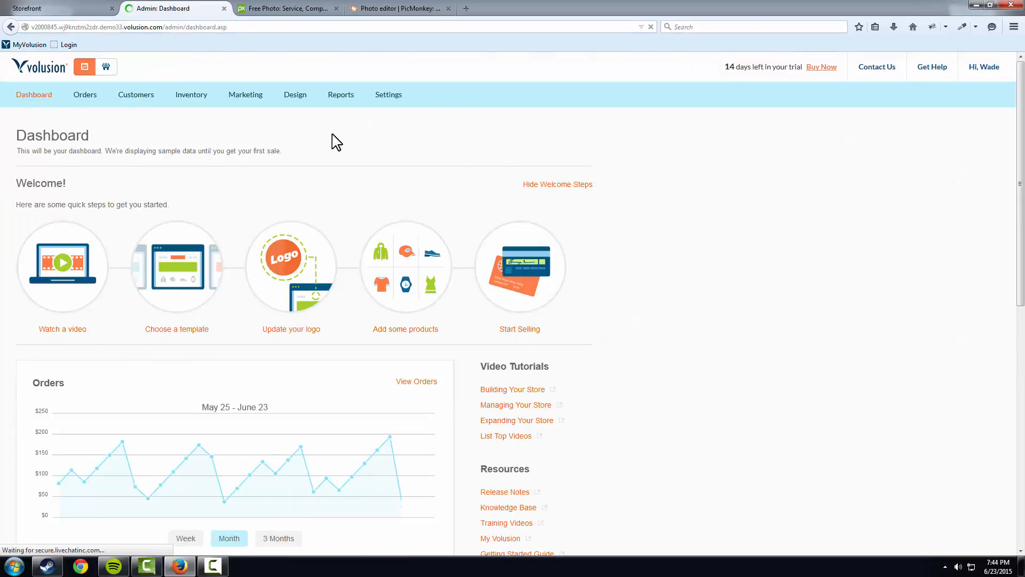
{"action": "mouse_move", "coordinate": [295, 105]}
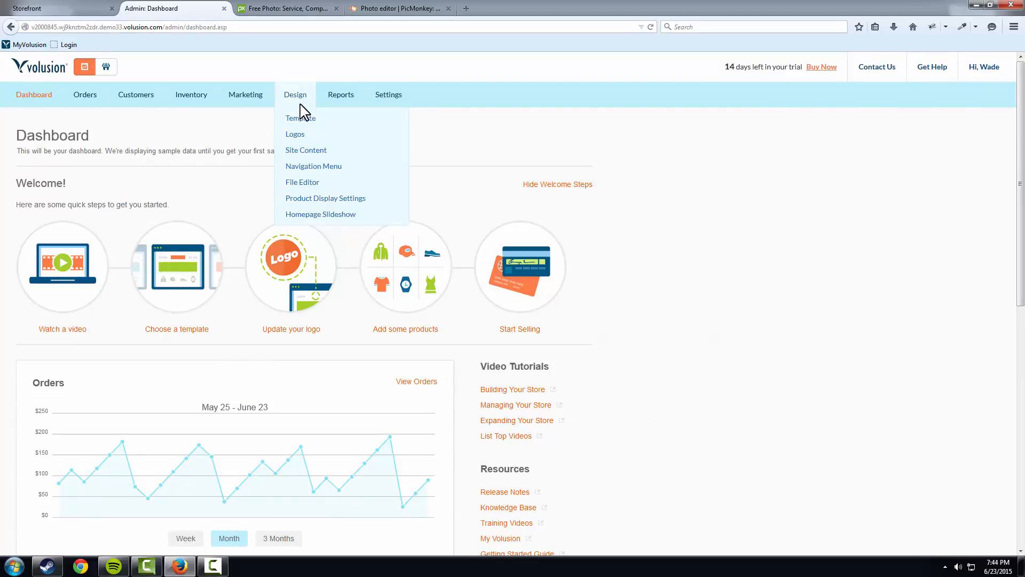
{"action": "left_click", "coordinate": [322, 214]}
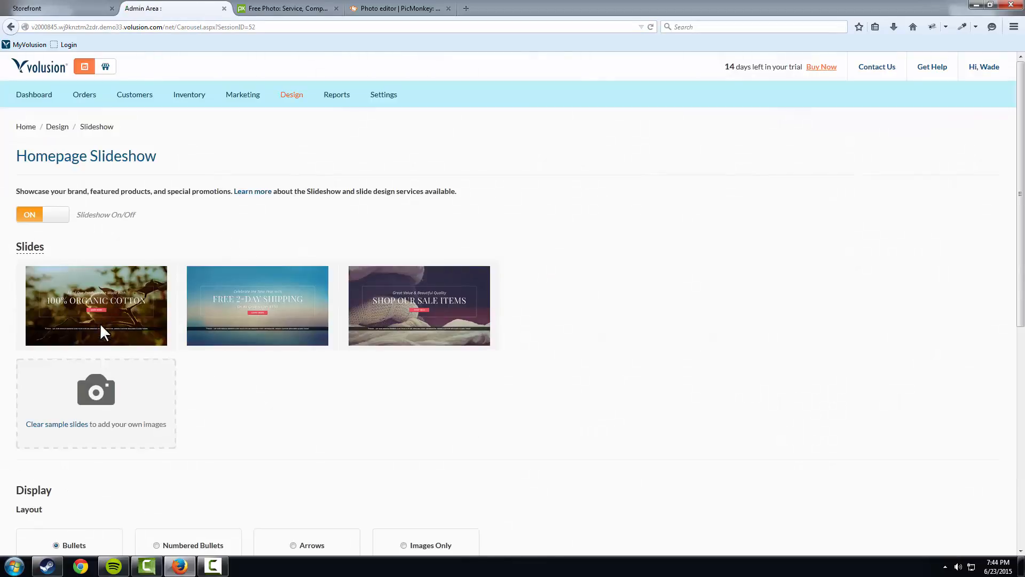
{"action": "left_click", "coordinate": [81, 425]}
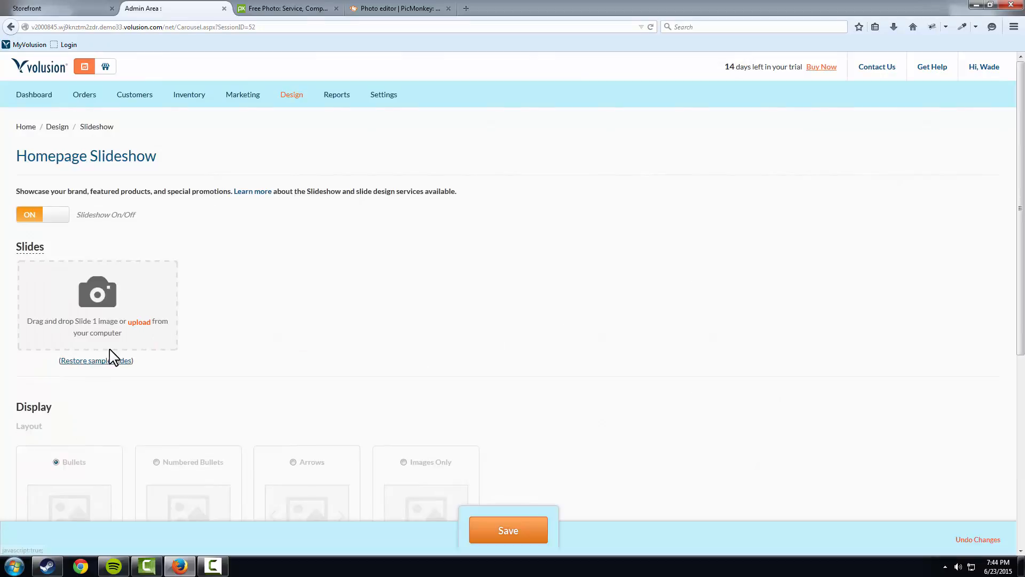
{"action": "left_click", "coordinate": [139, 322]}
{"action": "double_click", "coordinate": [577, 238]}
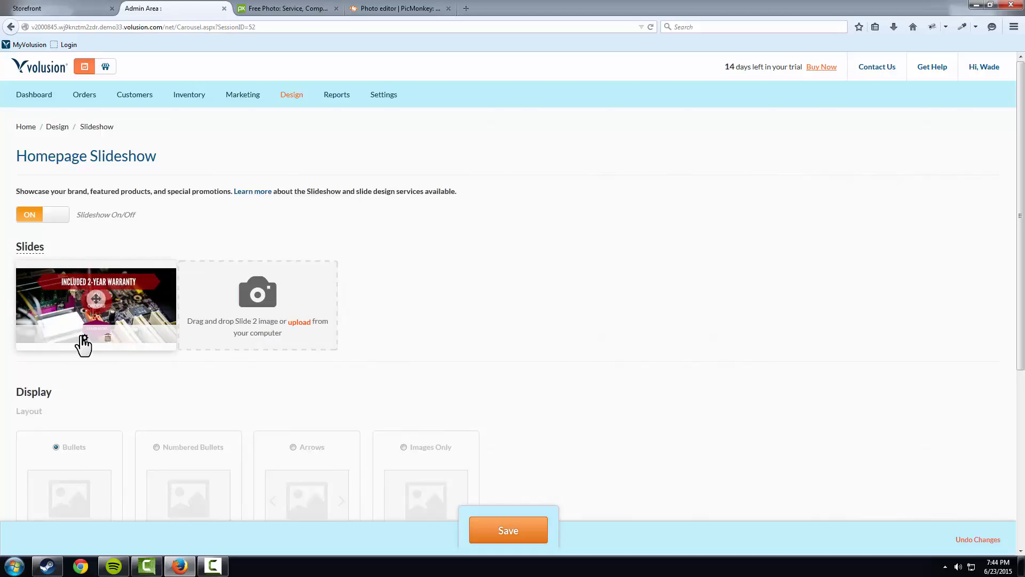
Link the warranty slide to /SearchResults.asp?Cat=106 and save the slideshow.
{"action": "left_click", "coordinate": [84, 341]}
{"action": "left_click", "coordinate": [448, 319]}
{"action": "type", "text": "/SearchResults.asp?Cat=100"}
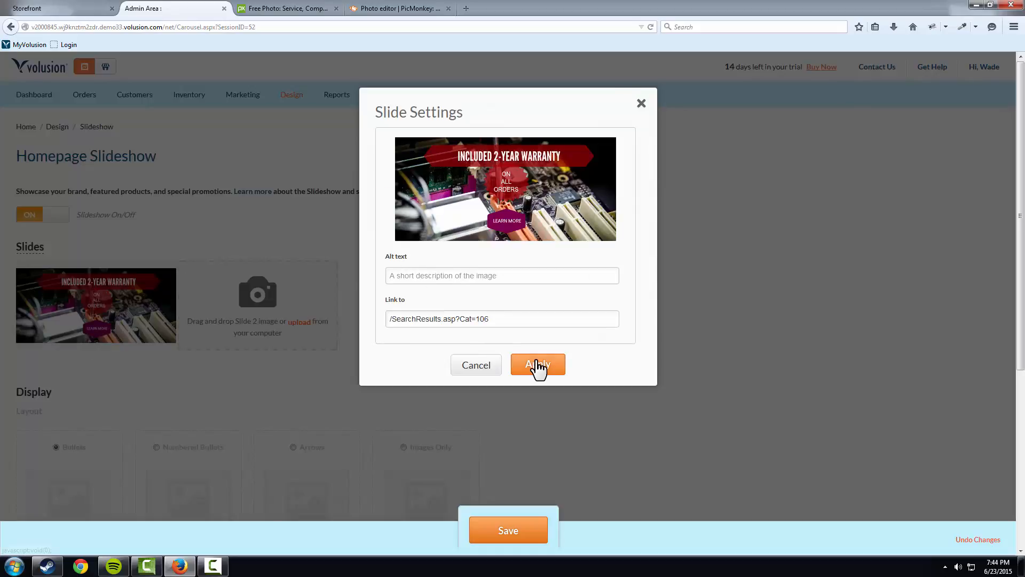
{"action": "left_click", "coordinate": [538, 364]}
{"action": "left_click", "coordinate": [521, 539]}
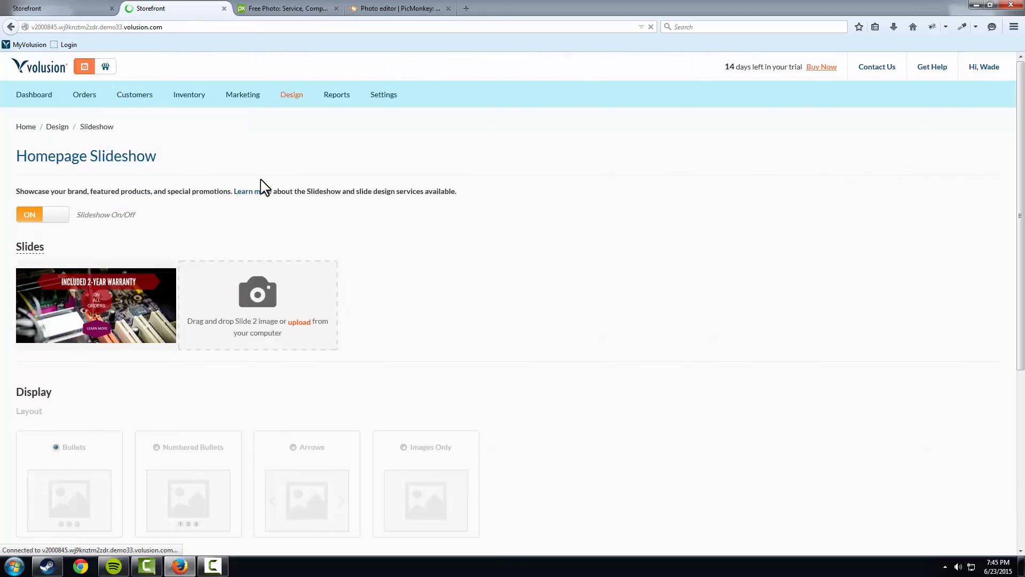
Check the warranty slide on the storefront homepage, follow its link to the category page and return to the homepage.
{"action": "scroll", "coordinate": [728, 300], "scroll_direction": "down", "scroll_amount": 5}
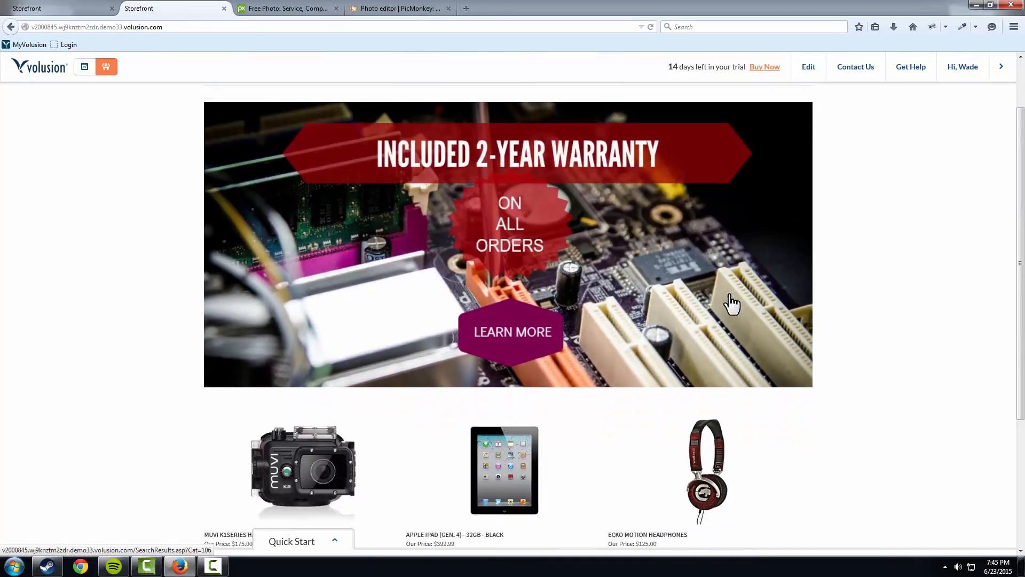
{"action": "scroll", "coordinate": [732, 300], "scroll_direction": "up", "scroll_amount": 2}
{"action": "scroll", "coordinate": [717, 302], "scroll_direction": "up", "scroll_amount": 3}
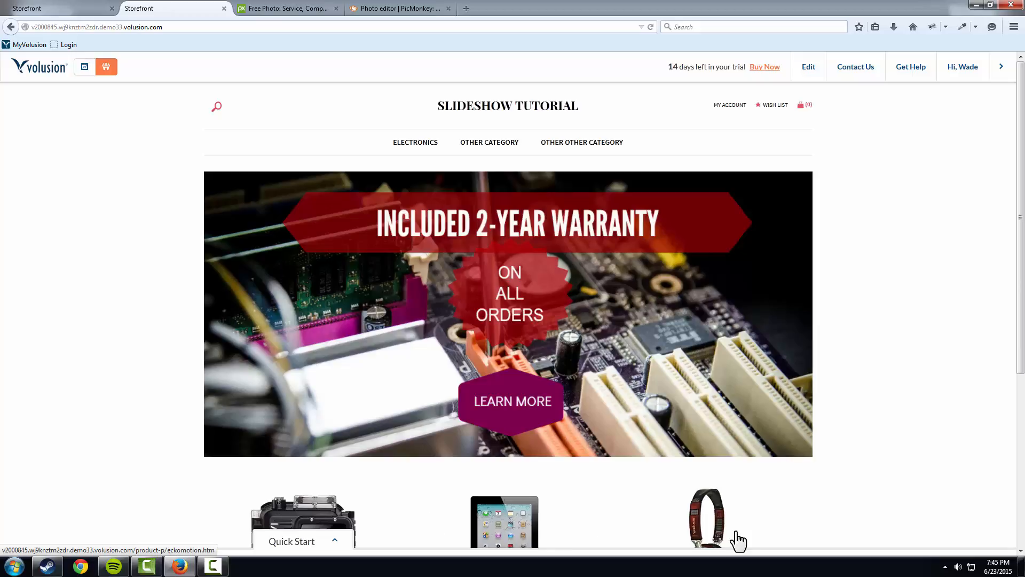
{"action": "scroll", "coordinate": [725, 521], "scroll_direction": "down", "scroll_amount": 3}
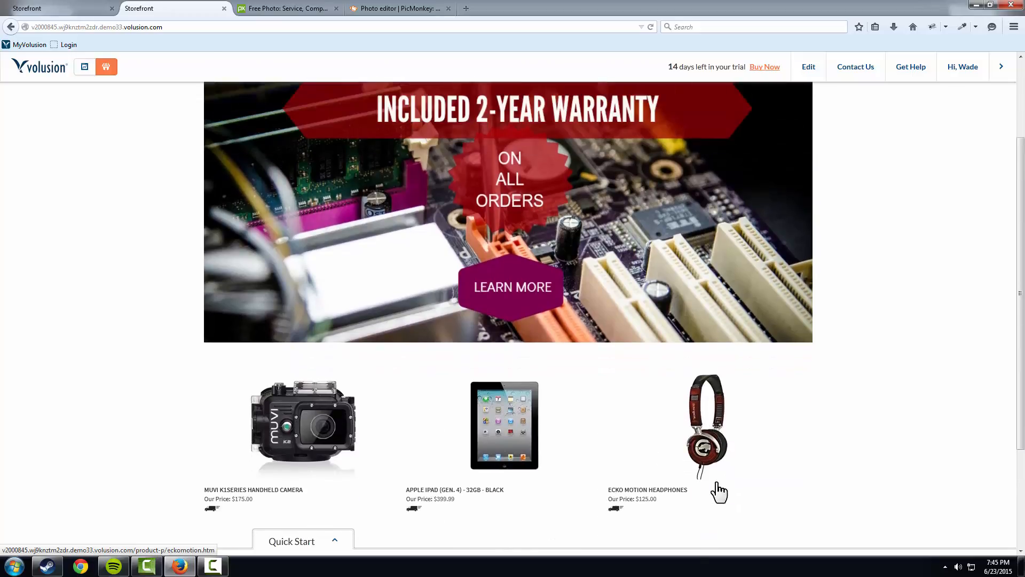
{"action": "scroll", "coordinate": [718, 491], "scroll_direction": "up", "scroll_amount": 3}
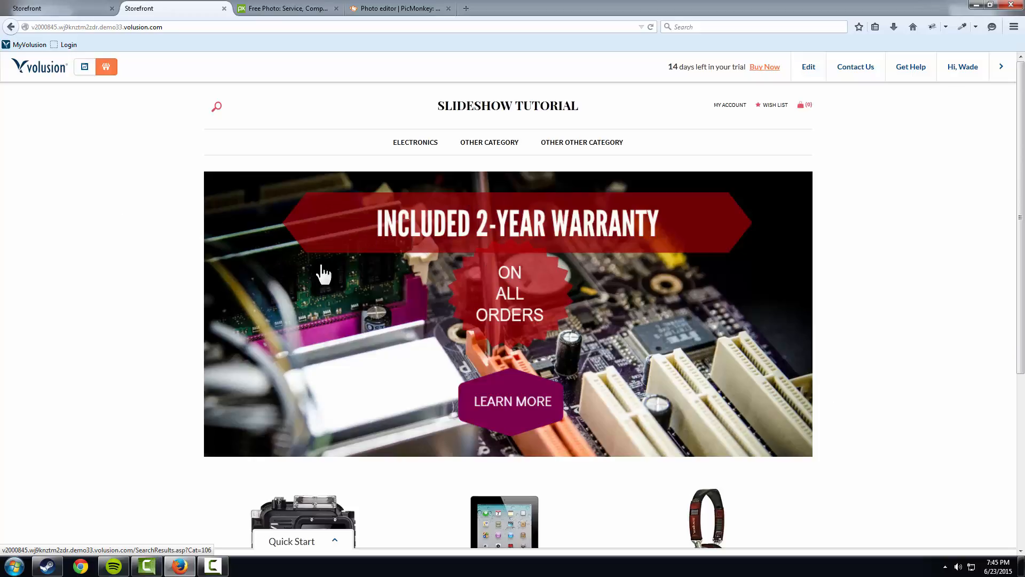
{"action": "left_click", "coordinate": [518, 407]}
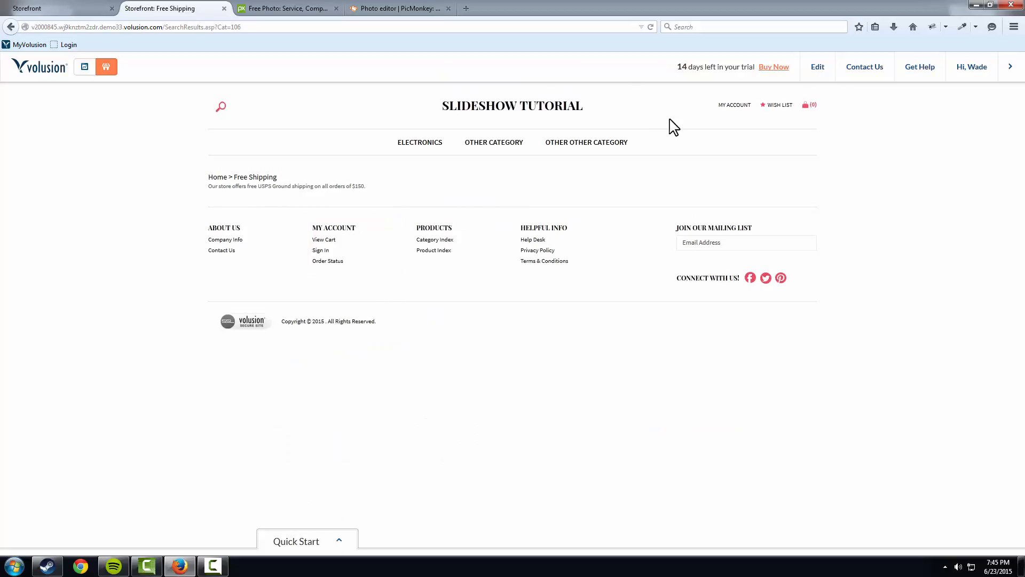
{"action": "left_click", "coordinate": [564, 106]}
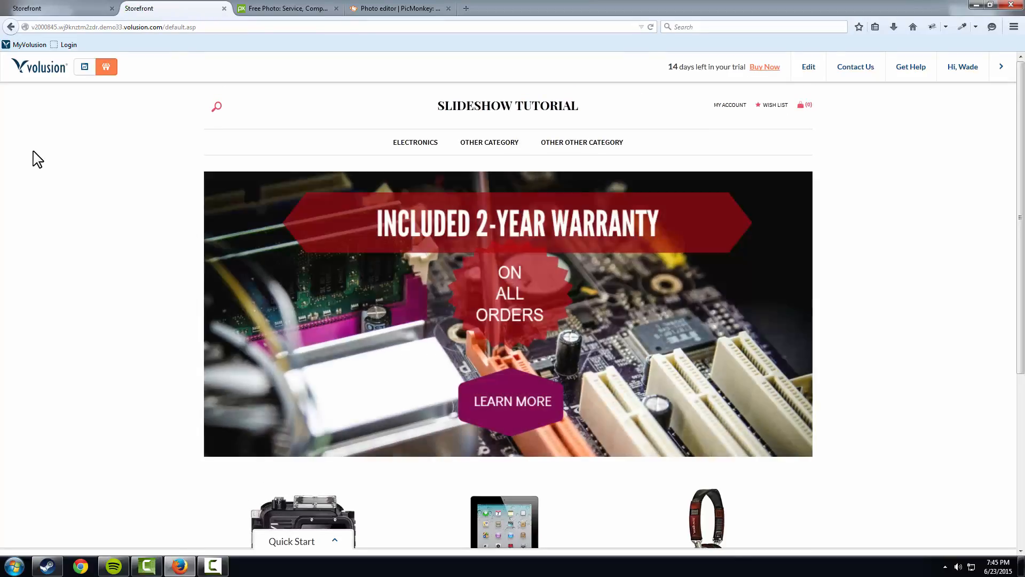